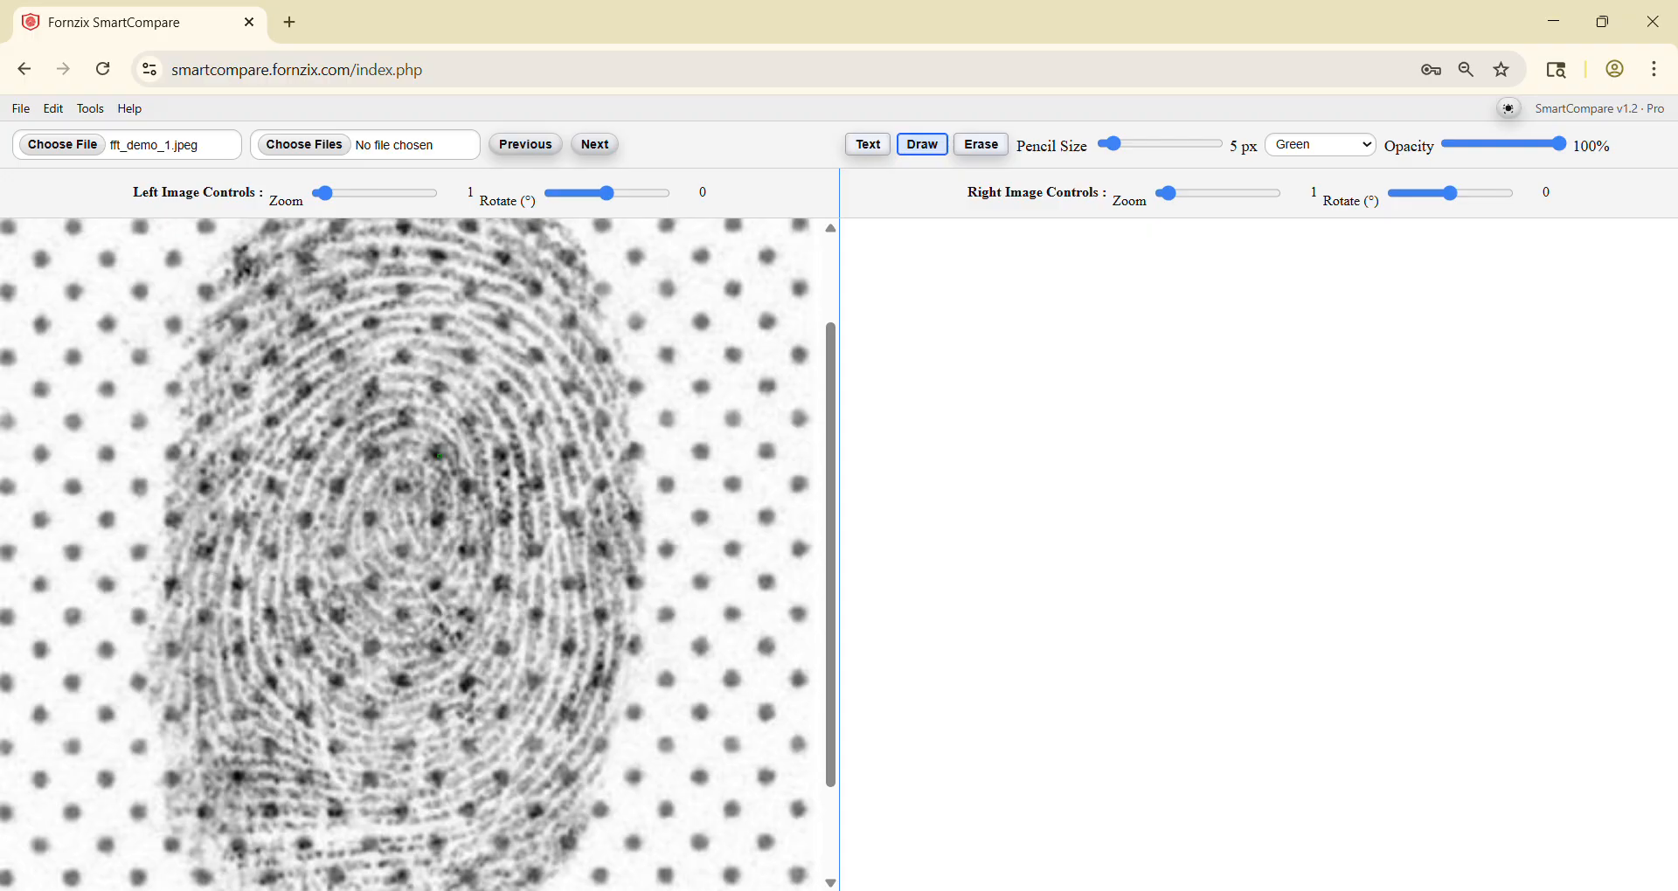
Step: Open the FFT Filter for the left image and move its dialog aside to uncover the fingerprint
{"action": "left_click", "coordinate": [99, 109]}
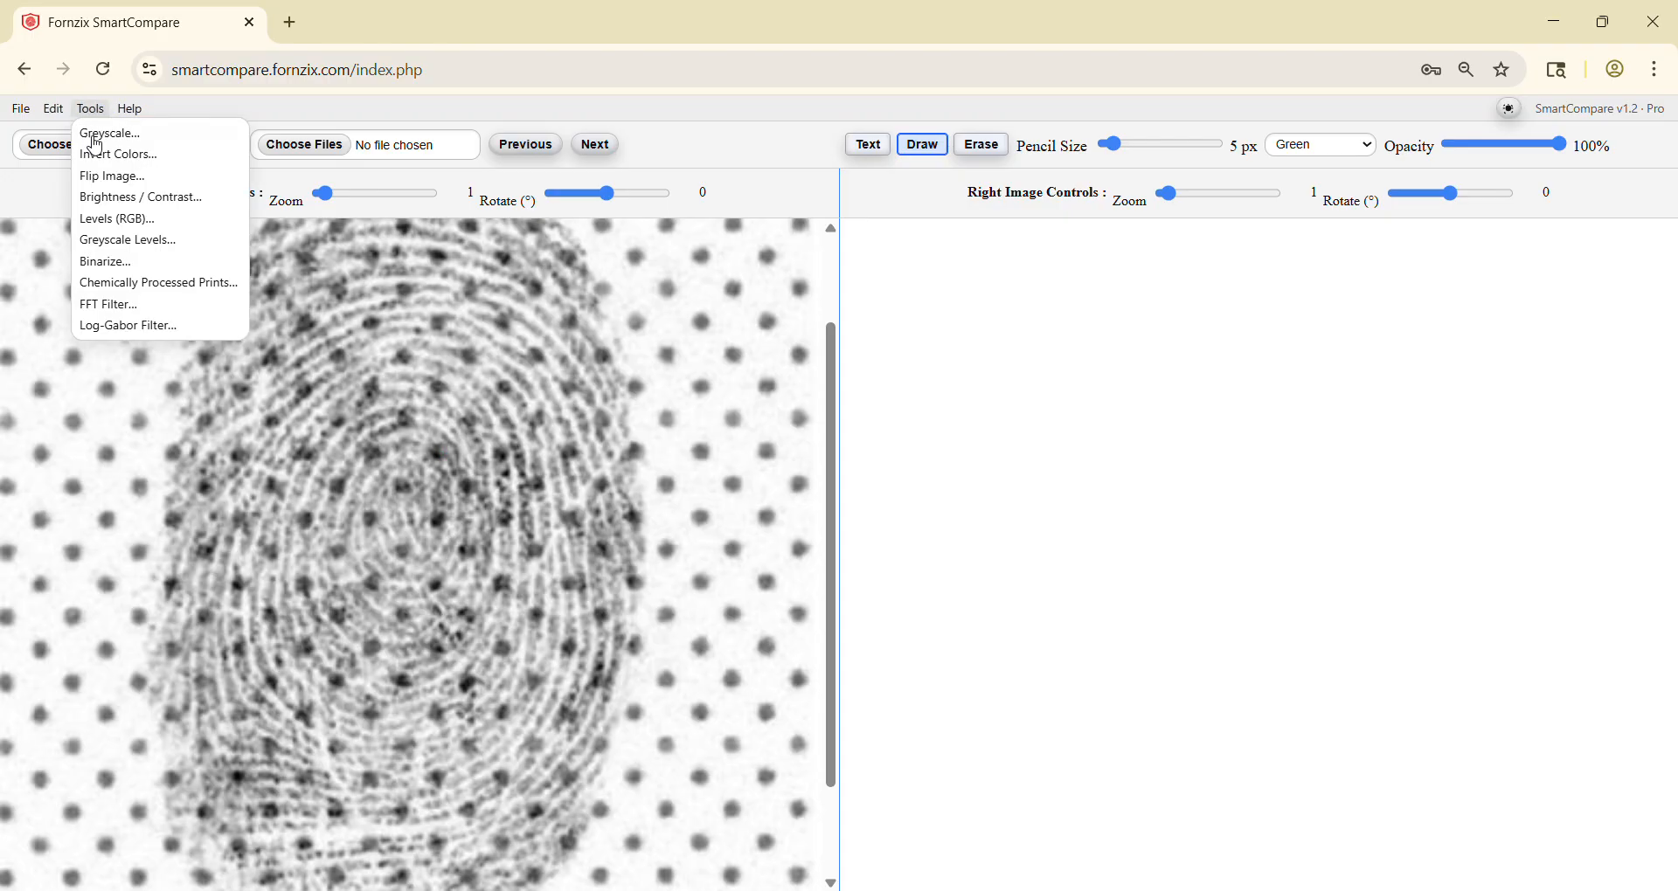
{"action": "left_click", "coordinate": [138, 308]}
{"action": "left_click", "coordinate": [699, 280]}
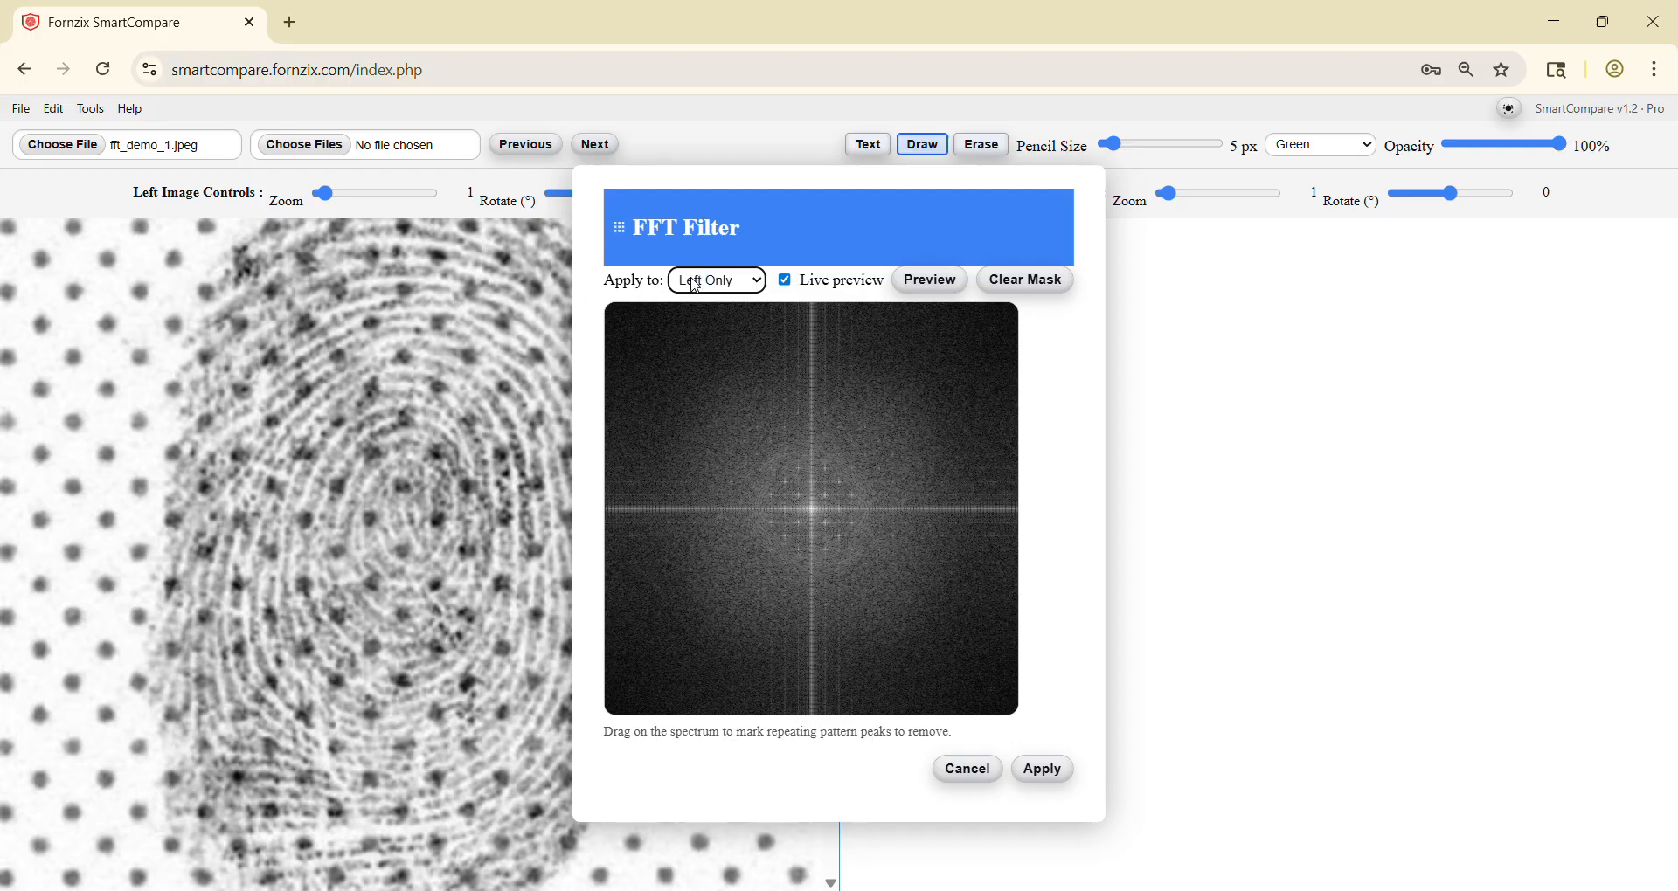
{"action": "left_click", "coordinate": [696, 287]}
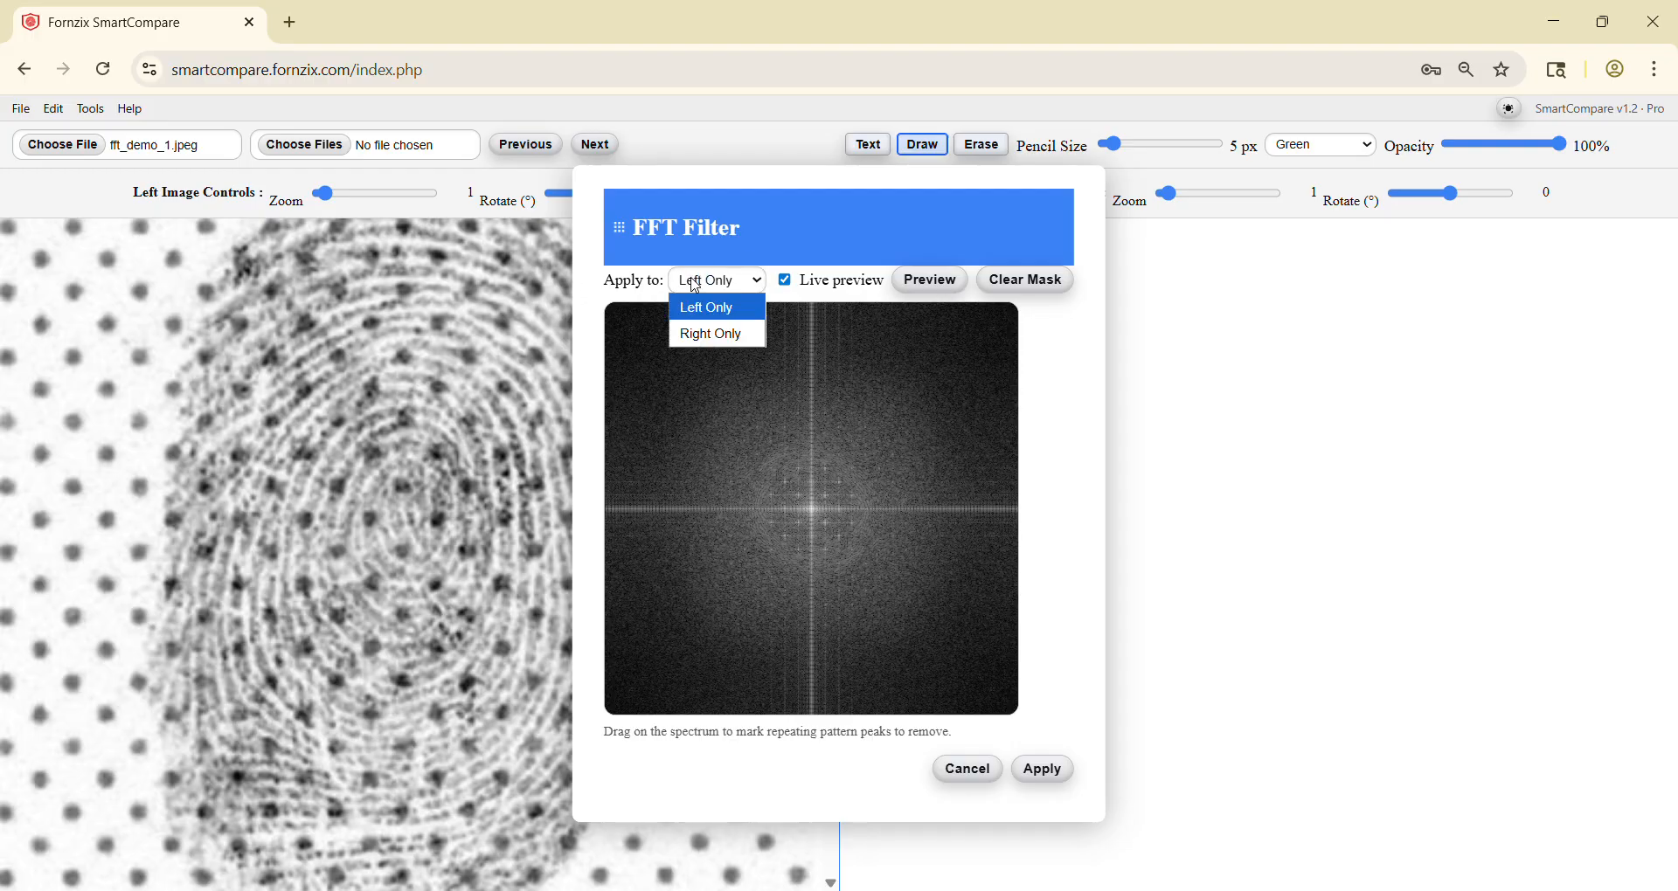
{"action": "left_click", "coordinate": [720, 241]}
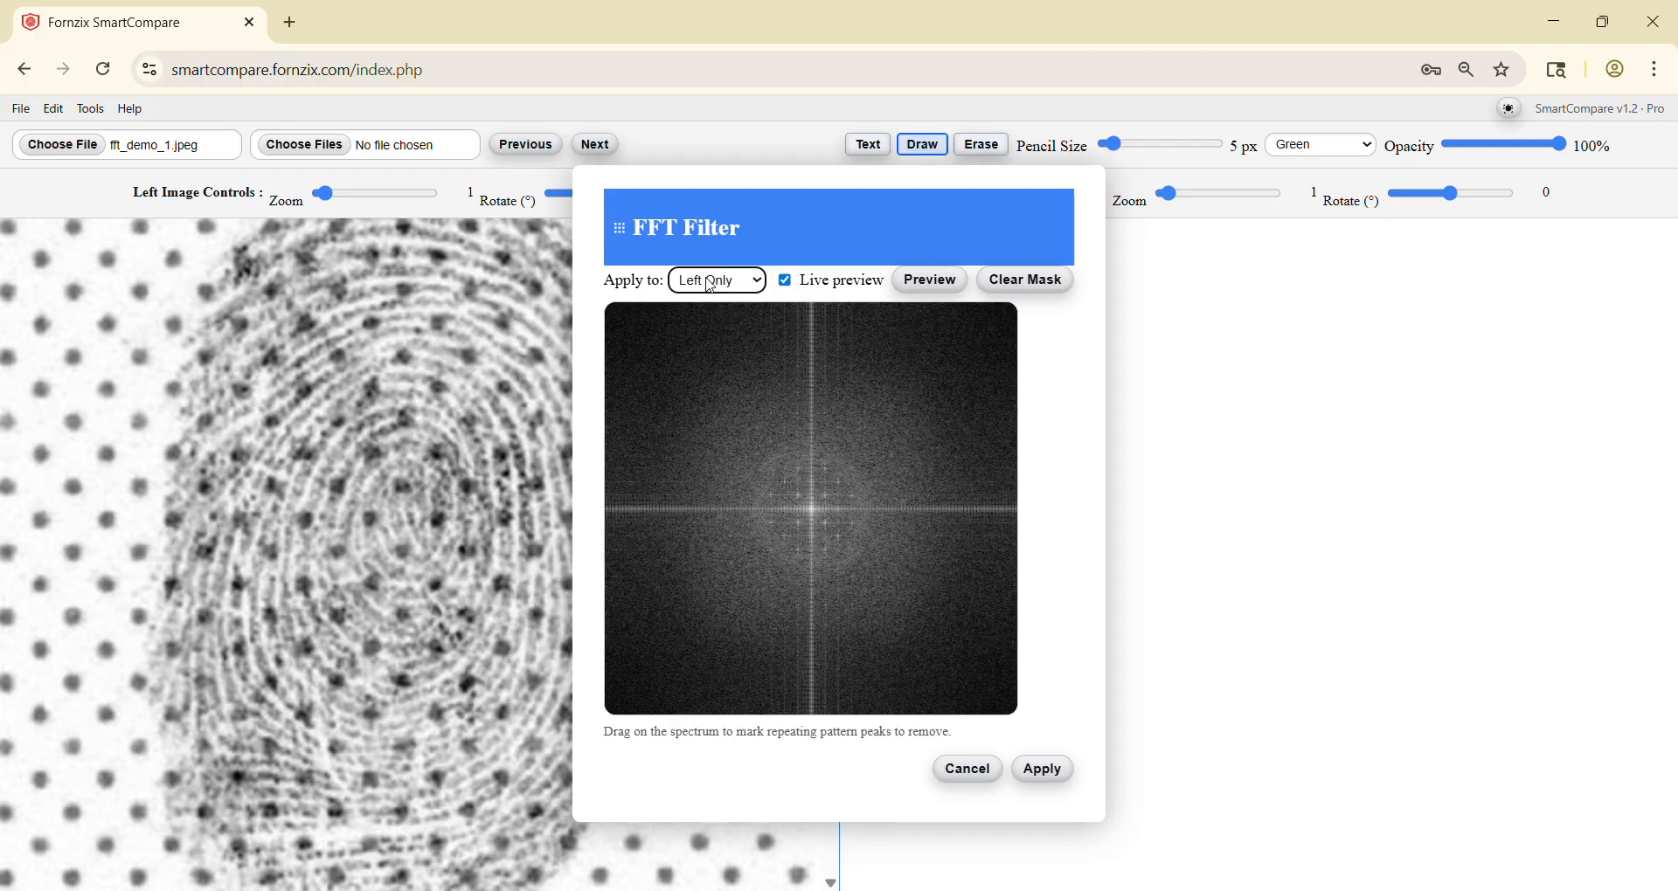
{"action": "left_click_drag", "start_coordinate": [680, 229], "coordinate": [960, 286]}
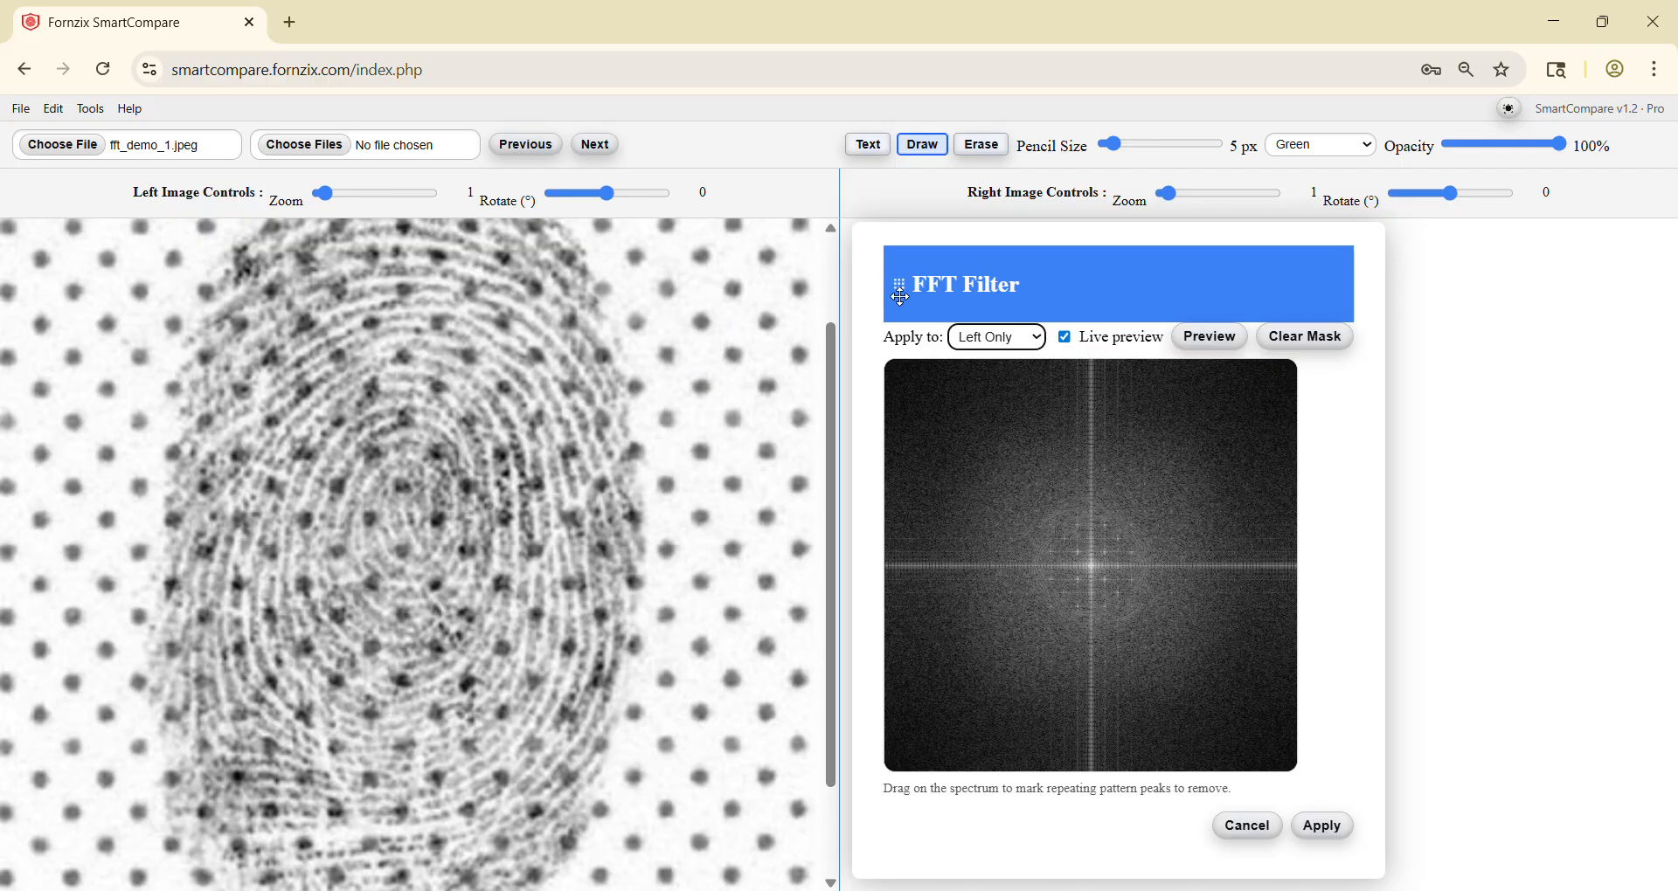
{"action": "left_click_drag", "start_coordinate": [1013, 292], "coordinate": [844, 263]}
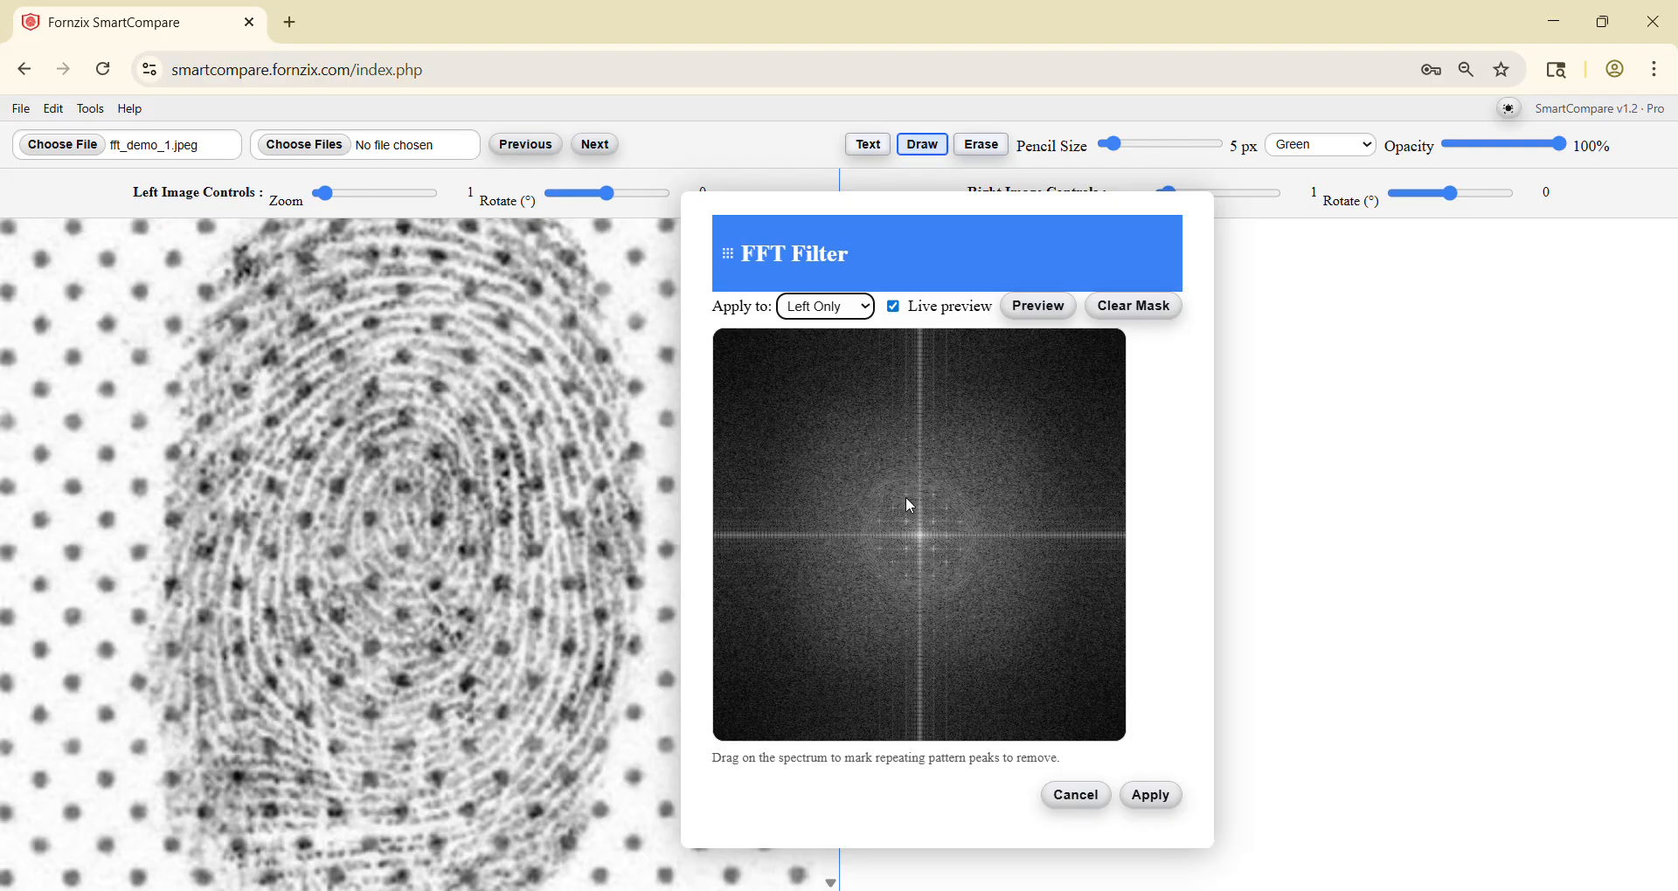
{"action": "left_click", "coordinate": [949, 507]}
{"action": "left_click_drag", "start_coordinate": [902, 260], "coordinate": [944, 262]}
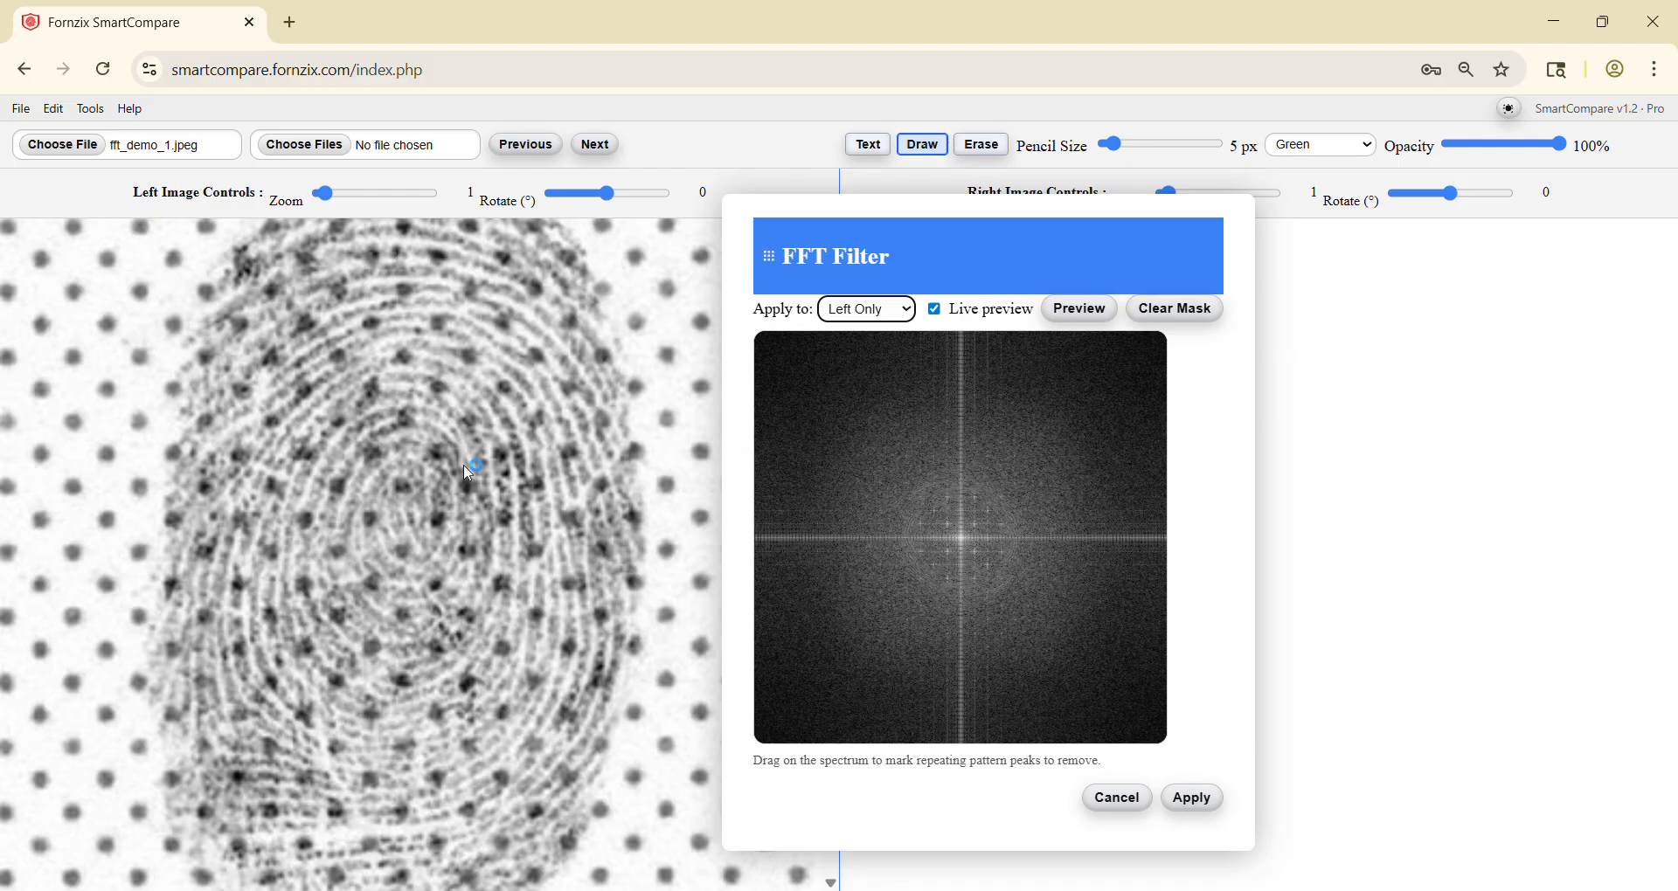
Step: Mark the isolated dot-pattern peaks surrounding the centre of the frequency spectrum for removal
{"action": "left_click", "coordinate": [926, 504]}
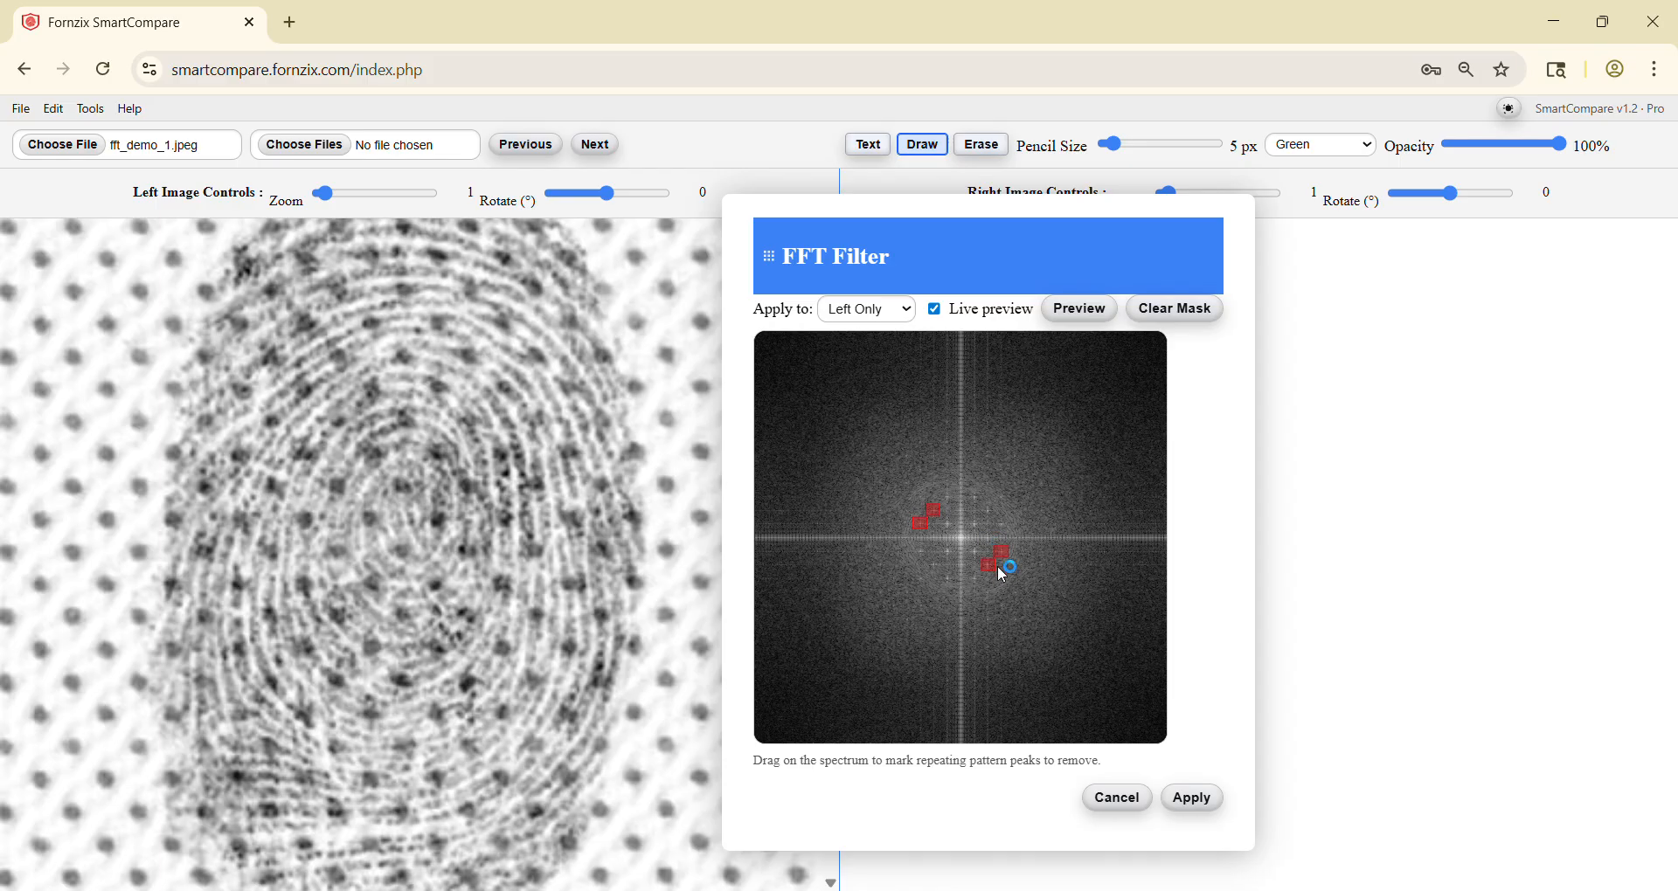
{"action": "left_click", "coordinate": [944, 496]}
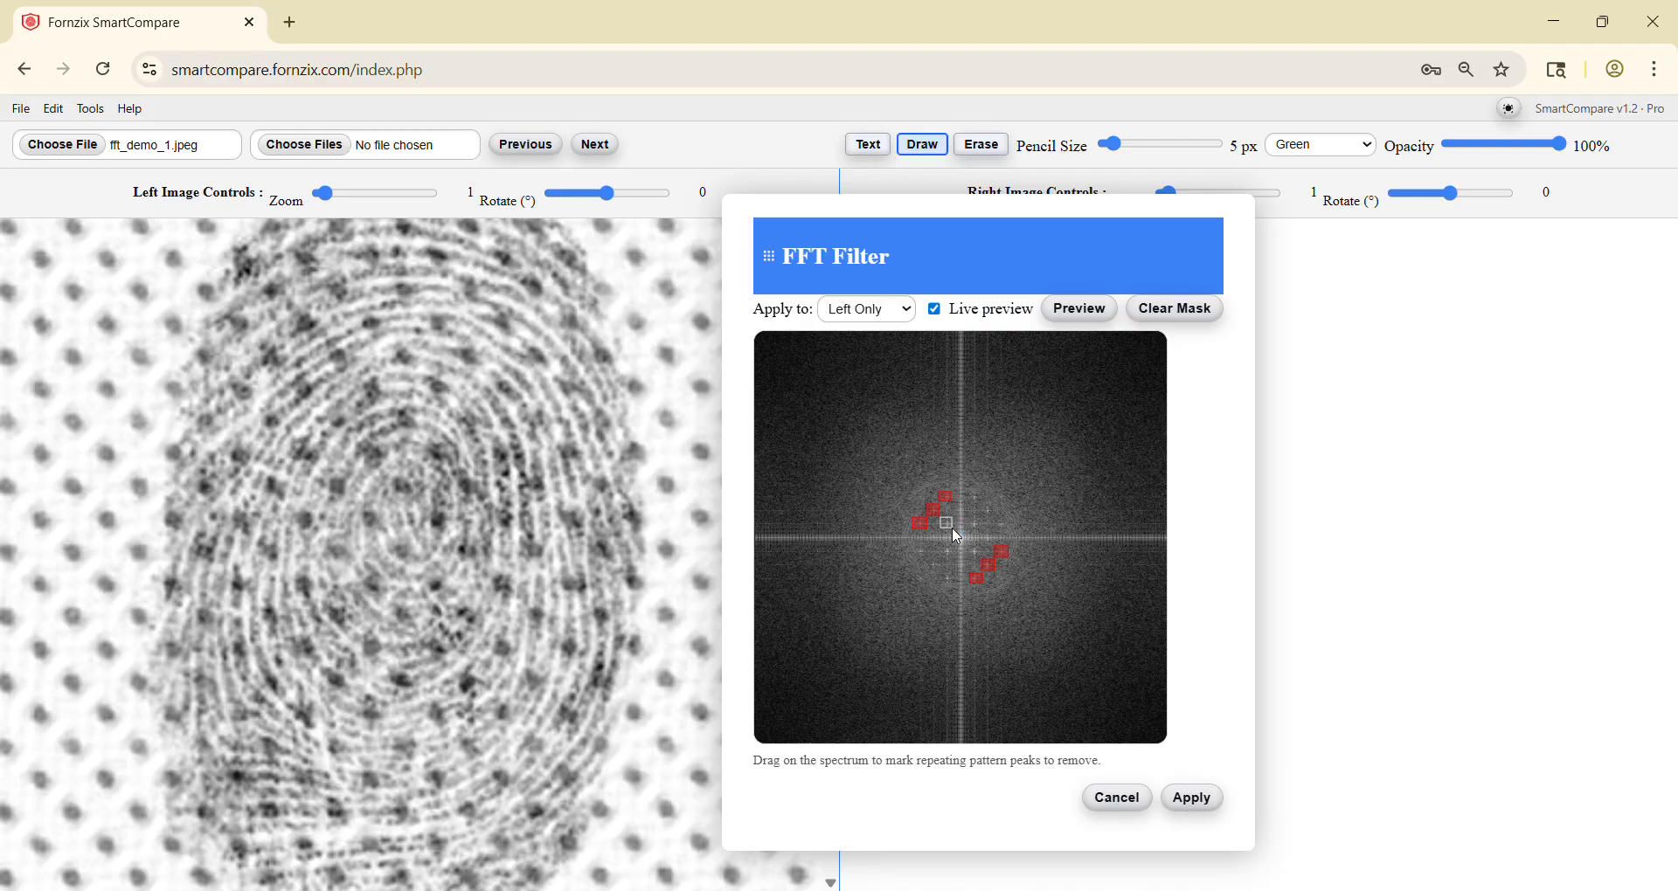
{"action": "left_click", "coordinate": [953, 527]}
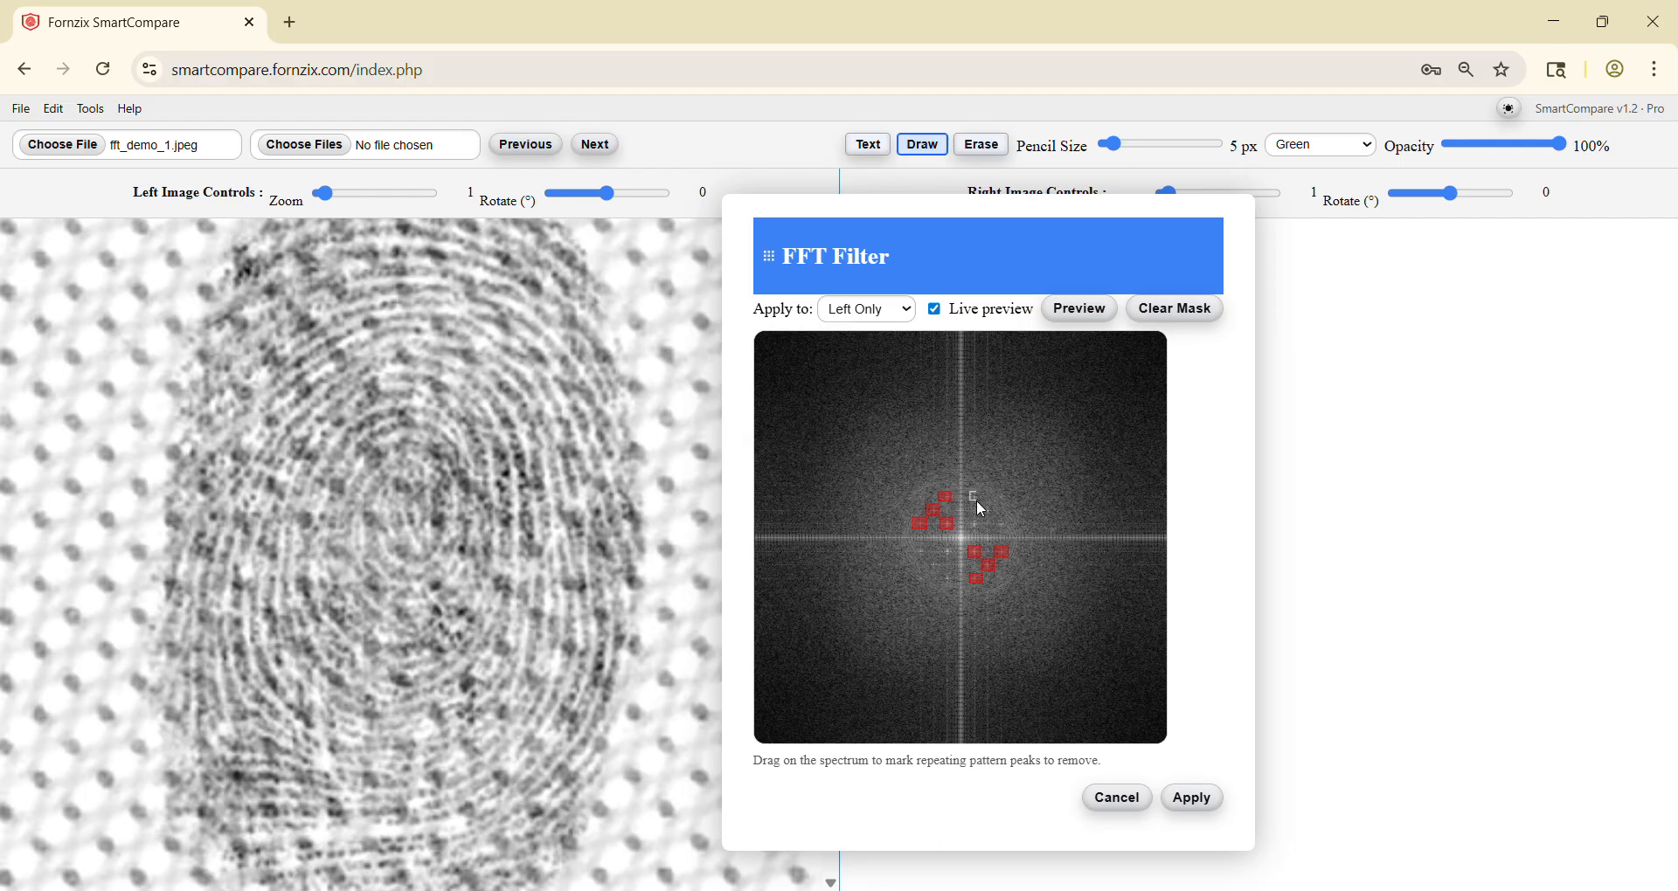
{"action": "left_click", "coordinate": [977, 500]}
{"action": "left_click", "coordinate": [978, 525]}
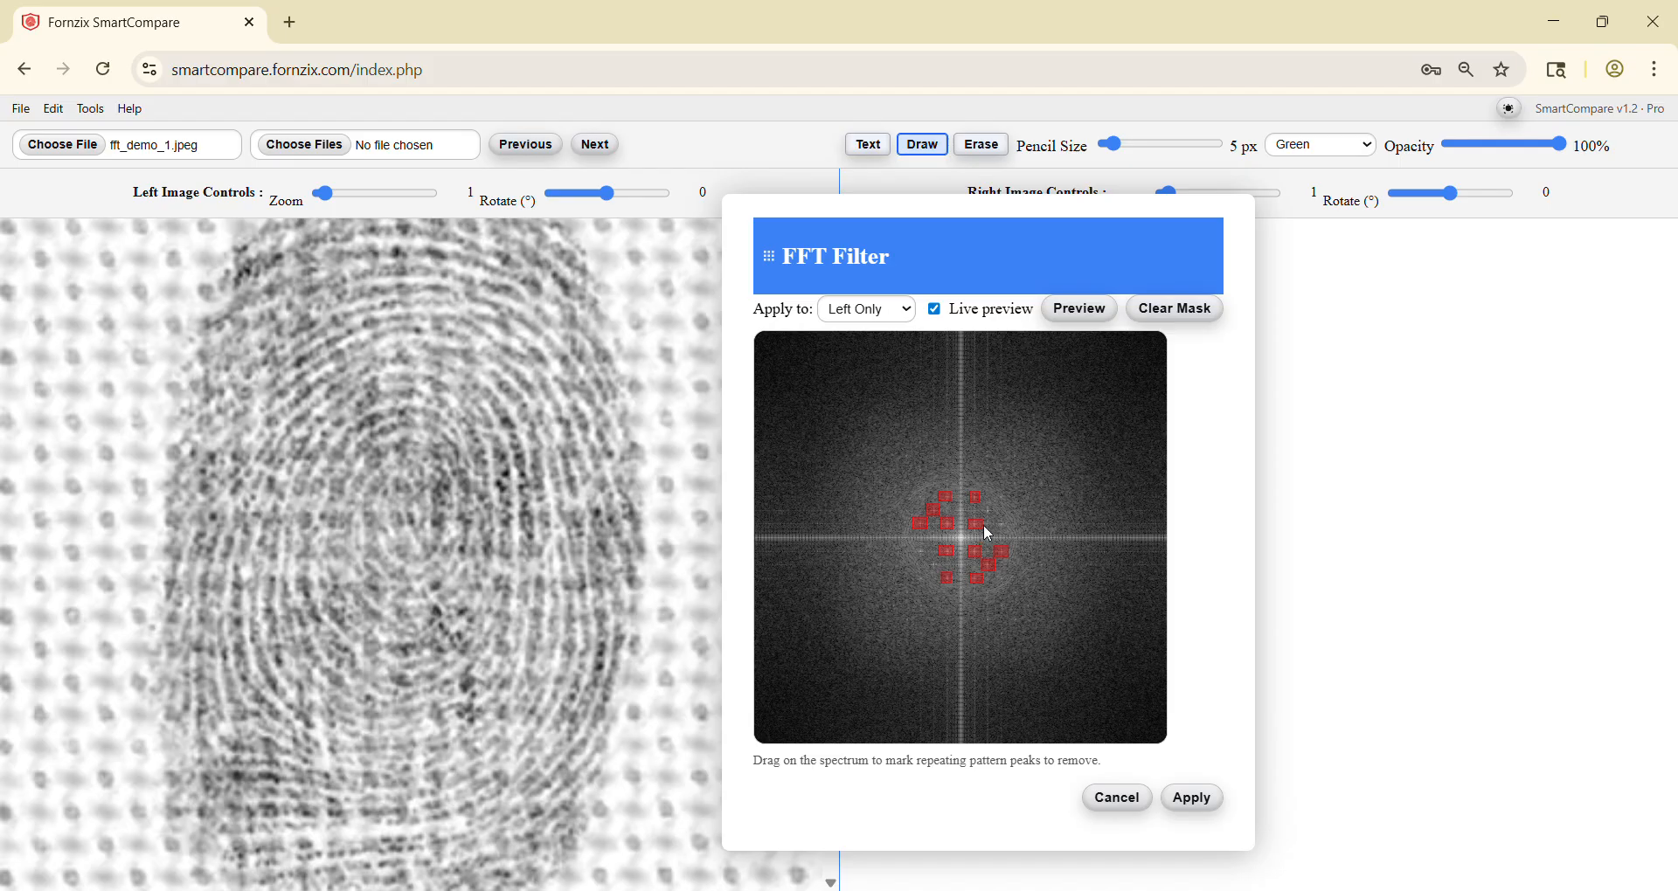
{"action": "left_click", "coordinate": [991, 514]}
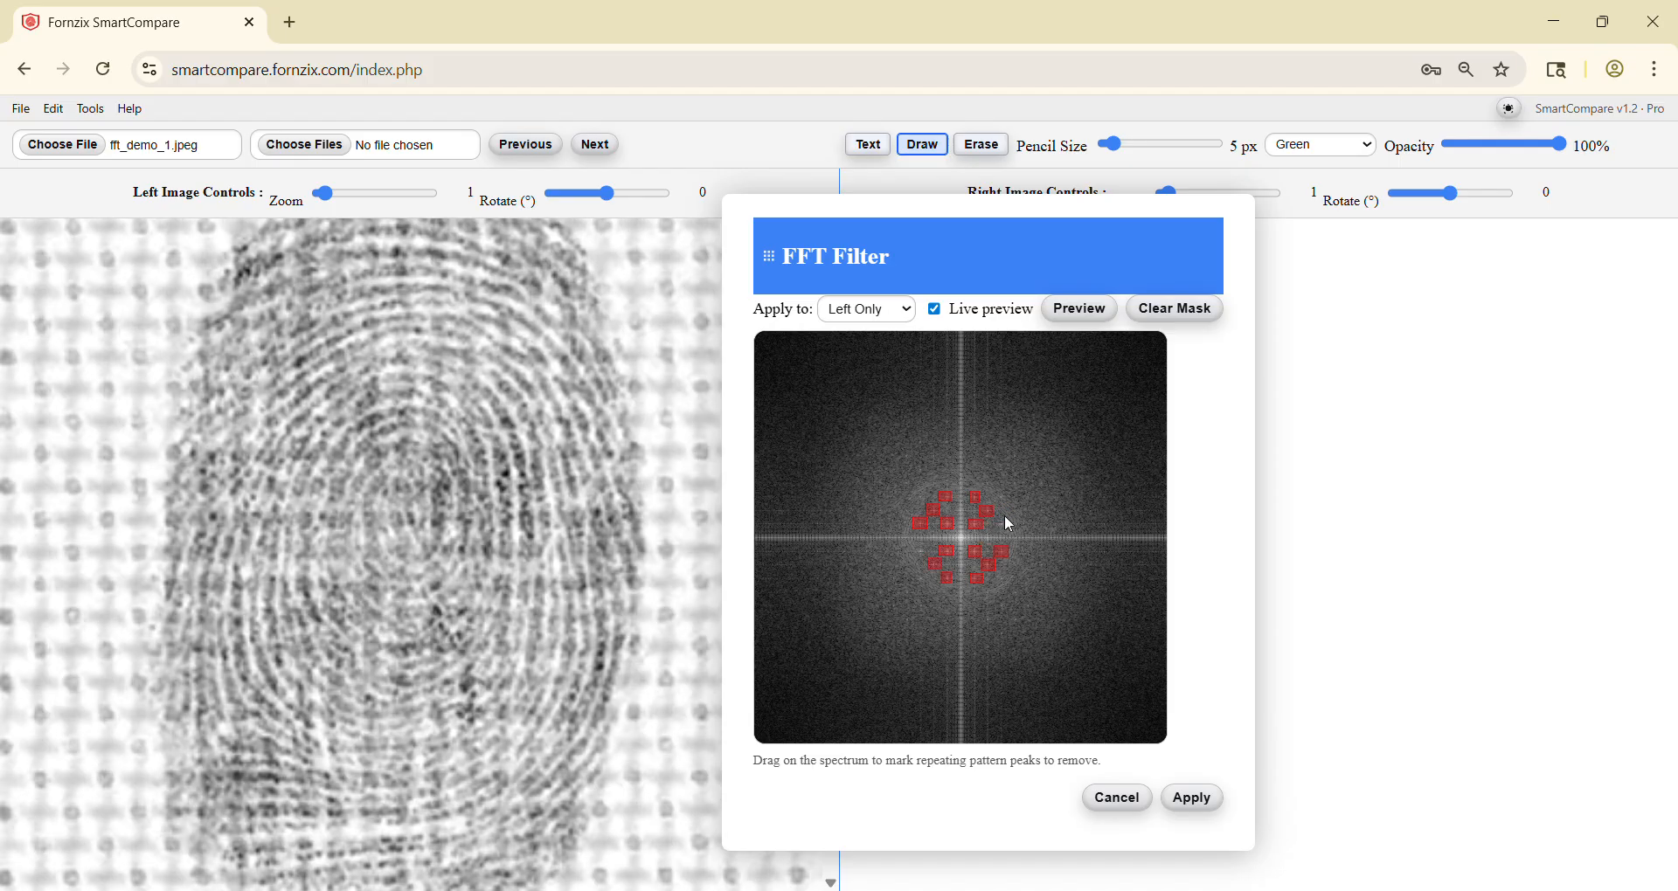
{"action": "left_click_drag", "start_coordinate": [994, 522], "coordinate": [1005, 524]}
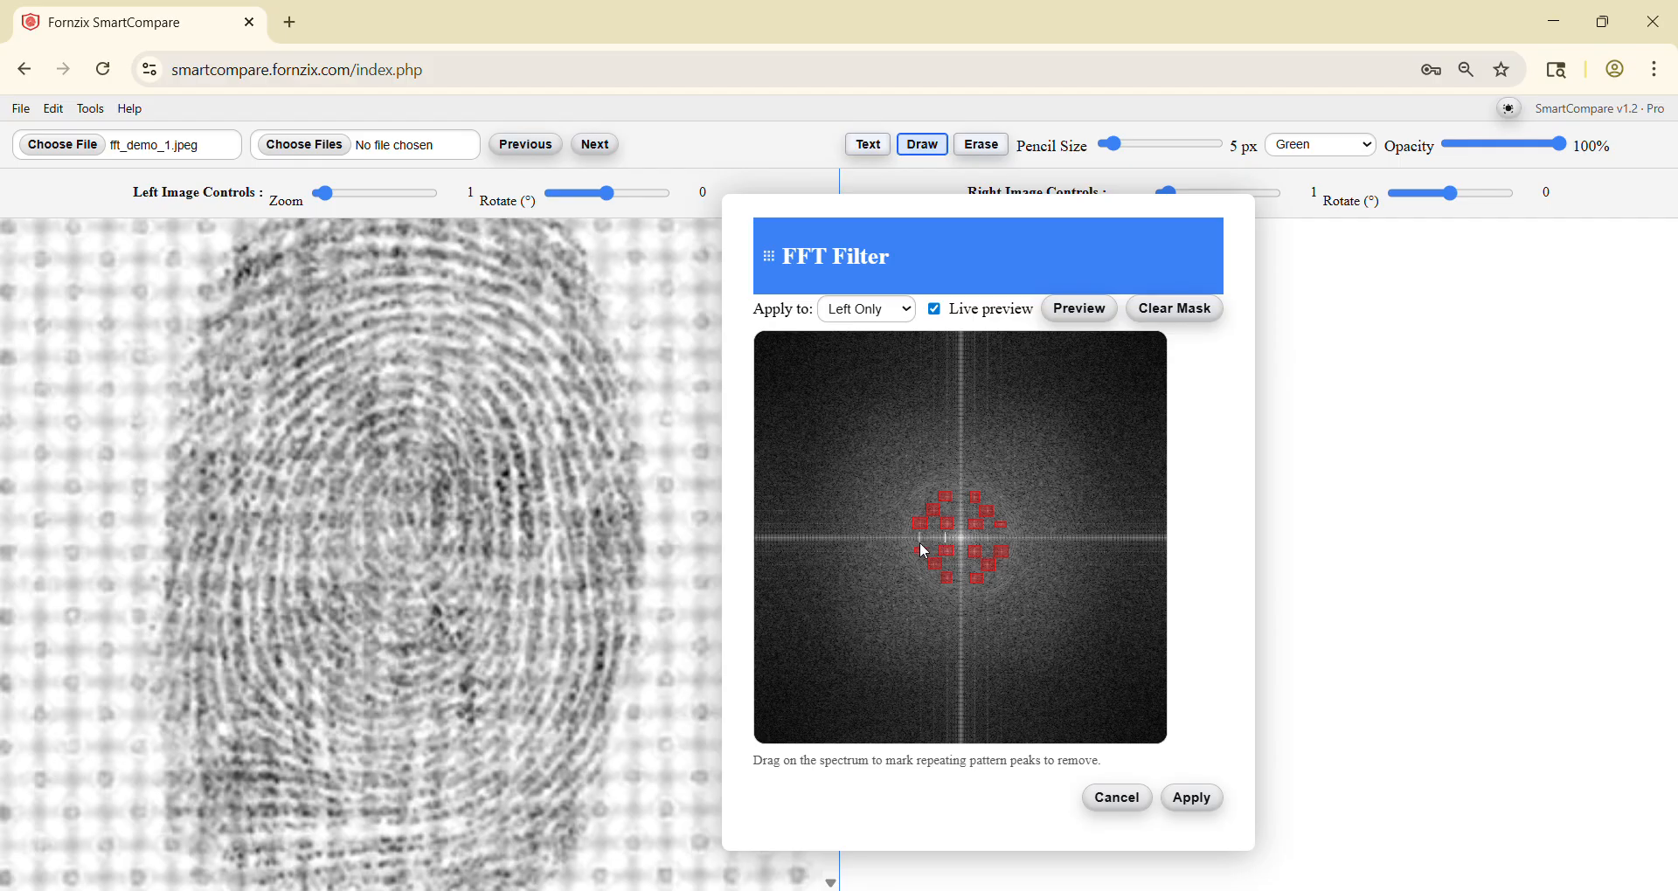
Step: Mask short horizontal and vertical bands beside the spectrum's bright centre, leaving the centre unmasked, and apply the FFT filter
{"action": "left_click_drag", "start_coordinate": [945, 532], "coordinate": [898, 542]}
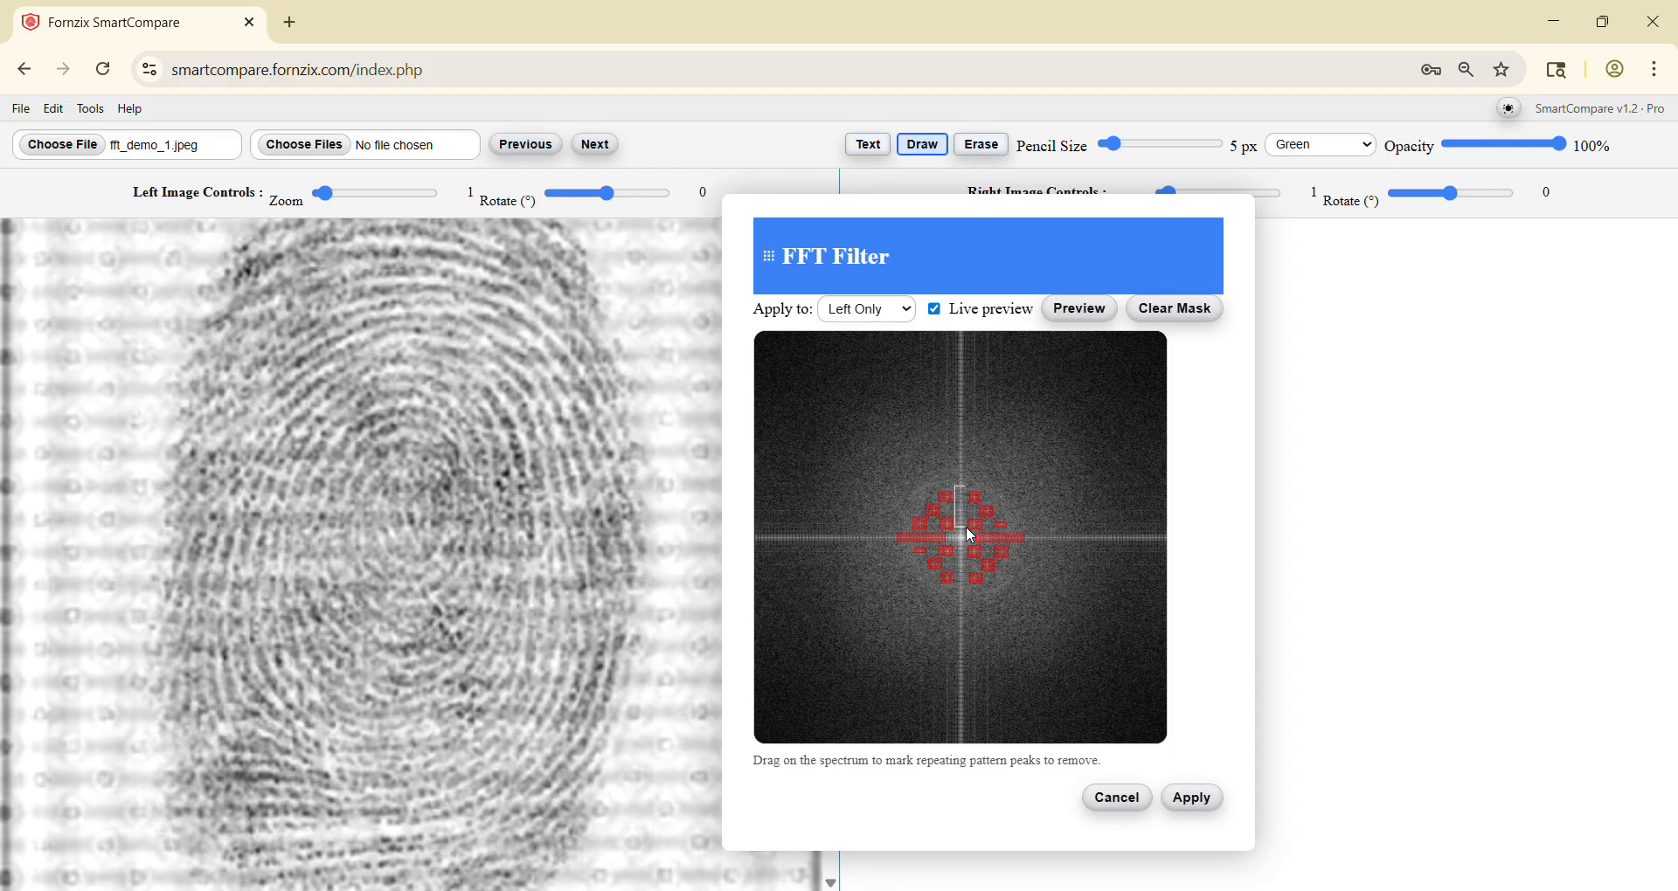
{"action": "left_click_drag", "start_coordinate": [966, 528], "coordinate": [967, 527]}
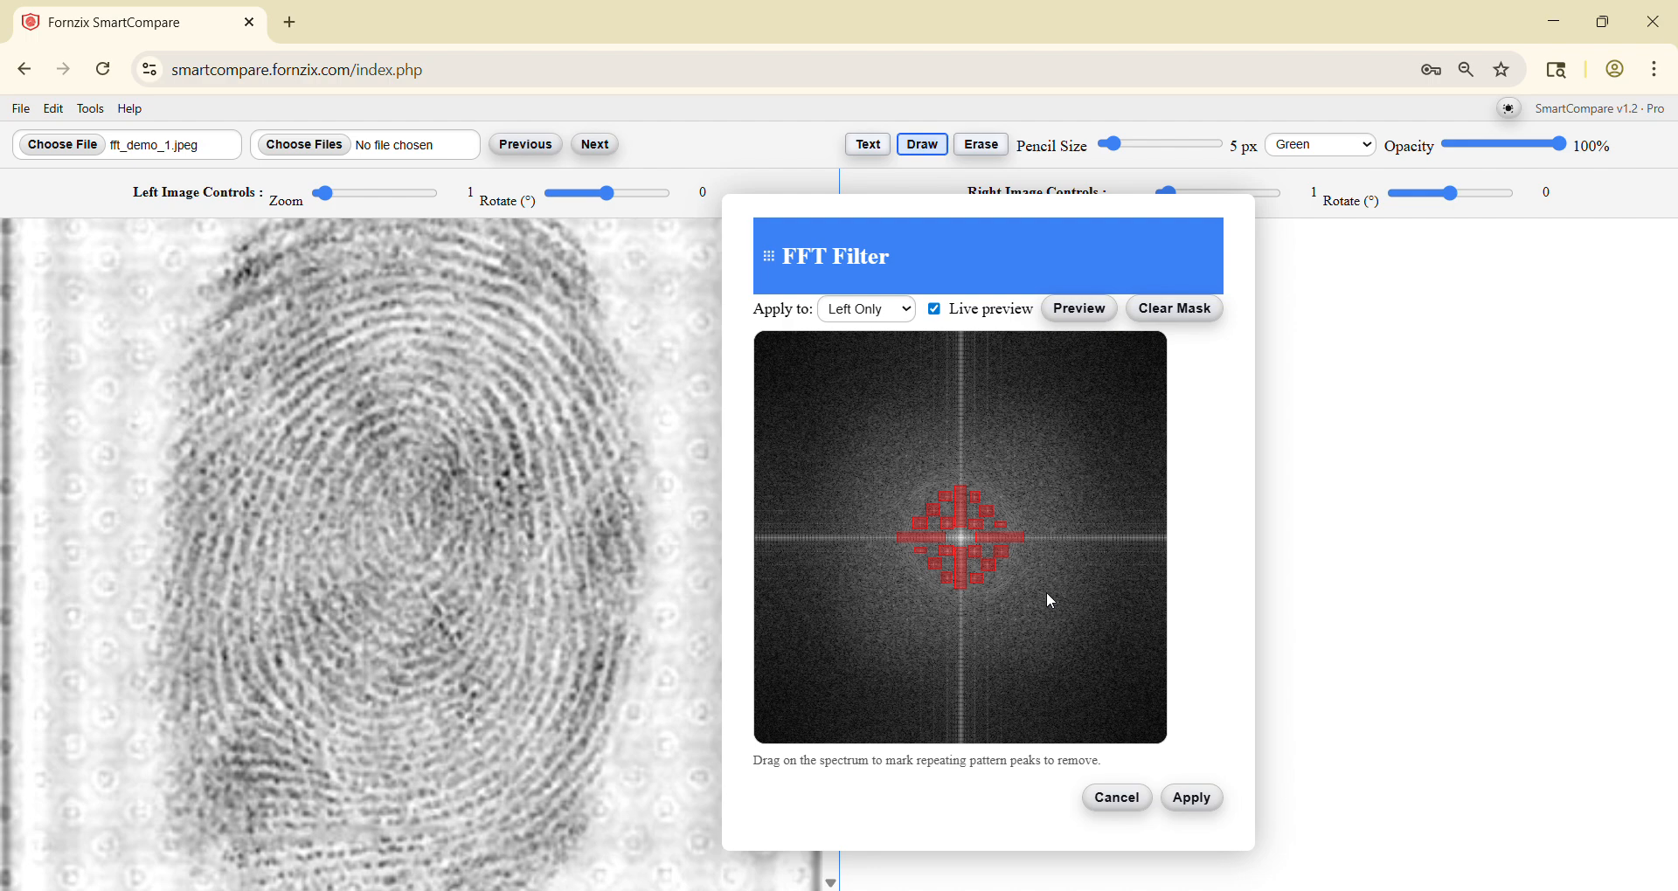
{"action": "left_click", "coordinate": [1197, 801]}
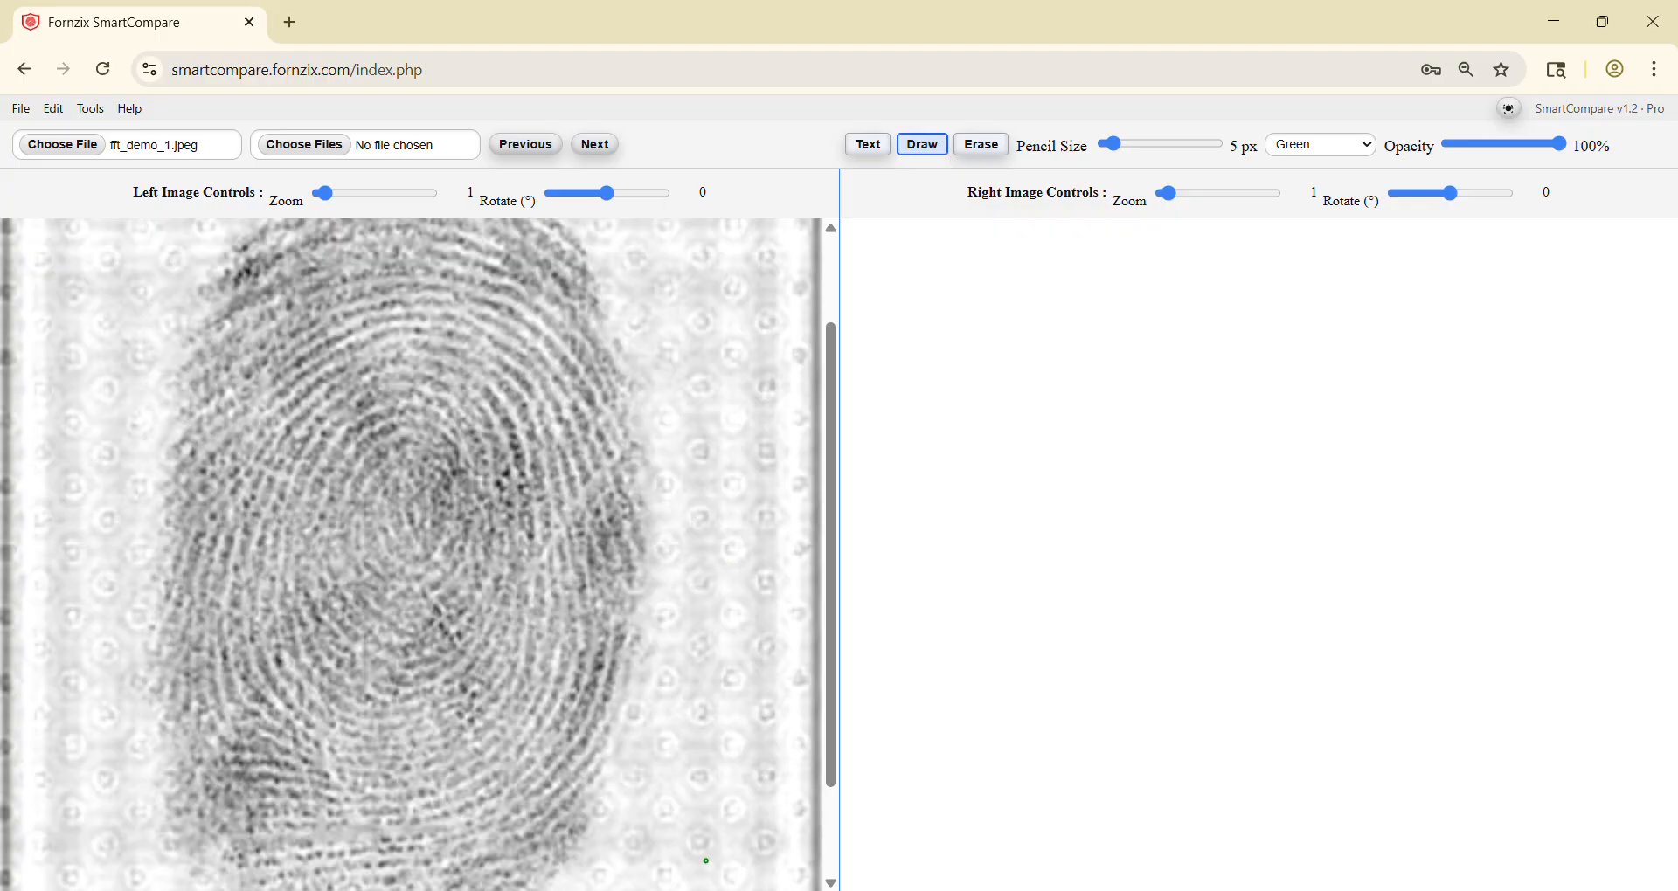
Step: Load the original fft_demo_1.jpeg as the right image for comparison
{"action": "key", "text": "alt+Tab"}
{"action": "left_click_drag", "start_coordinate": [813, 629], "coordinate": [1502, 562]}
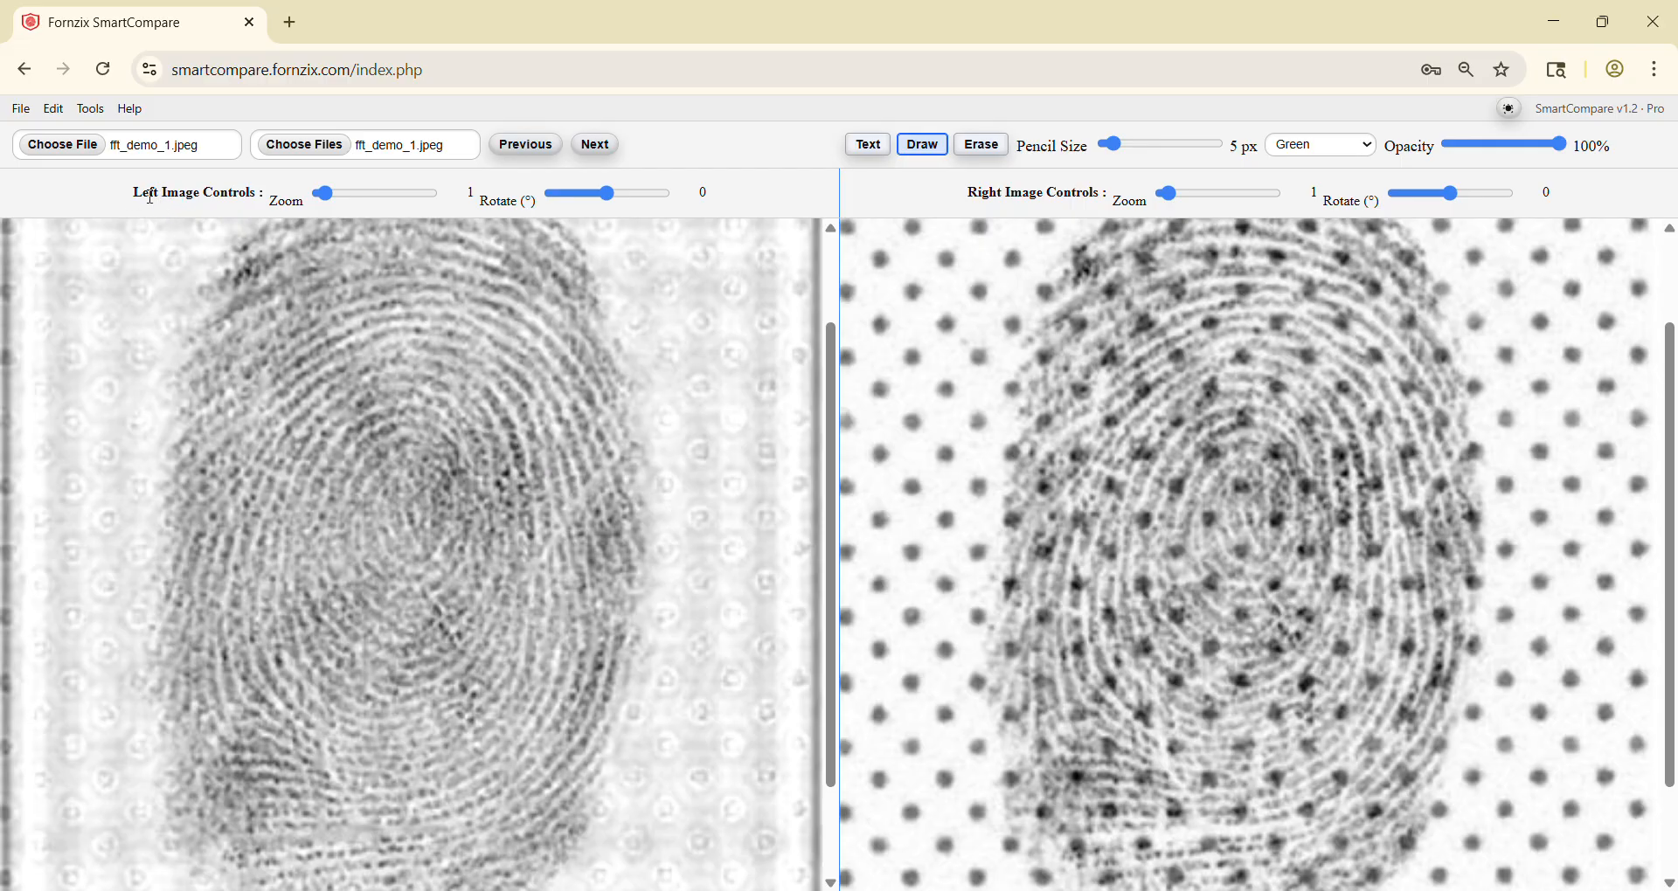
Step: Increase the filtered left print's contrast by adjusting its greyscale levels, raising the blacks, and apply the change
{"action": "left_click", "coordinate": [90, 109]}
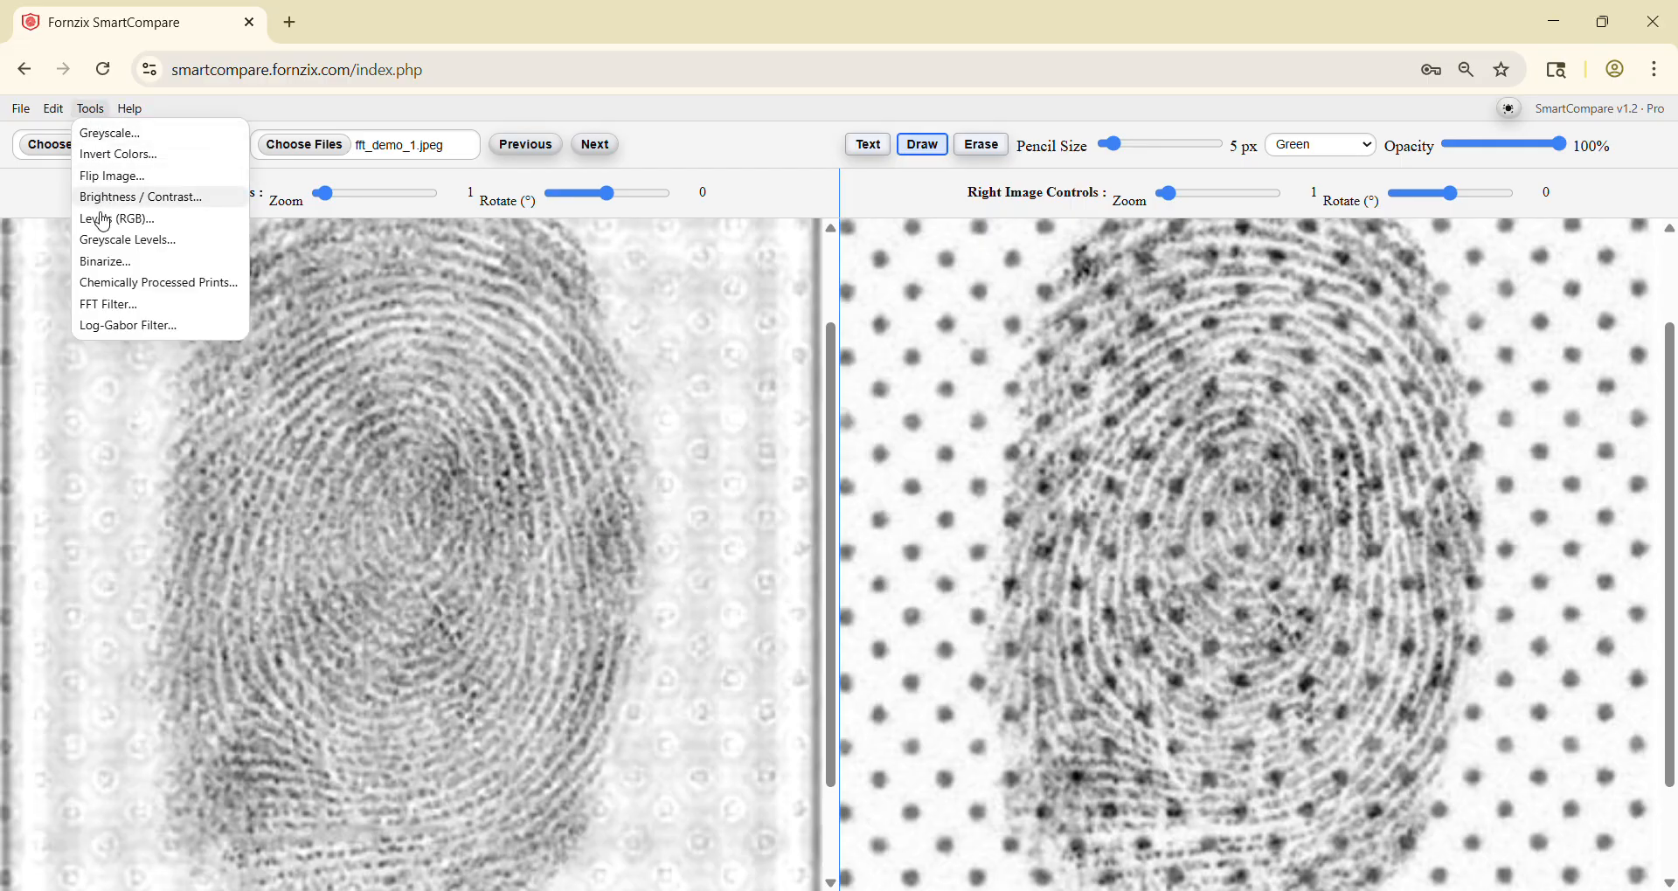
{"action": "left_click", "coordinate": [103, 241]}
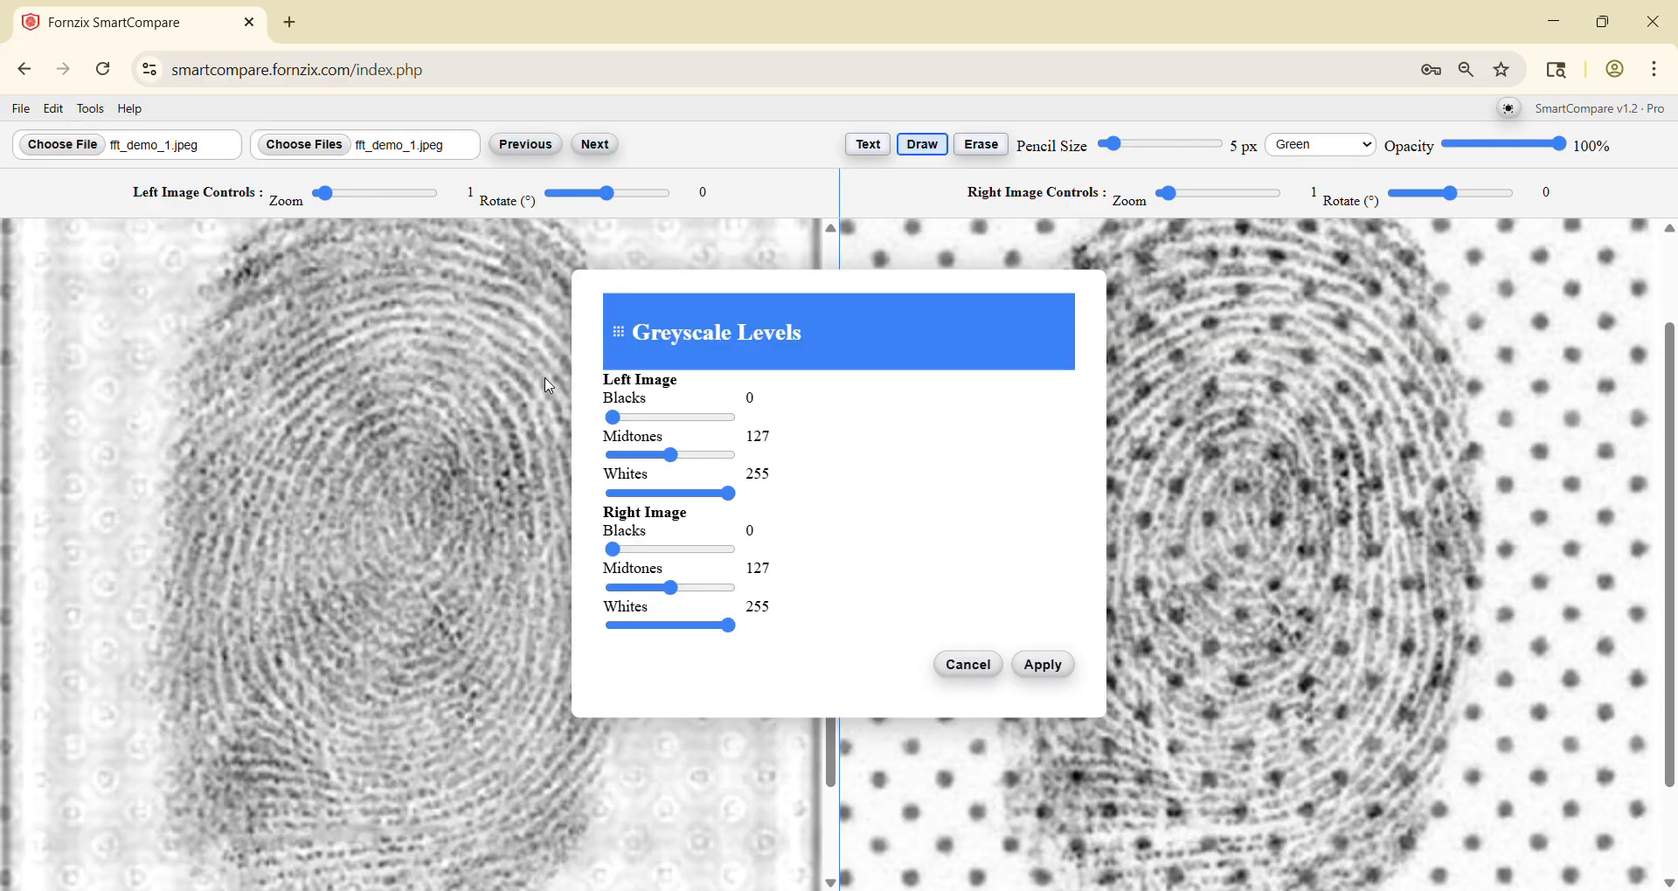
{"action": "left_click_drag", "start_coordinate": [684, 333], "coordinate": [771, 328]}
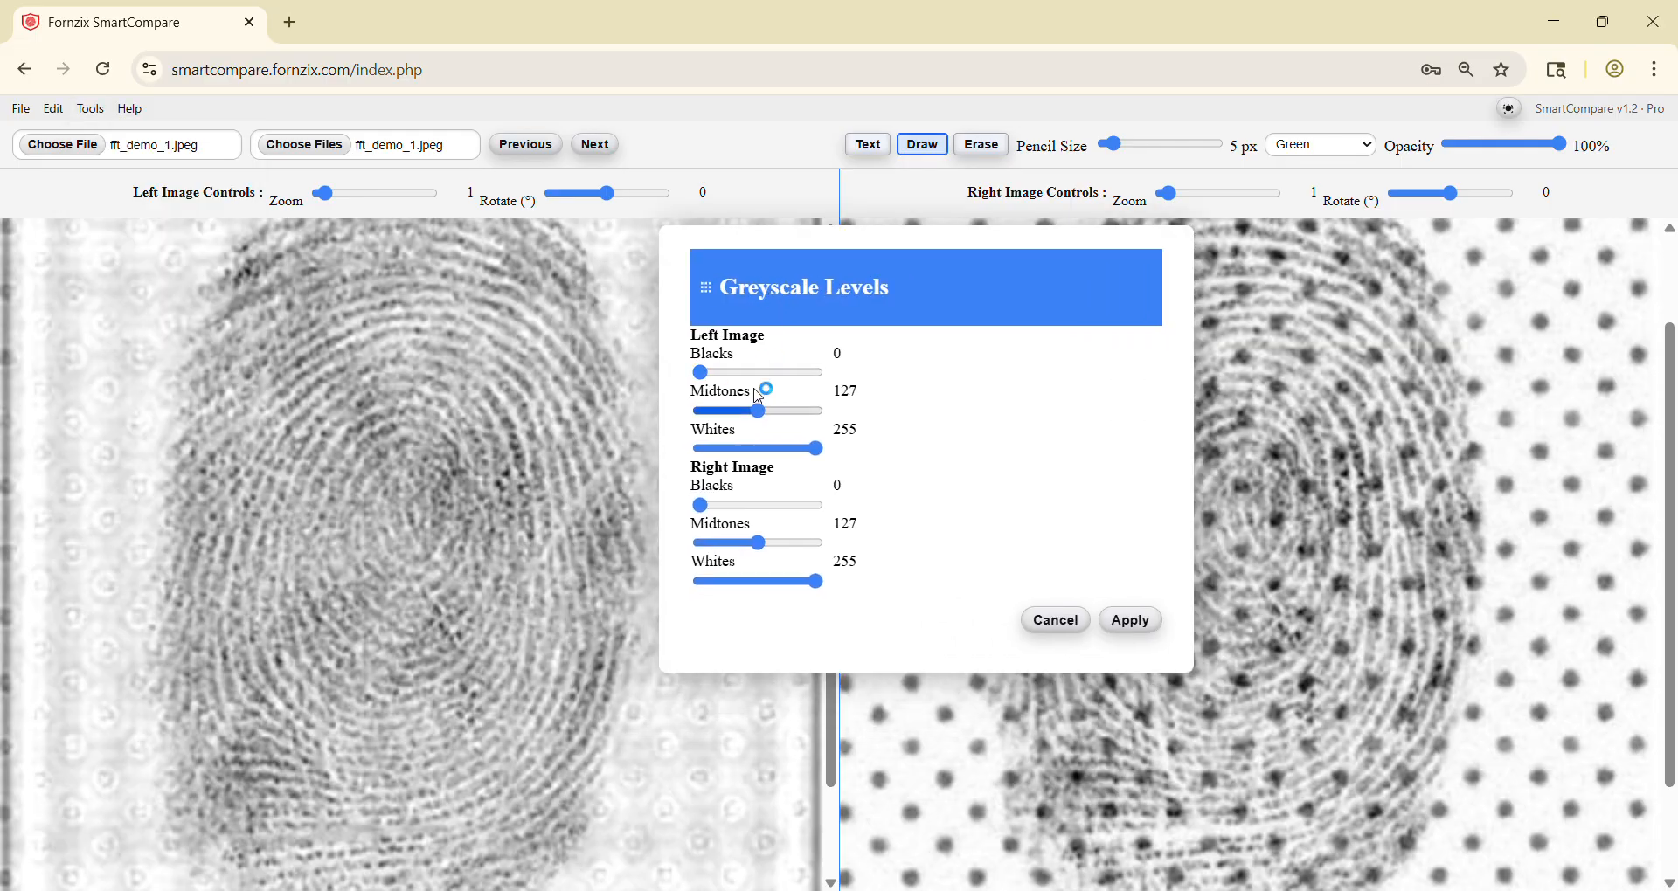
{"action": "left_click_drag", "start_coordinate": [759, 411], "coordinate": [805, 451]}
{"action": "left_click_drag", "start_coordinate": [702, 374], "coordinate": [737, 381]}
{"action": "left_click", "coordinate": [1136, 623]}
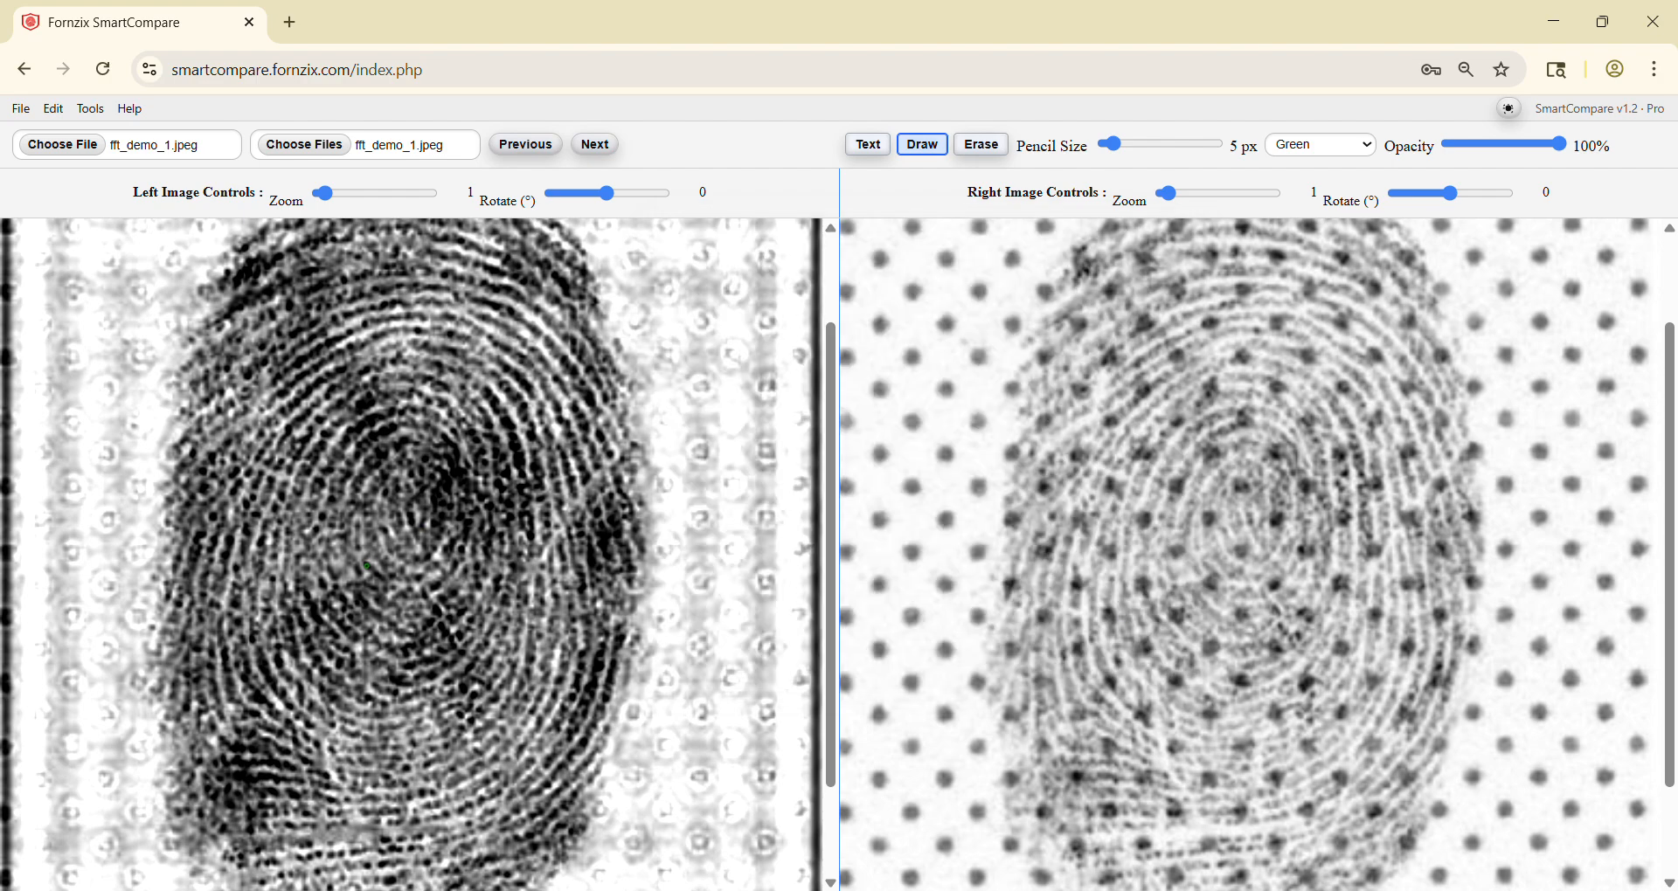
Step: Compare the filtered left print with the original right print, enlarging both images to 1.3 zoom
{"action": "scroll", "coordinate": [367, 567], "scroll_direction": "up", "scroll_amount": 3}
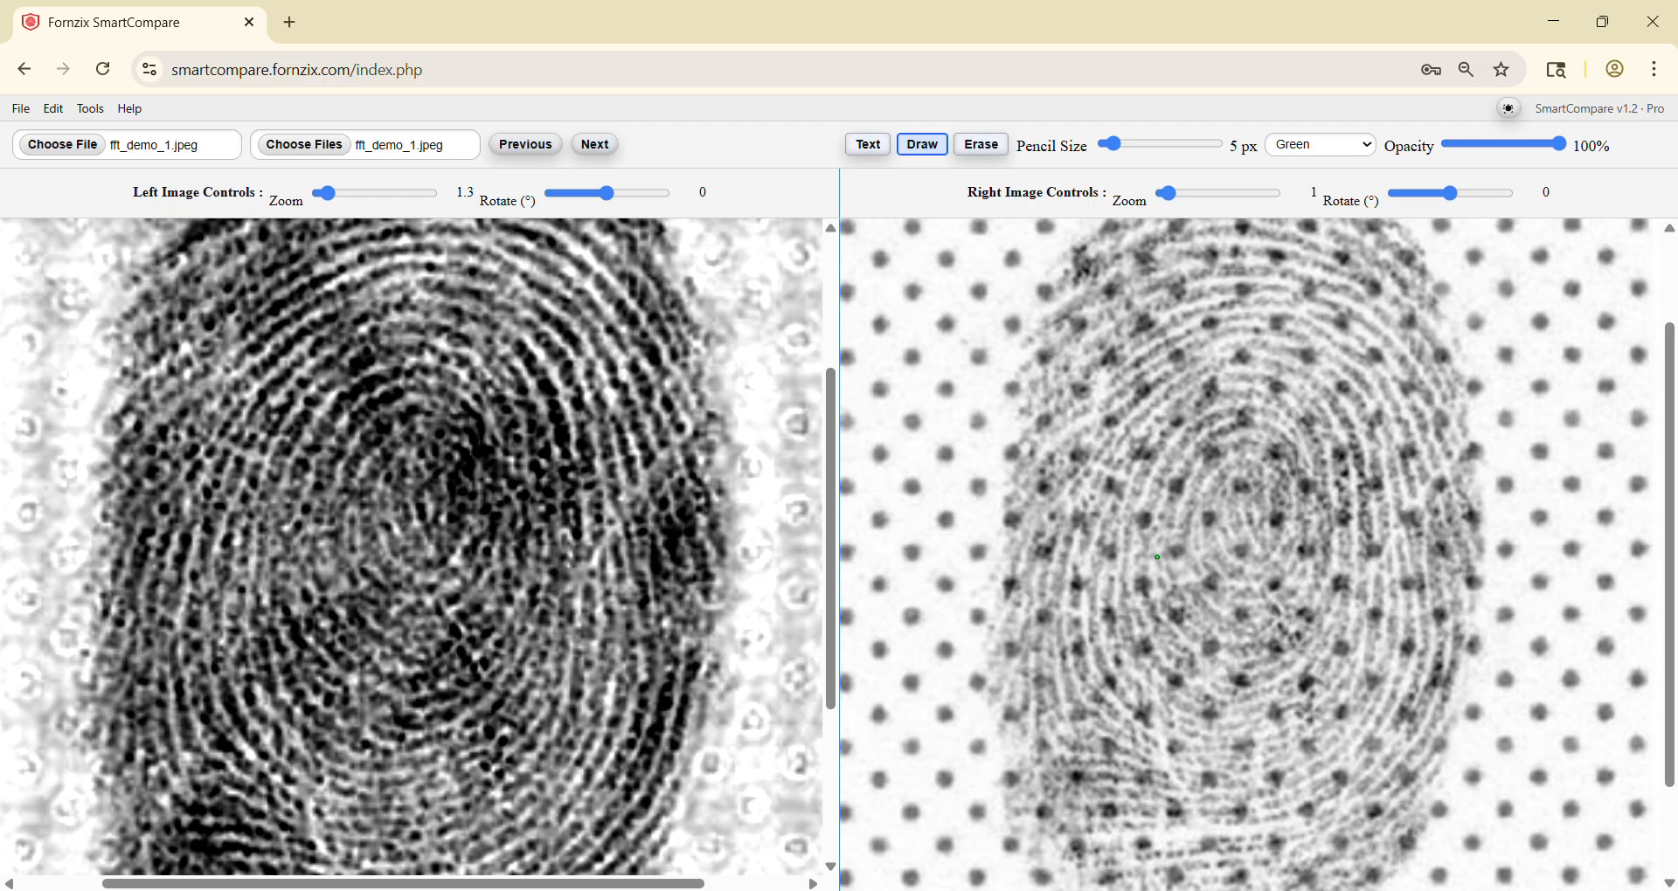
{"action": "scroll", "coordinate": [1224, 540], "scroll_direction": "up", "scroll_amount": 3}
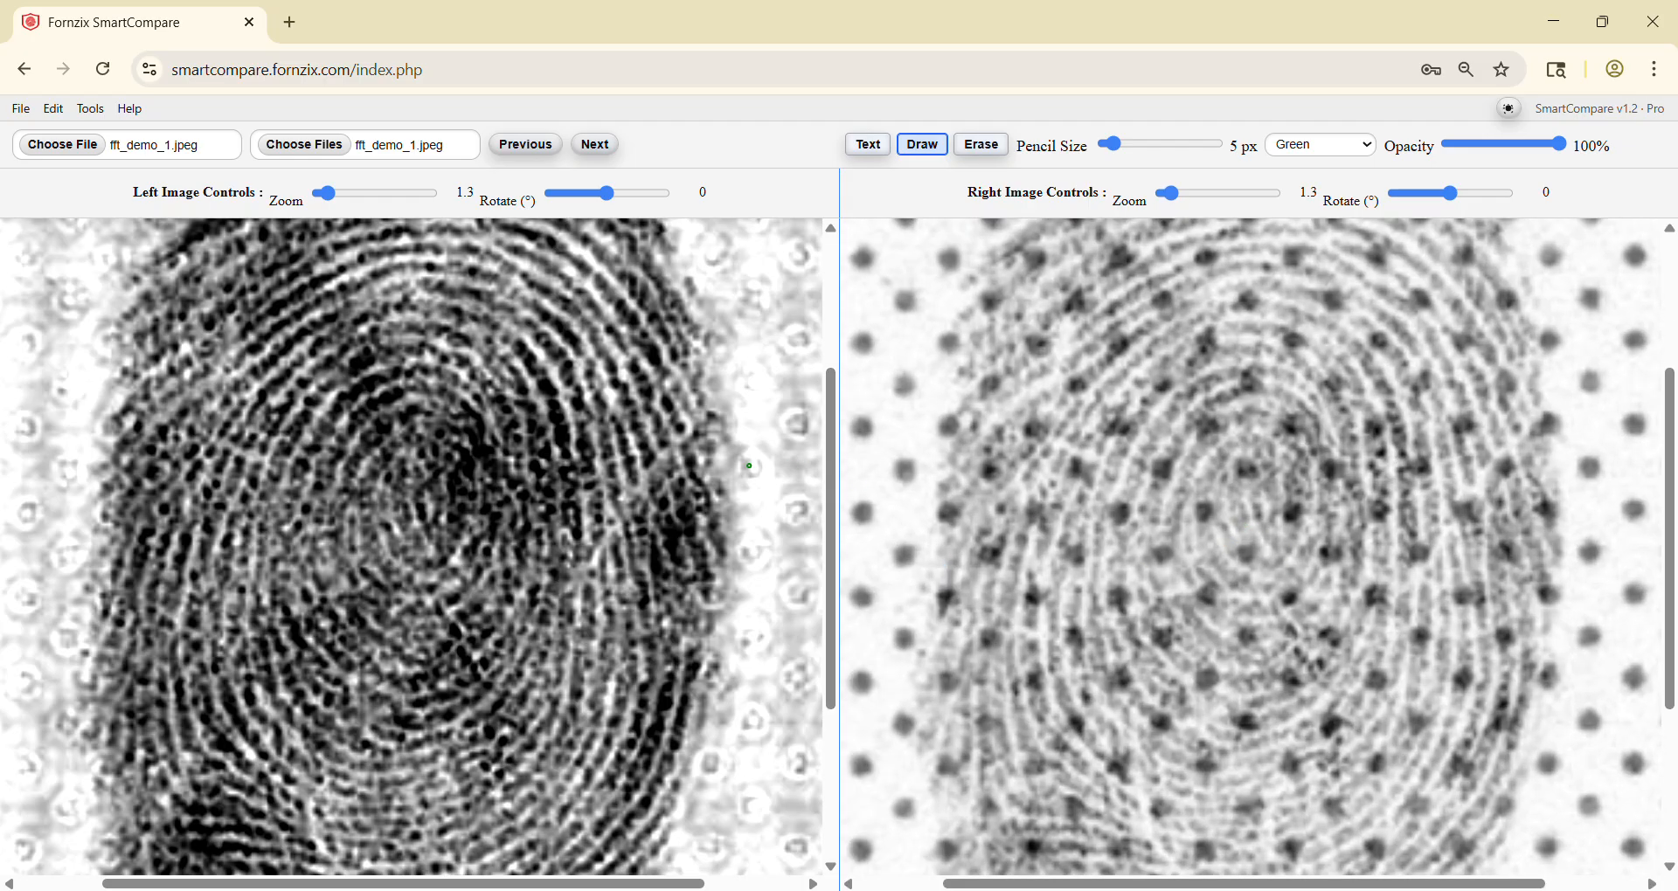
{"action": "scroll", "coordinate": [498, 415], "scroll_direction": "down", "scroll_amount": 2}
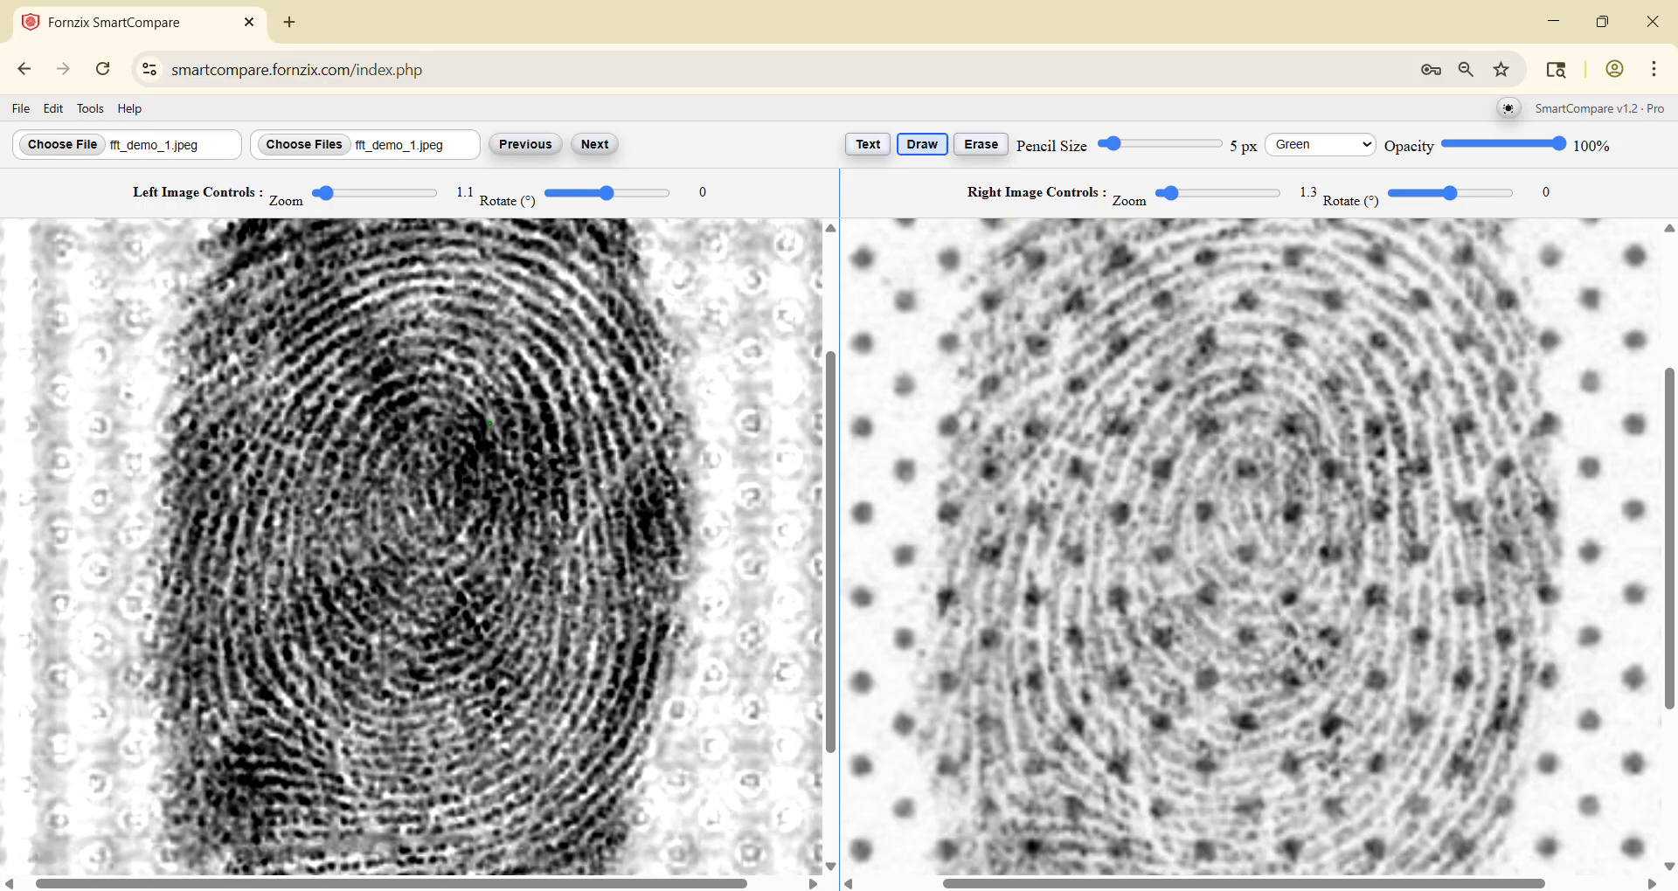
{"action": "scroll", "coordinate": [489, 424], "scroll_direction": "down", "scroll_amount": 1}
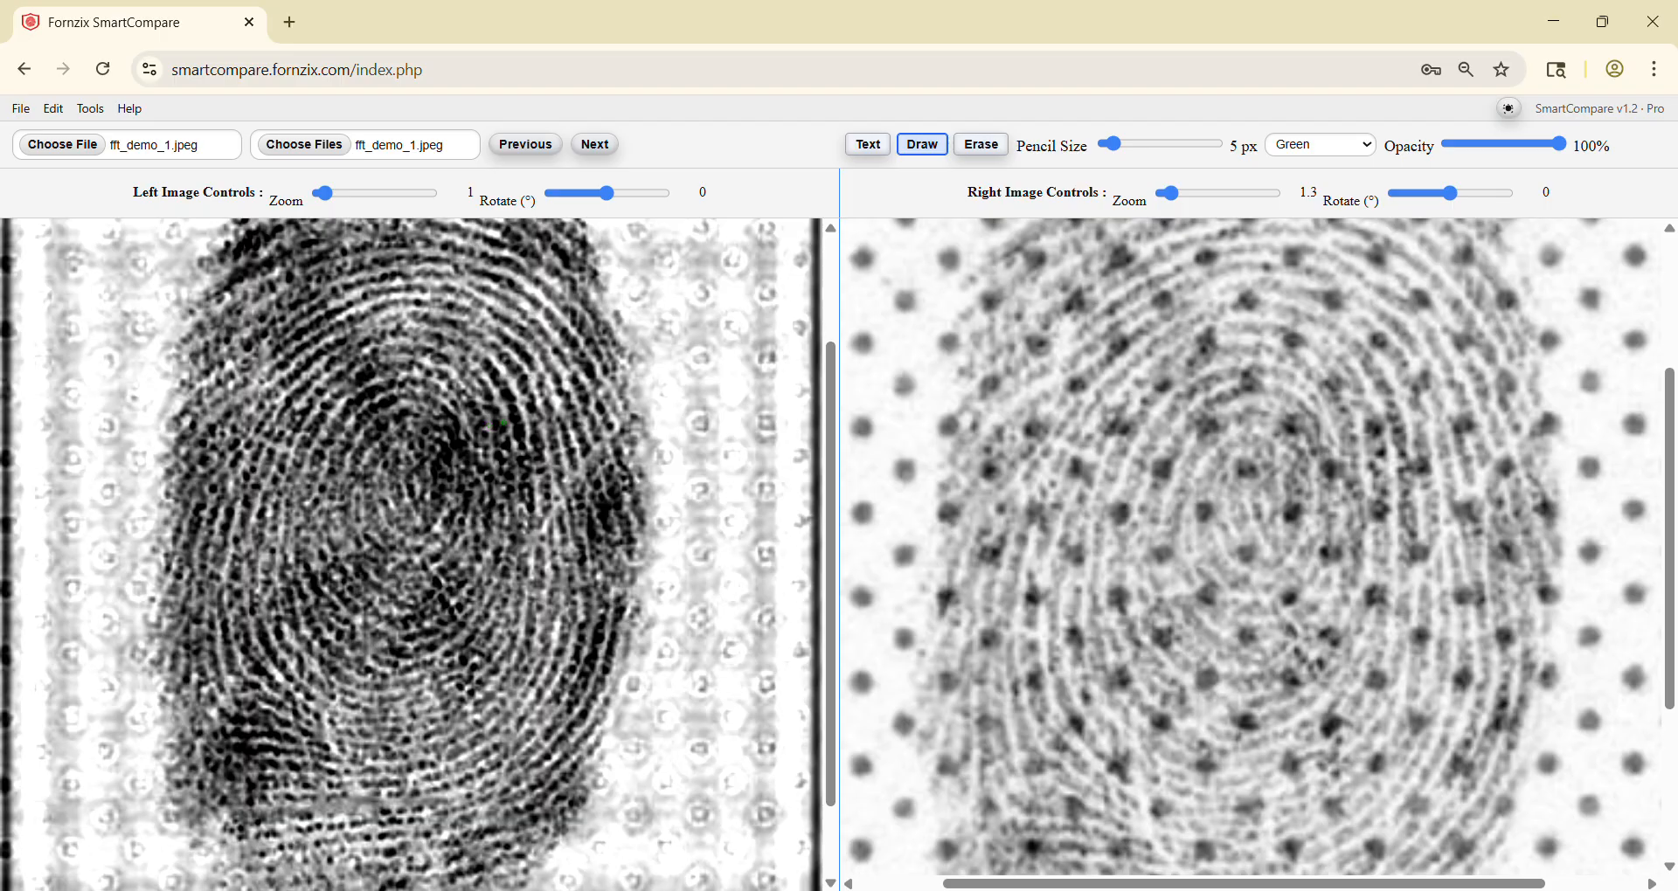
Step: Reload the page to clear the workspace and load fft_demo_4.jpg as both the left and right image
{"action": "left_click", "coordinate": [104, 69]}
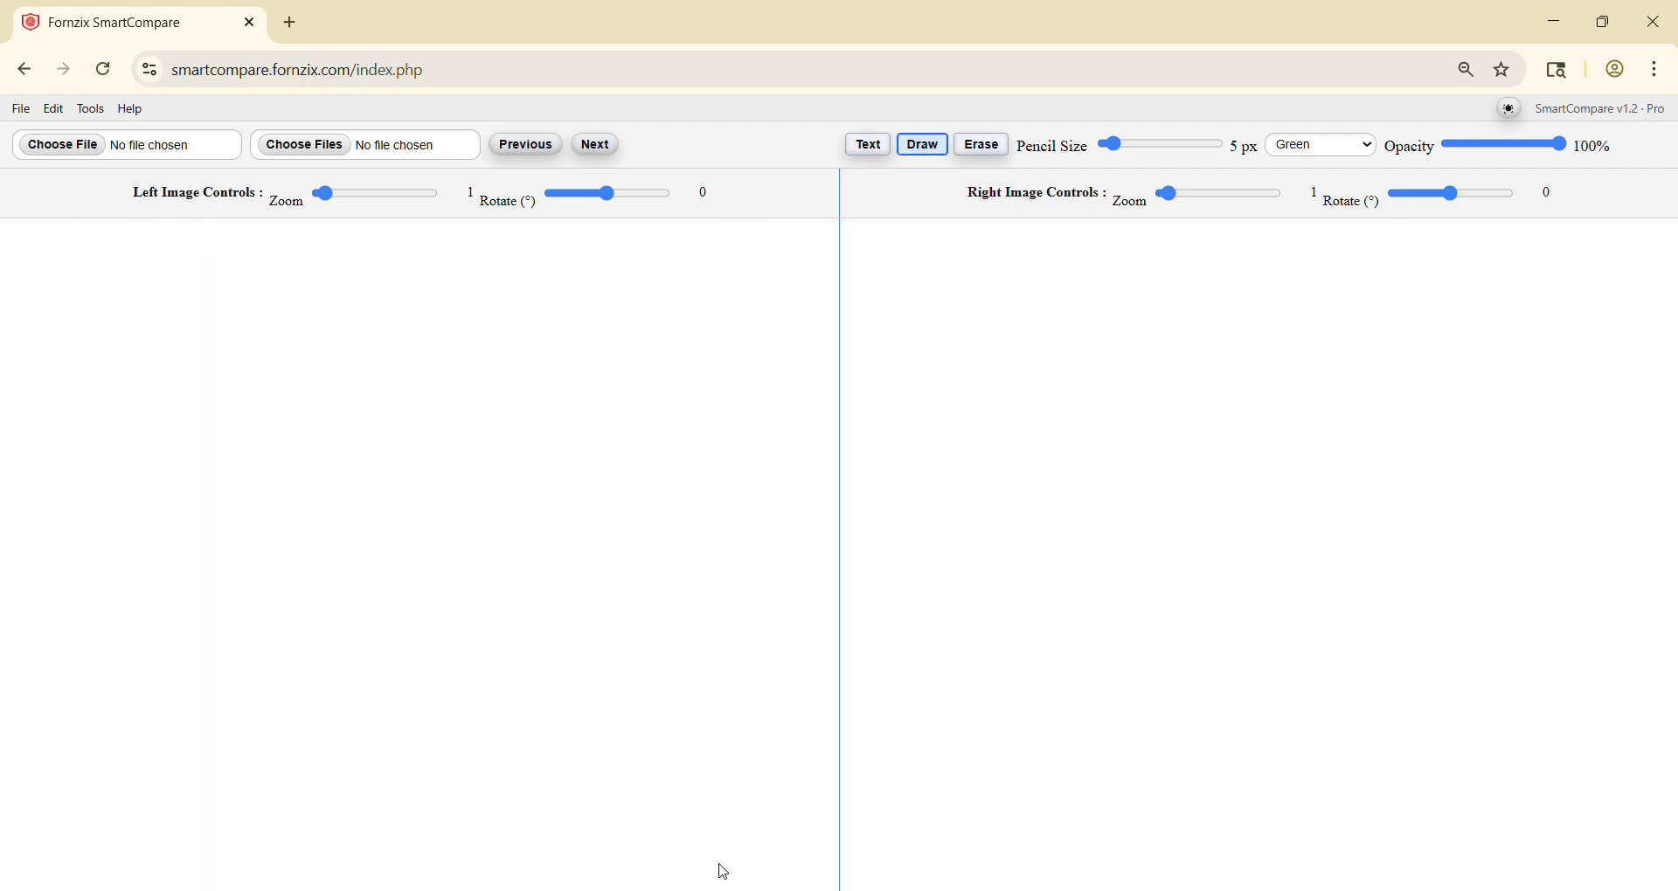
{"action": "left_click", "coordinate": [738, 890]}
{"action": "left_click_drag", "start_coordinate": [1154, 603], "coordinate": [441, 535]}
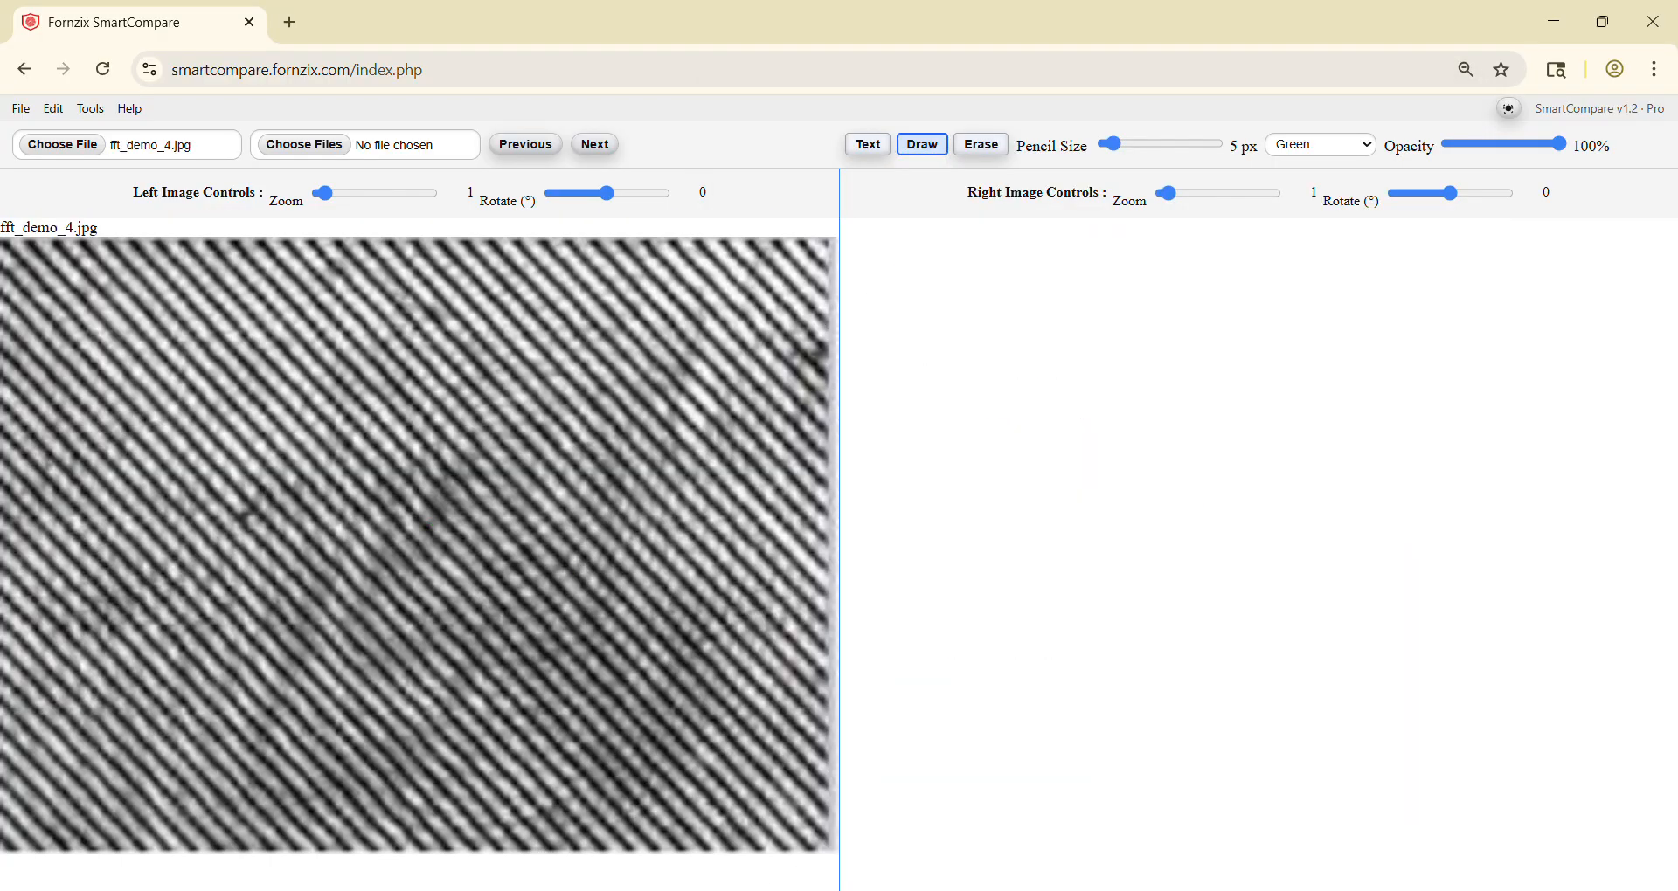
{"action": "left_click", "coordinate": [743, 890]}
{"action": "left_click_drag", "start_coordinate": [1130, 611], "coordinate": [1540, 598]}
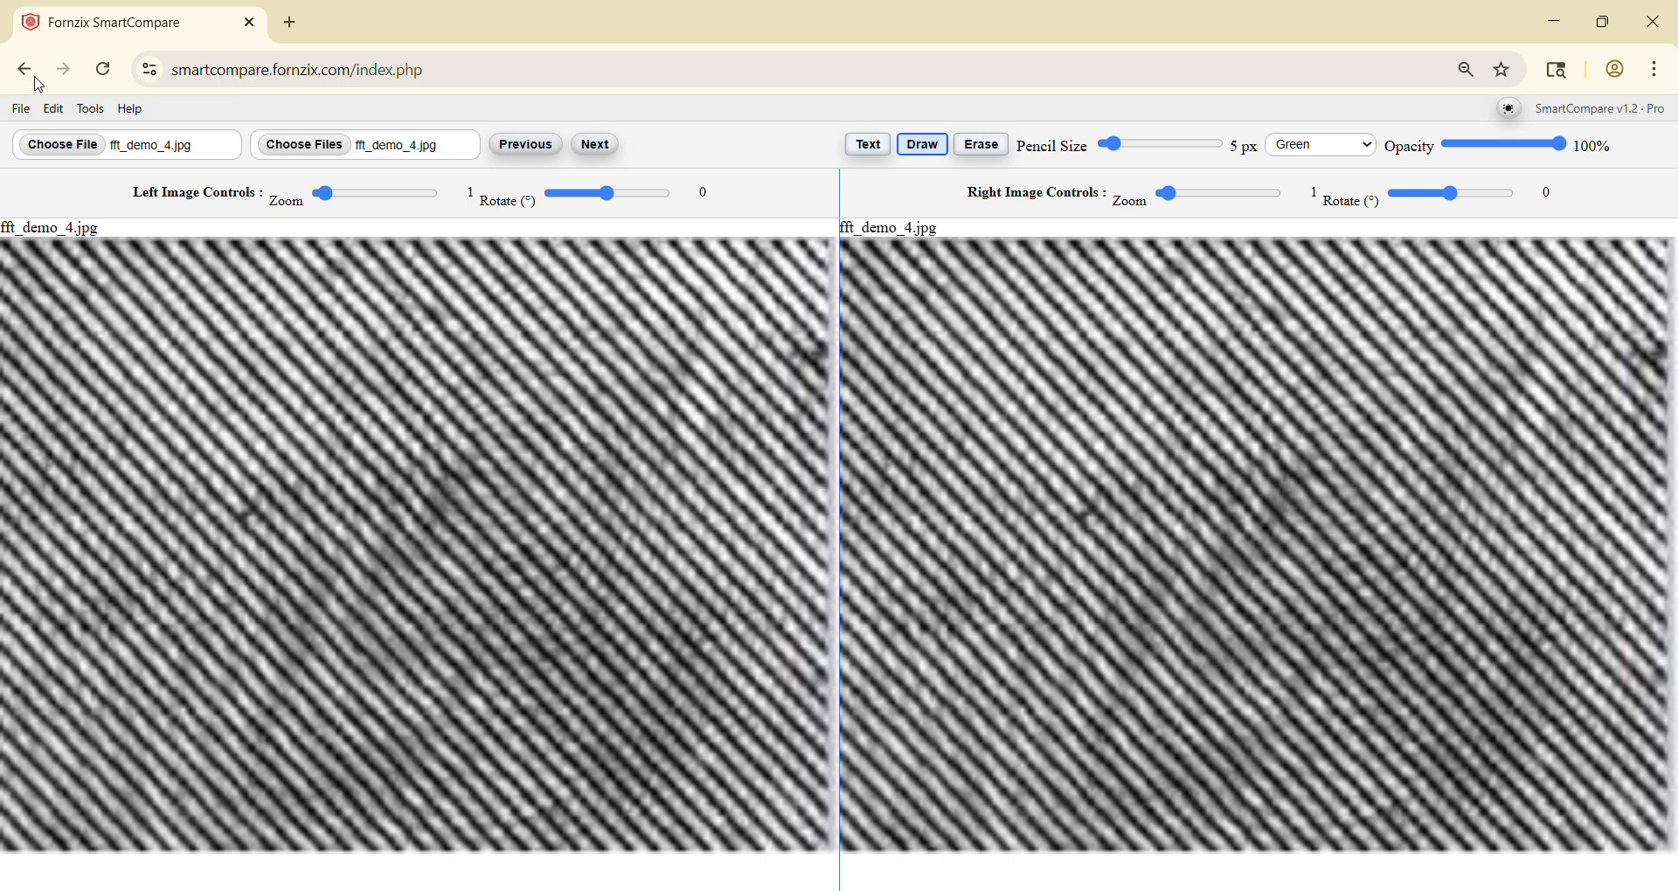
Step: Open the FFT Filter for the left image and mask the two bright peaks in the spectrum's upper-right quadrant
{"action": "mouse_move", "coordinate": [92, 107]}
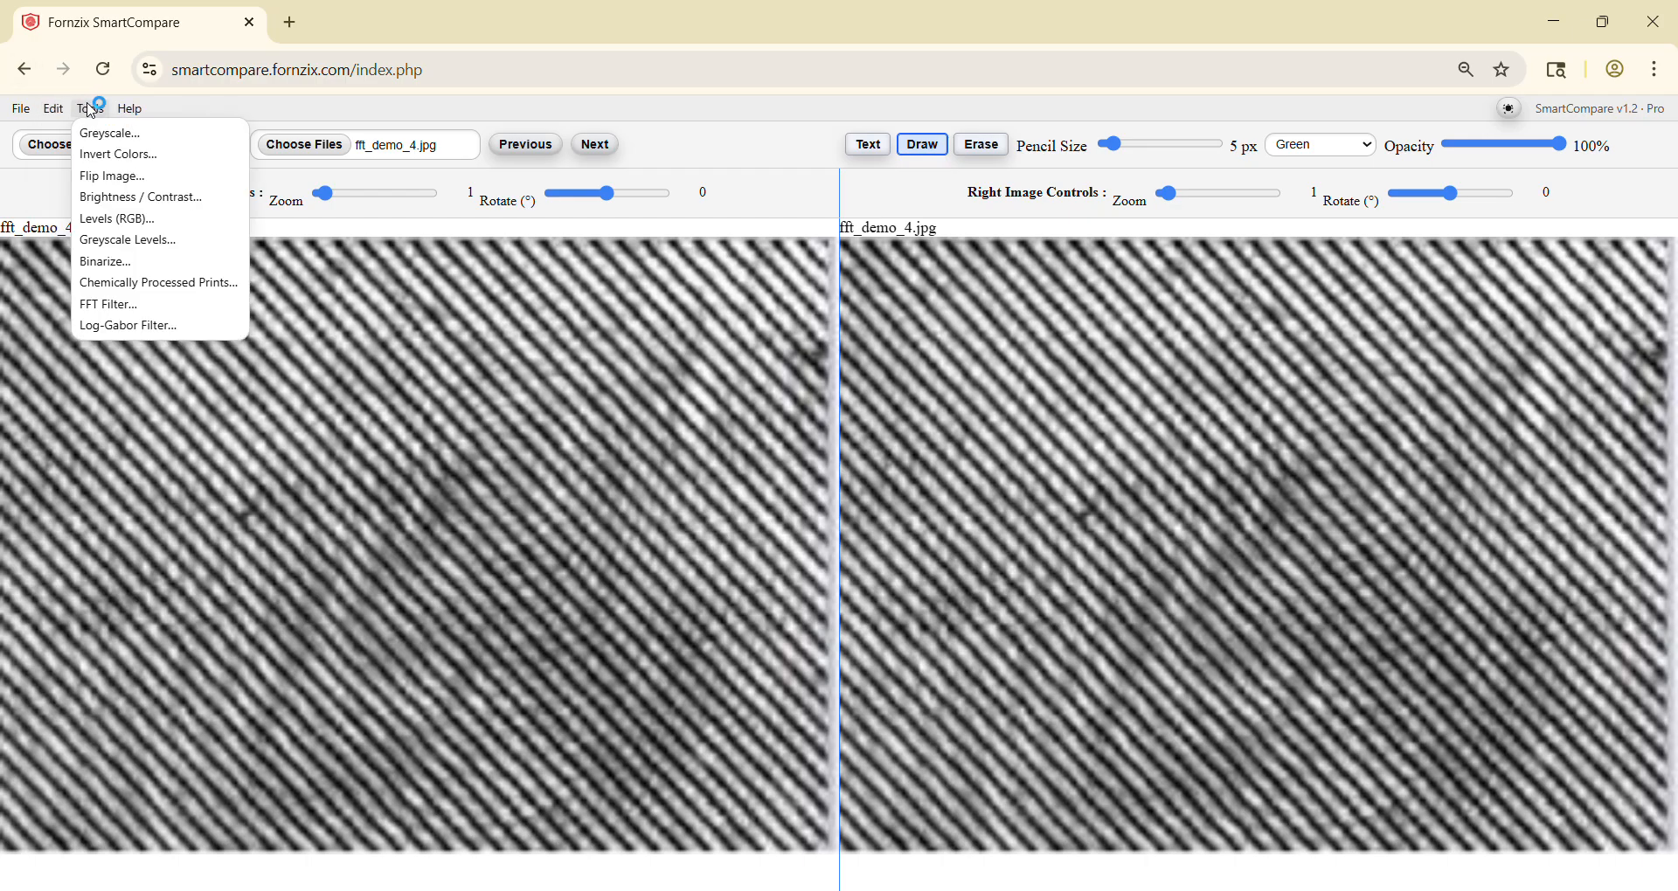
{"action": "left_click", "coordinate": [108, 305]}
{"action": "left_click_drag", "start_coordinate": [774, 227], "coordinate": [853, 231]}
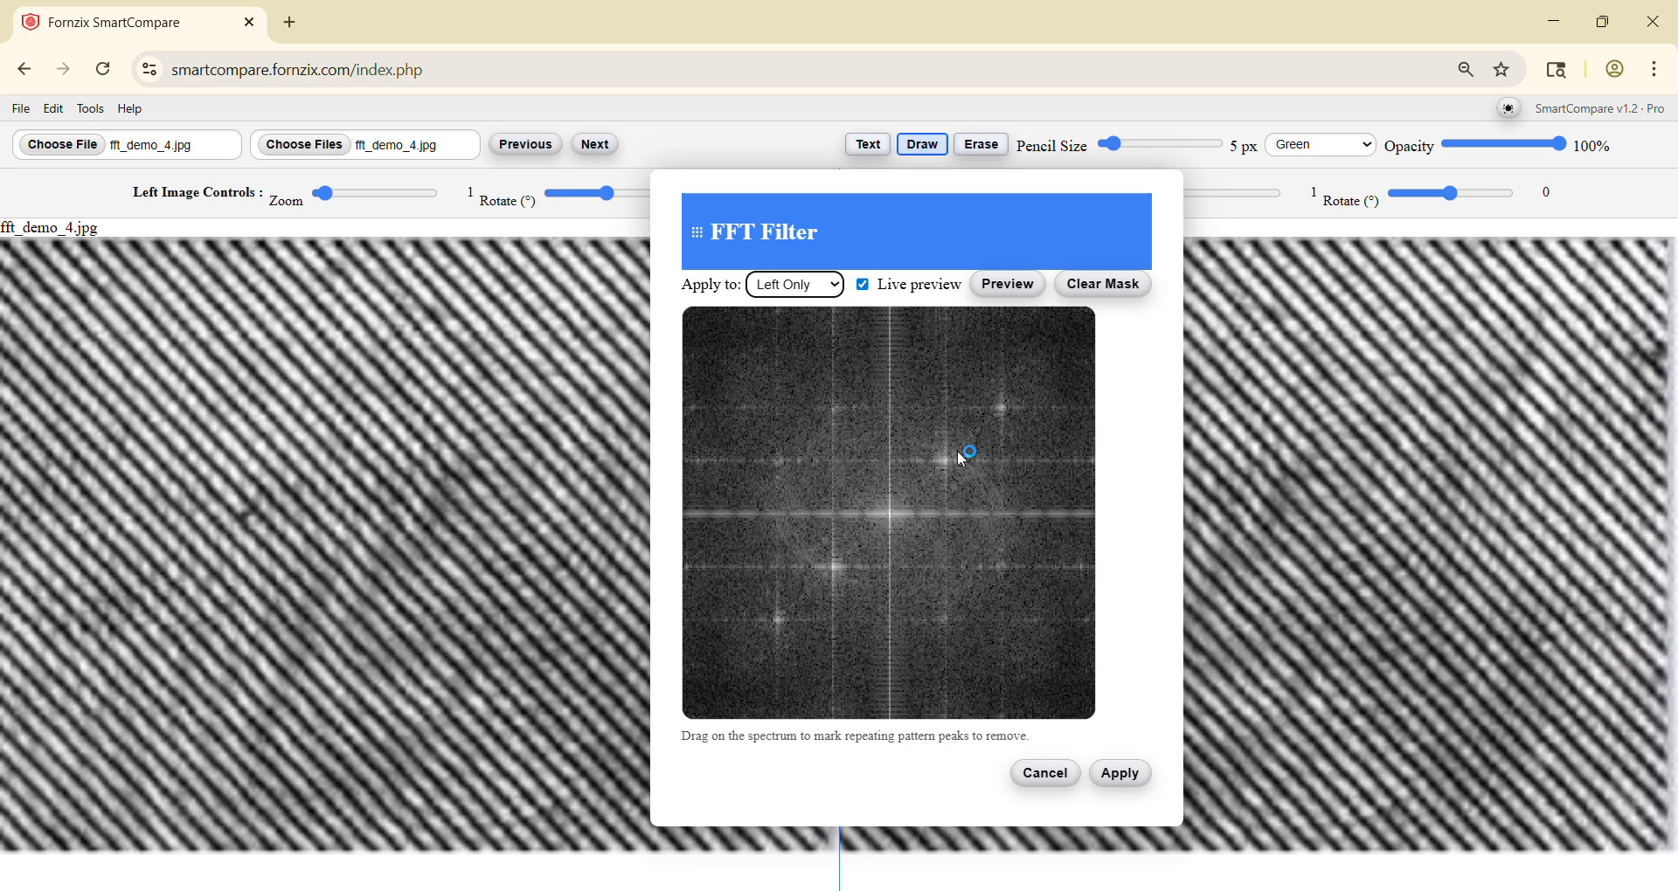
{"action": "left_click_drag", "start_coordinate": [989, 395], "coordinate": [1012, 417]}
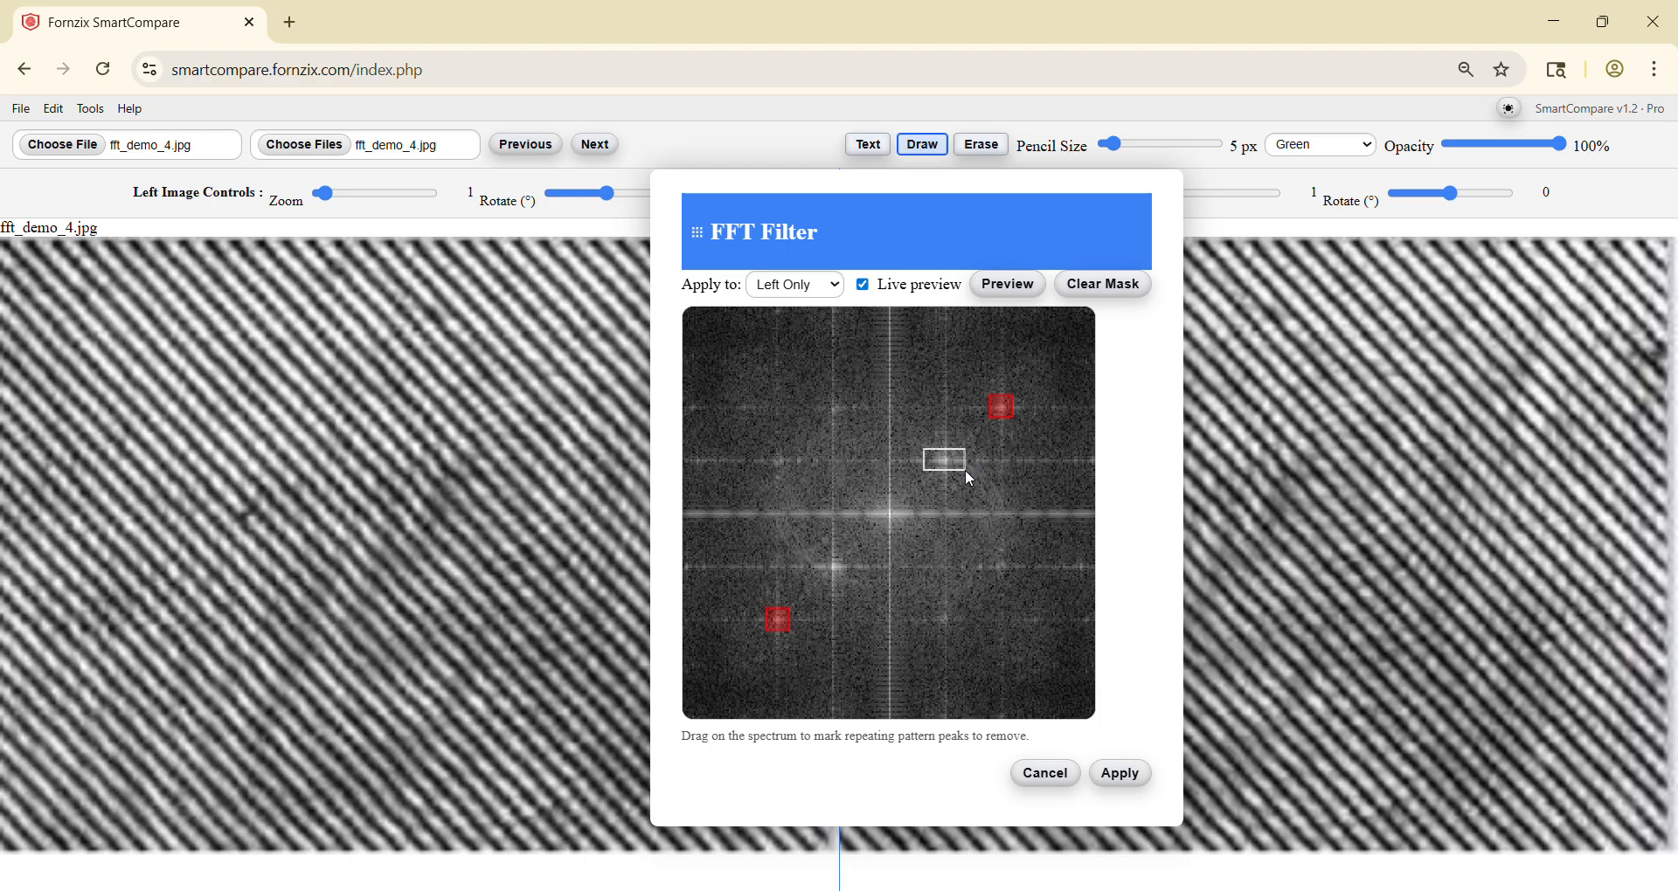
{"action": "left_click_drag", "start_coordinate": [965, 471], "coordinate": [969, 474]}
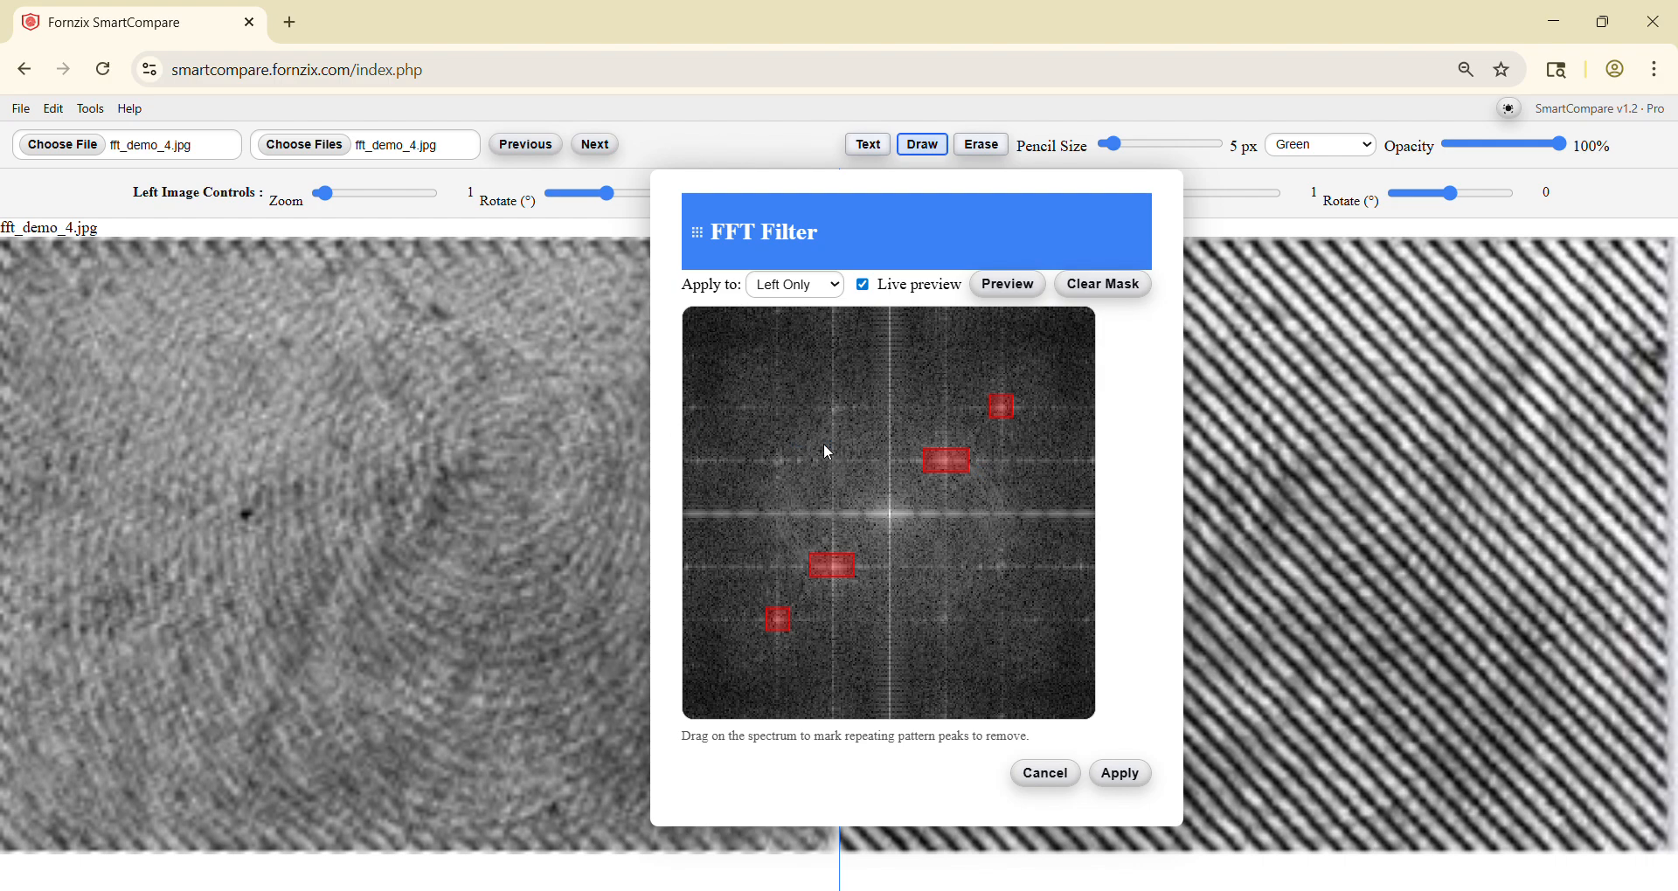
Step: Mask the two smaller peaks and the cross-shaped streaks in the spectrum's upper-left quadrant
{"action": "left_click_drag", "start_coordinate": [842, 416], "coordinate": [846, 416]}
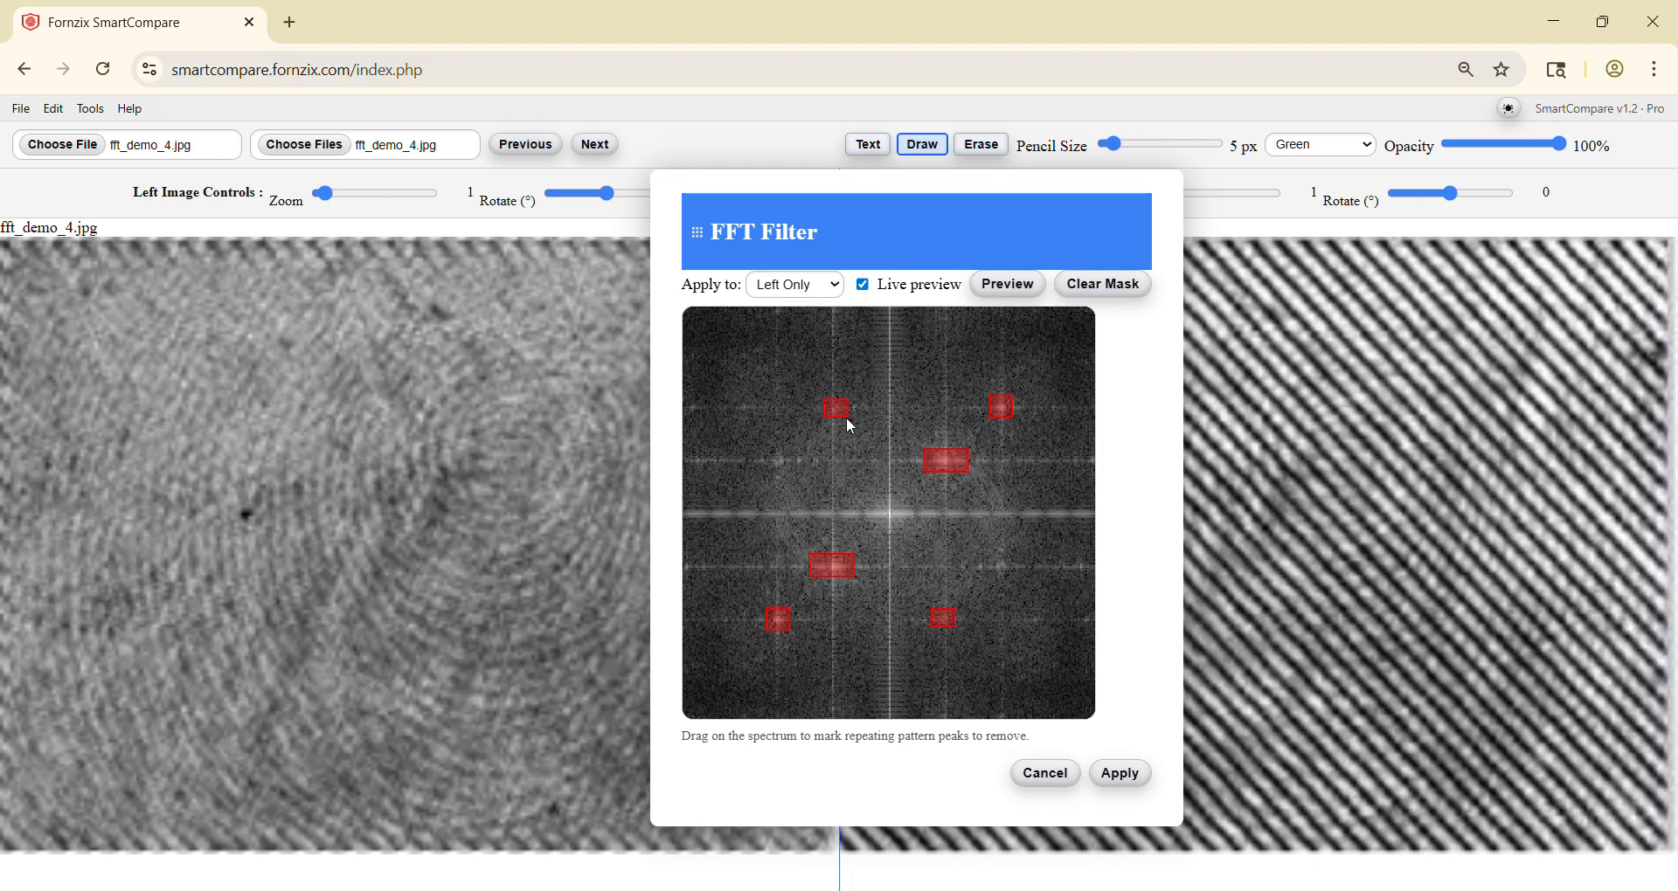
{"action": "left_click_drag", "start_coordinate": [789, 467], "coordinate": [791, 470]}
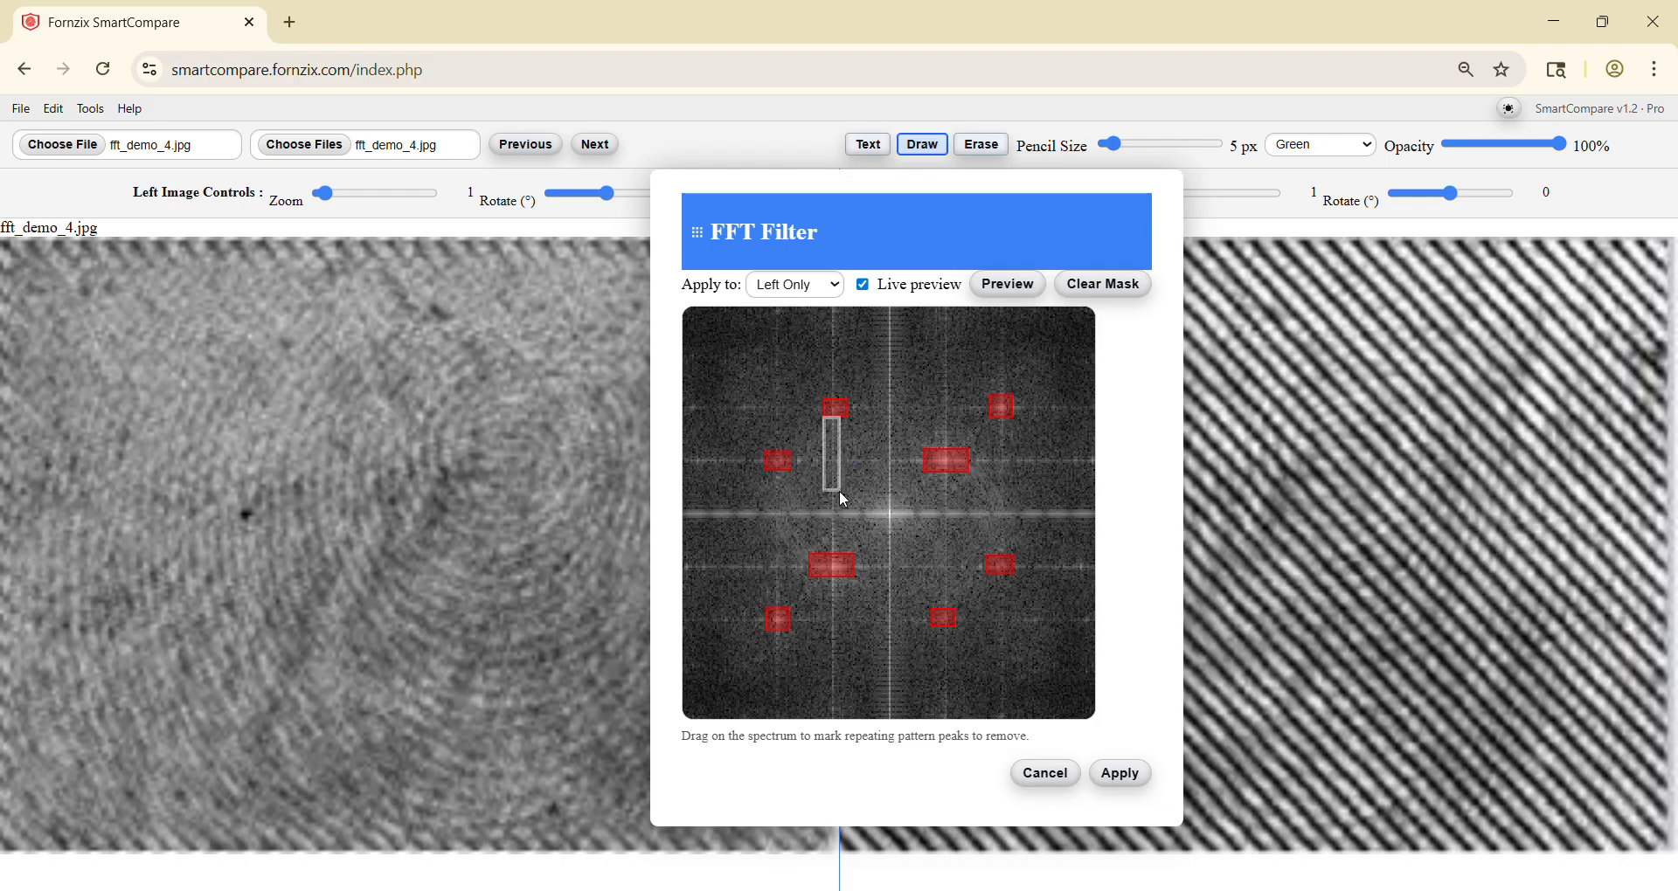
{"action": "left_click_drag", "start_coordinate": [840, 493], "coordinate": [879, 464]}
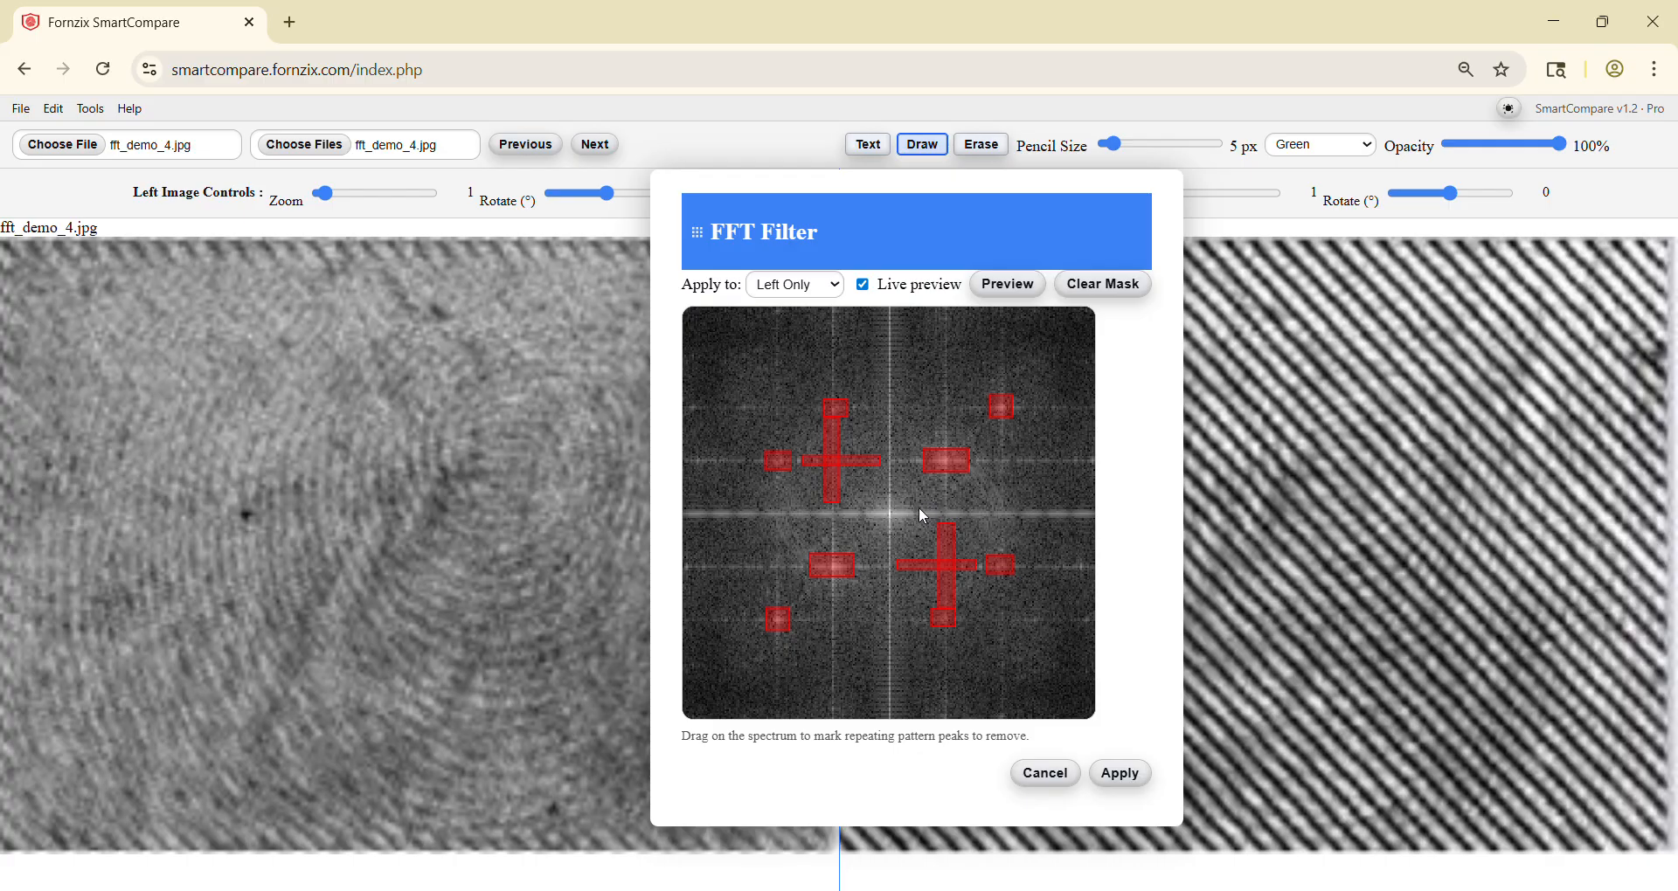
Step: Mask the spectrum's central horizontal and vertical streaks, plus the outer streaks running through the upper-left and upper-right peaks
{"action": "left_click_drag", "start_coordinate": [906, 510], "coordinate": [1044, 519]}
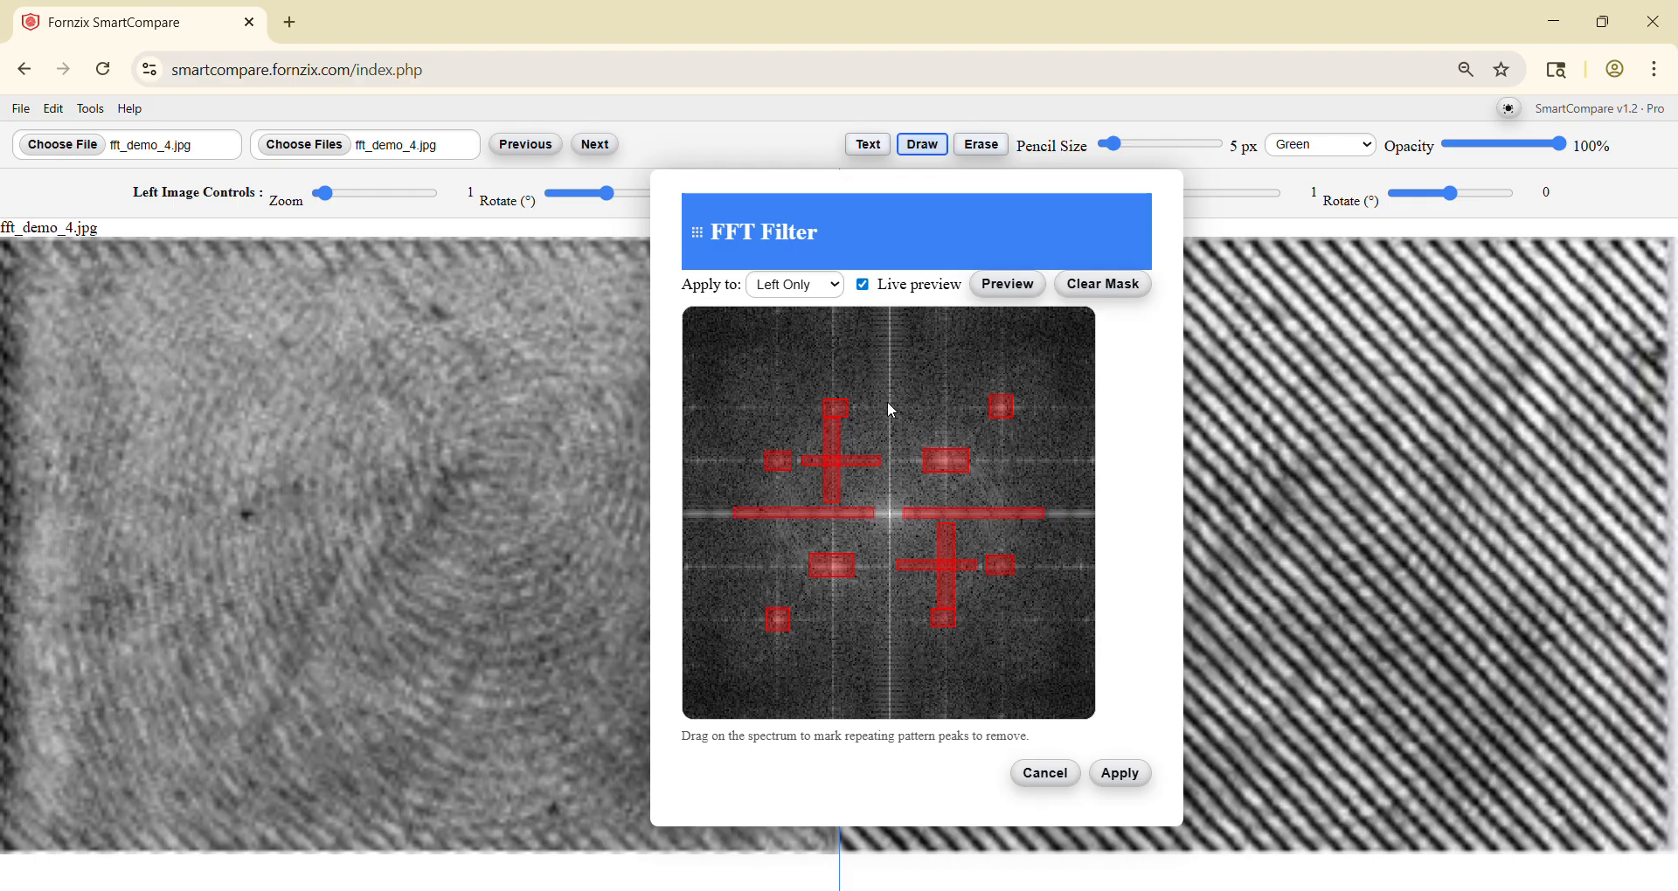
{"action": "left_click_drag", "start_coordinate": [886, 390], "coordinate": [897, 499]}
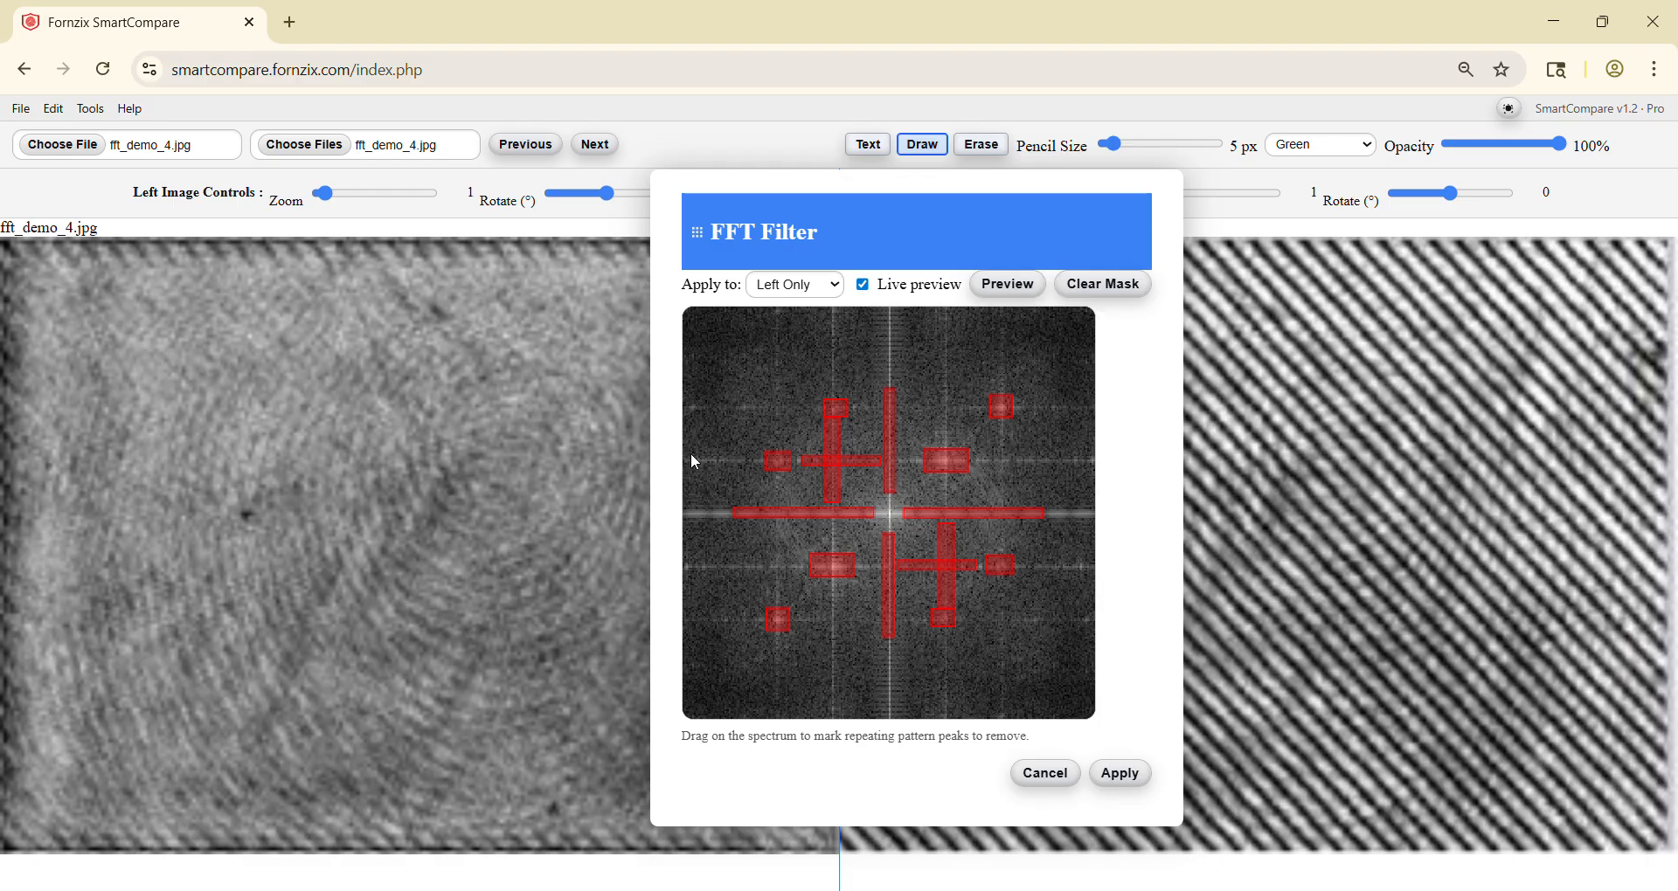
{"action": "left_click_drag", "start_coordinate": [752, 464], "coordinate": [759, 464]}
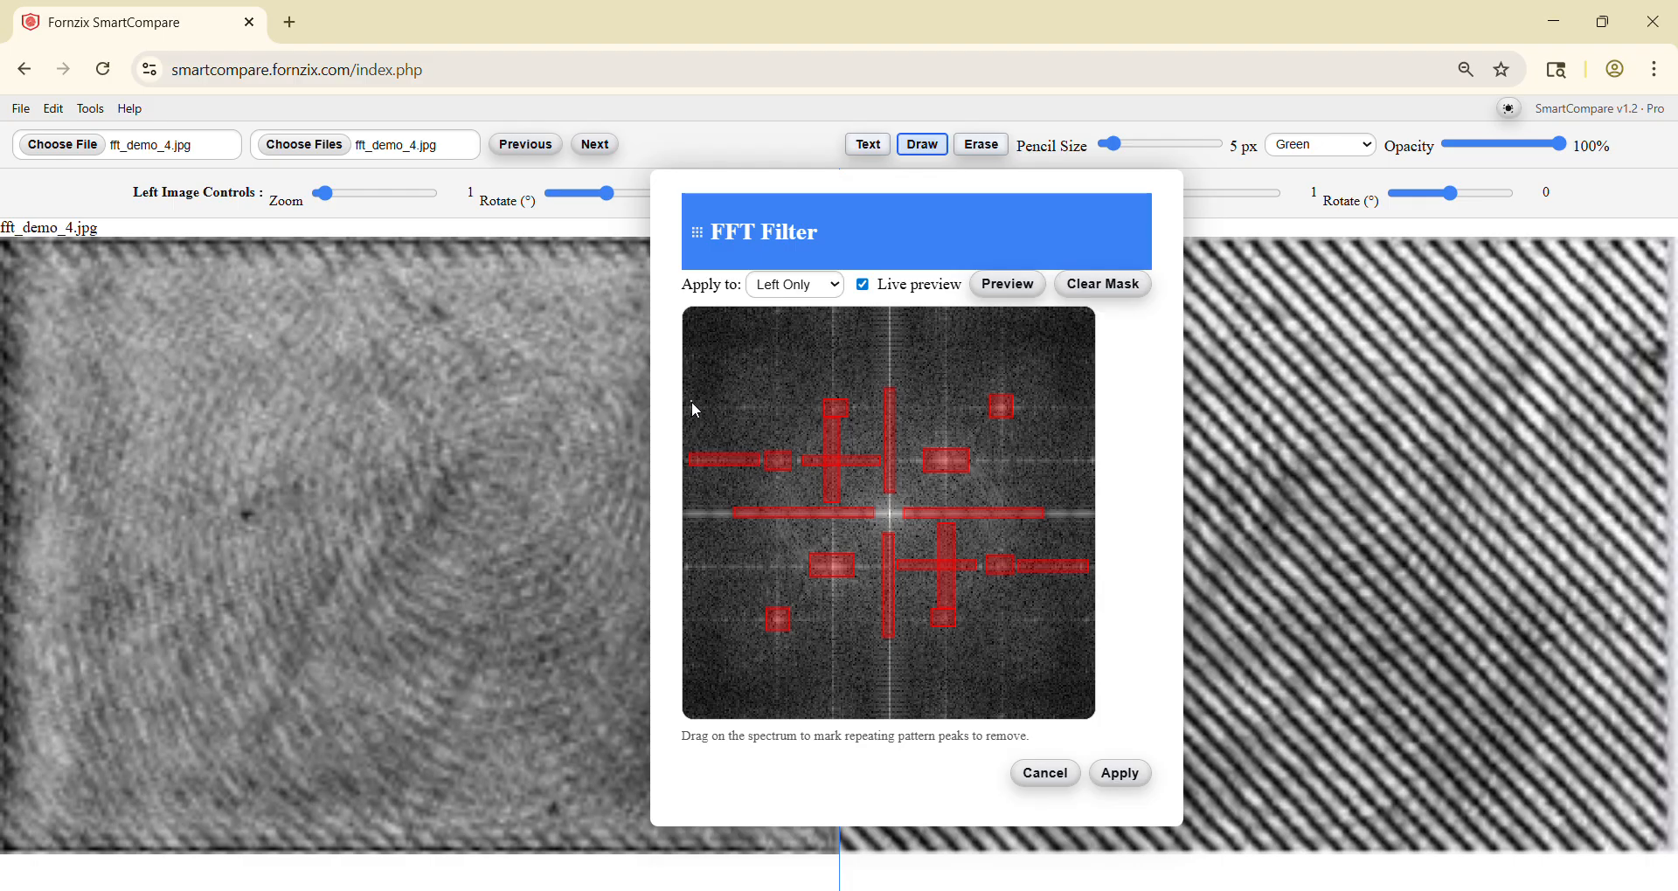
{"action": "left_click_drag", "start_coordinate": [692, 402], "coordinate": [779, 414]}
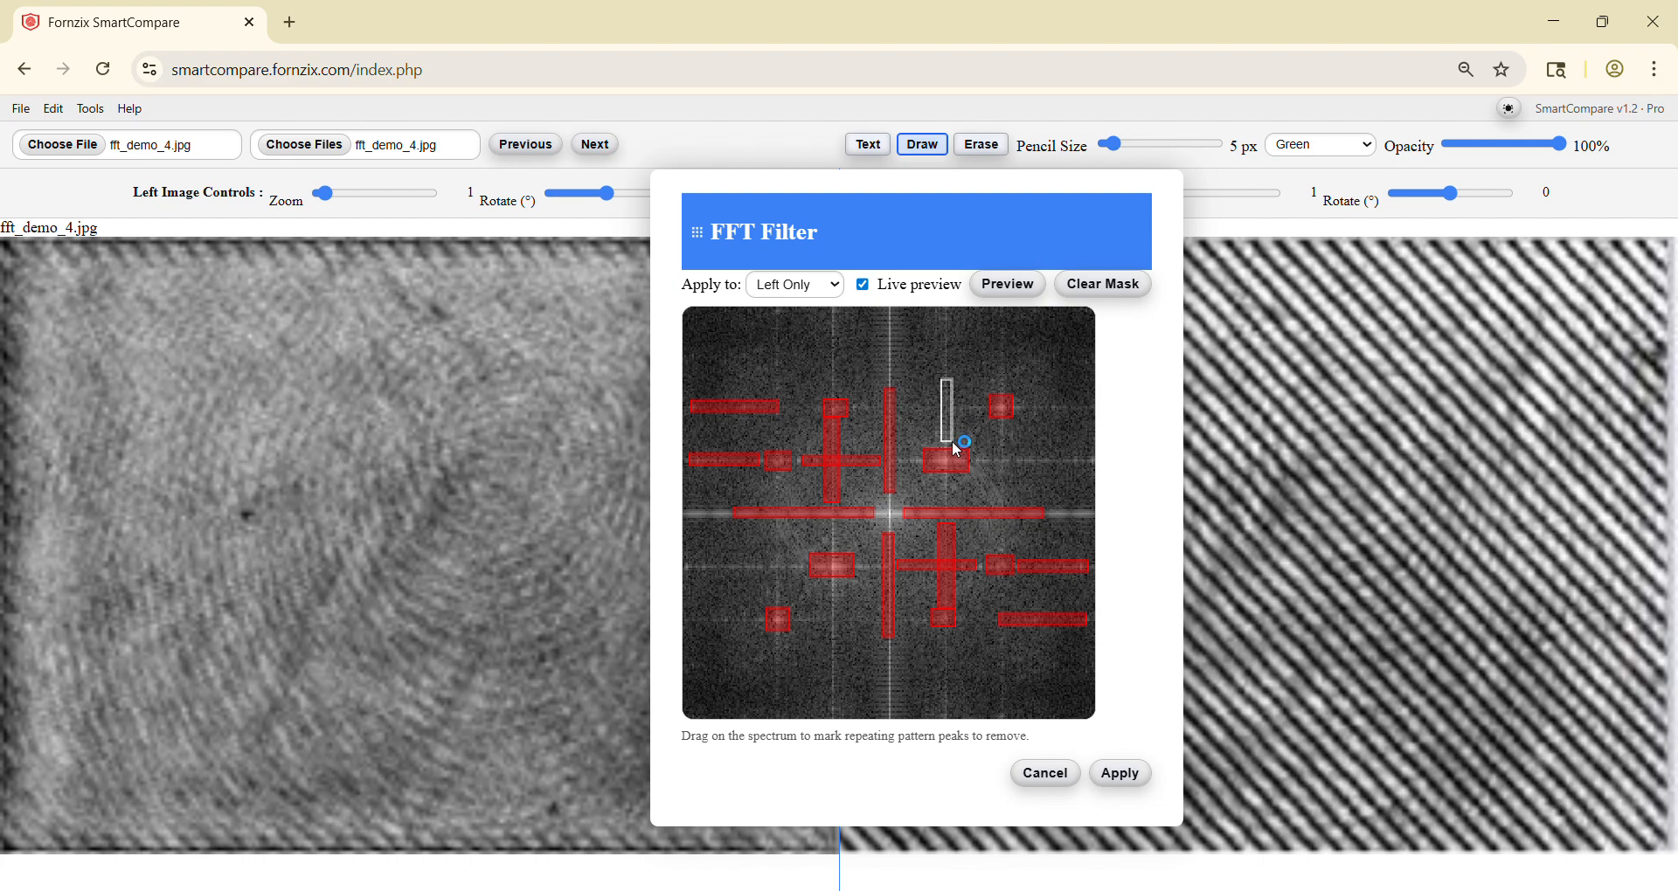
{"action": "left_click_drag", "start_coordinate": [952, 442], "coordinate": [1073, 412]}
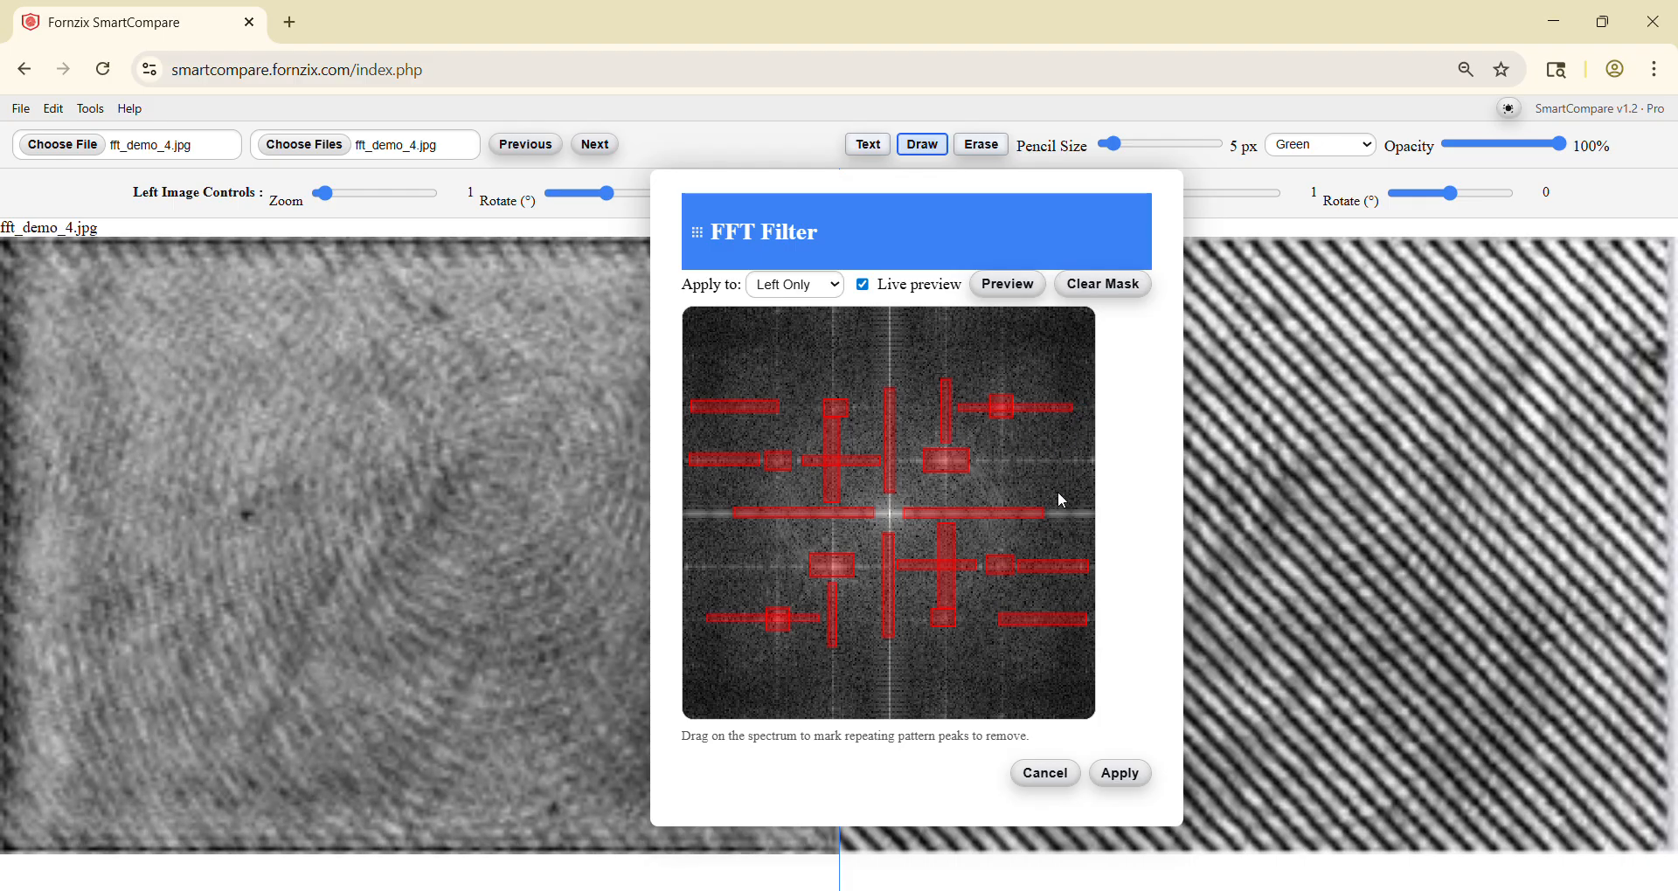
Step: Extend the masks along the remaining streaks to the spectrum's edges and close to its centre, and apply the filter to the left image
{"action": "left_click_drag", "start_coordinate": [1048, 511], "coordinate": [1094, 526]}
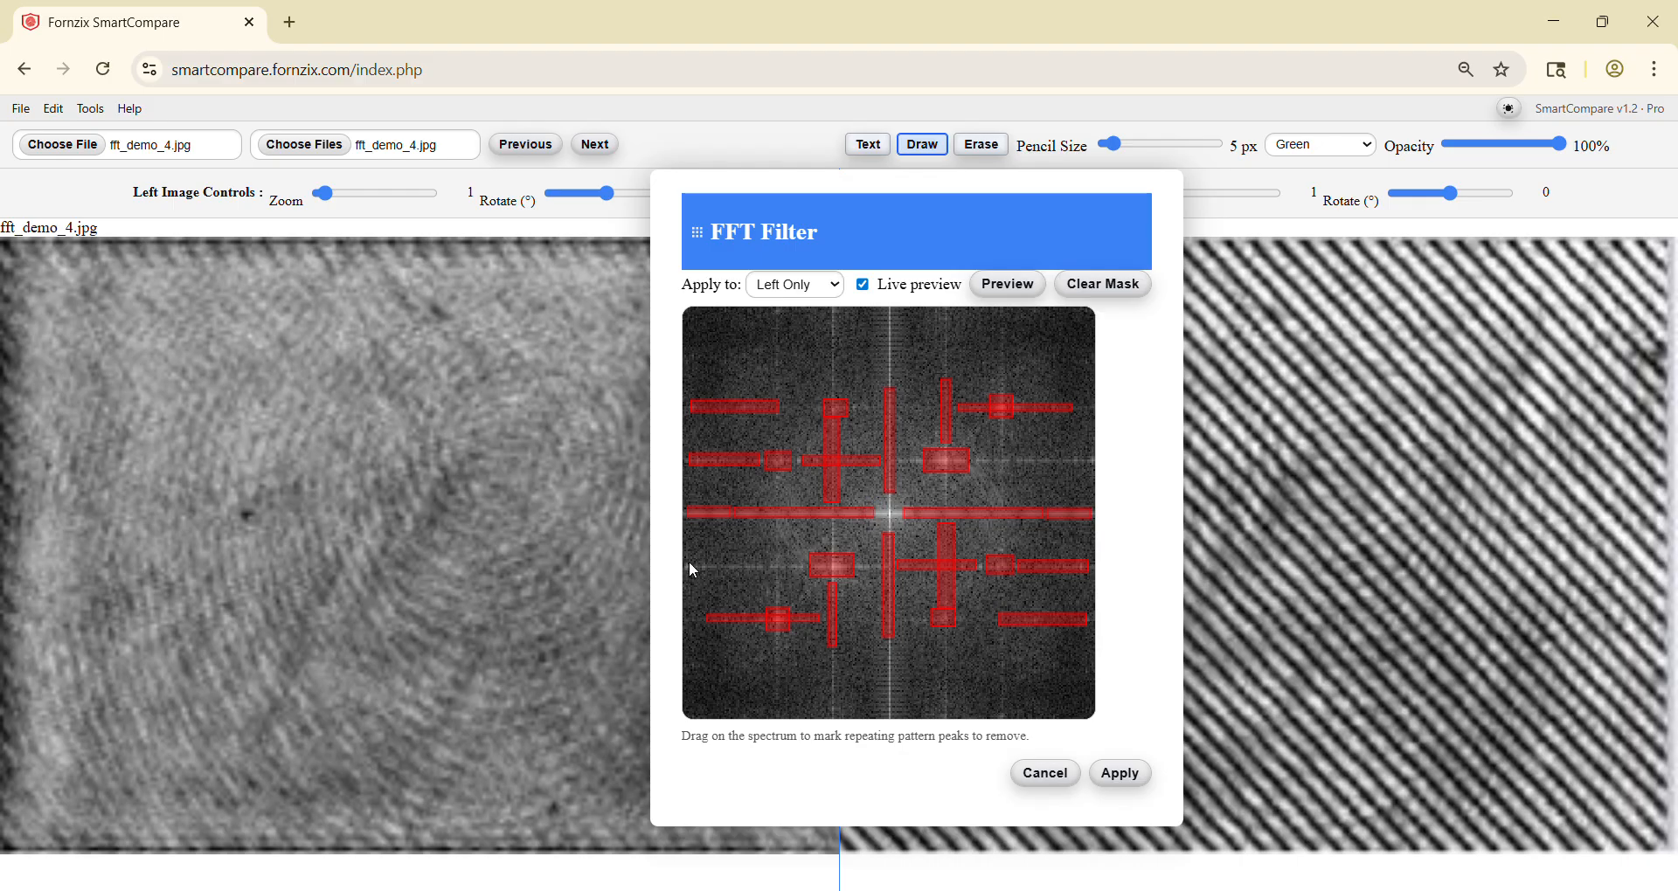
{"action": "left_click_drag", "start_coordinate": [689, 564], "coordinate": [805, 568]}
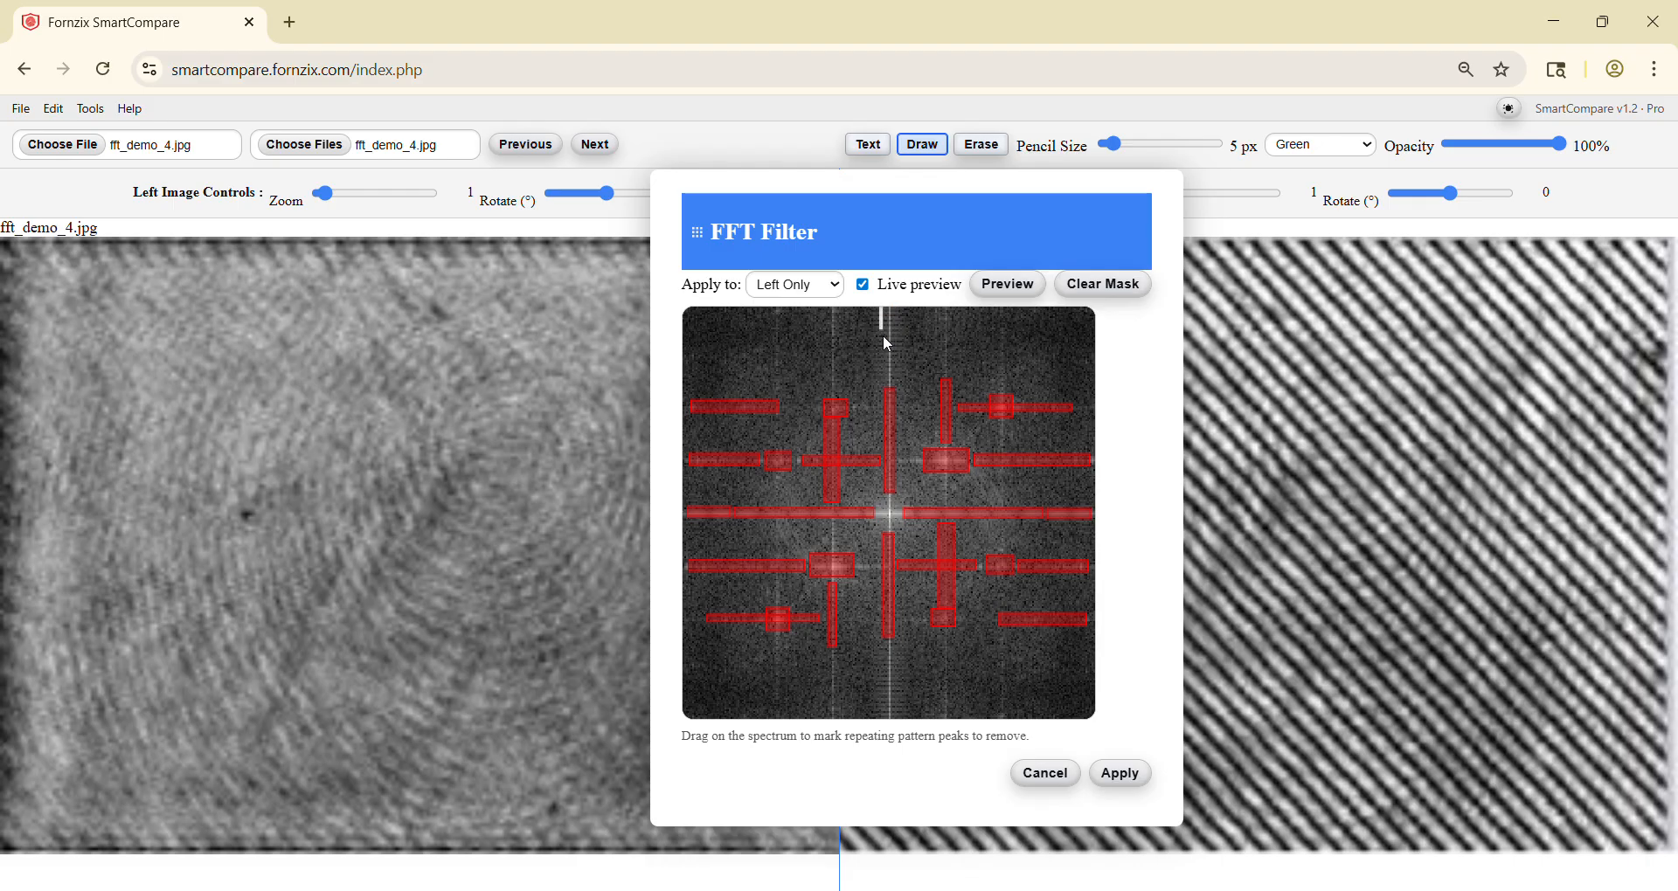
{"action": "left_click_drag", "start_coordinate": [904, 385], "coordinate": [905, 380]}
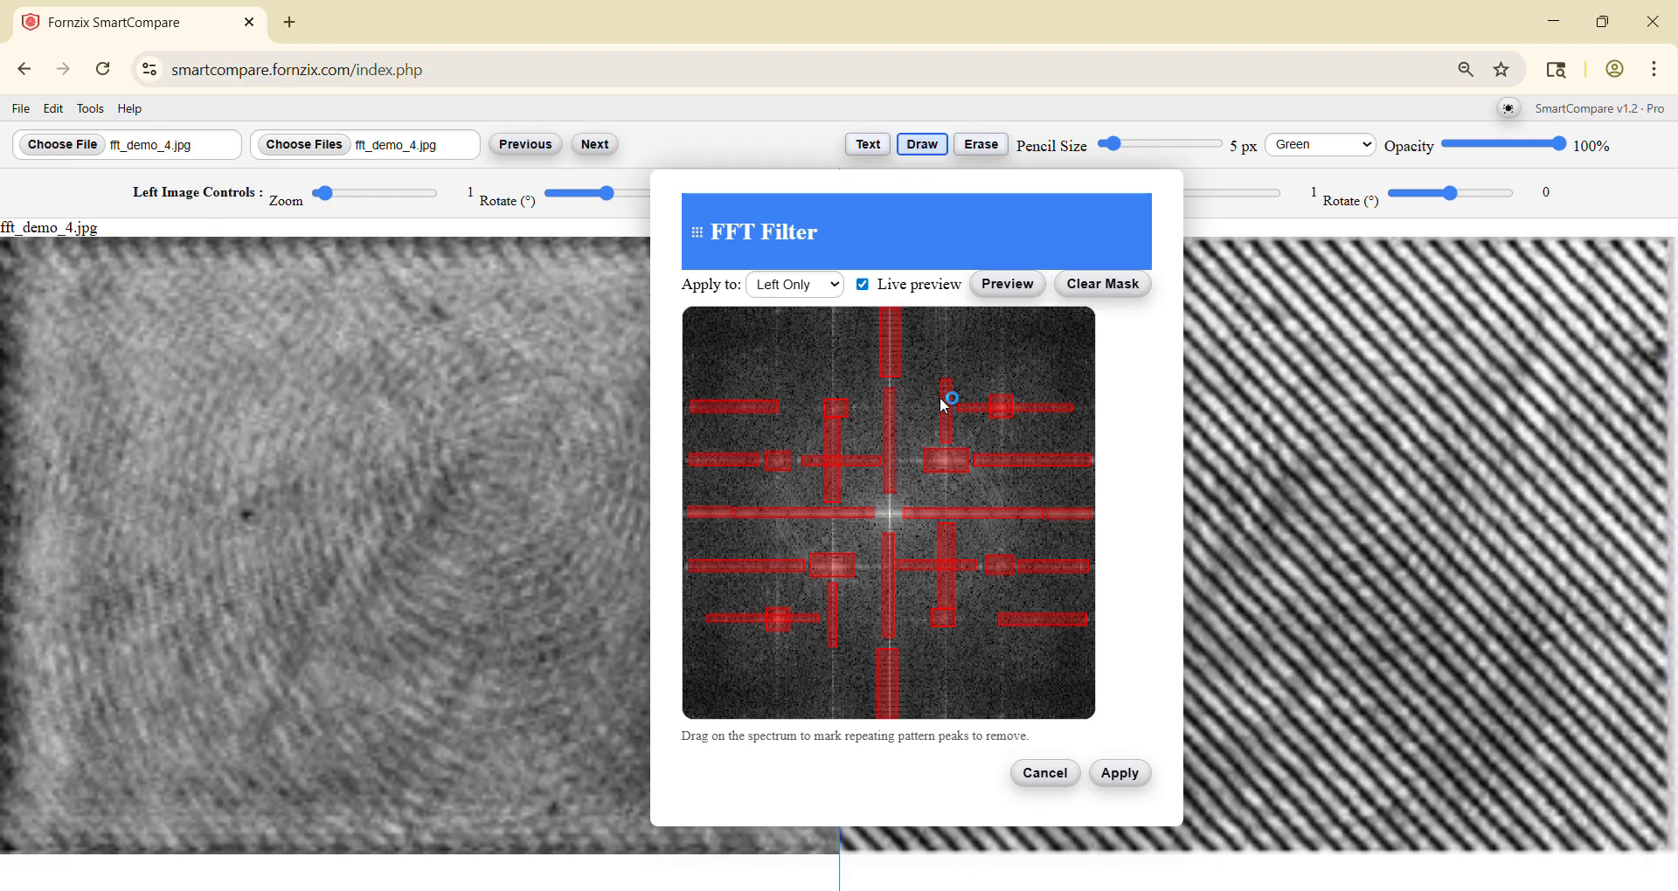
{"action": "left_click_drag", "start_coordinate": [828, 312], "coordinate": [842, 394]}
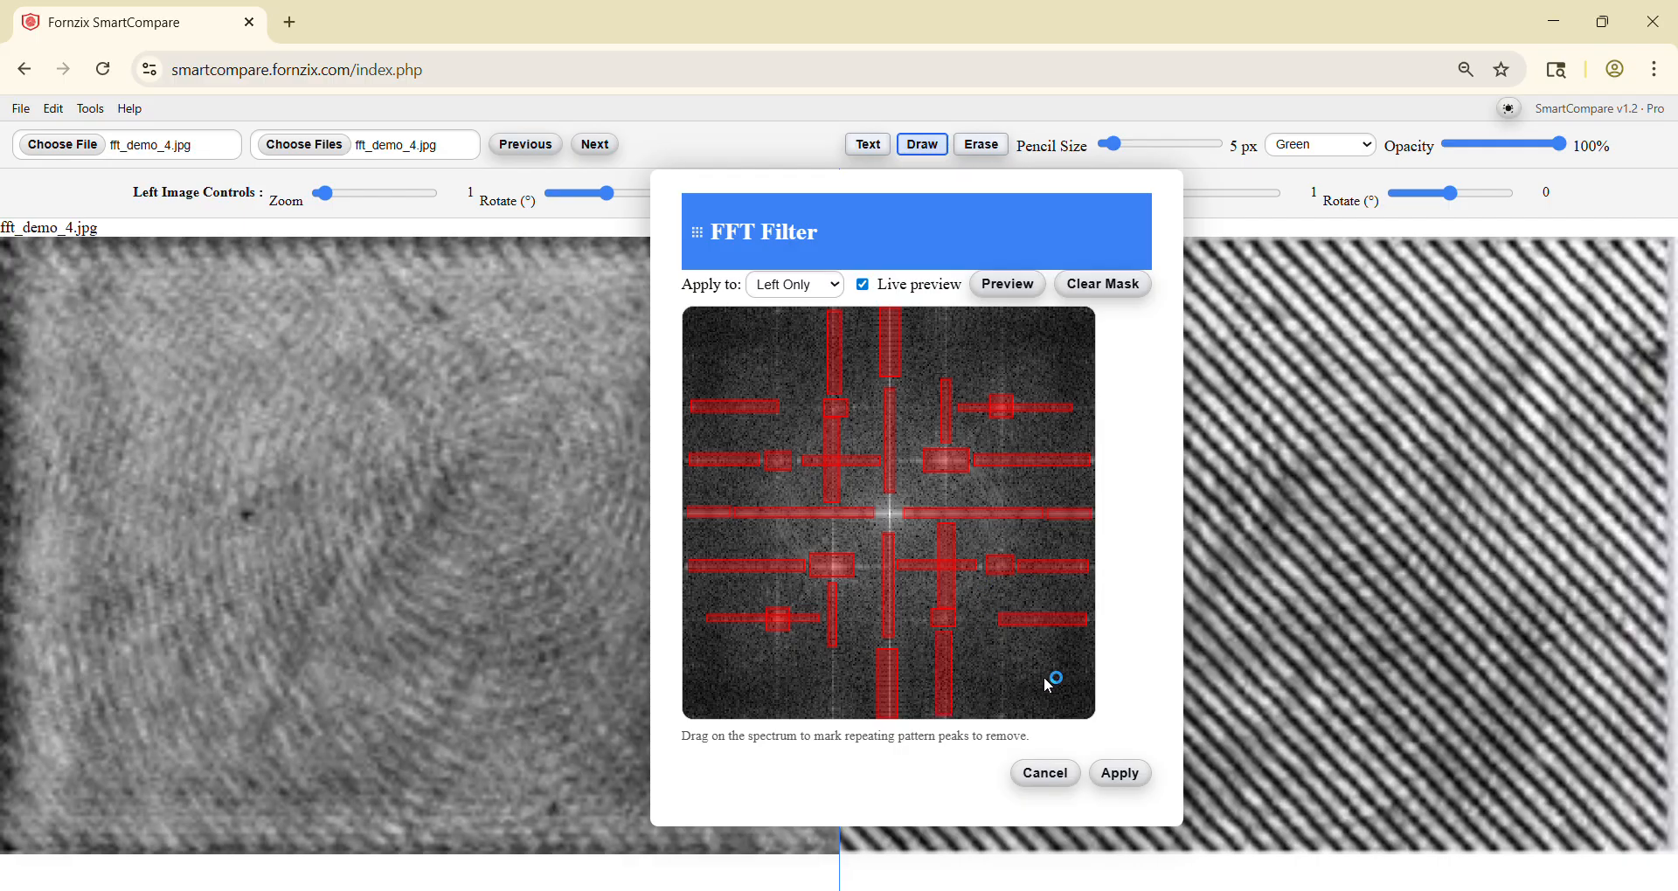
{"action": "left_click_drag", "start_coordinate": [853, 557], "coordinate": [878, 576]}
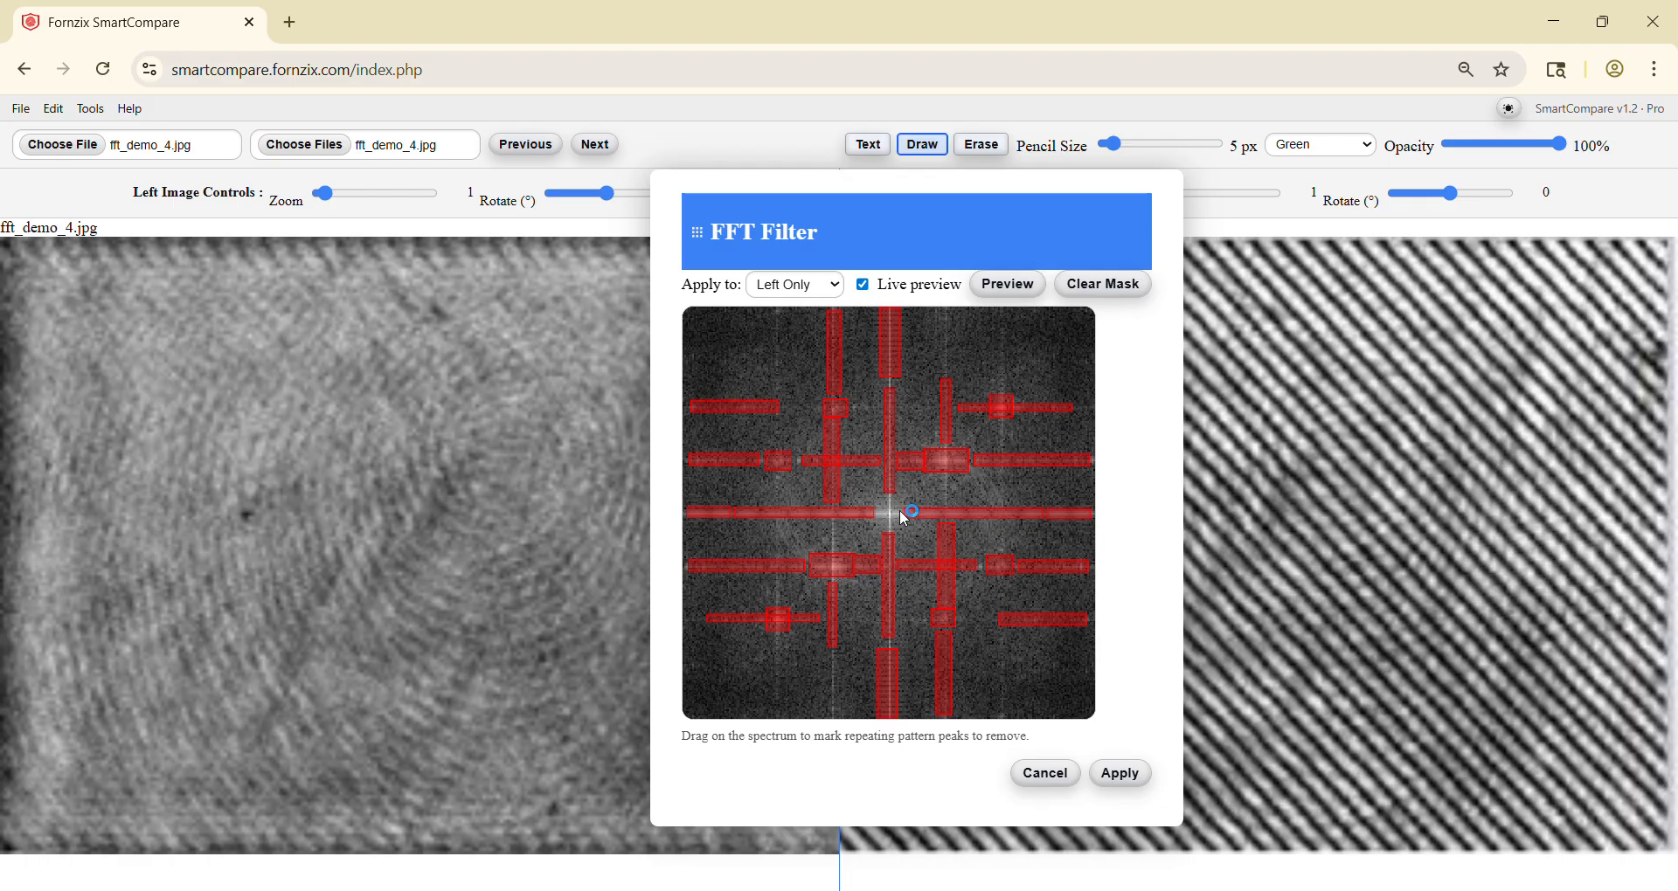
{"action": "left_click_drag", "start_coordinate": [901, 519], "coordinate": [892, 503]}
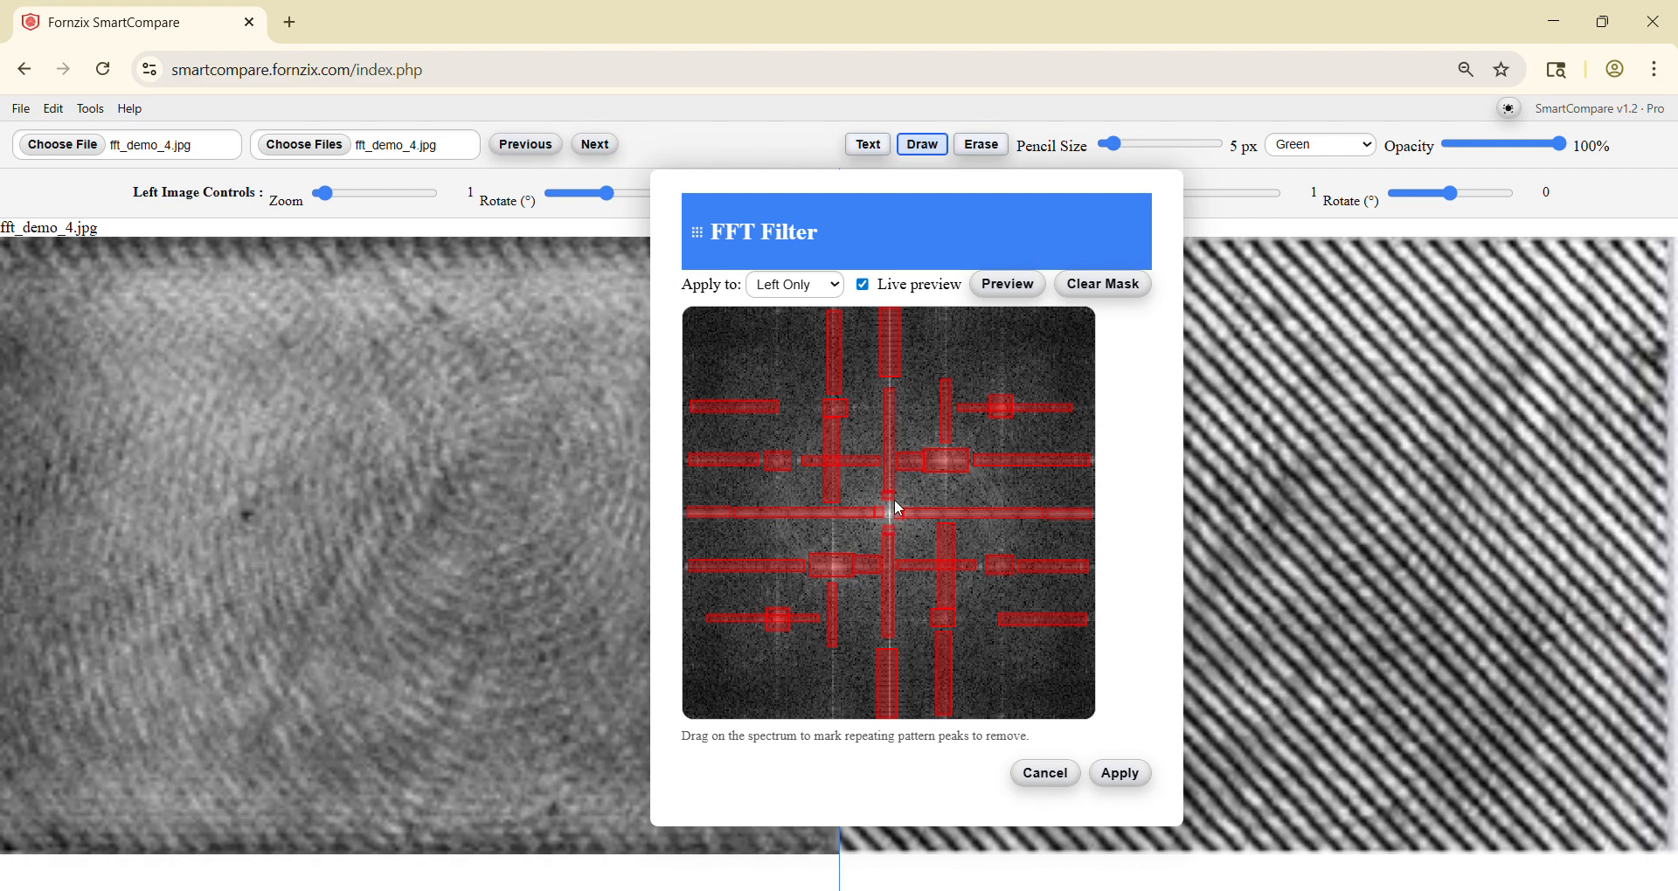
{"action": "left_click", "coordinate": [1121, 775]}
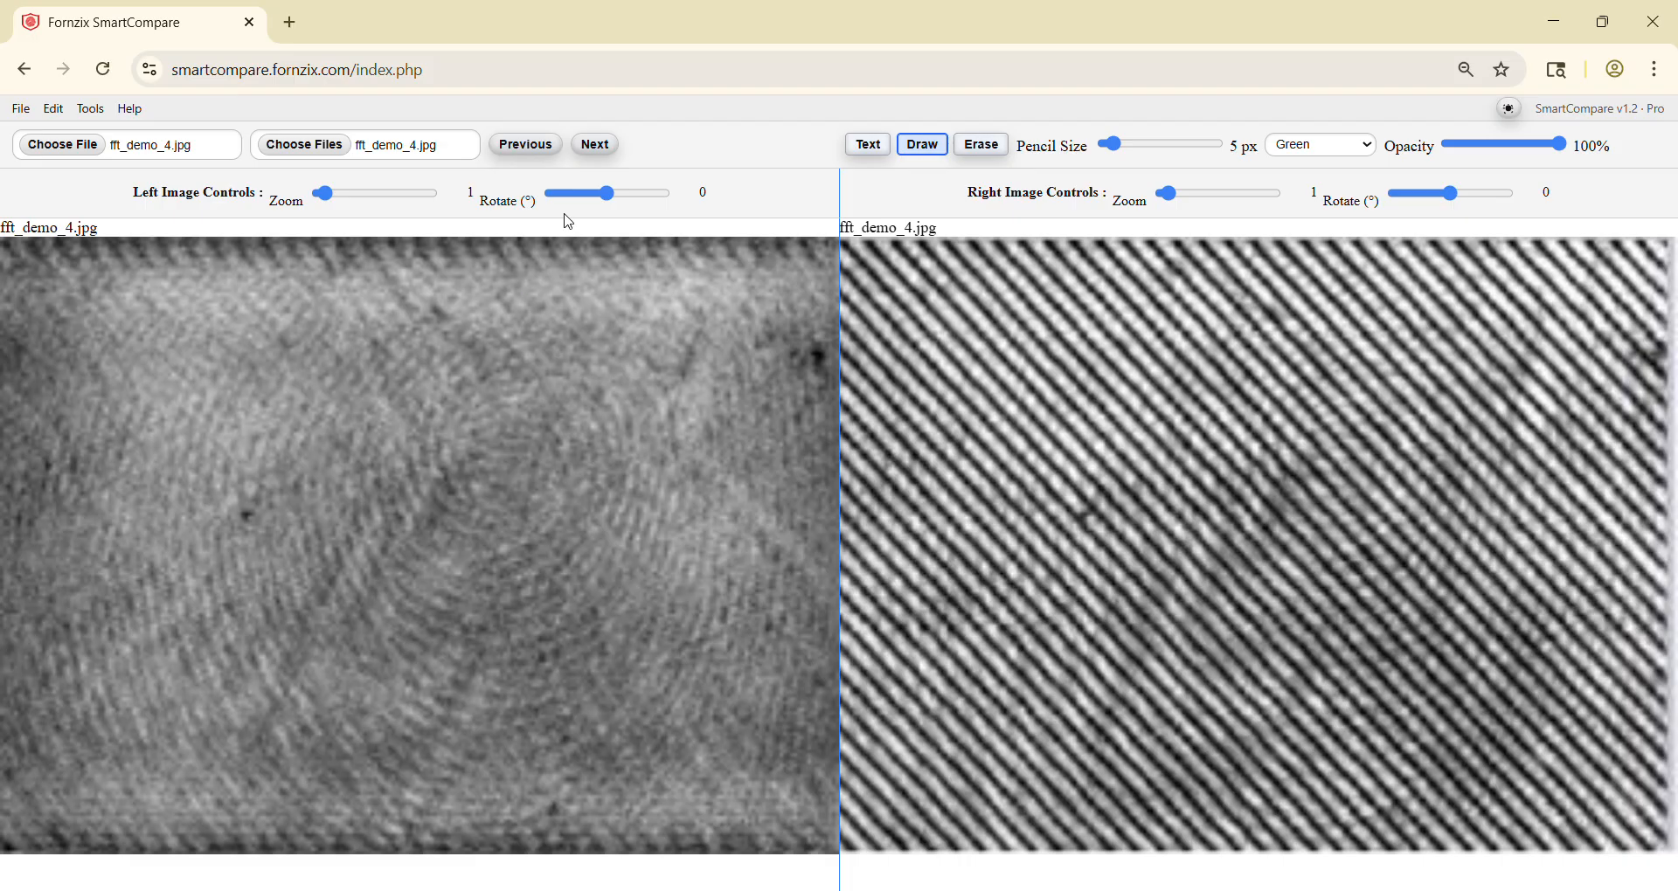
Step: Rotate the left image to 124° and apply greyscale levels of 115 for blacks, 152 for midtones and 217 for whites
{"action": "left_click_drag", "start_coordinate": [606, 194], "coordinate": [652, 194]}
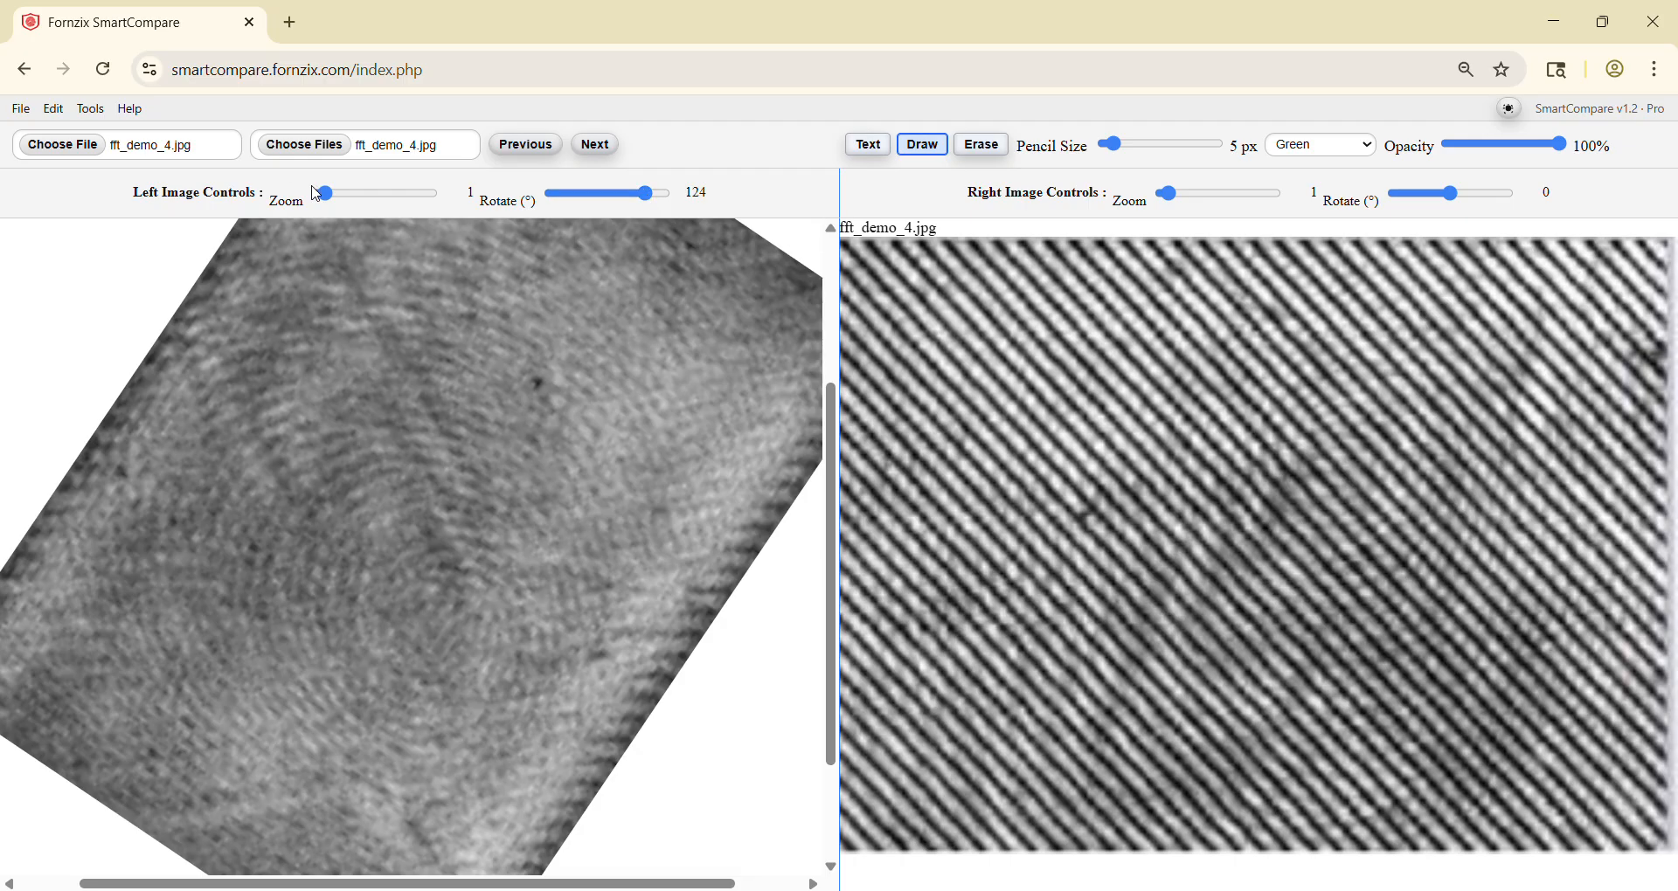
{"action": "left_click", "coordinate": [91, 111]}
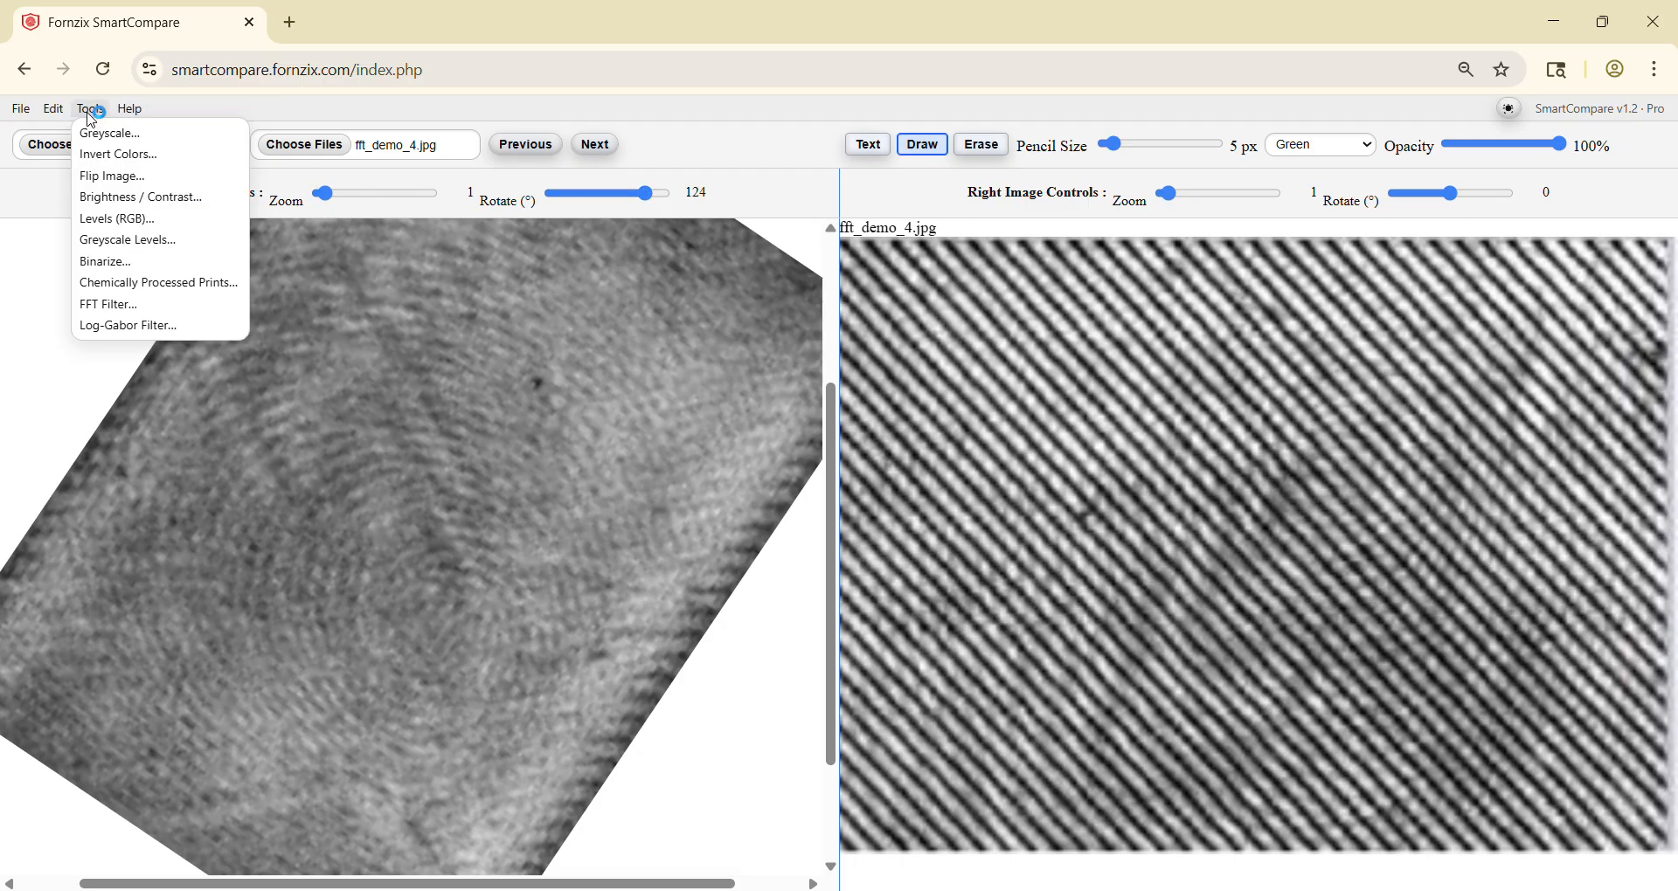
{"action": "left_click", "coordinate": [96, 241]}
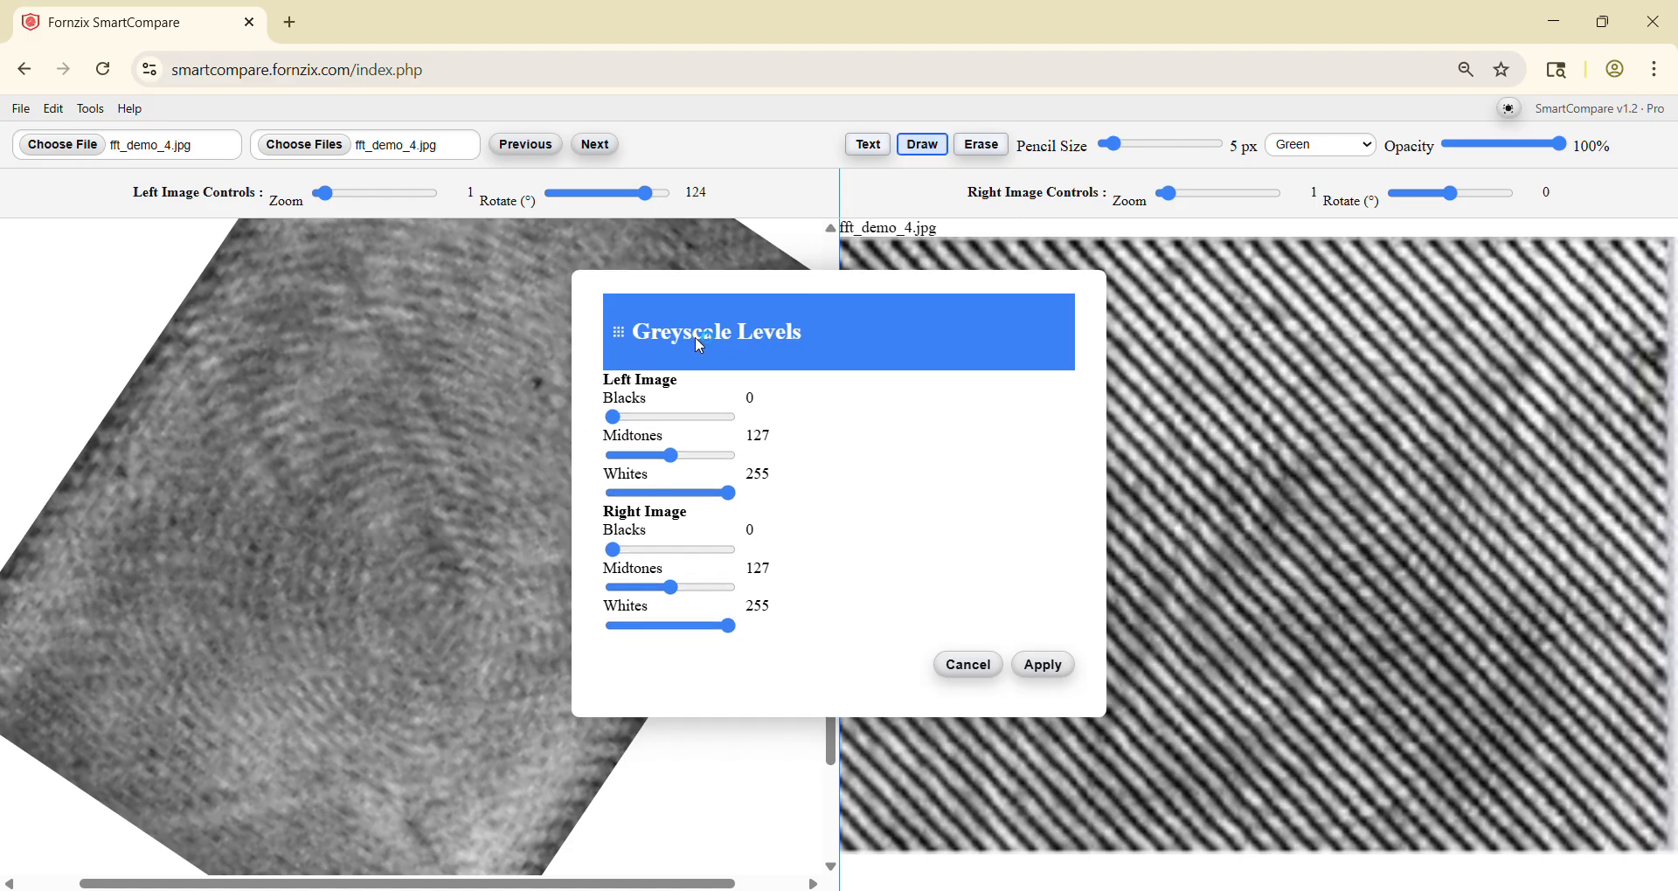
{"action": "left_click_drag", "start_coordinate": [696, 338], "coordinate": [947, 333]}
{"action": "left_click_drag", "start_coordinate": [922, 450], "coordinate": [919, 414]}
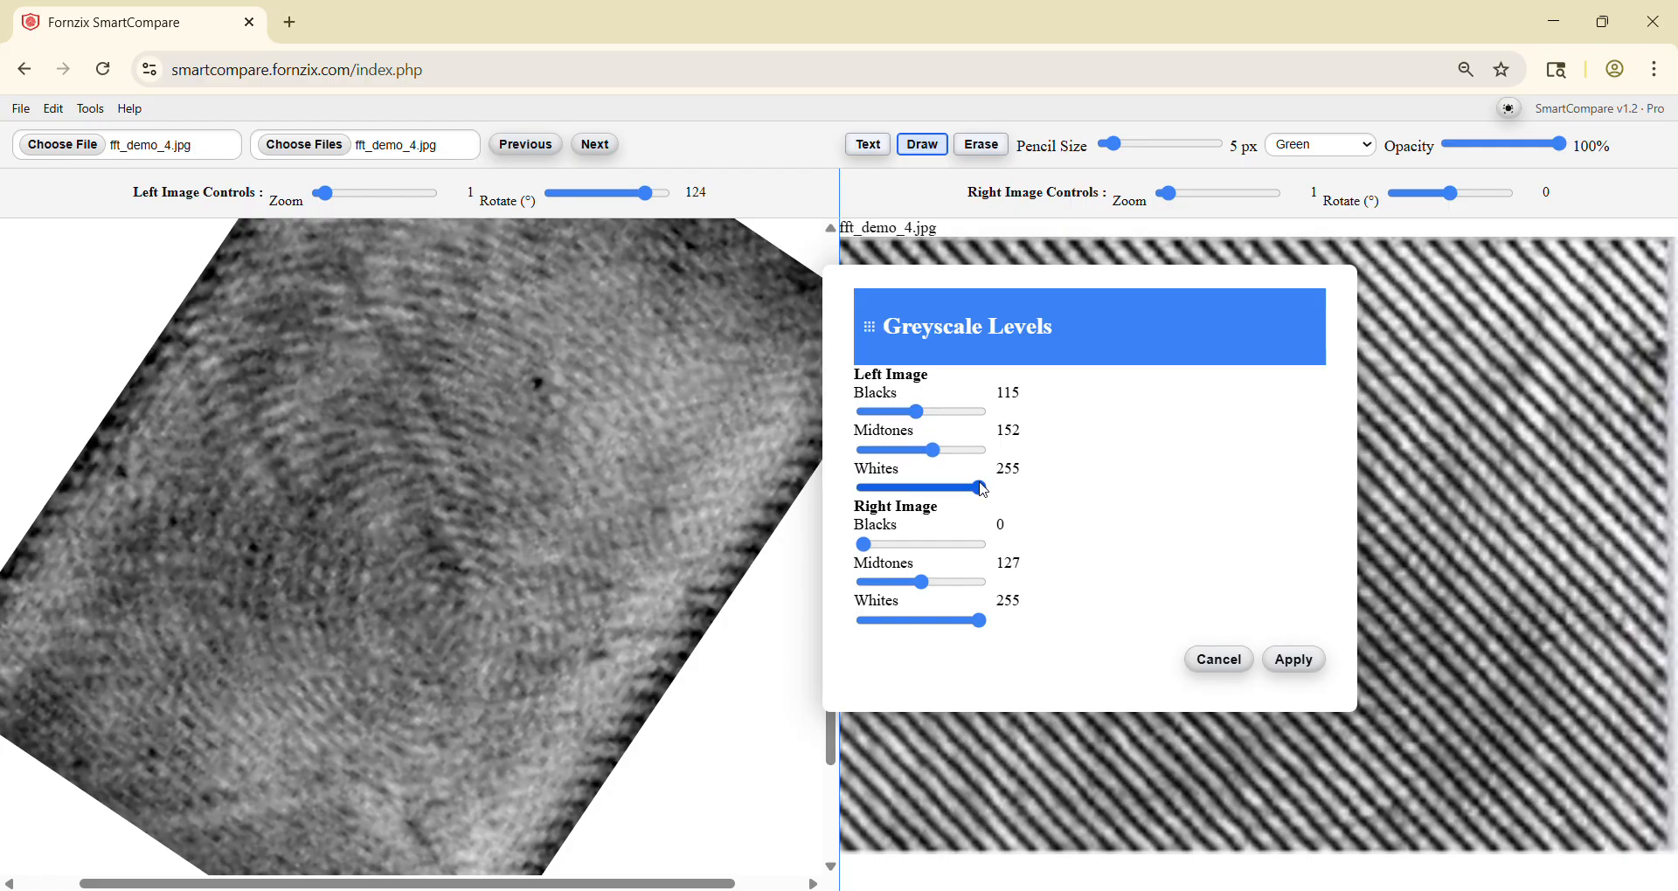
{"action": "left_click_drag", "start_coordinate": [984, 489], "coordinate": [968, 496]}
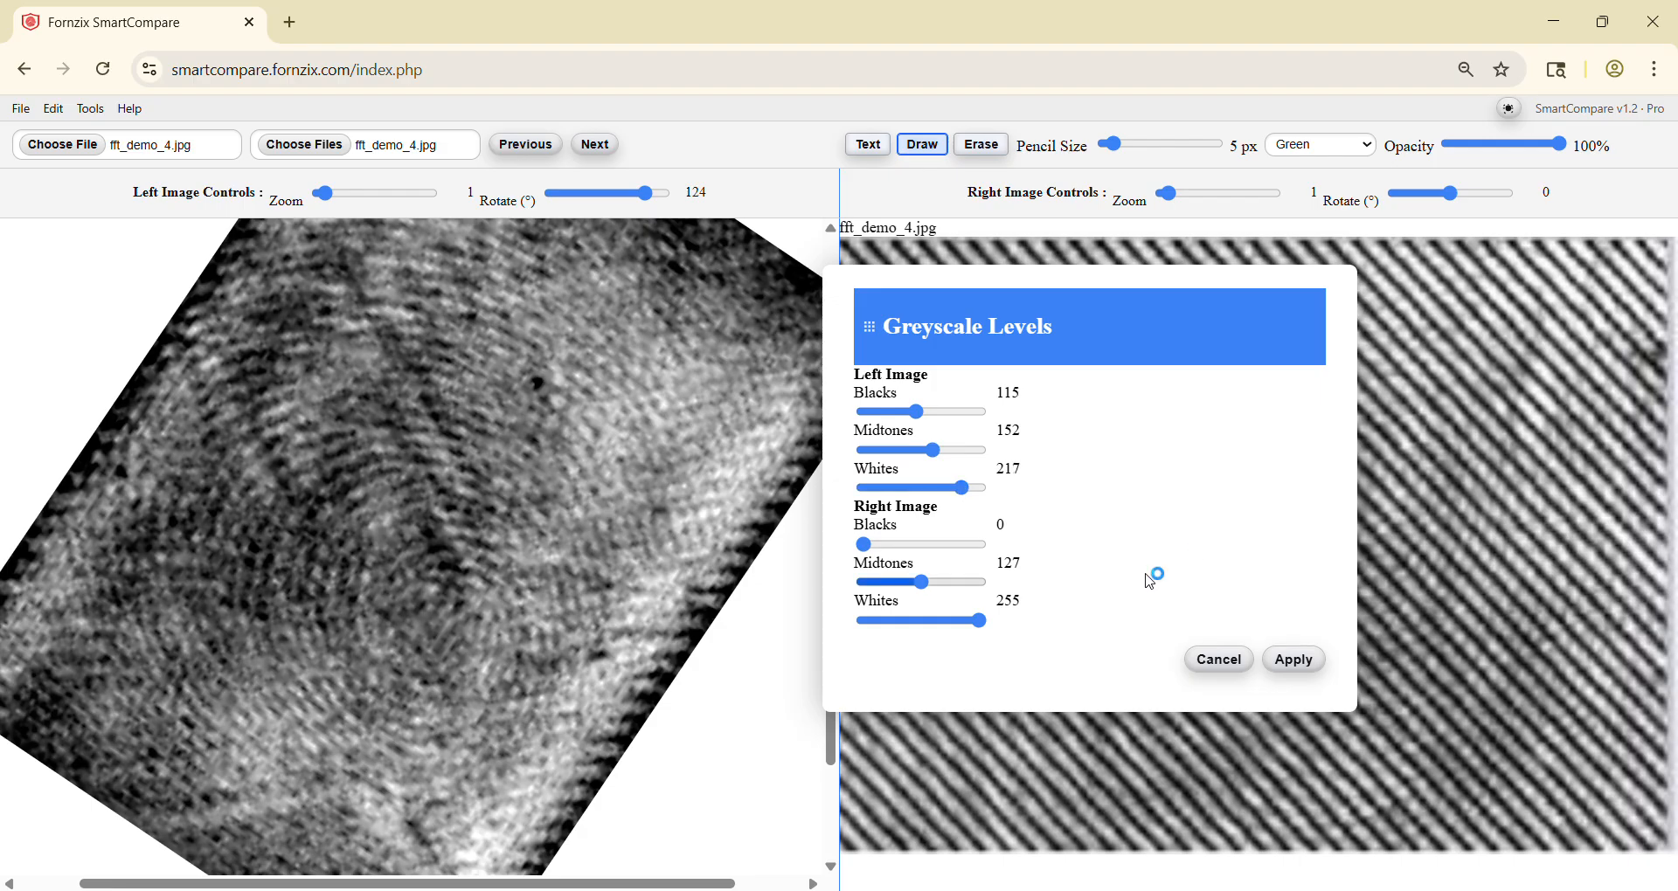
{"action": "left_click", "coordinate": [1305, 662]}
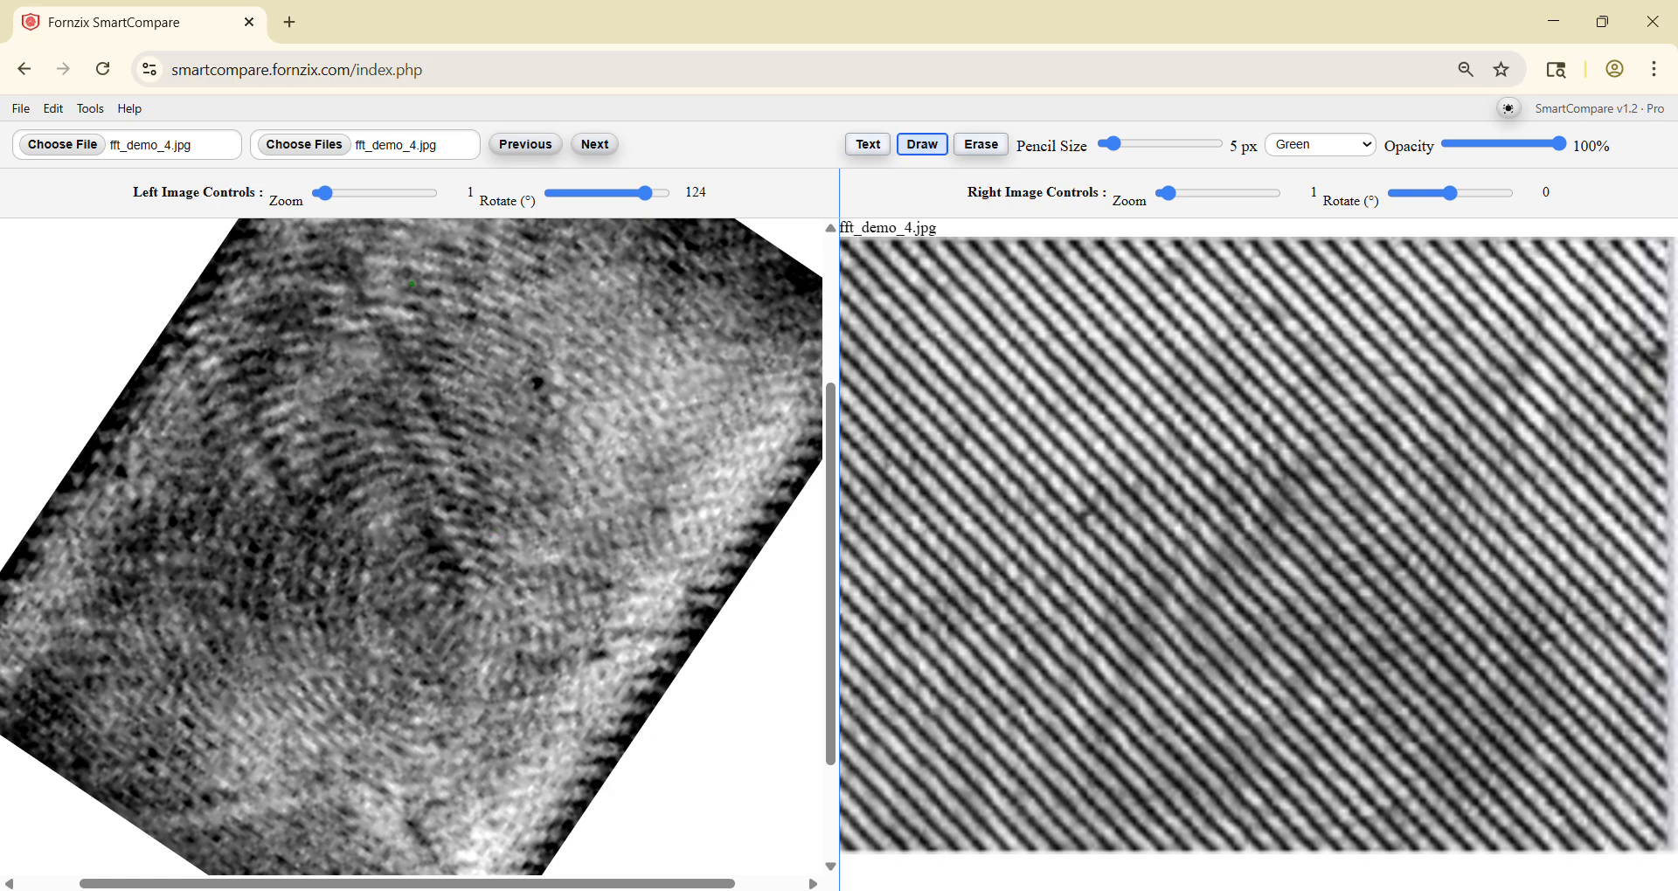
Step: Set the drawing pencil to yellow at 13 px and mark five points on the filtered left print
{"action": "left_click", "coordinate": [1354, 145]}
{"action": "left_click", "coordinate": [1311, 191]}
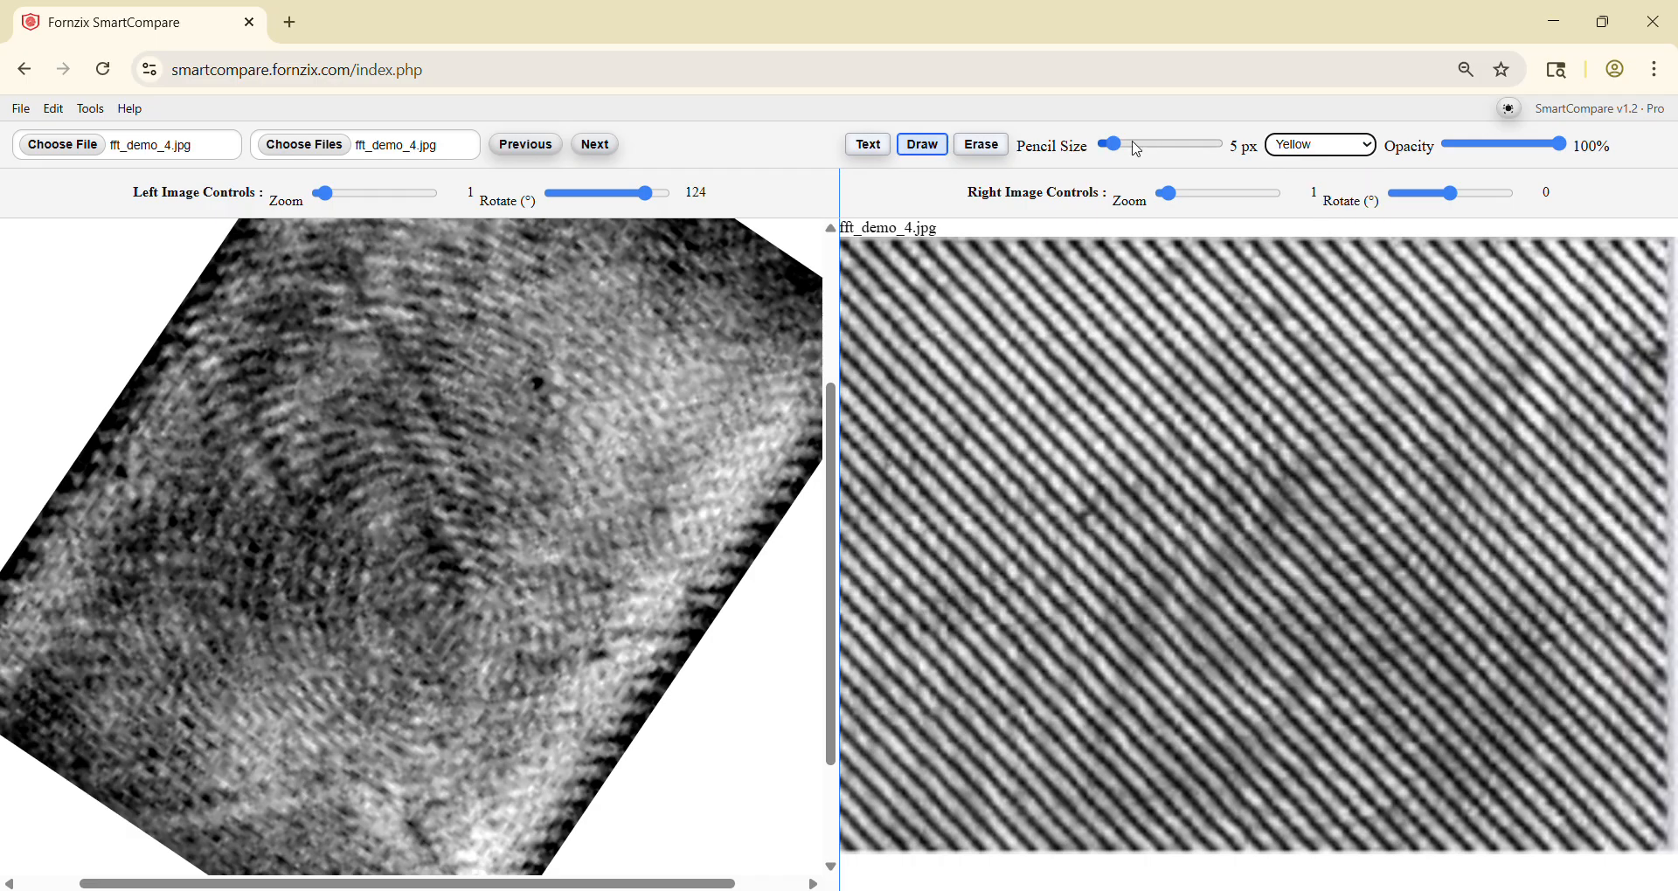
{"action": "left_click", "coordinate": [1136, 147]}
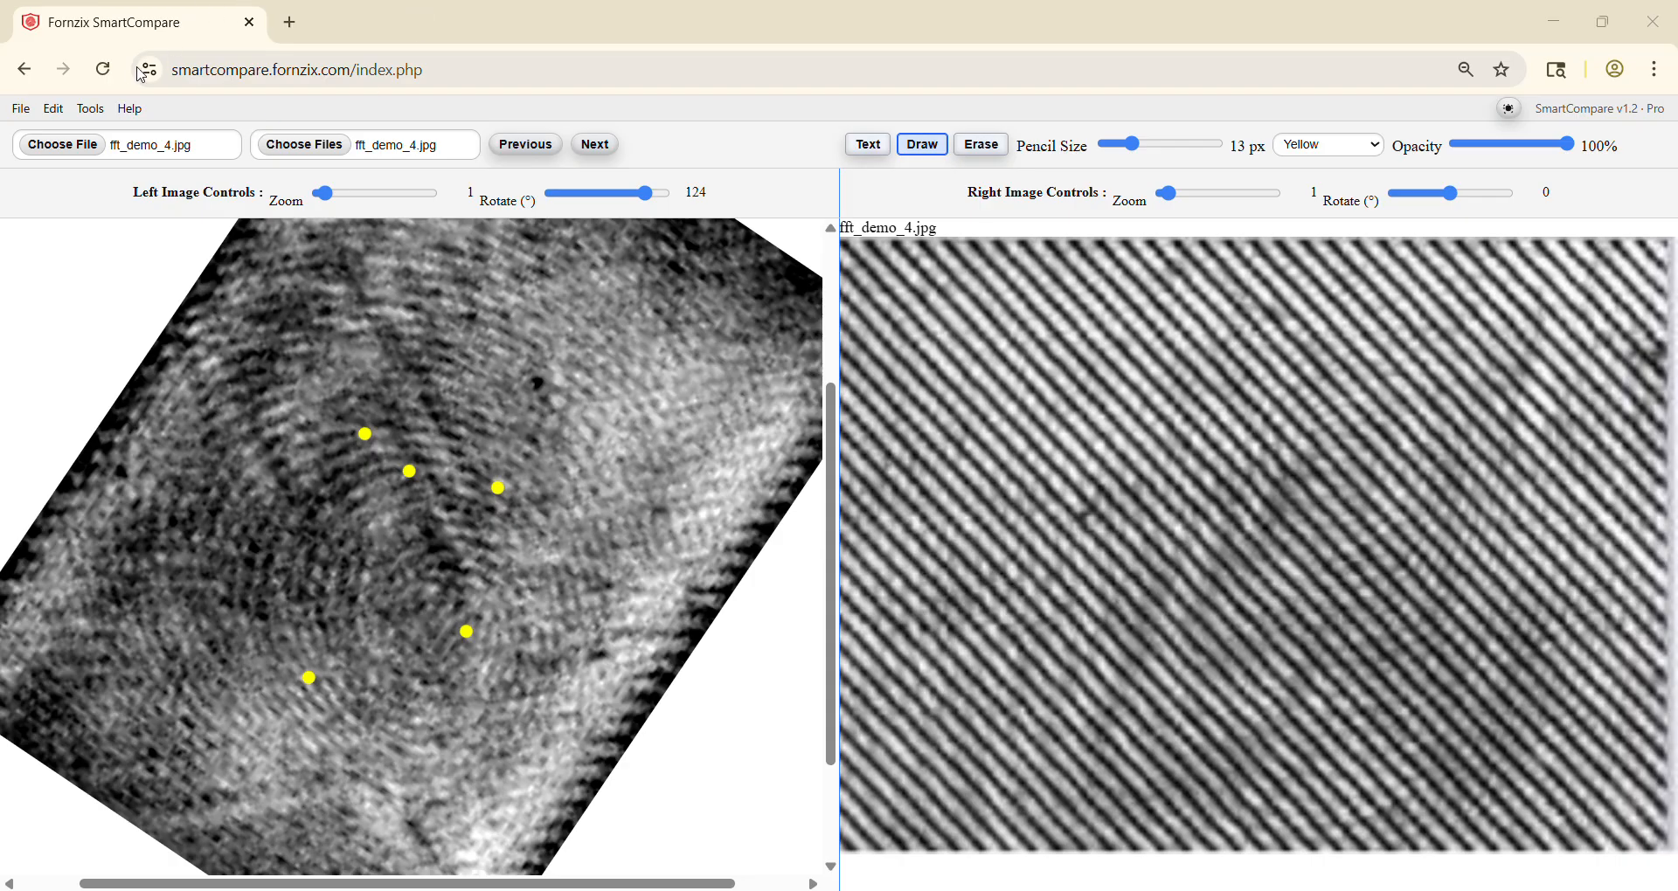
Step: Reload the page to clear the workspace and load DFO_Prints_1.png as the left image
{"action": "left_click", "coordinate": [103, 69]}
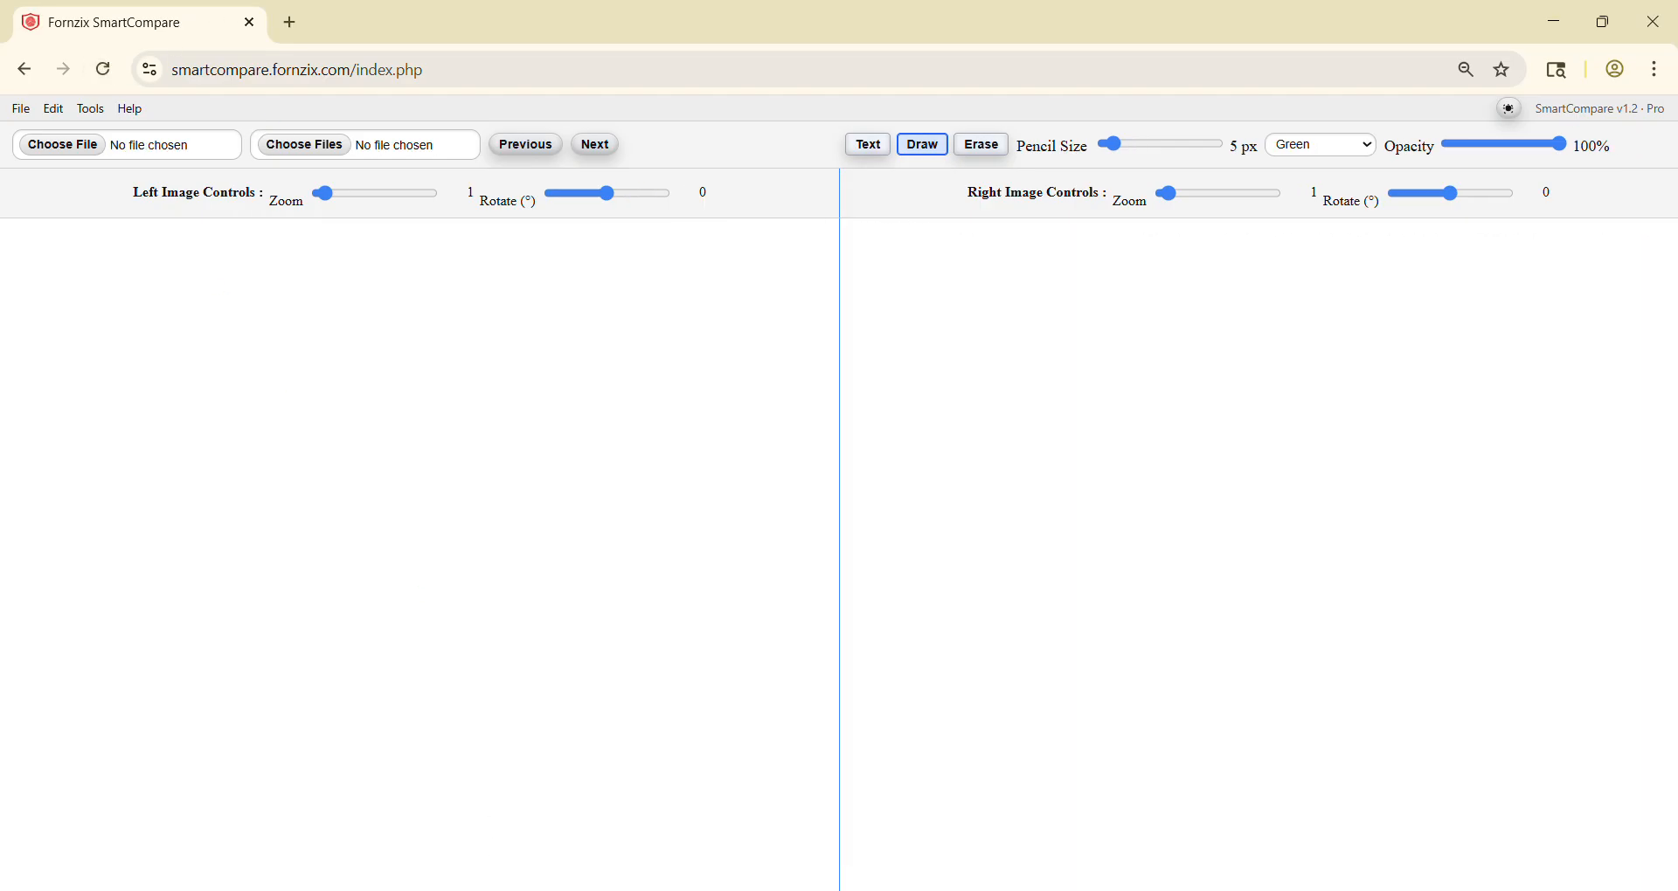
{"action": "mouse_move", "coordinate": [712, 888]}
{"action": "left_click", "coordinate": [711, 813]}
{"action": "left_click_drag", "start_coordinate": [1152, 441], "coordinate": [521, 459]}
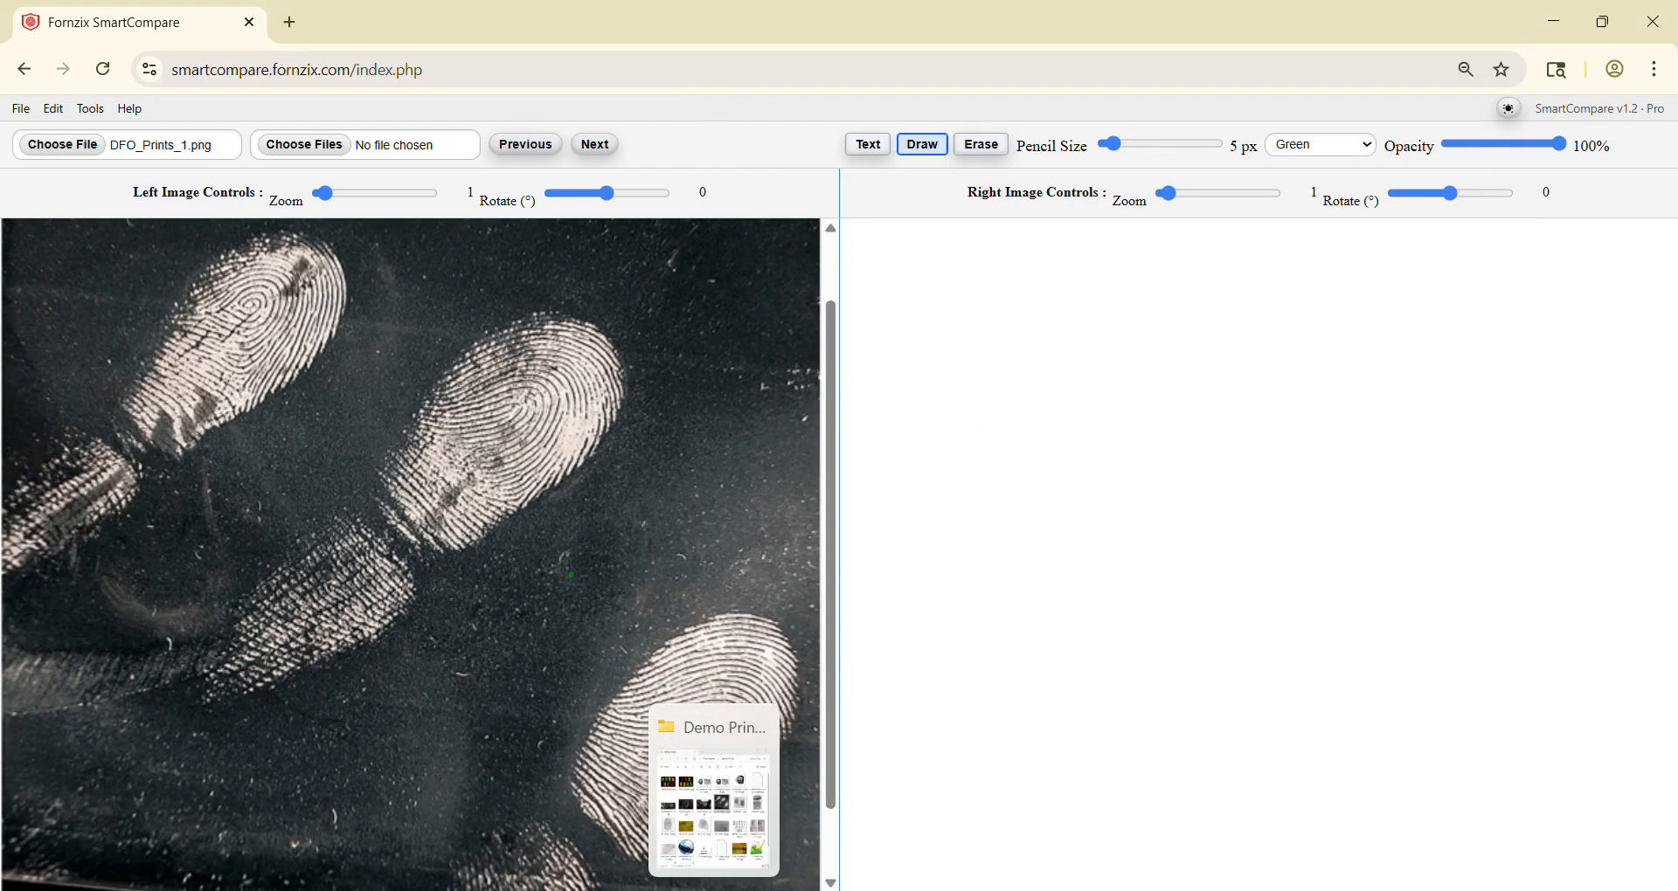
{"action": "left_click", "coordinate": [562, 541]}
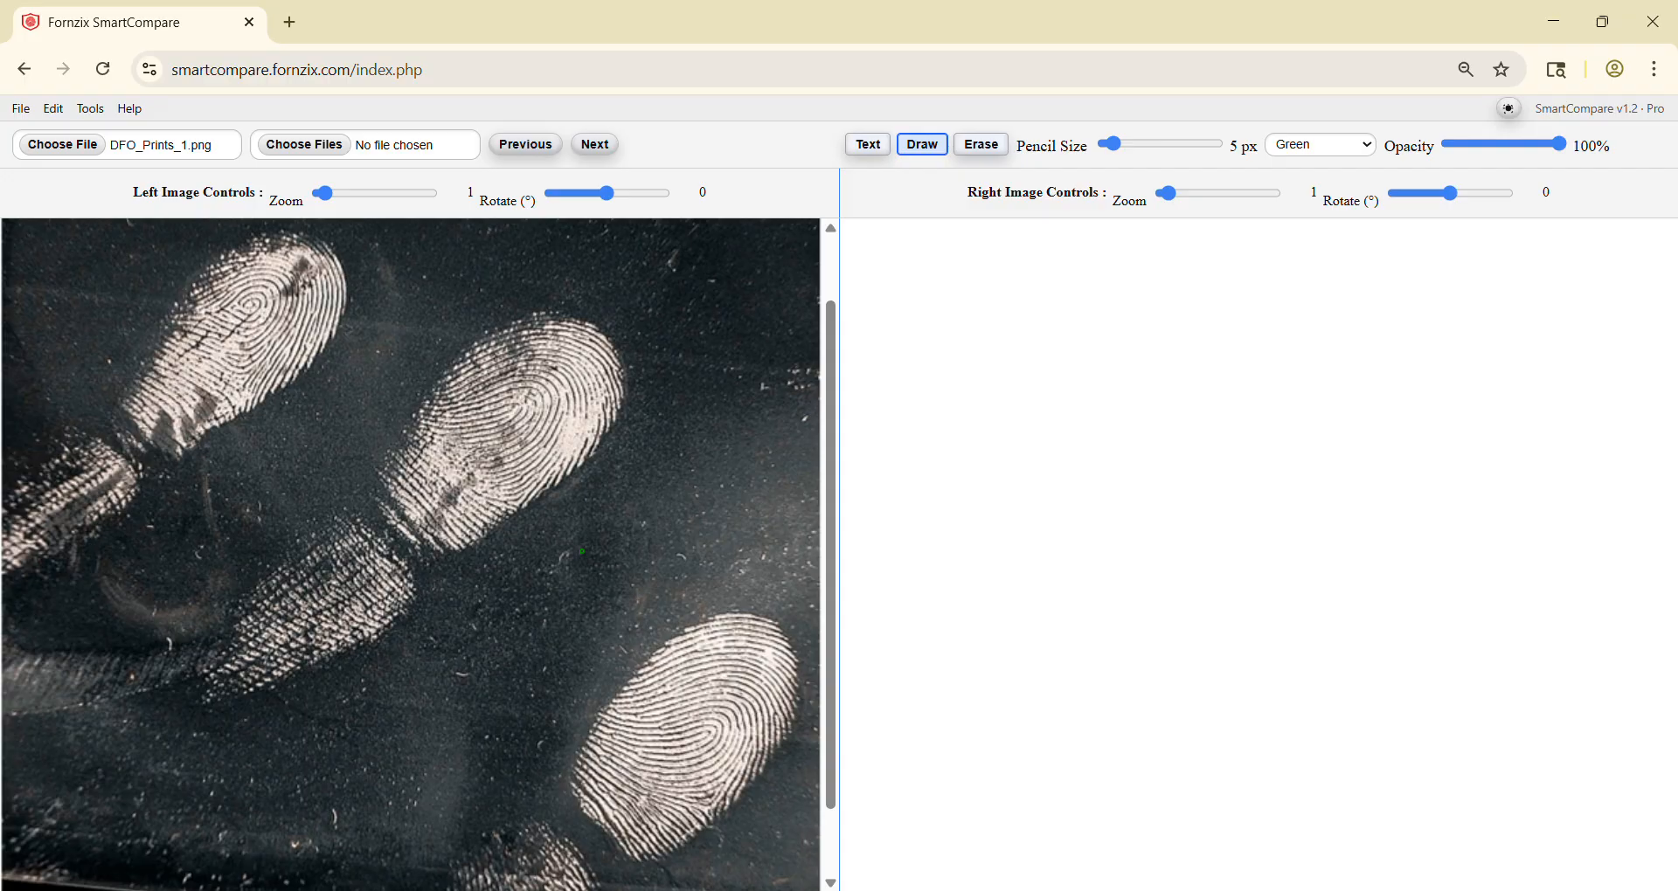
Step: Enlarge the lower-right fingerprint to 2.3 zoom, rotate the left image to -40° and centre the print in the view
{"action": "scroll", "coordinate": [591, 592], "scroll_direction": "up", "scroll_amount": 9}
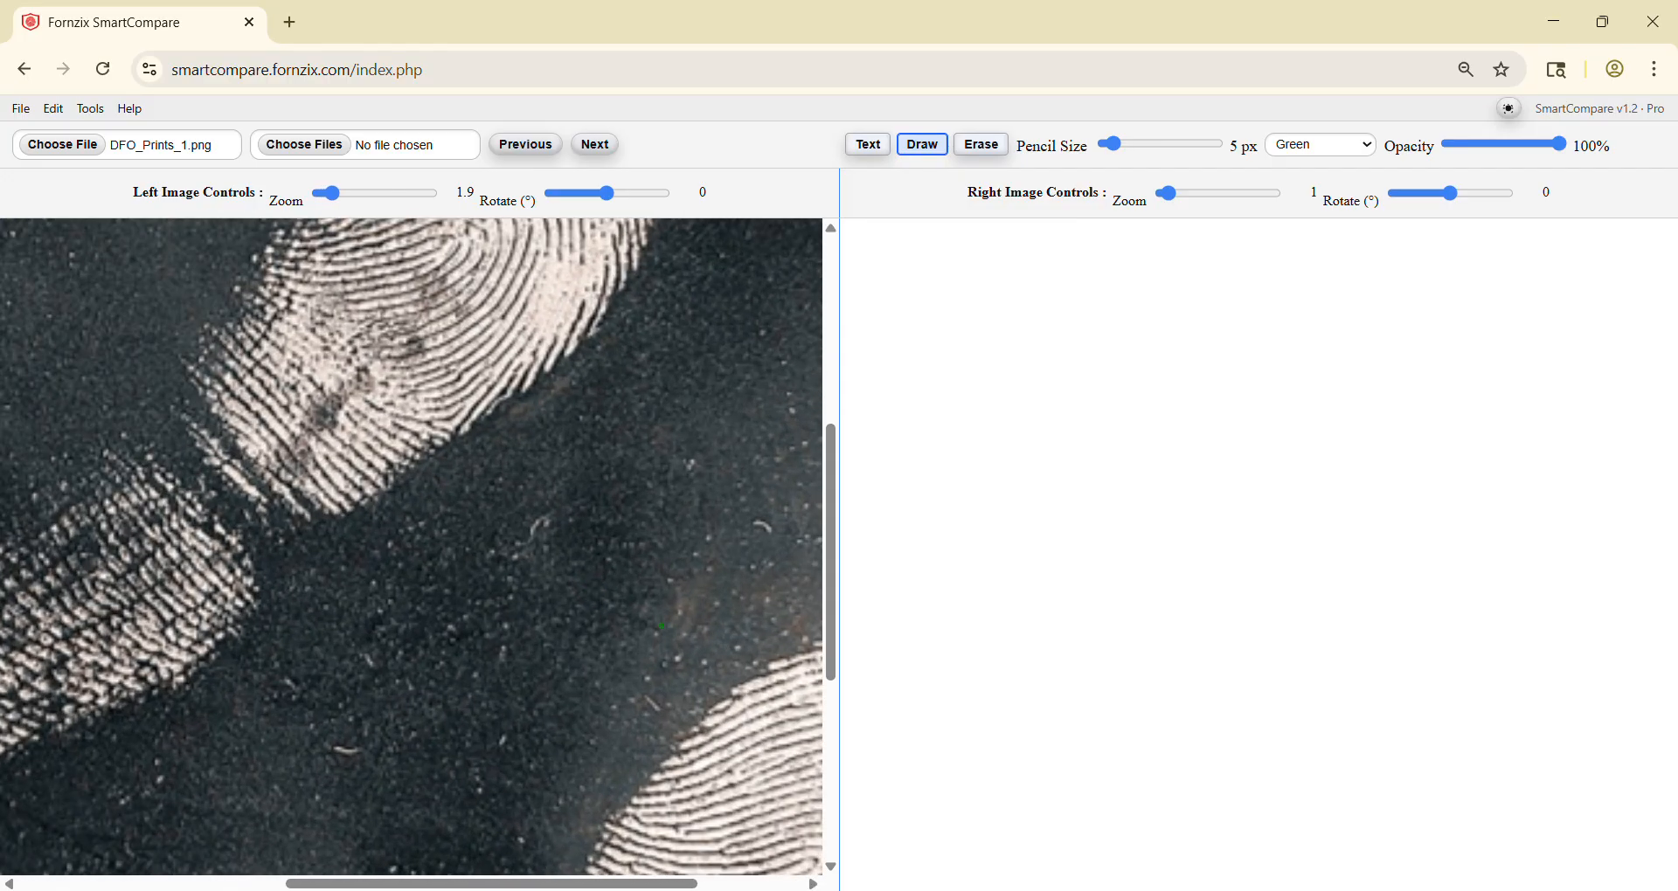
{"action": "left_click_drag", "start_coordinate": [676, 642], "coordinate": [377, 441]}
{"action": "left_click_drag", "start_coordinate": [769, 711], "coordinate": [744, 624]}
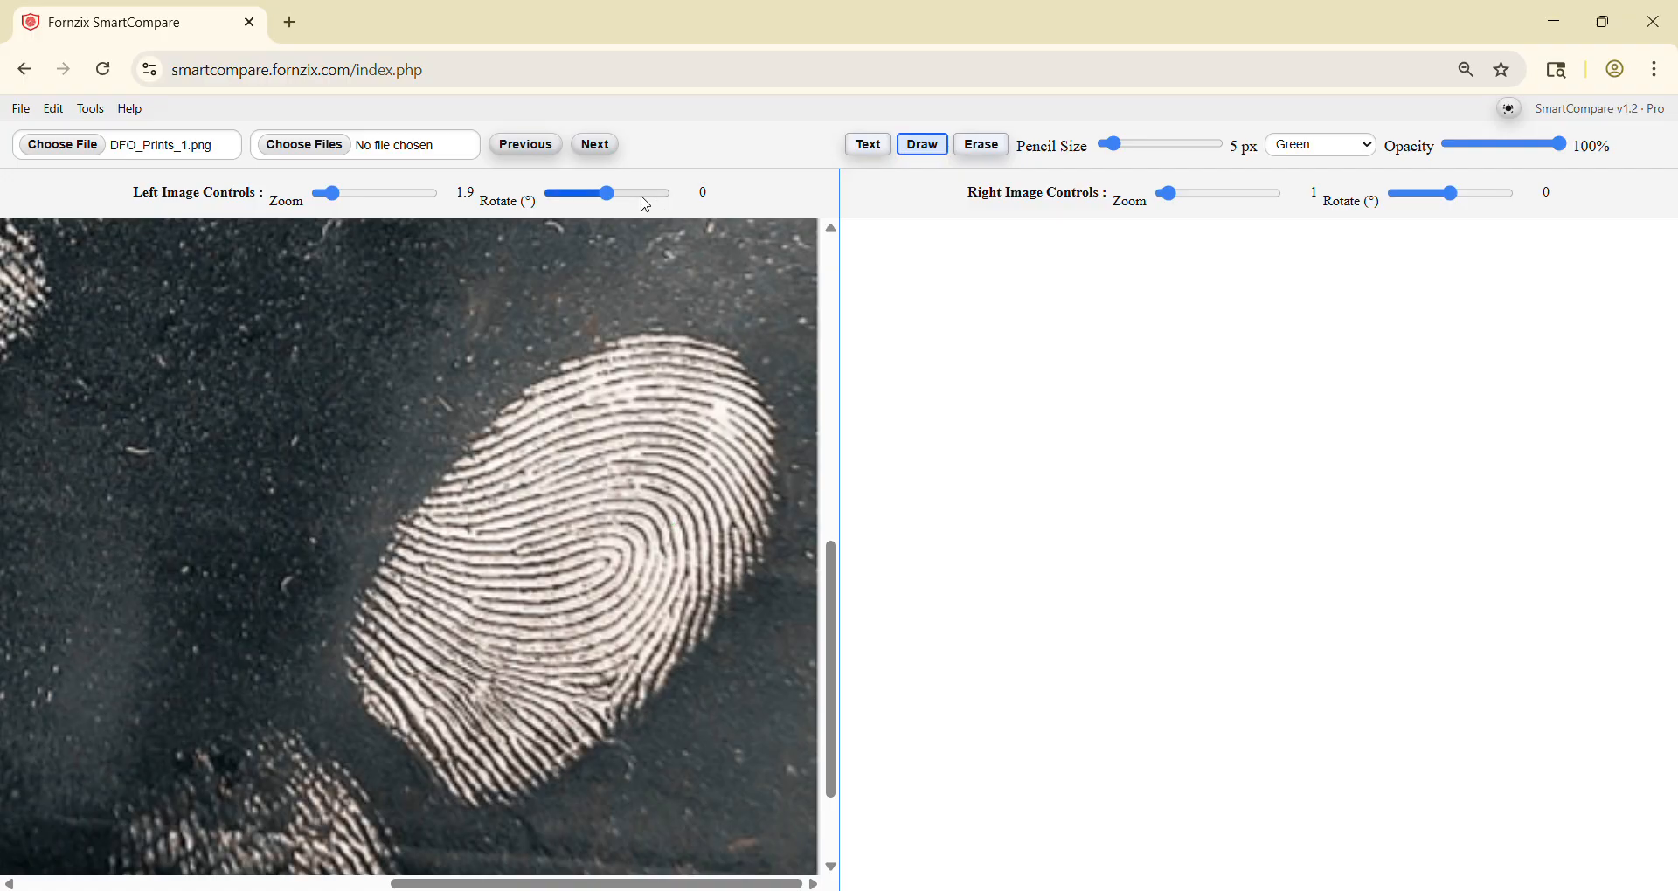
{"action": "left_click_drag", "start_coordinate": [611, 195], "coordinate": [594, 191]}
{"action": "left_click_drag", "start_coordinate": [610, 328], "coordinate": [514, 395]}
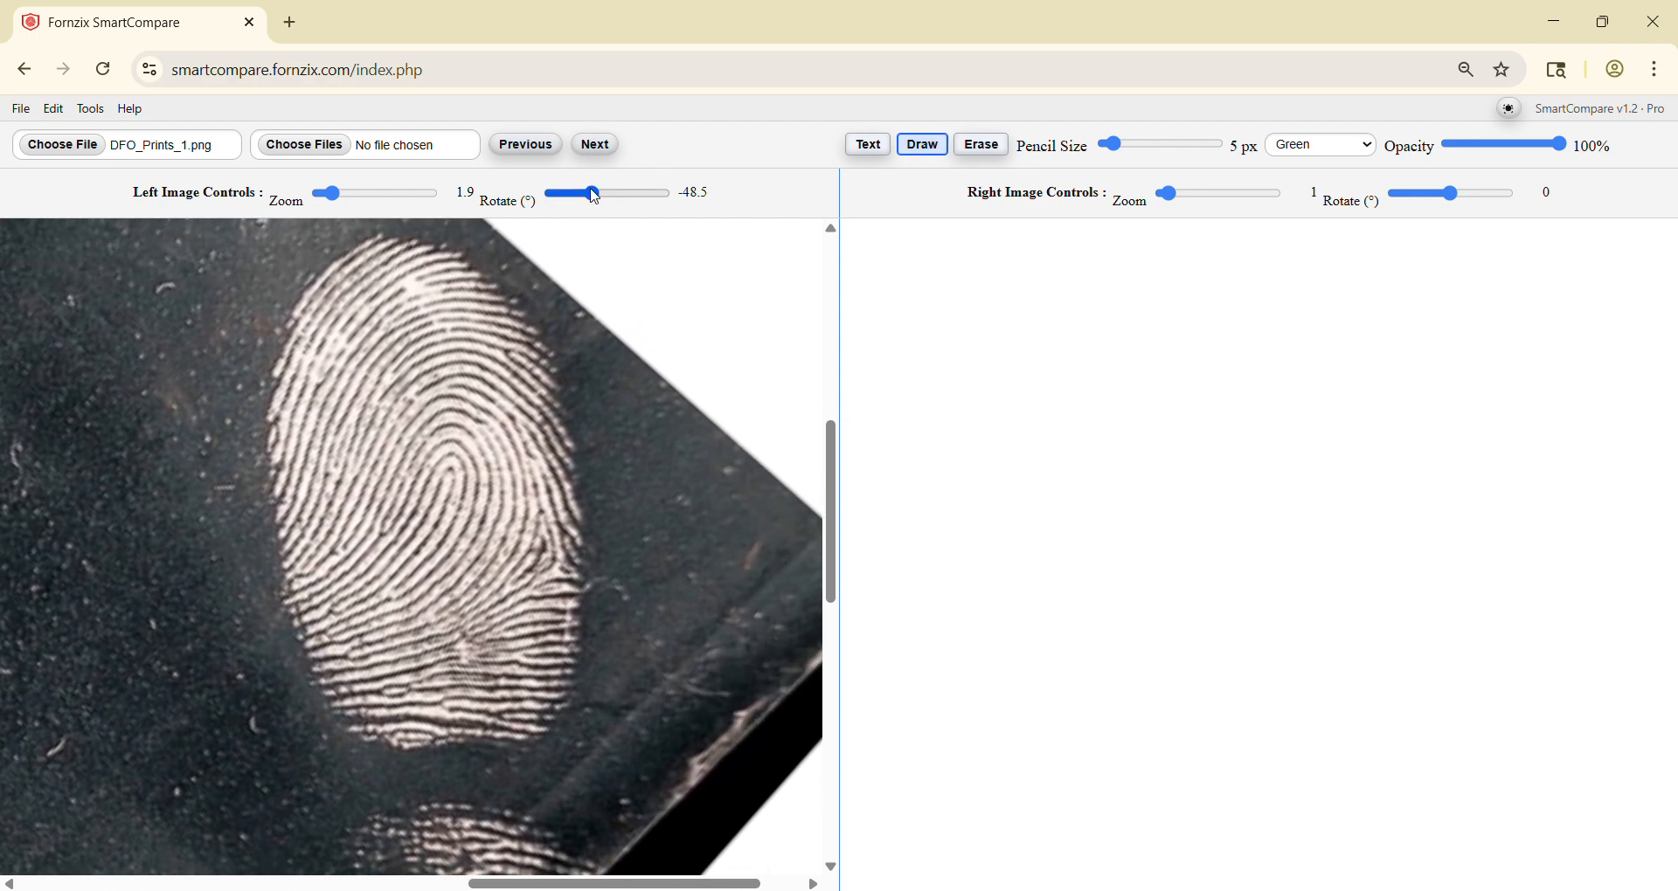
{"action": "left_click_drag", "start_coordinate": [593, 194], "coordinate": [596, 195]}
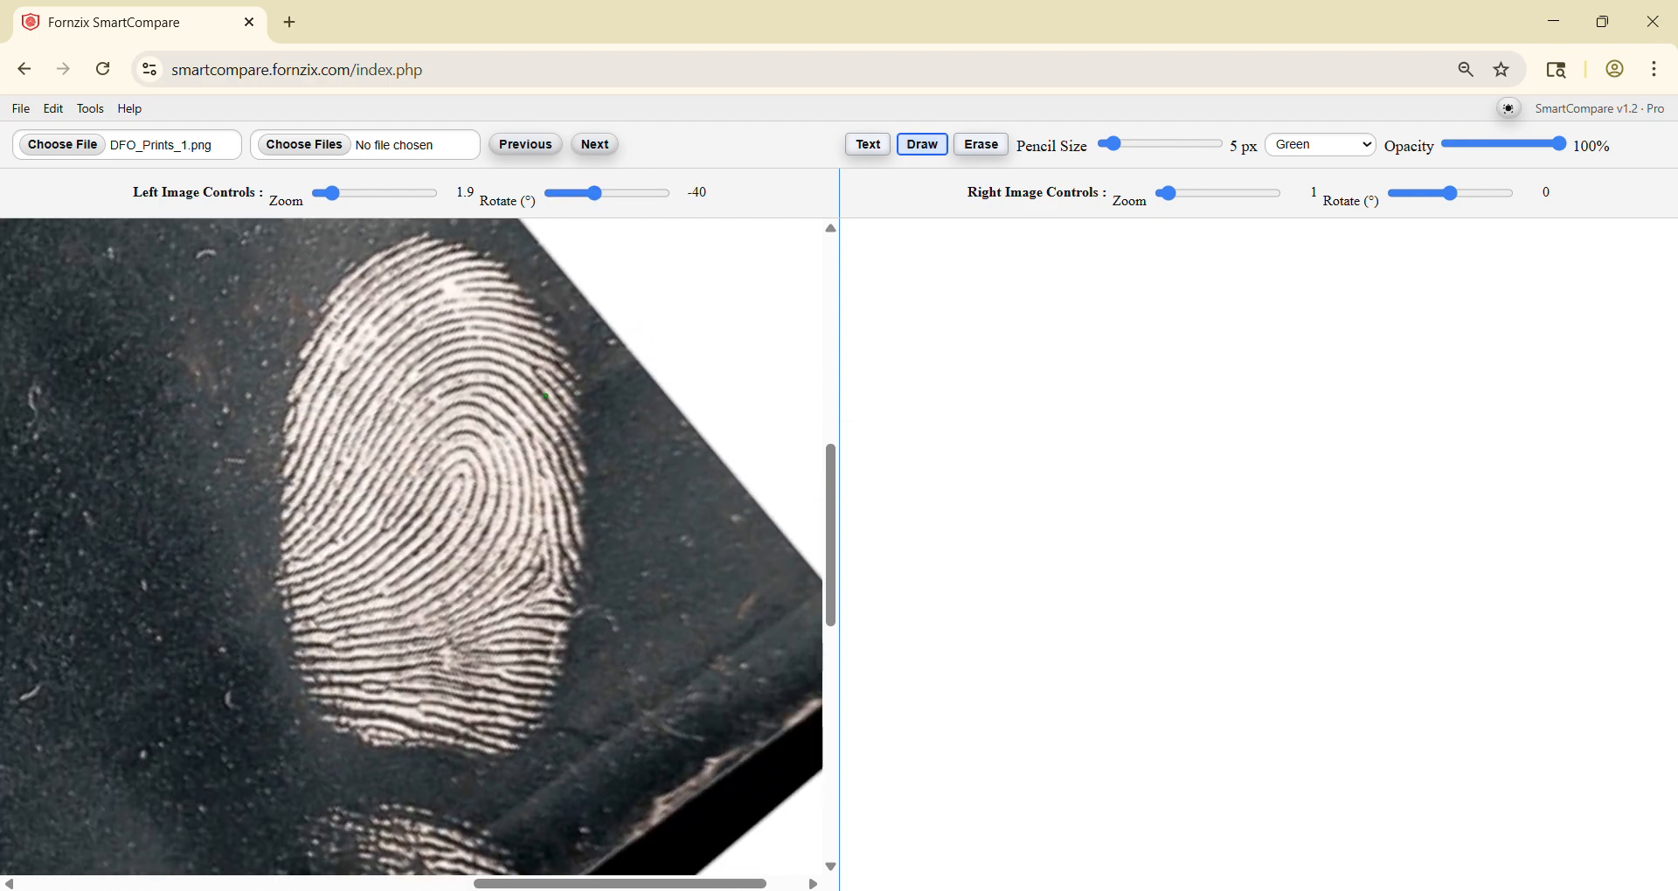
{"action": "scroll", "coordinate": [461, 415], "scroll_direction": "up", "scroll_amount": 4}
{"action": "left_click_drag", "start_coordinate": [460, 415], "coordinate": [464, 455]}
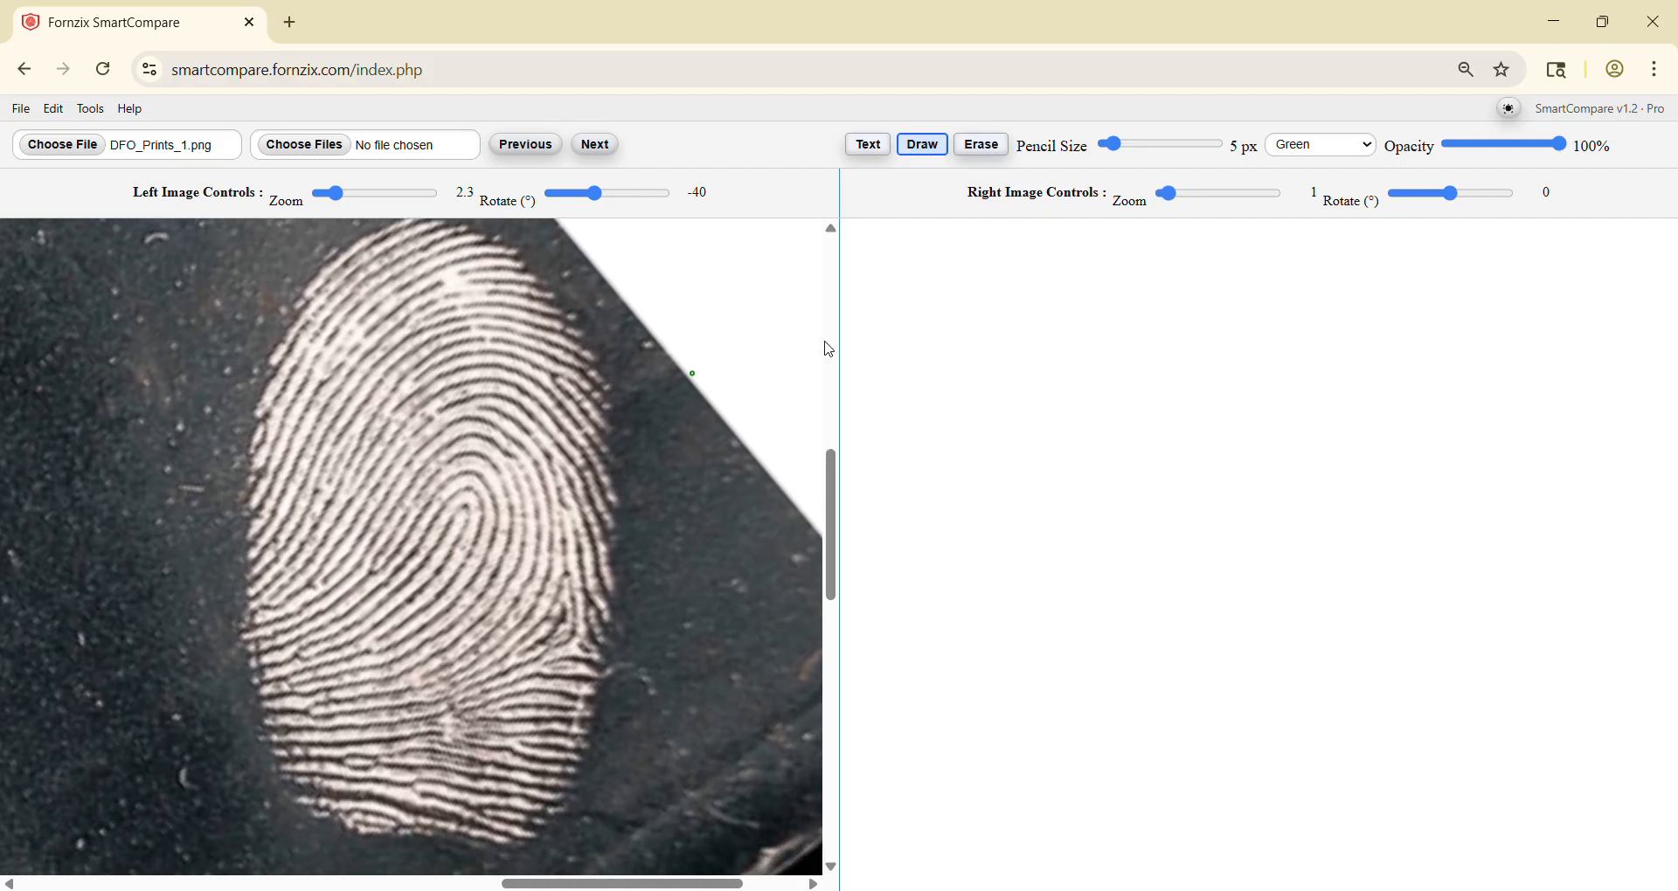
Step: Invert the colours of the left image only
{"action": "left_click", "coordinate": [89, 110]}
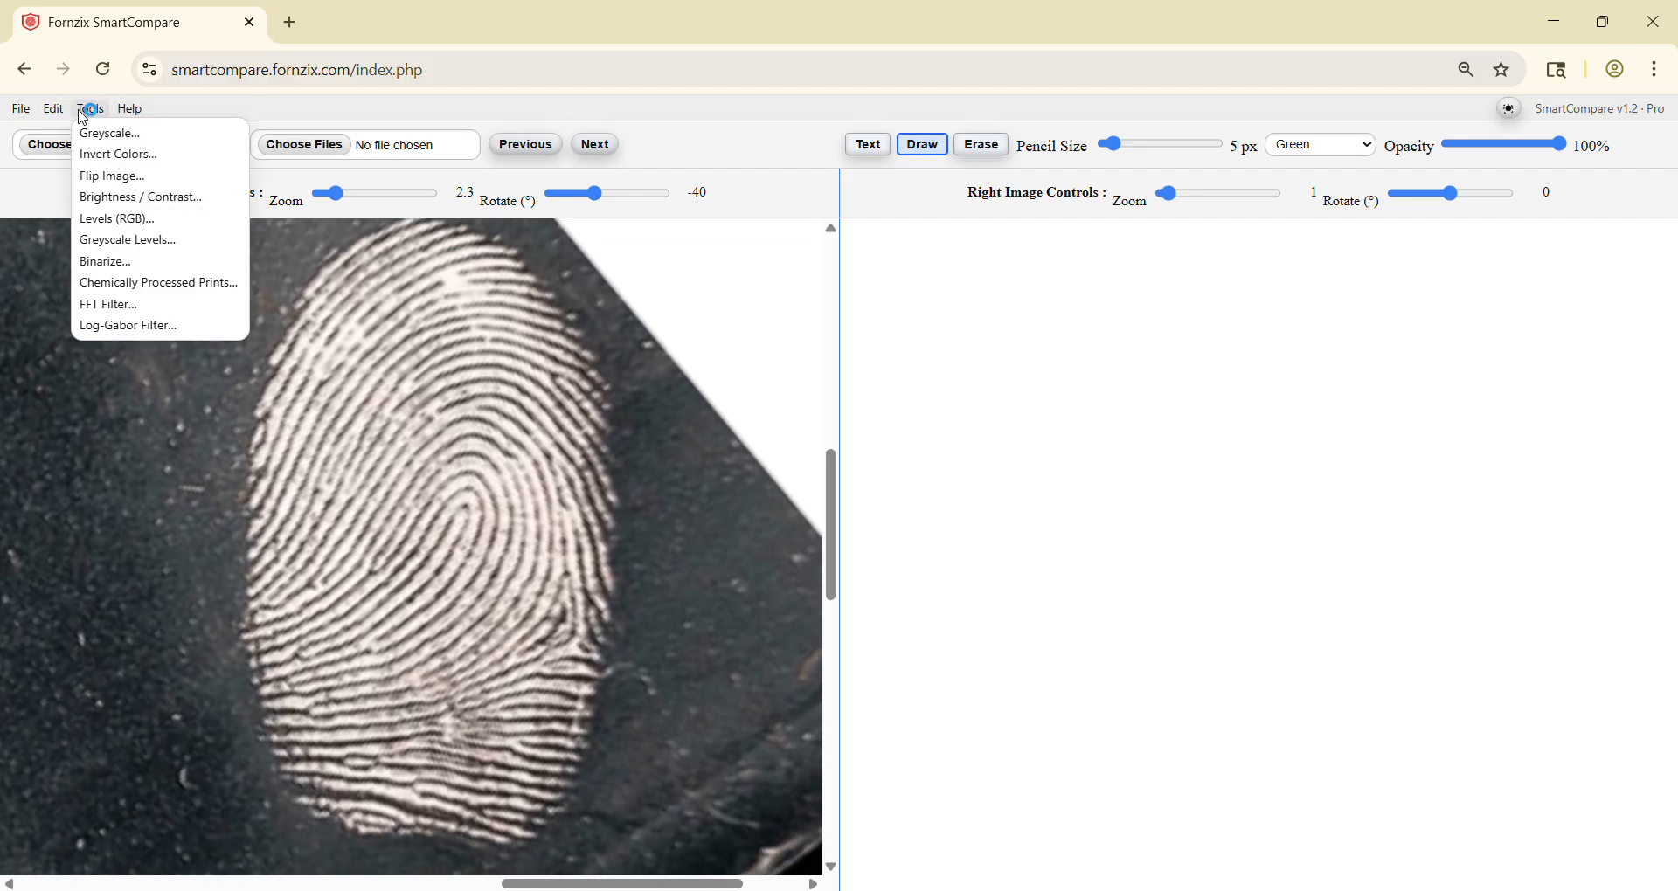
{"action": "left_click", "coordinate": [125, 155]}
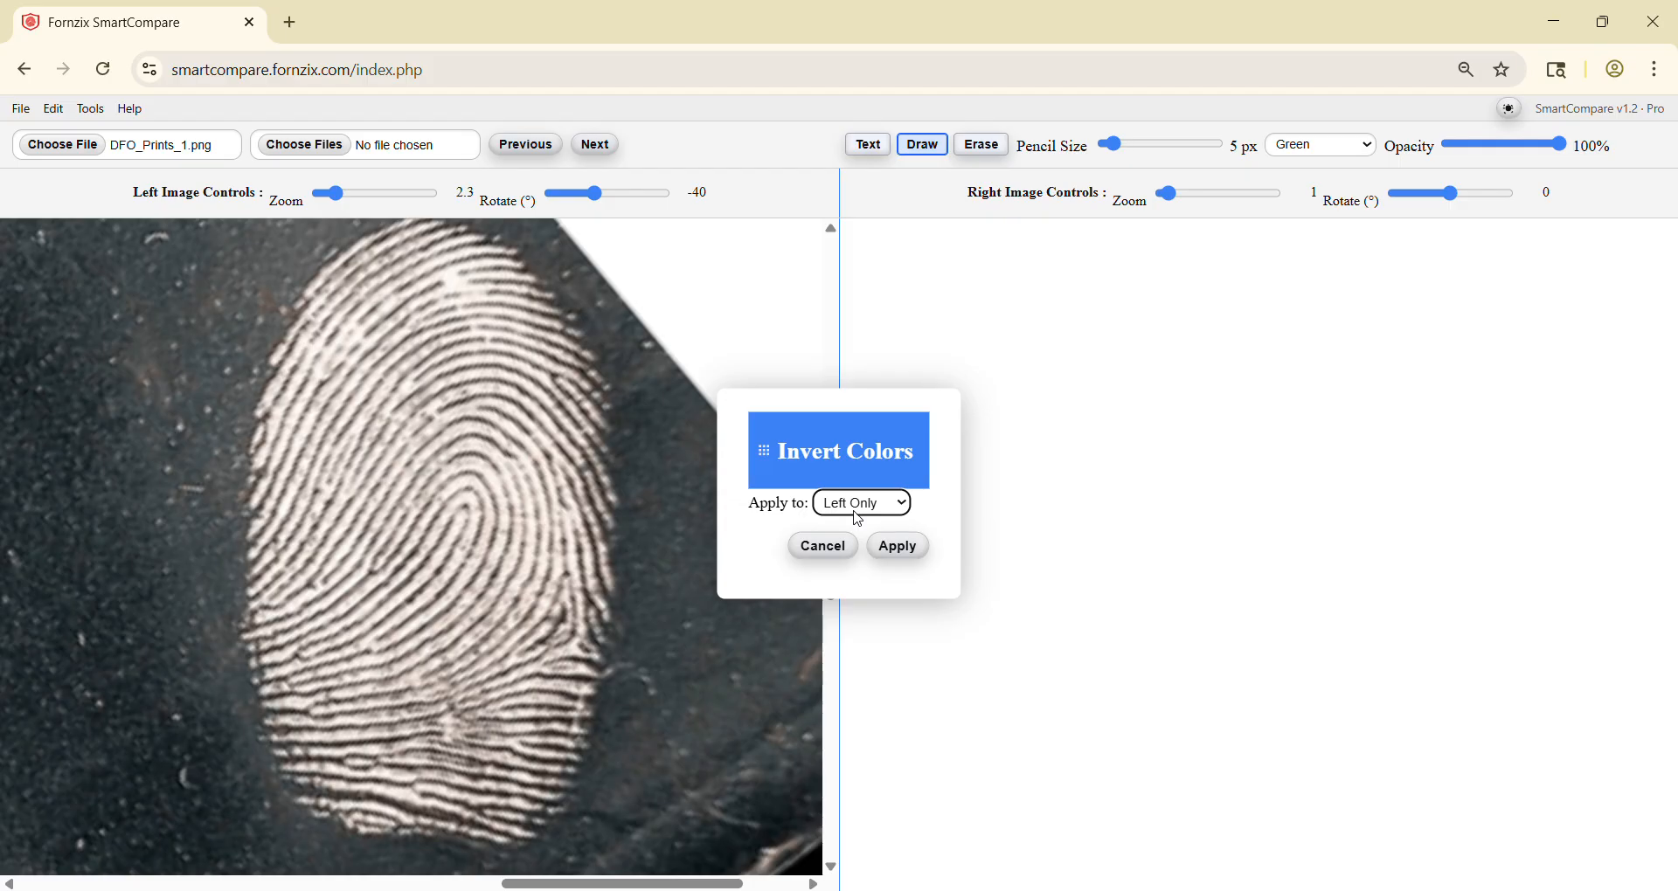
{"action": "left_click", "coordinate": [900, 547]}
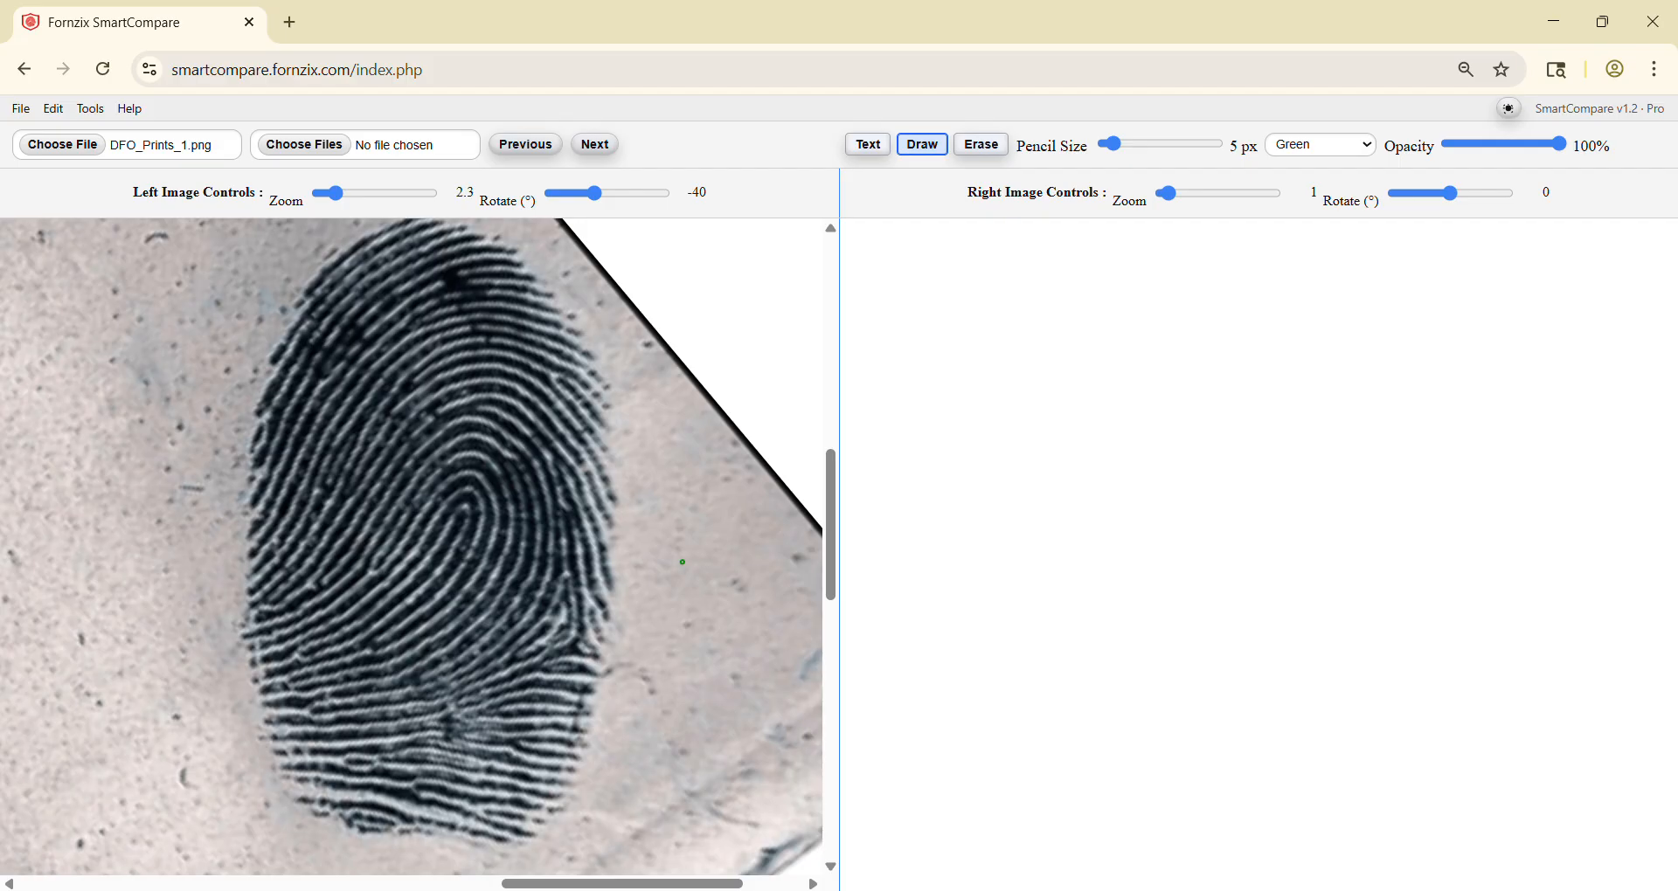
Step: Adjust the left image's greyscale levels to blacks 40, midtones 89 and whites 157, and apply them
{"action": "left_click", "coordinate": [91, 108]}
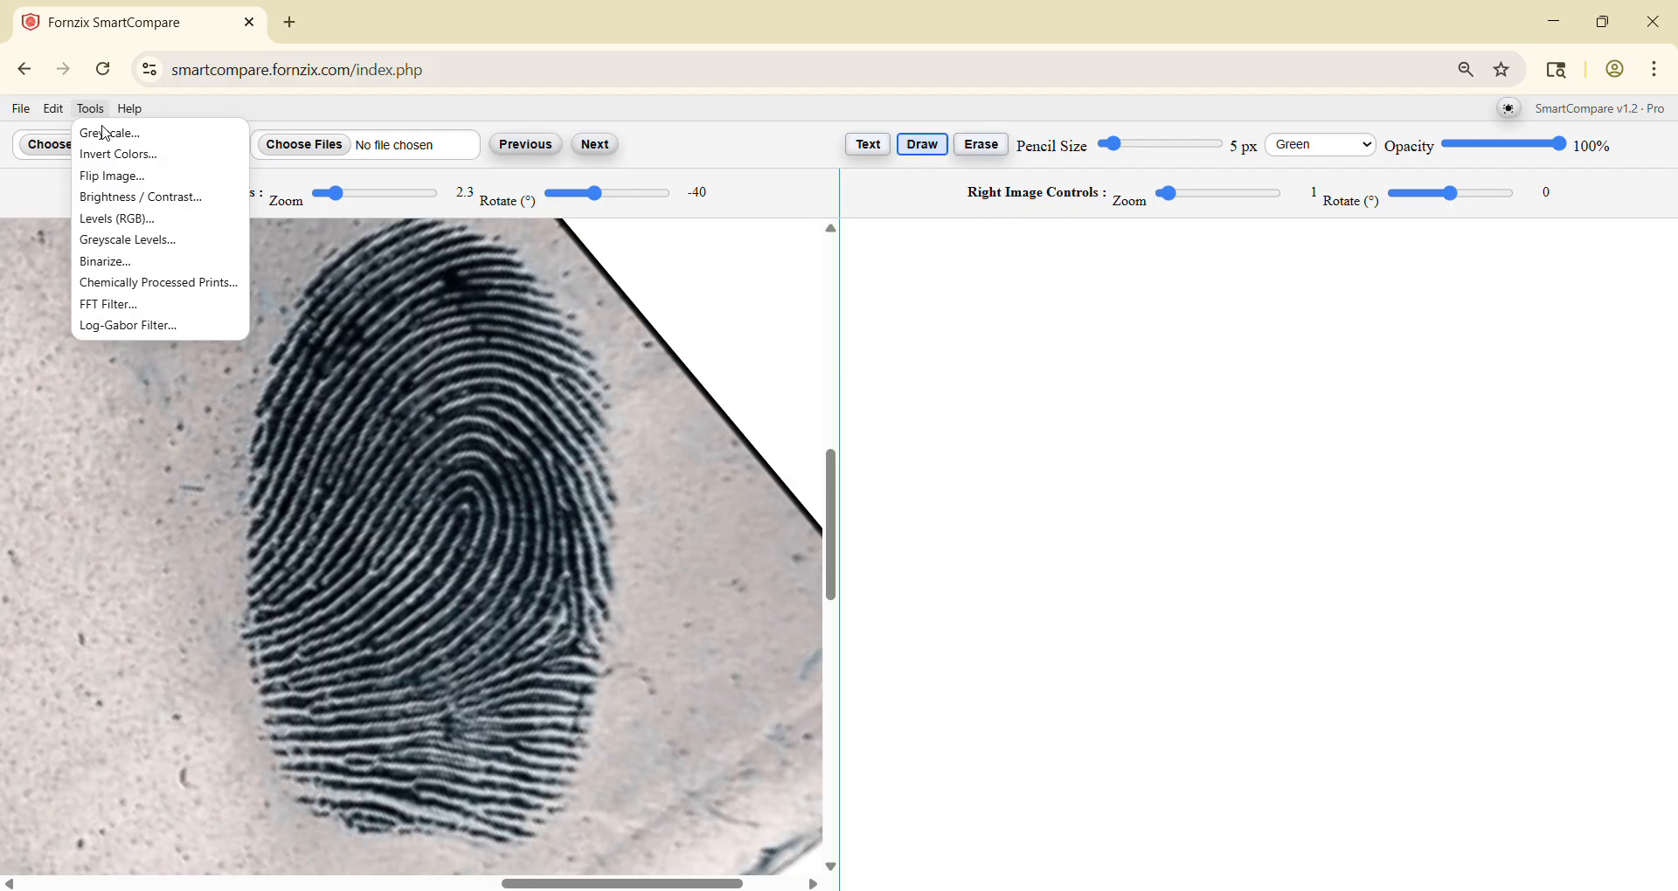
{"action": "left_click", "coordinate": [108, 242]}
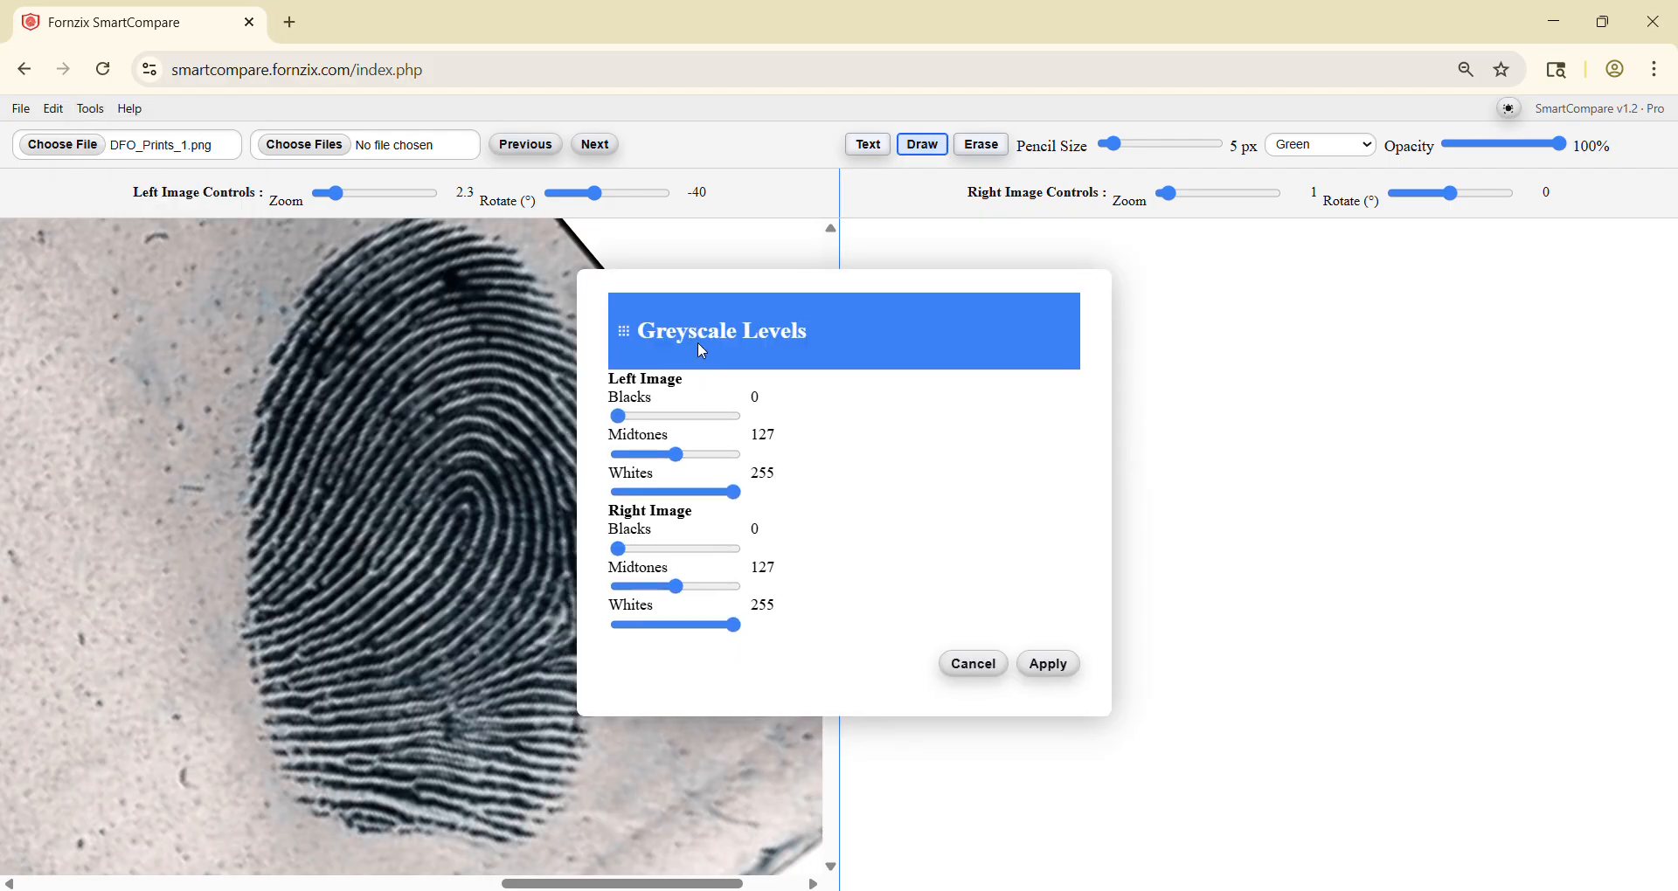
{"action": "left_click_drag", "start_coordinate": [698, 342], "coordinate": [906, 331]}
{"action": "left_click_drag", "start_coordinate": [885, 448], "coordinate": [900, 447]}
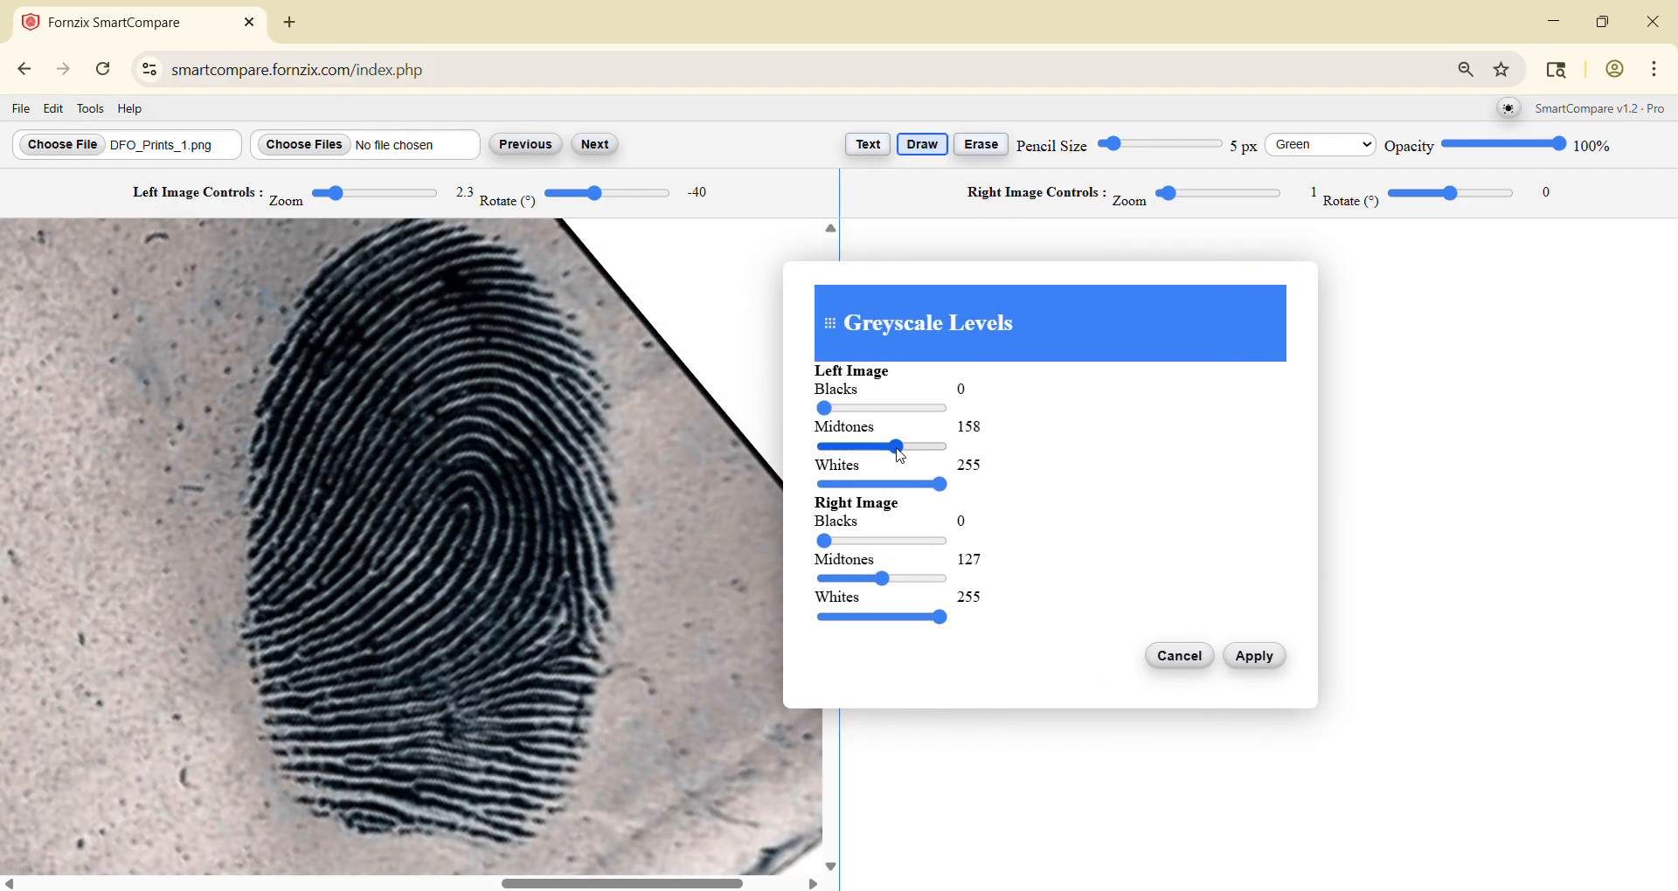
{"action": "left_click_drag", "start_coordinate": [825, 408], "coordinate": [861, 408]}
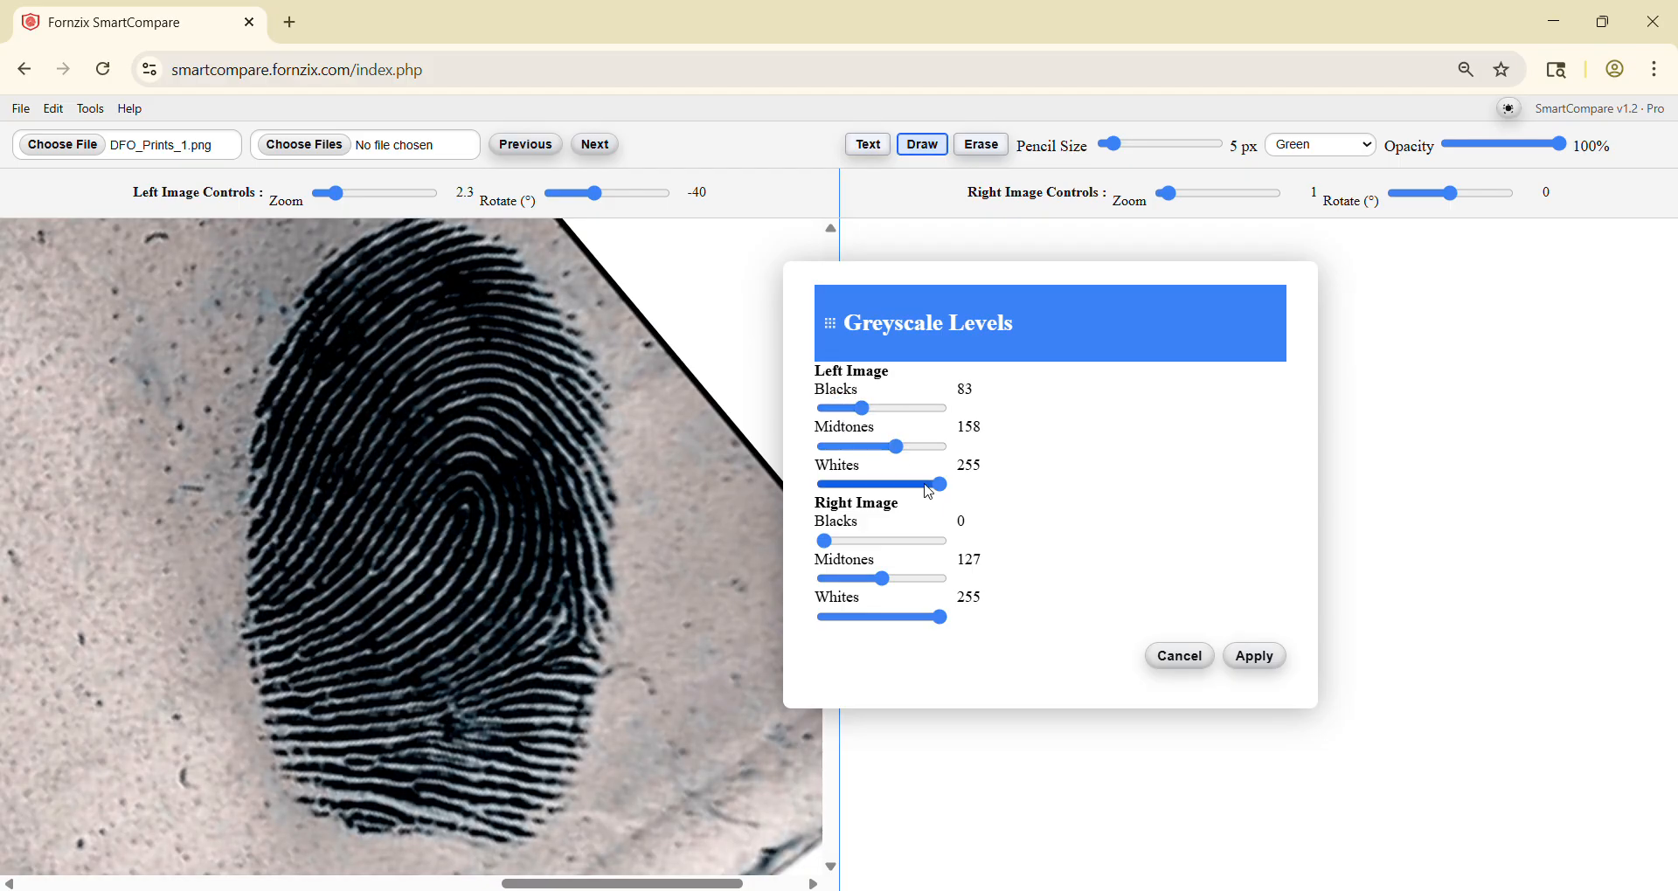
{"action": "left_click_drag", "start_coordinate": [946, 486], "coordinate": [926, 488]}
{"action": "left_click_drag", "start_coordinate": [864, 408], "coordinate": [822, 409]}
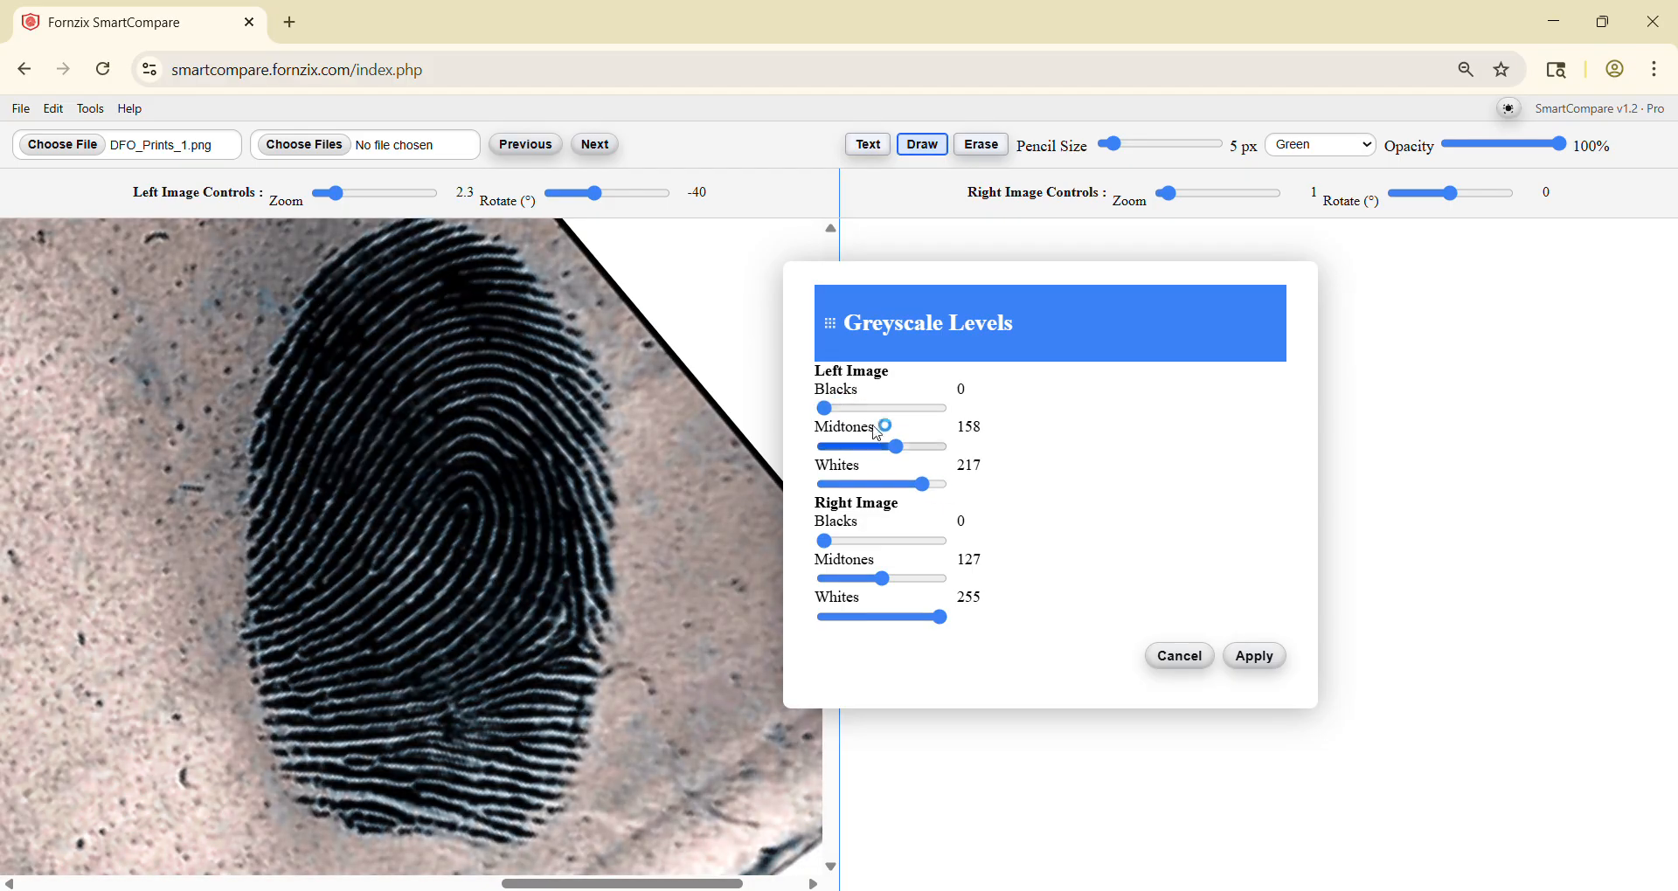
{"action": "left_click_drag", "start_coordinate": [897, 447], "coordinate": [900, 487]}
{"action": "left_click_drag", "start_coordinate": [825, 409], "coordinate": [851, 417]}
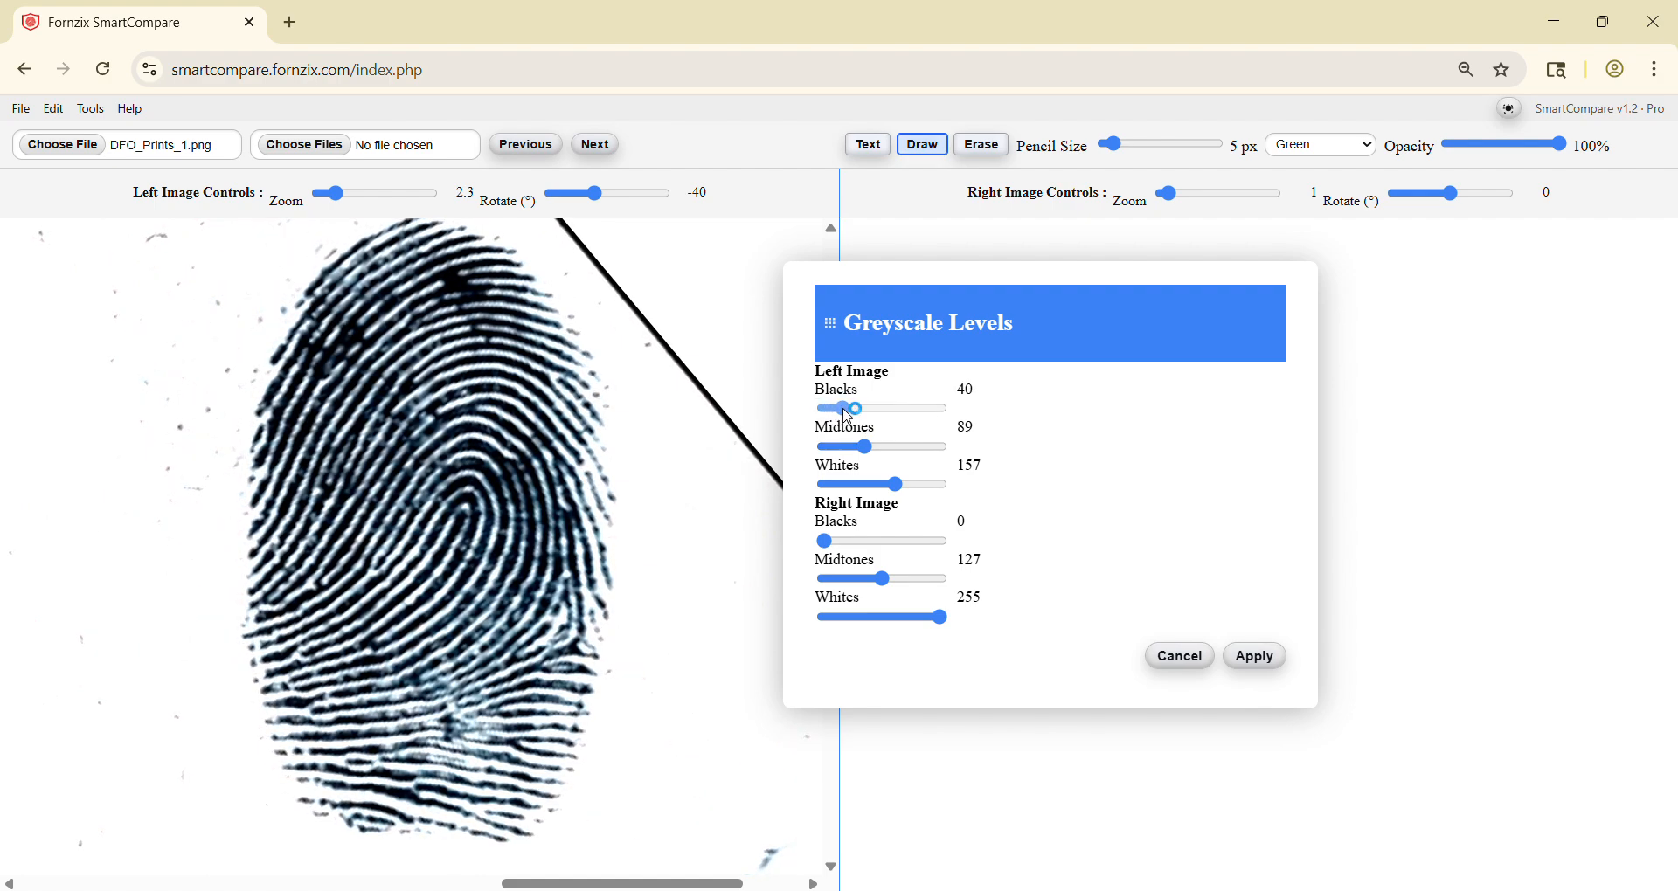
{"action": "left_click", "coordinate": [1252, 657]}
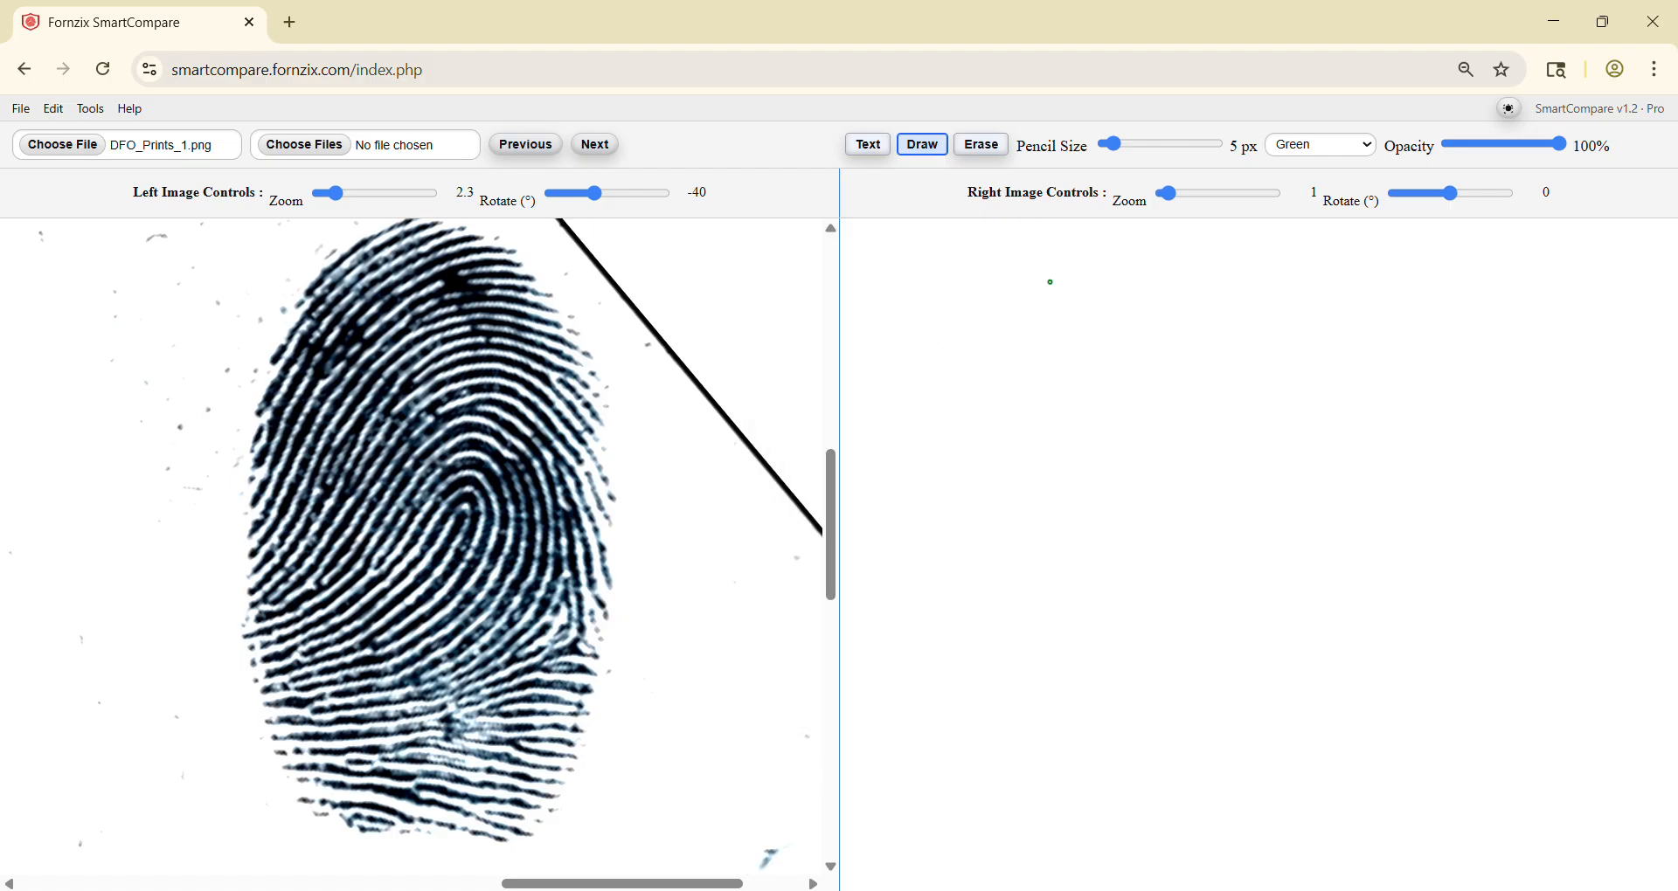
Step: Set the drawing pencil to yellow at 14 px and mark seven points on the enhanced left fingerprint
{"action": "left_click_drag", "start_coordinate": [1113, 144], "coordinate": [1134, 144]}
{"action": "left_click", "coordinate": [1323, 145]}
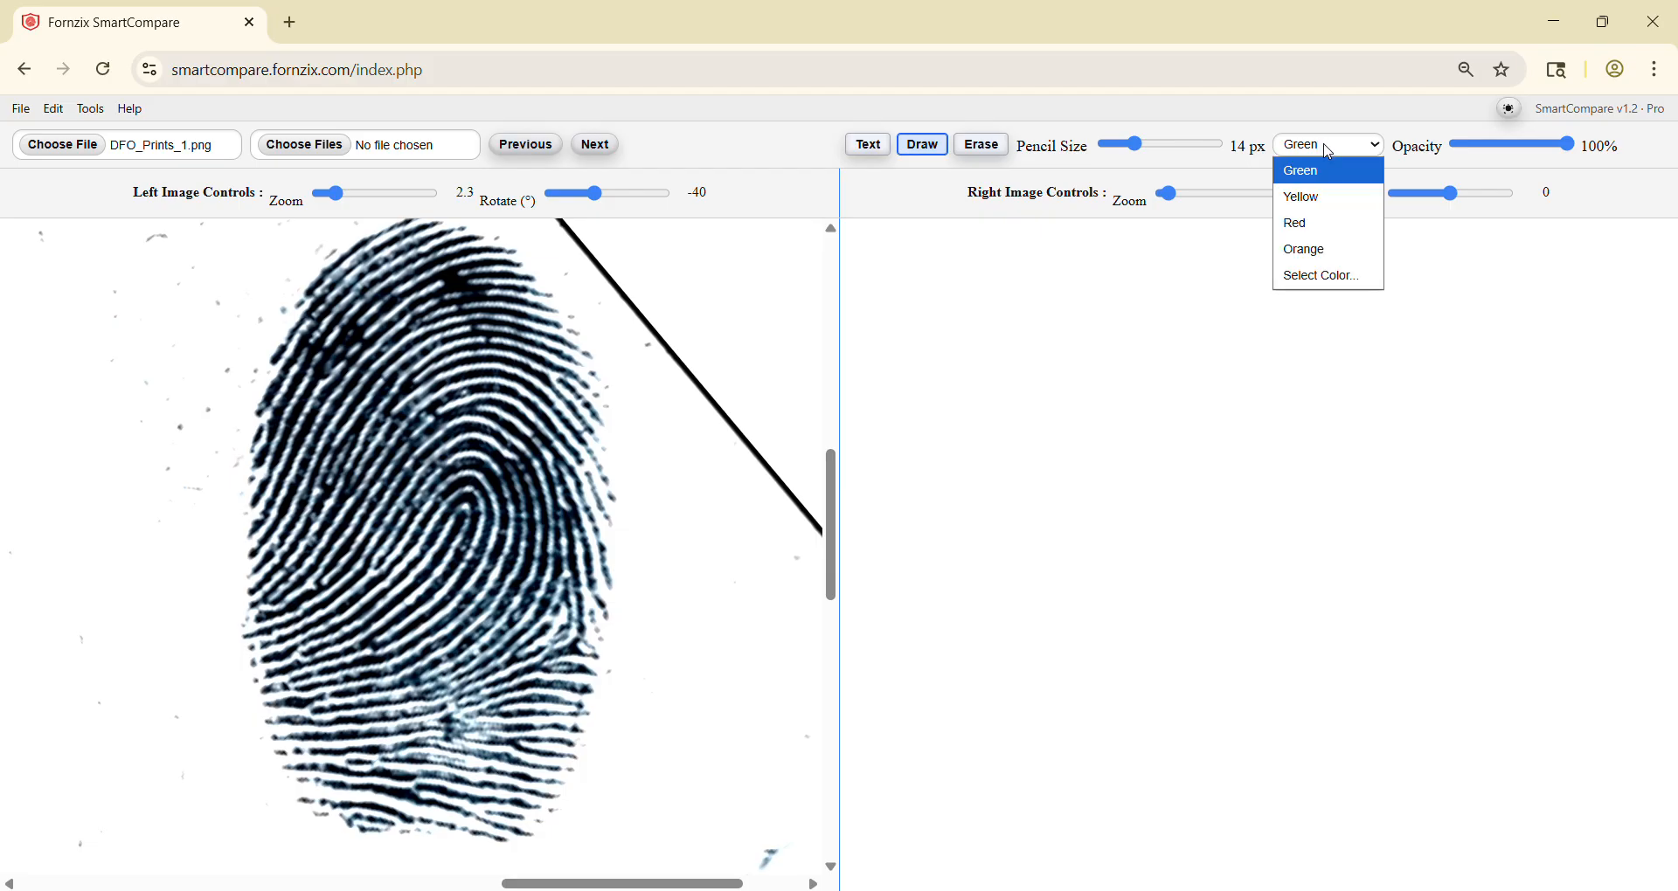
{"action": "left_click", "coordinate": [1306, 197]}
{"action": "left_click", "coordinate": [556, 376]}
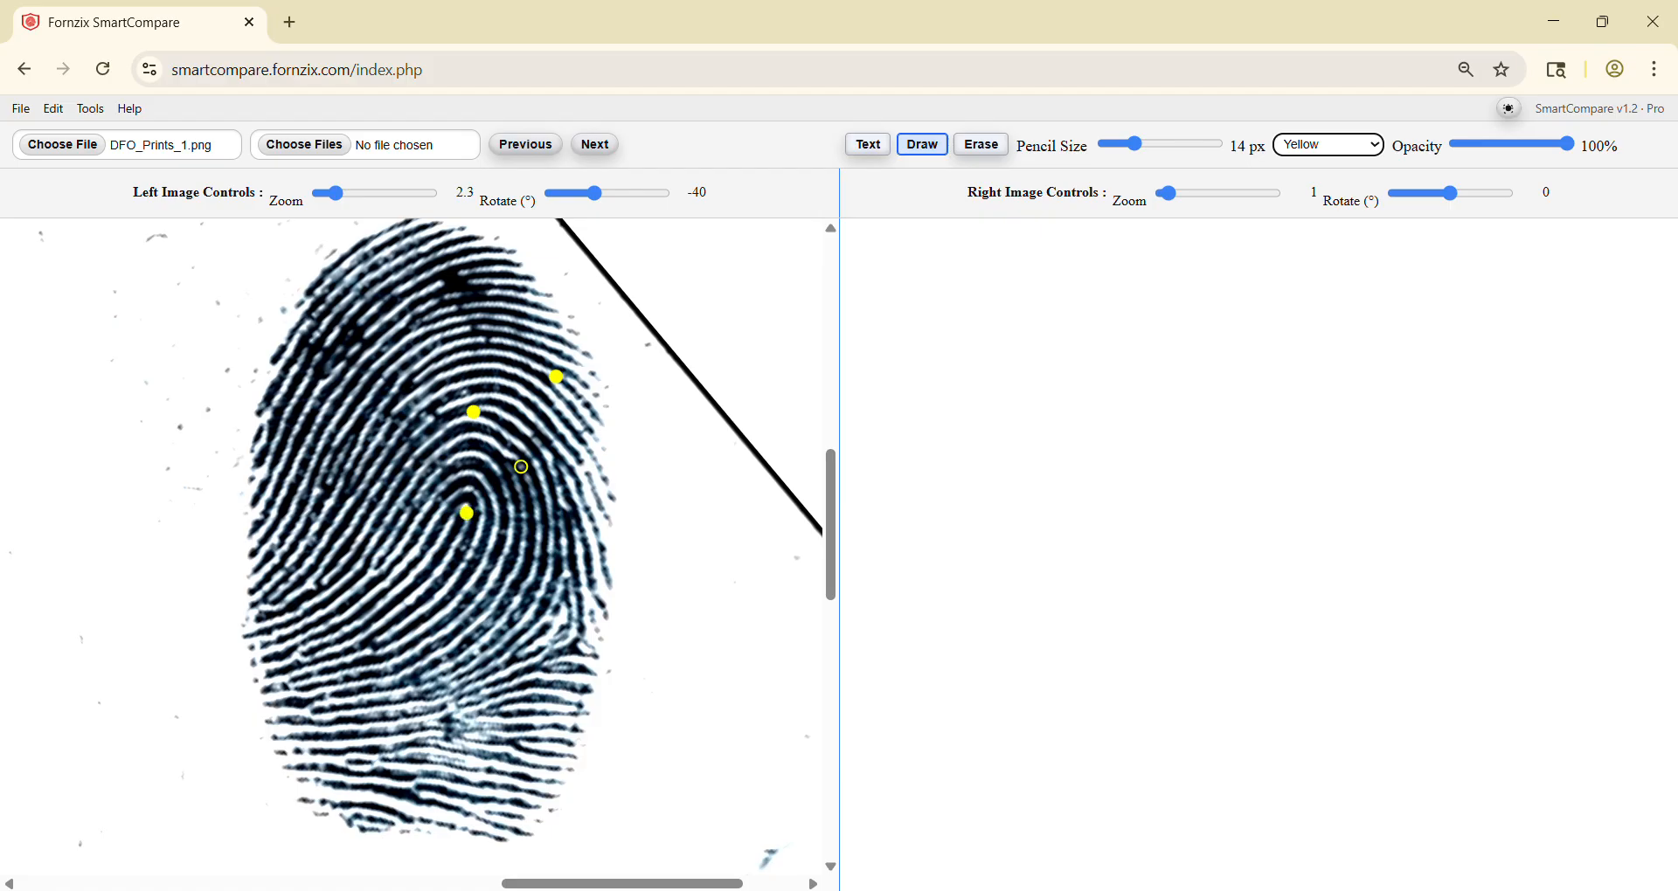
{"action": "left_click", "coordinate": [563, 463]}
{"action": "left_click", "coordinate": [568, 510]}
{"action": "left_click", "coordinate": [682, 421]}
{"action": "scroll", "coordinate": [546, 321], "scroll_direction": "up", "scroll_amount": 1}
{"action": "scroll", "coordinate": [546, 321], "scroll_direction": "right", "scroll_amount": 1}
{"action": "scroll", "coordinate": [546, 321], "scroll_direction": "down", "scroll_amount": 1}
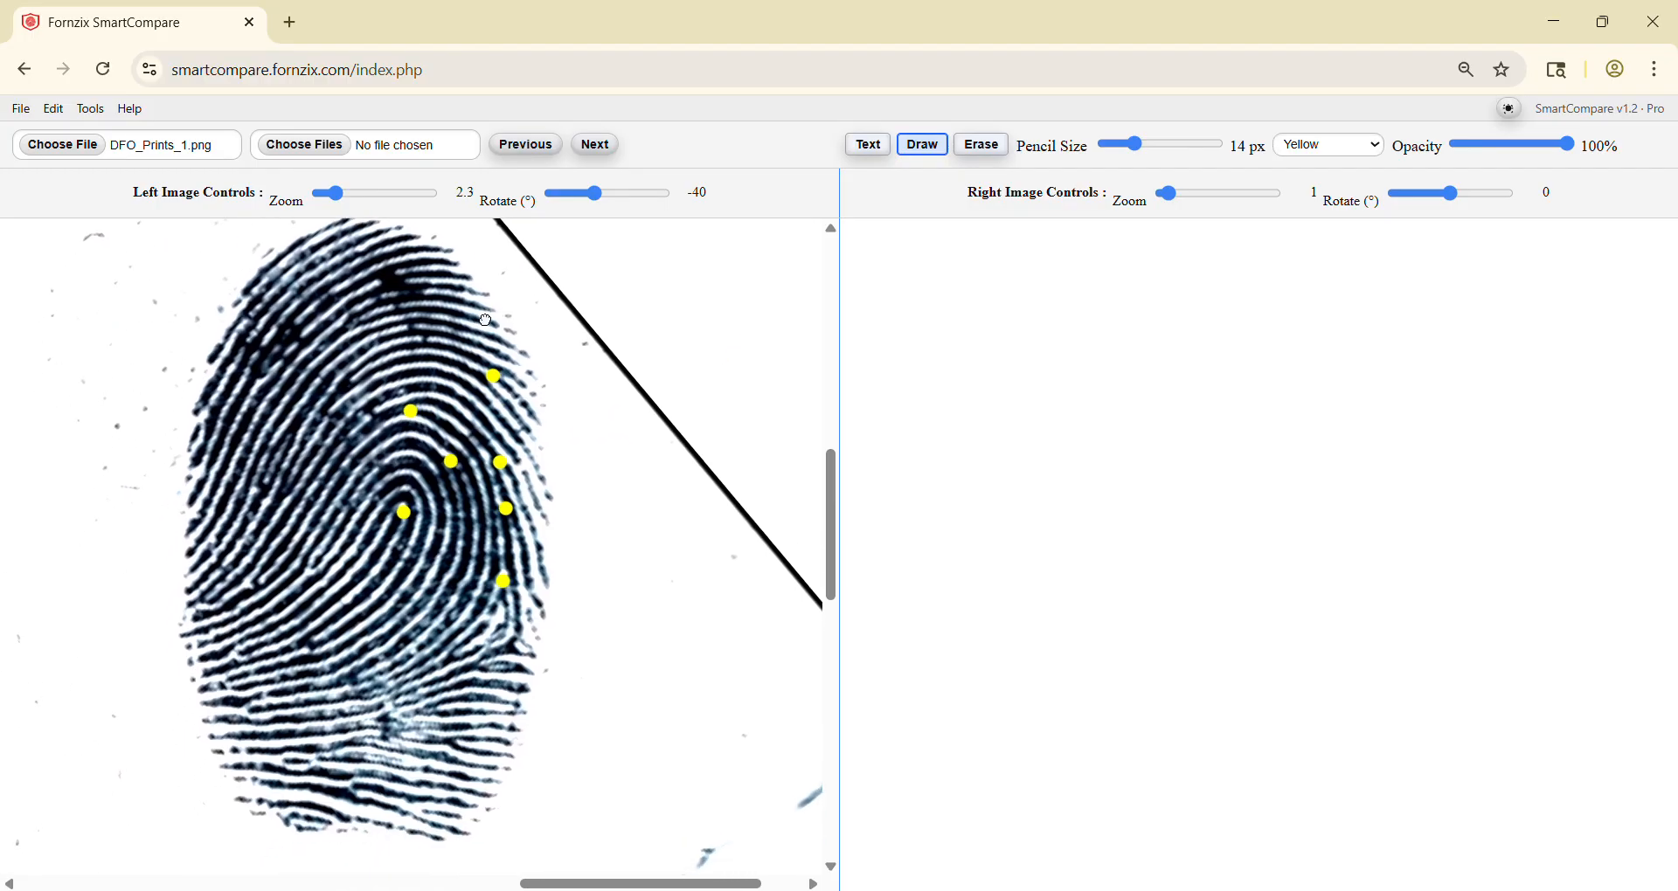
{"action": "scroll", "coordinate": [546, 320], "scroll_direction": "up", "scroll_amount": 1}
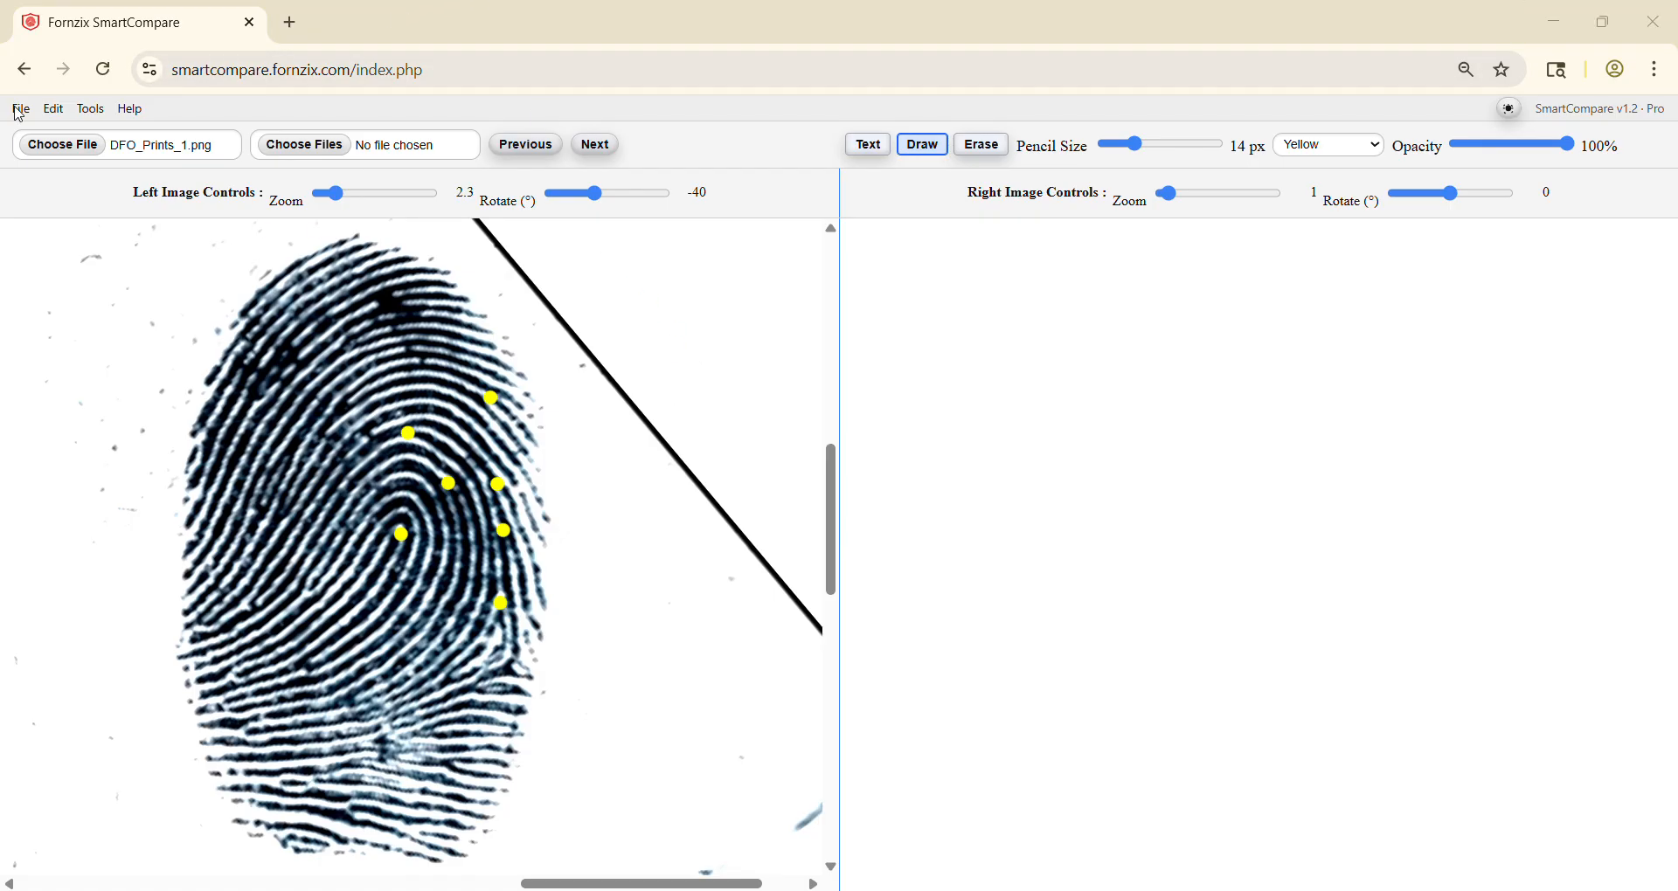
Step: Reload the page to clear the workspace and load fft_demo_3.jpg as both the left and right images
{"action": "left_click", "coordinate": [103, 69]}
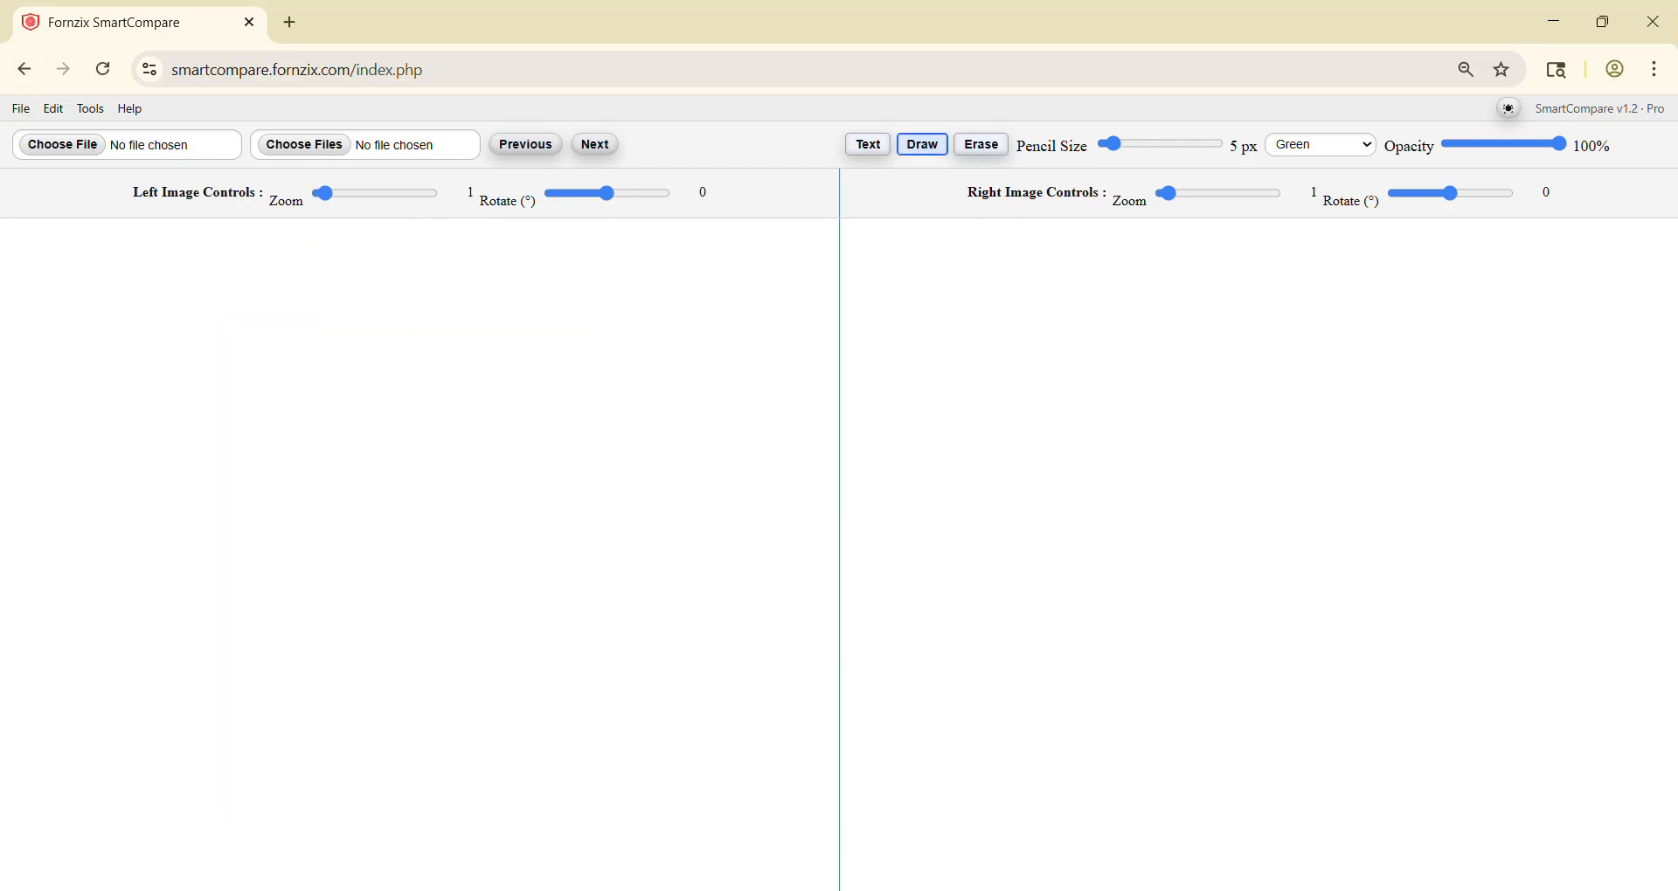
{"action": "key", "text": "alt+Tab"}
{"action": "left_click_drag", "start_coordinate": [1035, 589], "coordinate": [450, 507]}
{"action": "key", "text": "alt+Tab"}
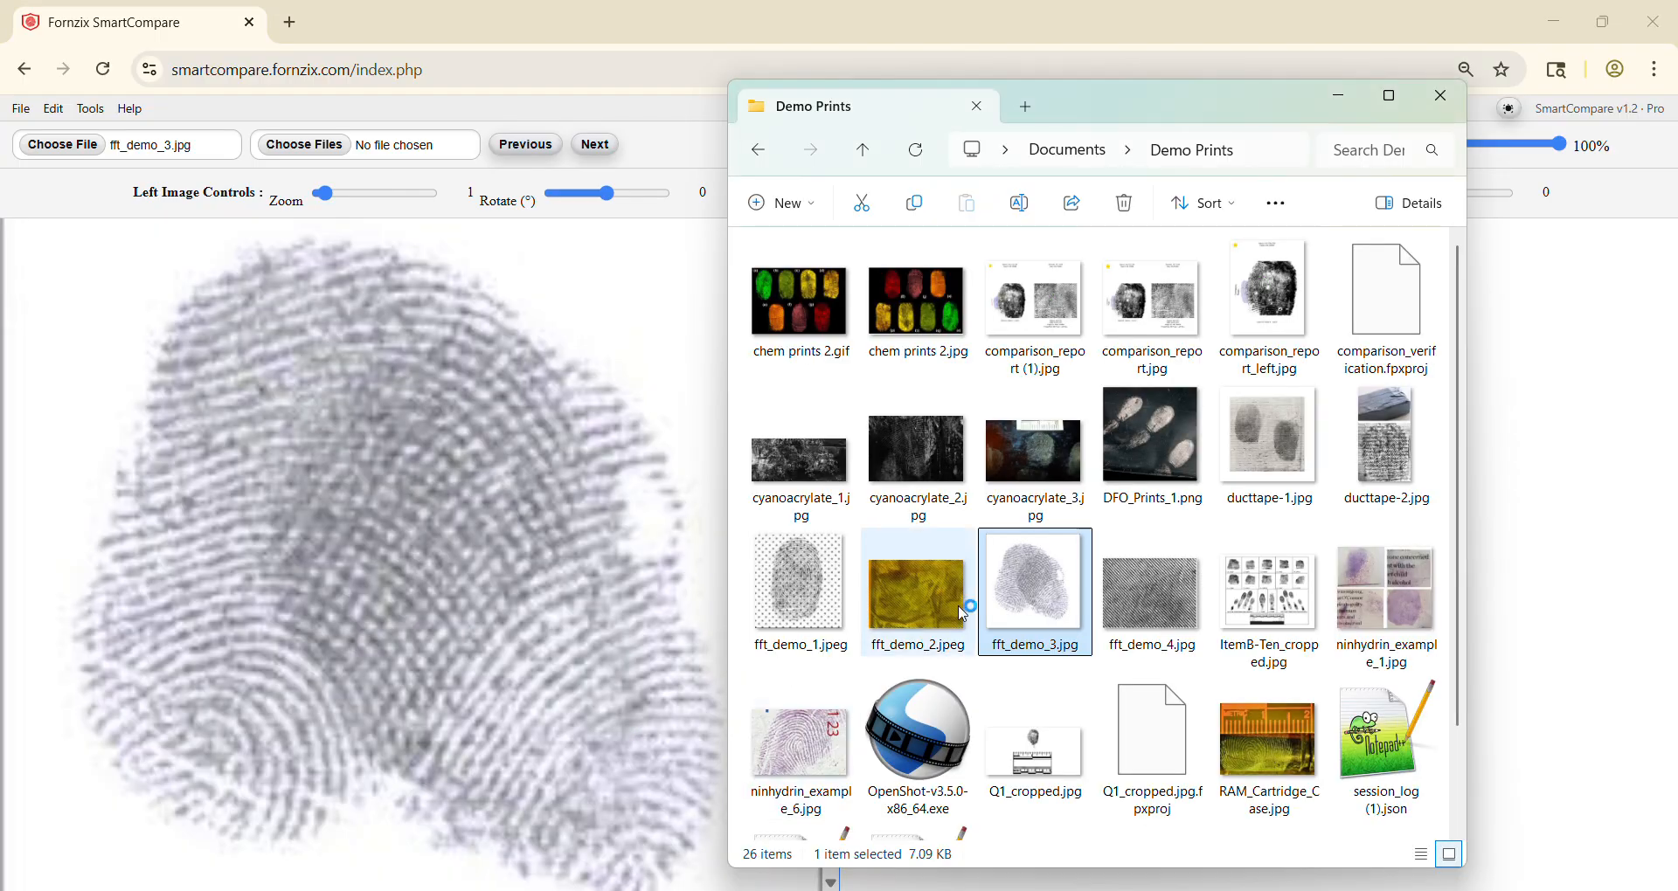
{"action": "left_click_drag", "start_coordinate": [1007, 610], "coordinate": [1507, 570]}
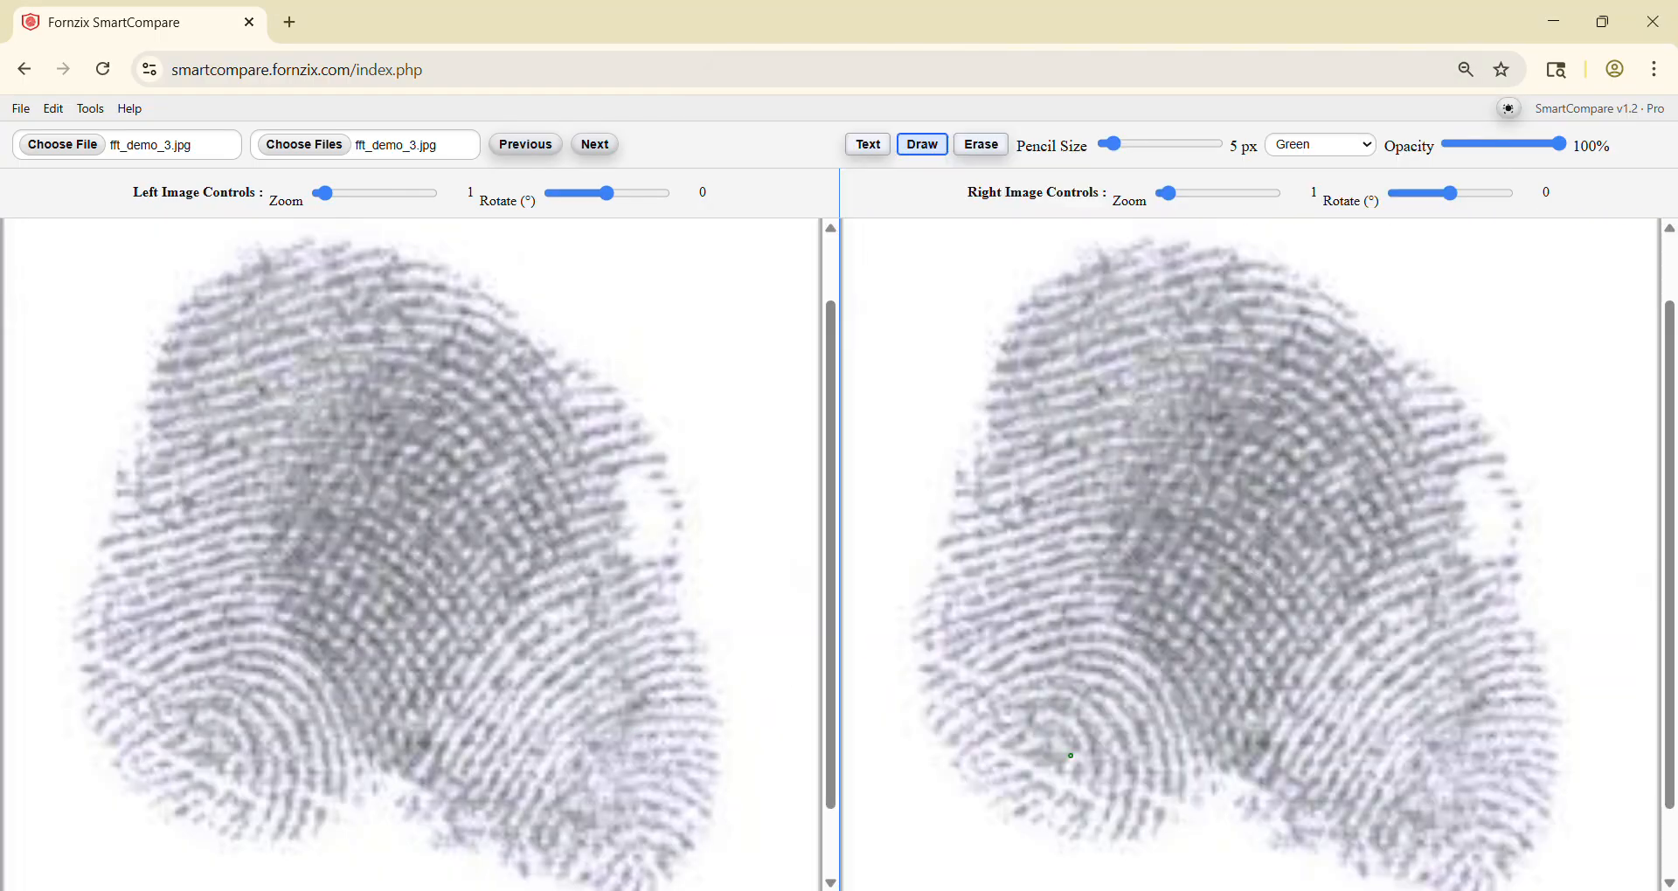
Step: Apply the Log-Gabor filter to the left image only with wavelength 4 px, bandwidth 0.45, gain 1.35 and mix 0.85
{"action": "left_click", "coordinate": [96, 110]}
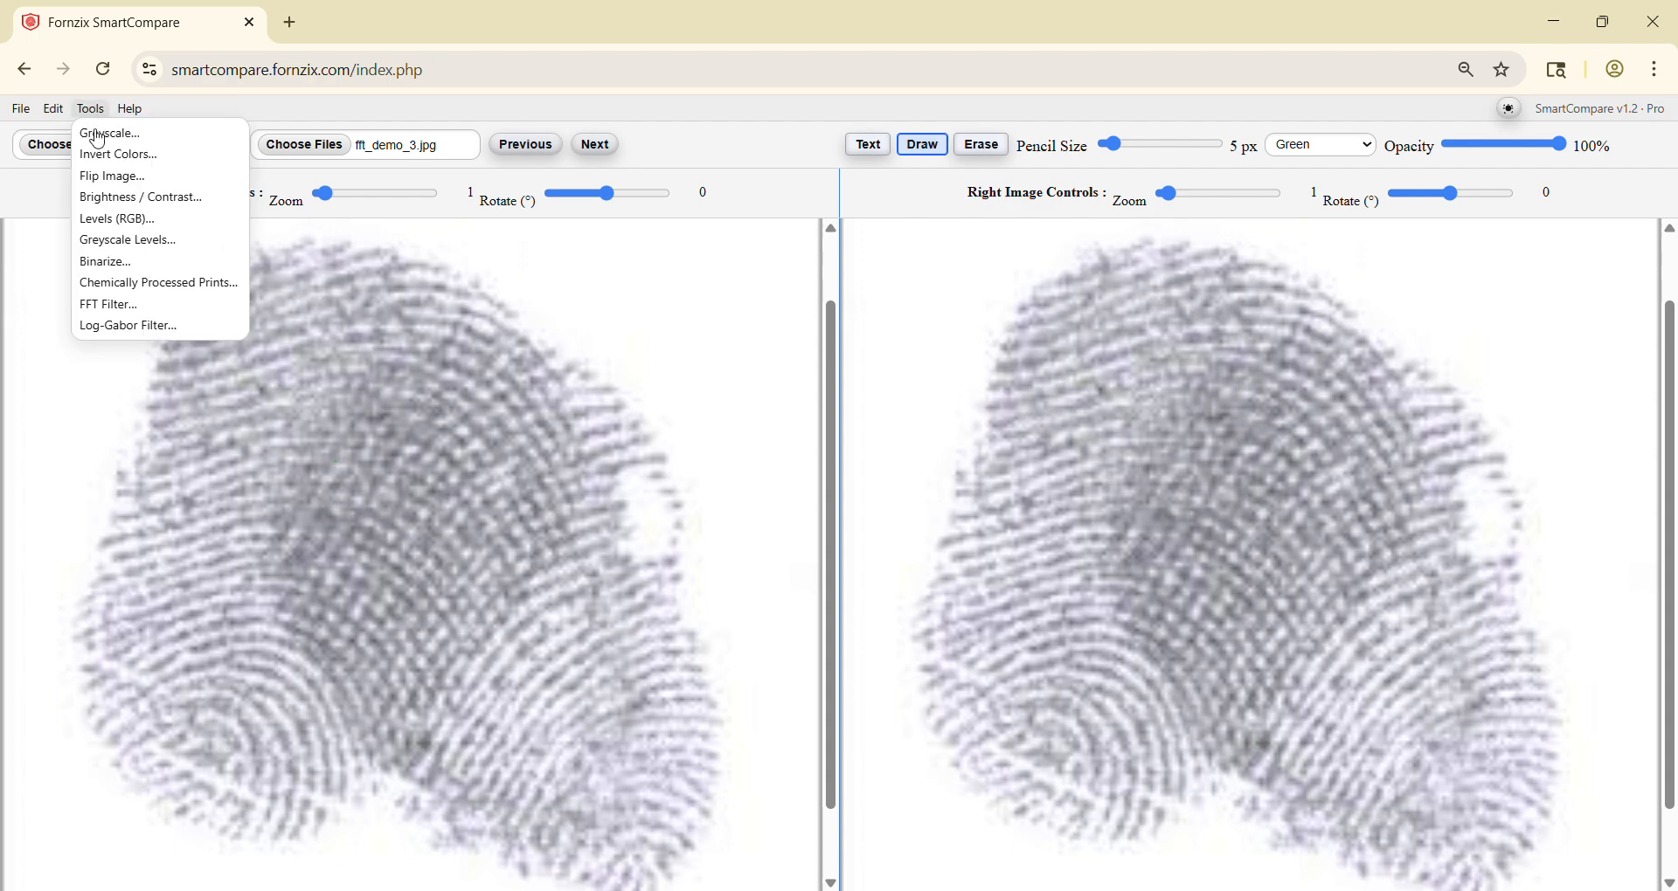
{"action": "left_click", "coordinate": [117, 329]}
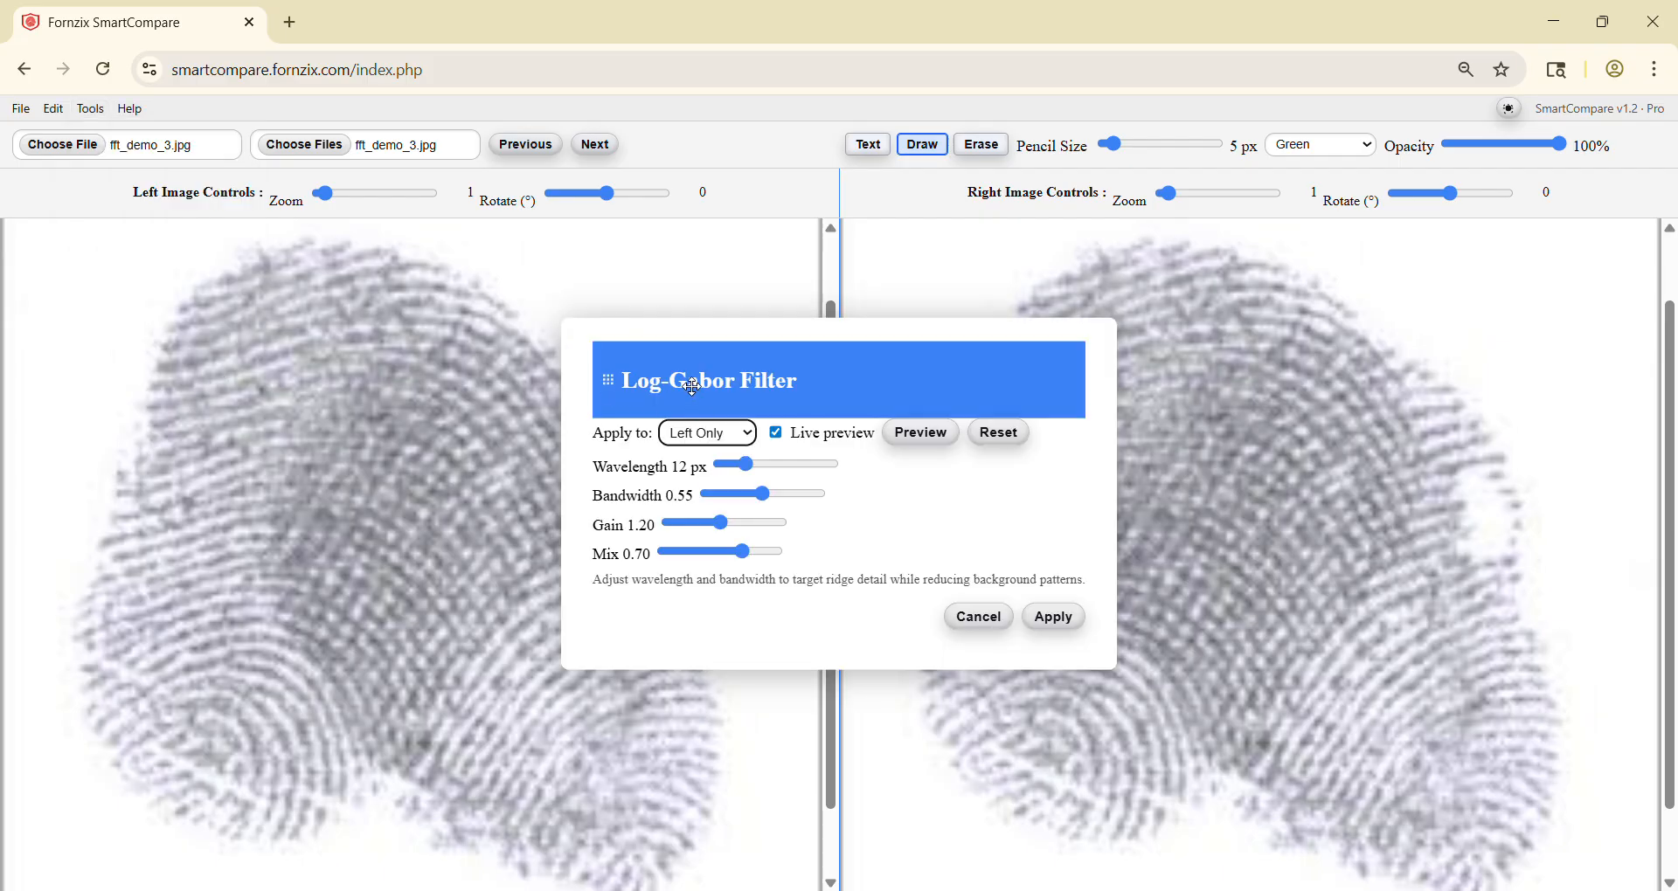
{"action": "left_click_drag", "start_coordinate": [695, 393], "coordinate": [839, 320]}
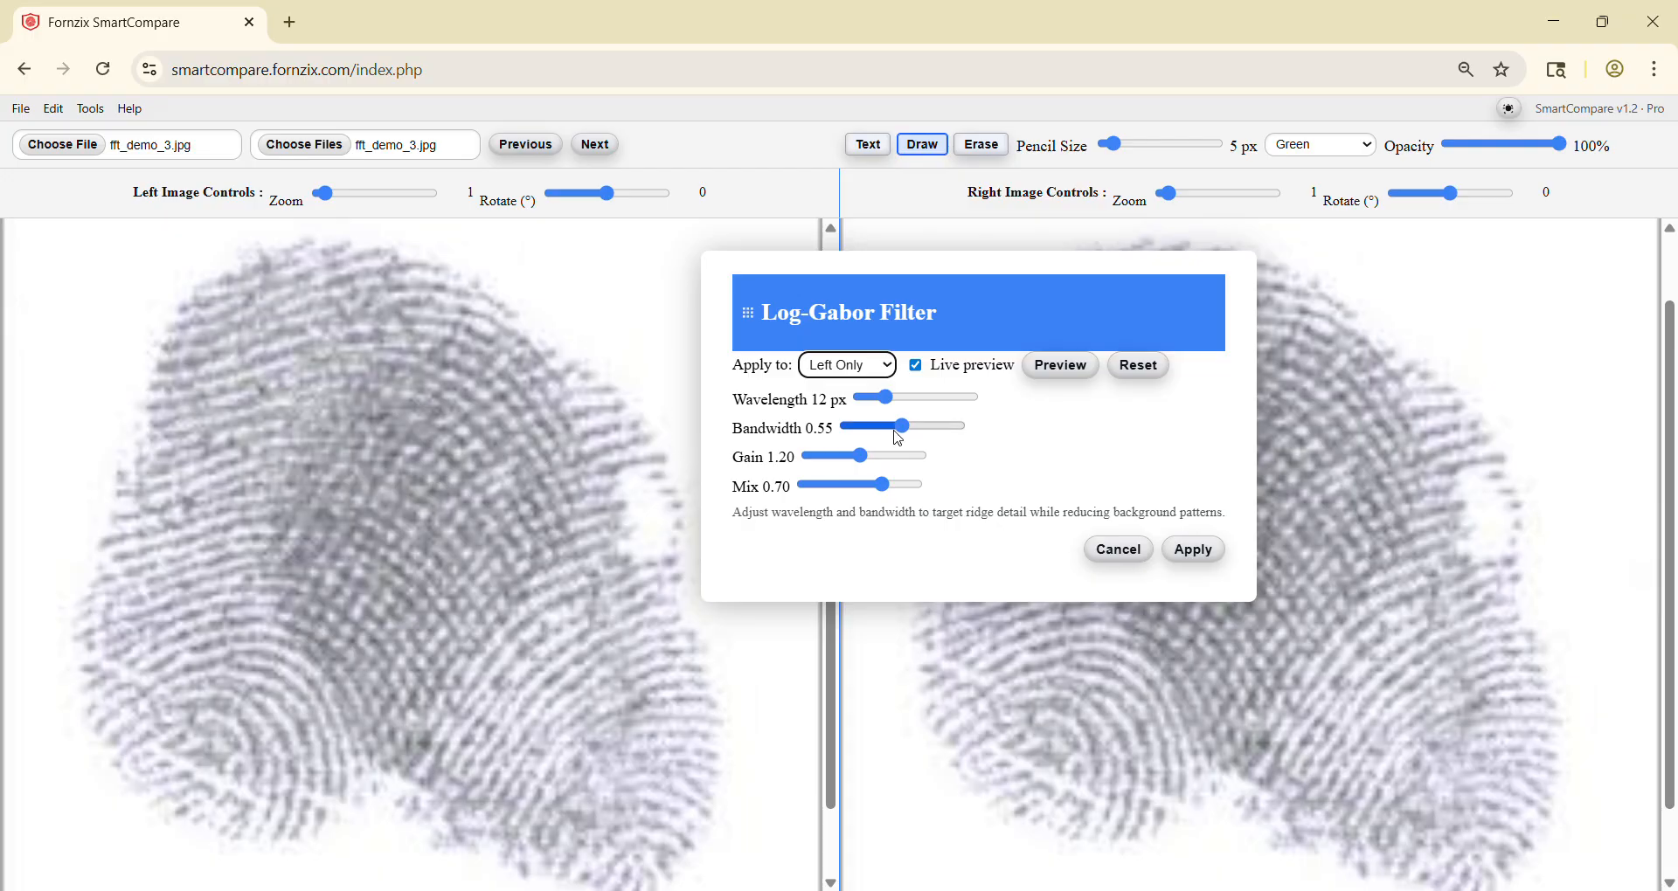
{"action": "mouse_move", "coordinate": [864, 399]}
{"action": "left_mouse_down"}
{"action": "mouse_move", "coordinate": [896, 402]}
{"action": "mouse_move", "coordinate": [853, 403]}
{"action": "mouse_move", "coordinate": [892, 435]}
{"action": "mouse_move", "coordinate": [855, 434]}
{"action": "mouse_move", "coordinate": [864, 458]}
{"action": "mouse_move", "coordinate": [886, 457]}
{"action": "mouse_move", "coordinate": [861, 486]}
{"action": "mouse_move", "coordinate": [918, 486]}
{"action": "mouse_move", "coordinate": [870, 458]}
{"action": "mouse_move", "coordinate": [851, 427]}
{"action": "mouse_move", "coordinate": [884, 427]}
{"action": "mouse_move", "coordinate": [854, 402]}
{"action": "left_mouse_up"}
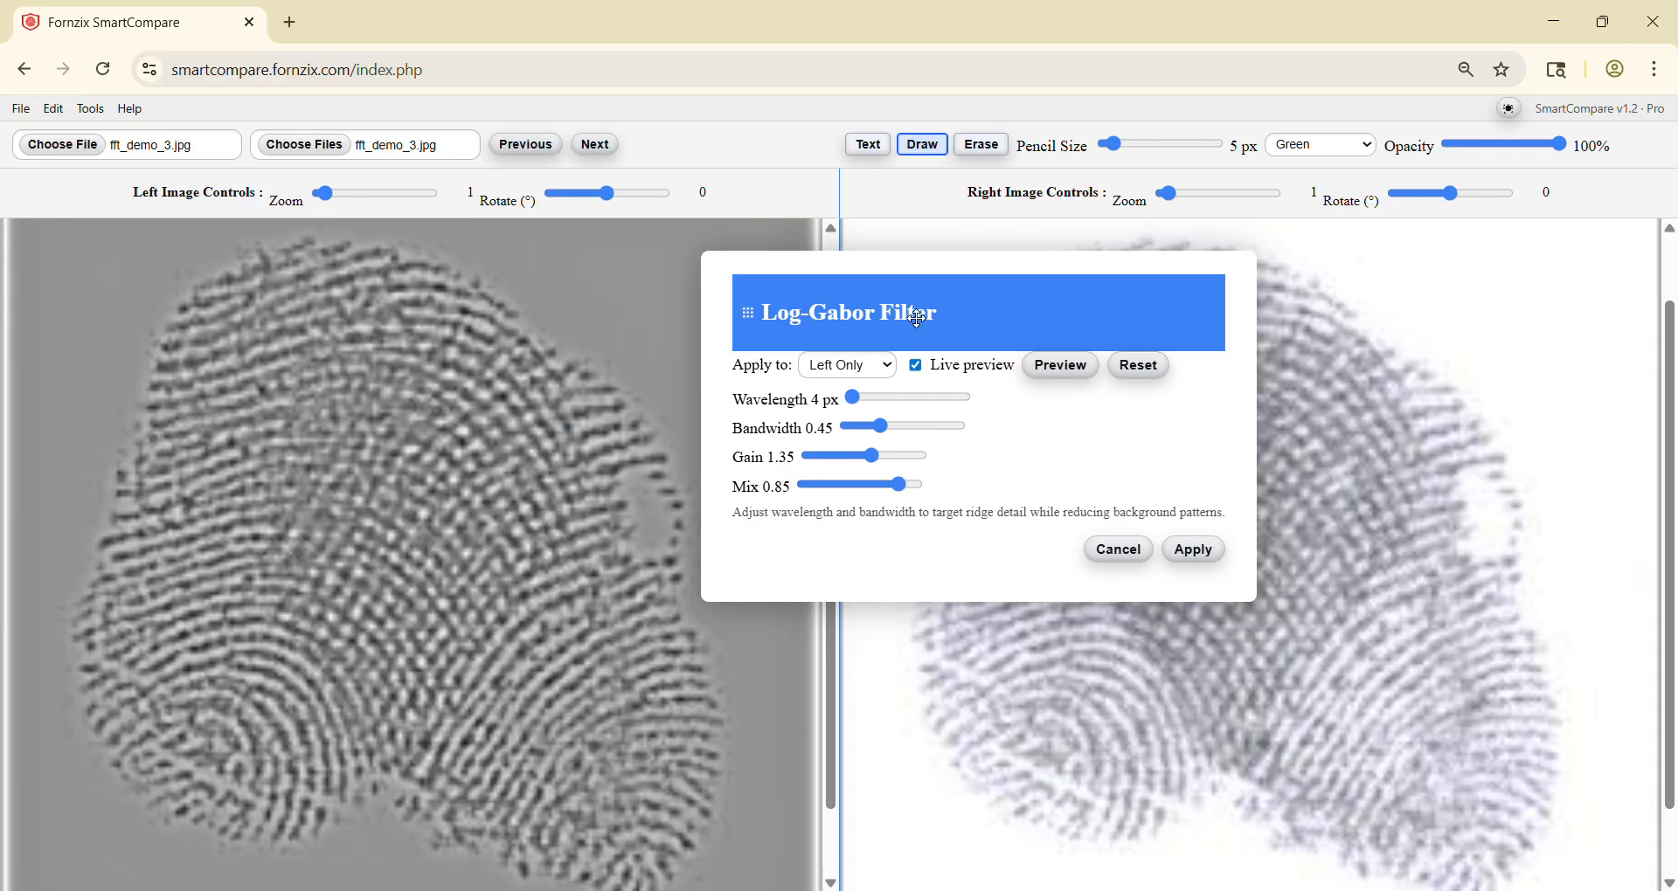
{"action": "left_click_drag", "start_coordinate": [914, 313], "coordinate": [733, 268]}
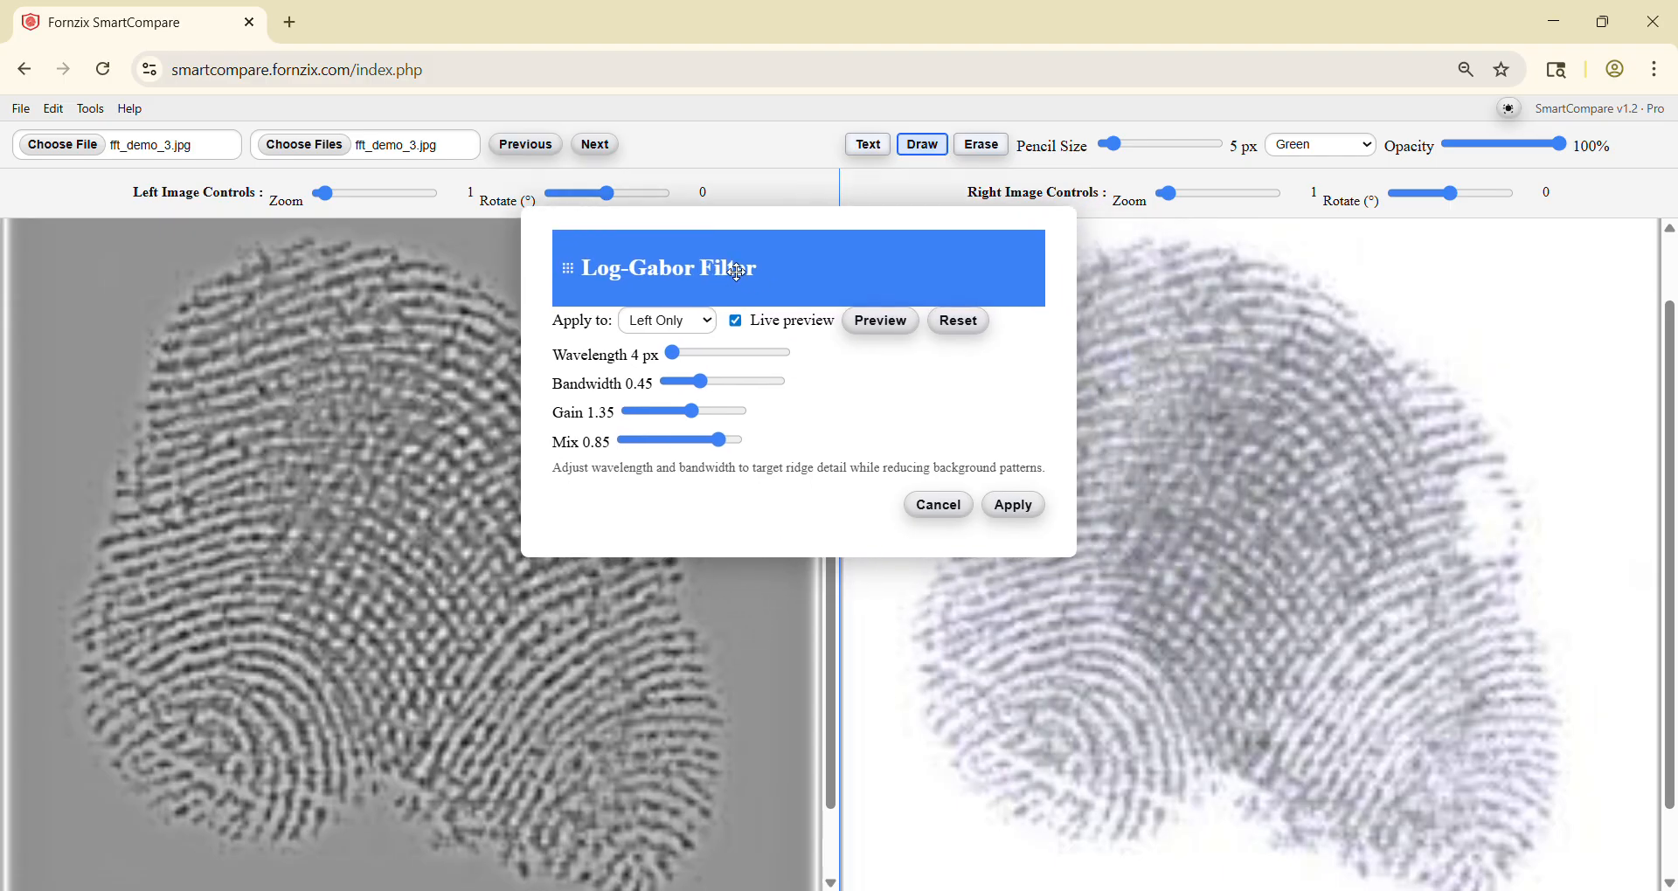
{"action": "left_click", "coordinate": [1014, 505]}
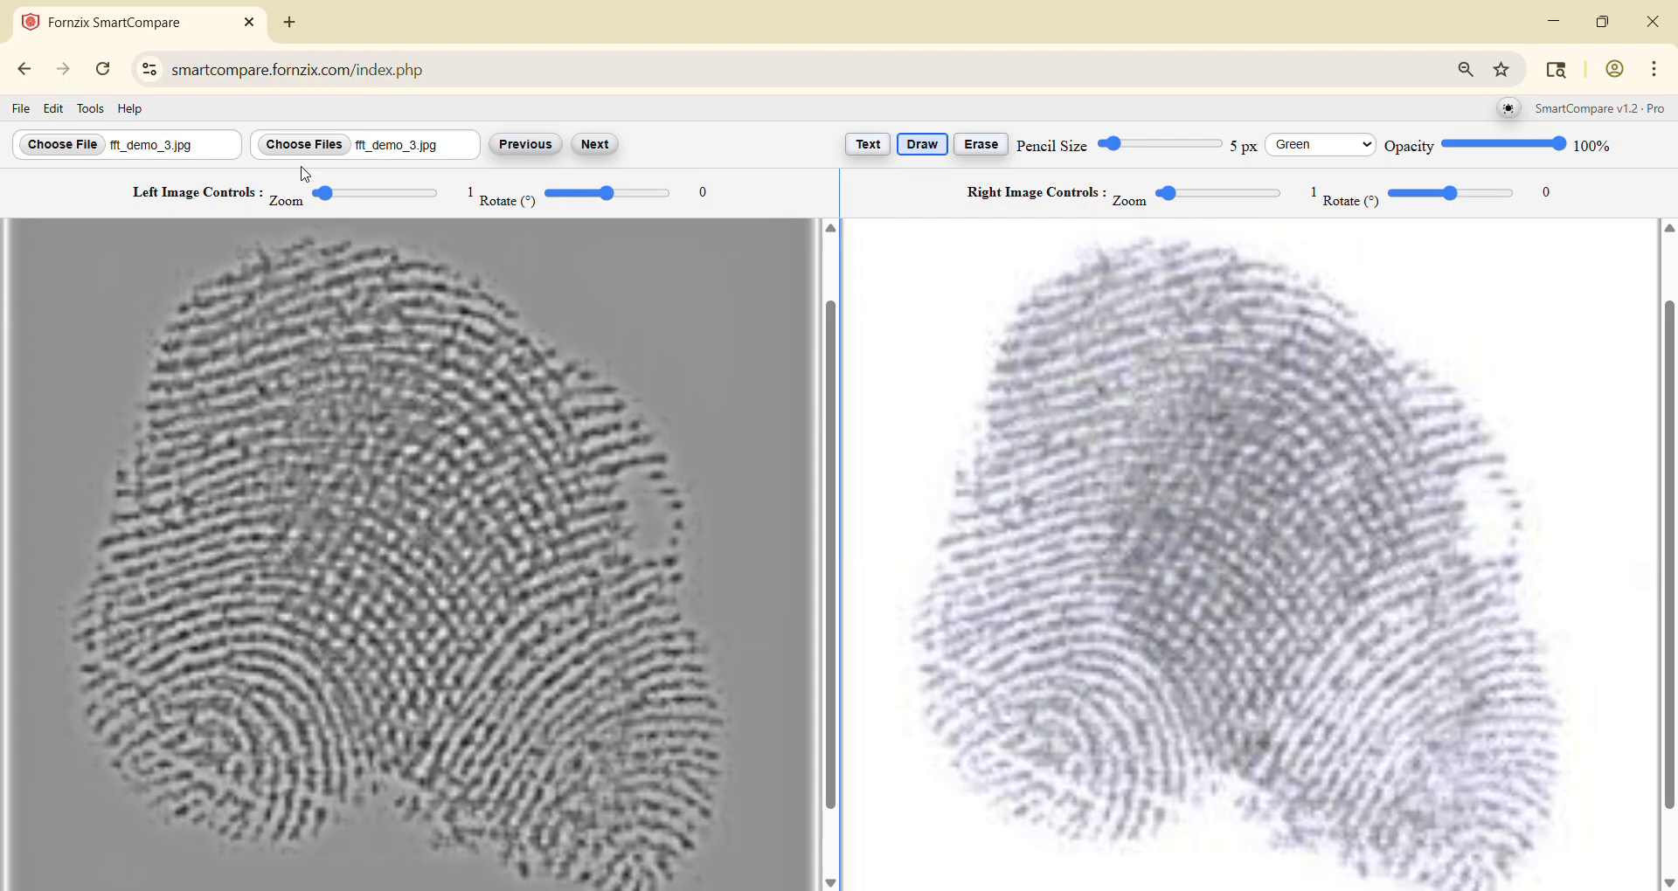
Step: Apply greyscale levels of blacks 77, midtones 150 and whites 238 to the filtered left image
{"action": "left_click", "coordinate": [91, 108]}
{"action": "left_click", "coordinate": [124, 239]}
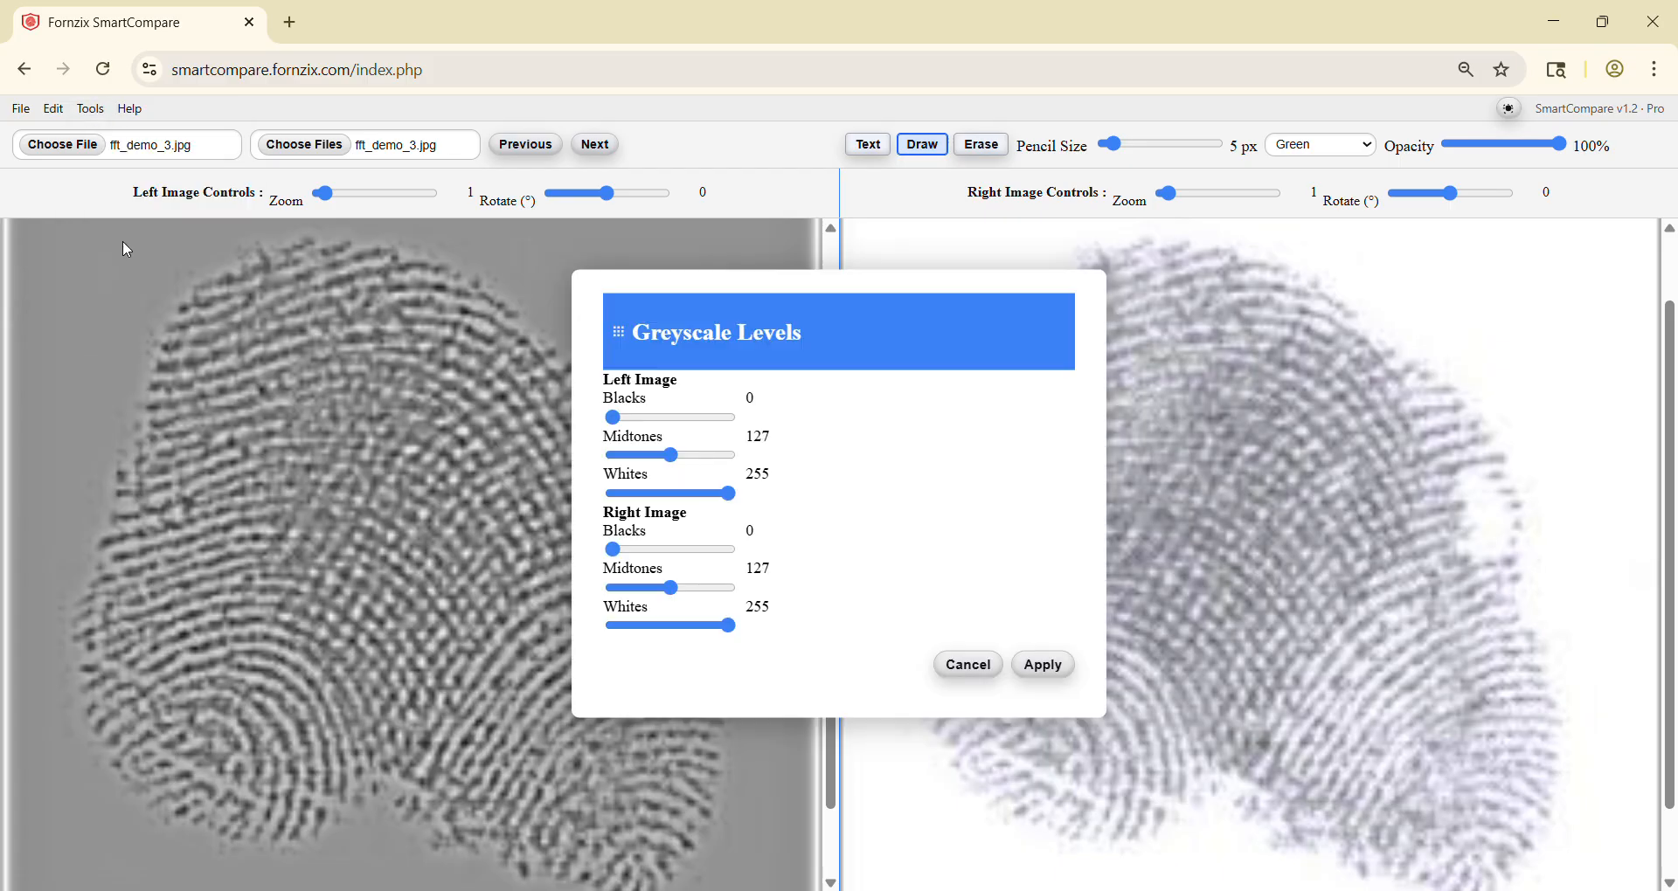
{"action": "left_click_drag", "start_coordinate": [771, 341], "coordinate": [841, 276]}
{"action": "left_click_drag", "start_coordinate": [740, 389], "coordinate": [761, 386]}
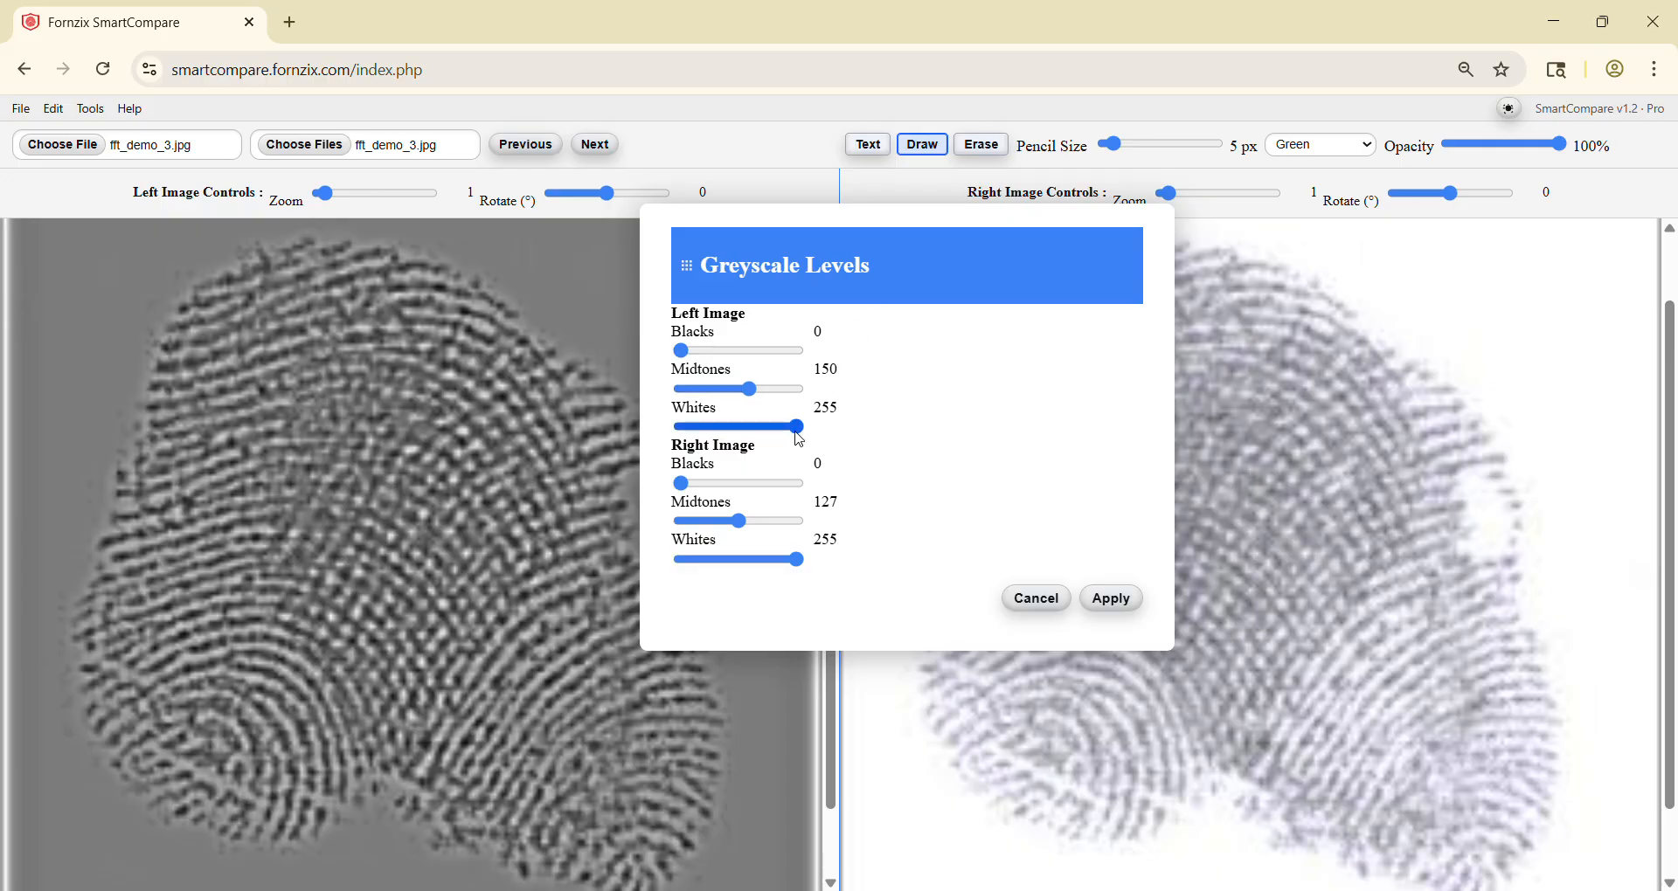
{"action": "left_click_drag", "start_coordinate": [800, 440], "coordinate": [790, 437]}
{"action": "left_click_drag", "start_coordinate": [683, 351], "coordinate": [722, 359]}
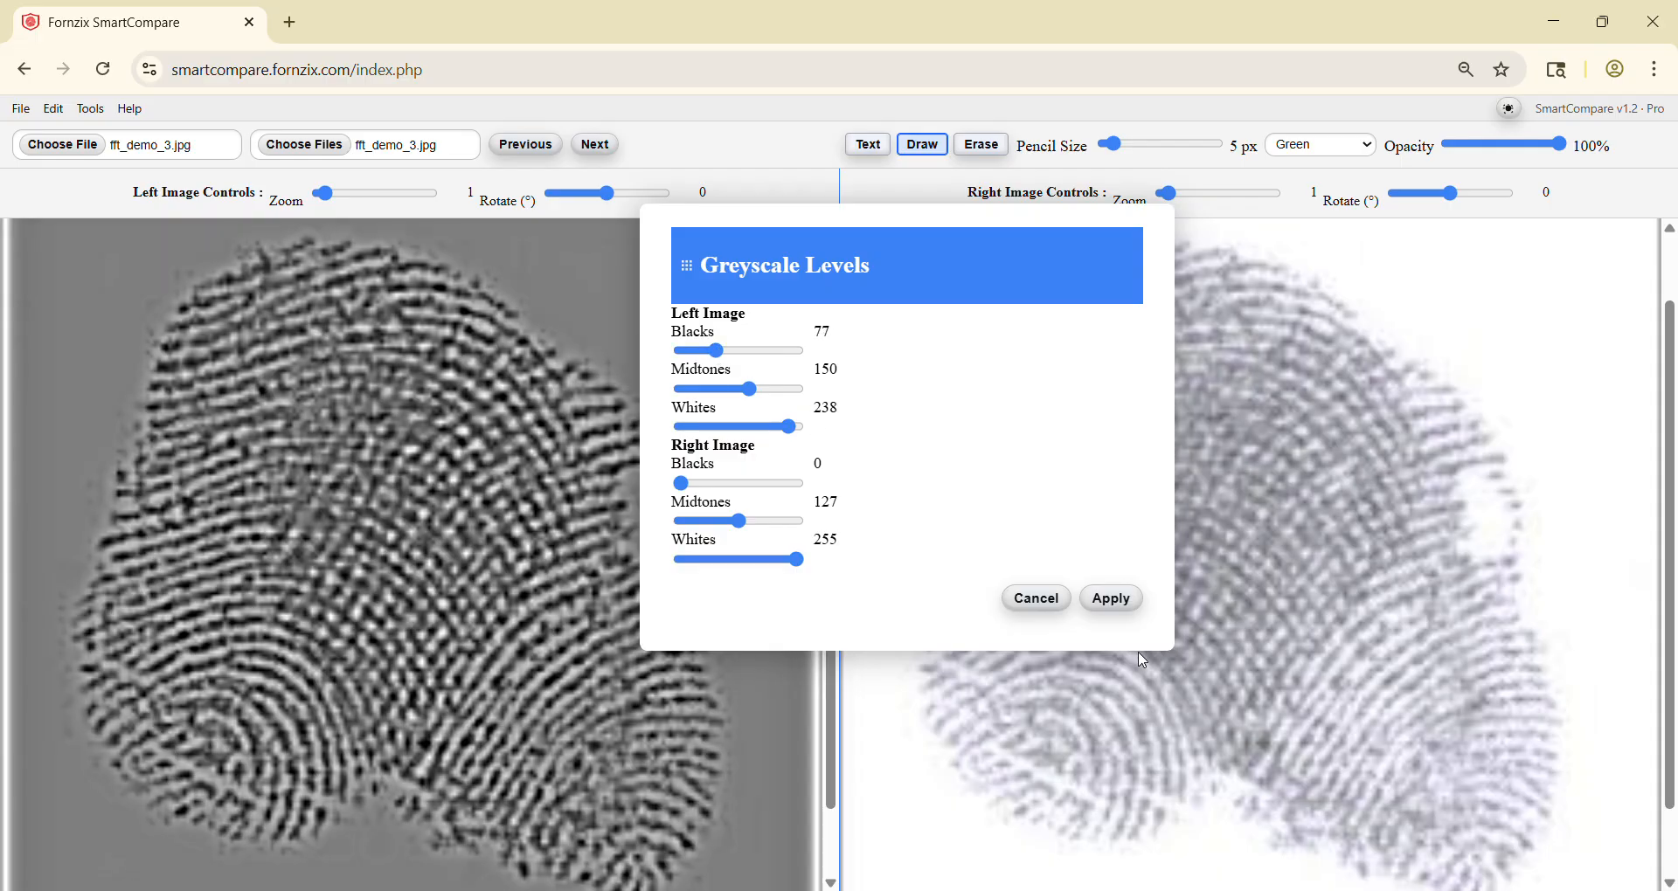
{"action": "left_click", "coordinate": [1134, 600]}
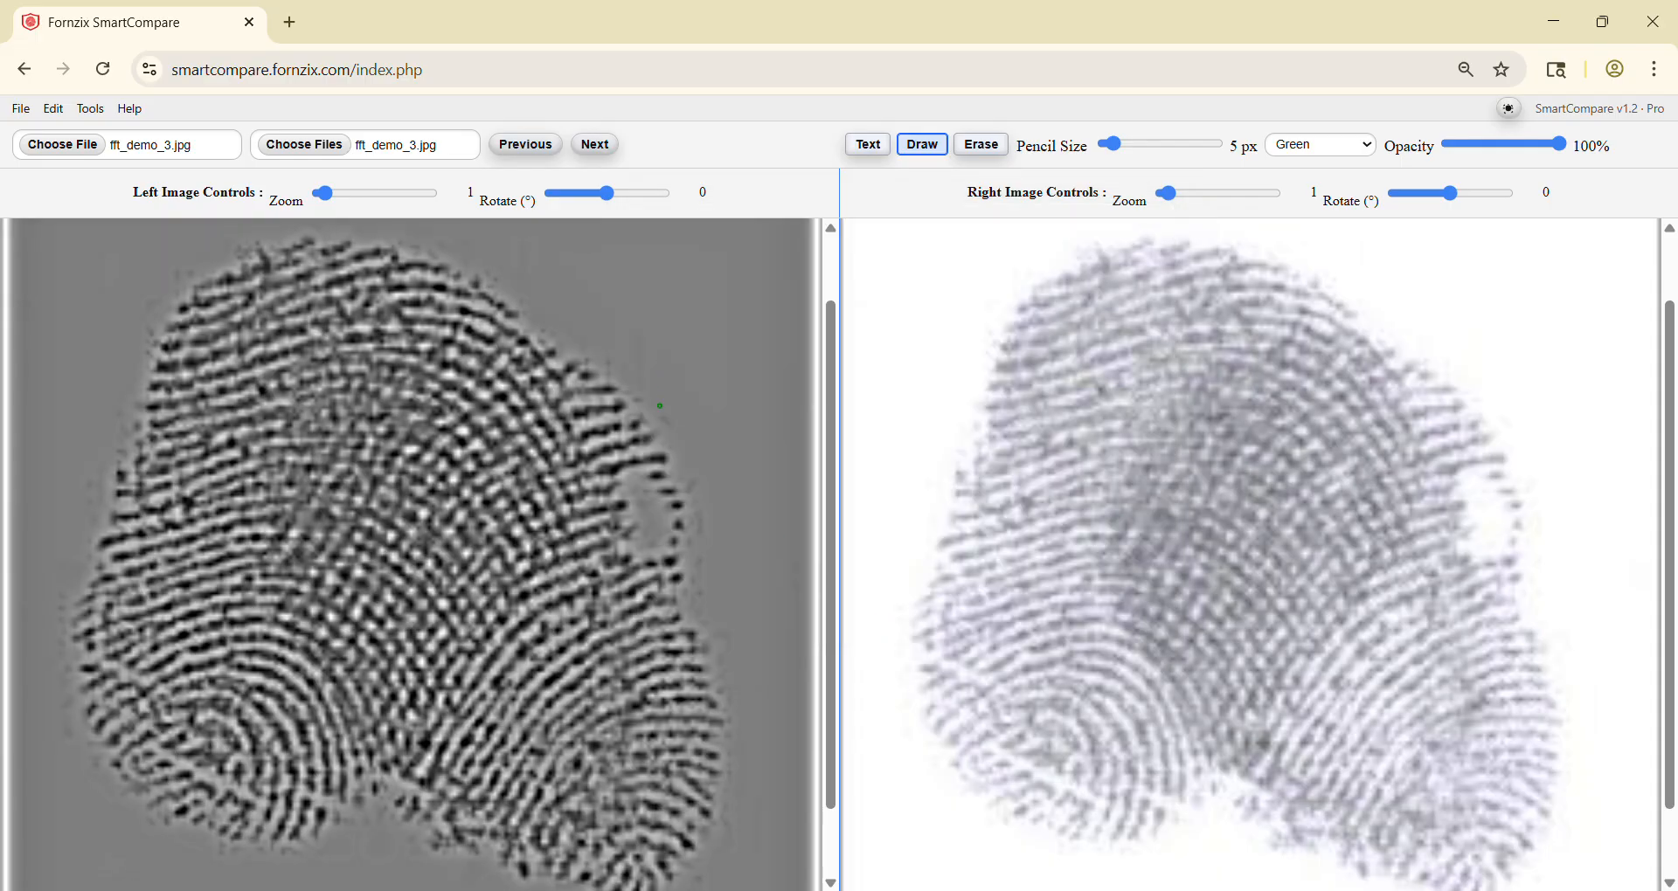
Step: With a yellow 14 px pencil, mark a point near the left print's outer edge and draw two crossing curves over the overlapping ridges
{"action": "left_click", "coordinate": [1311, 145]}
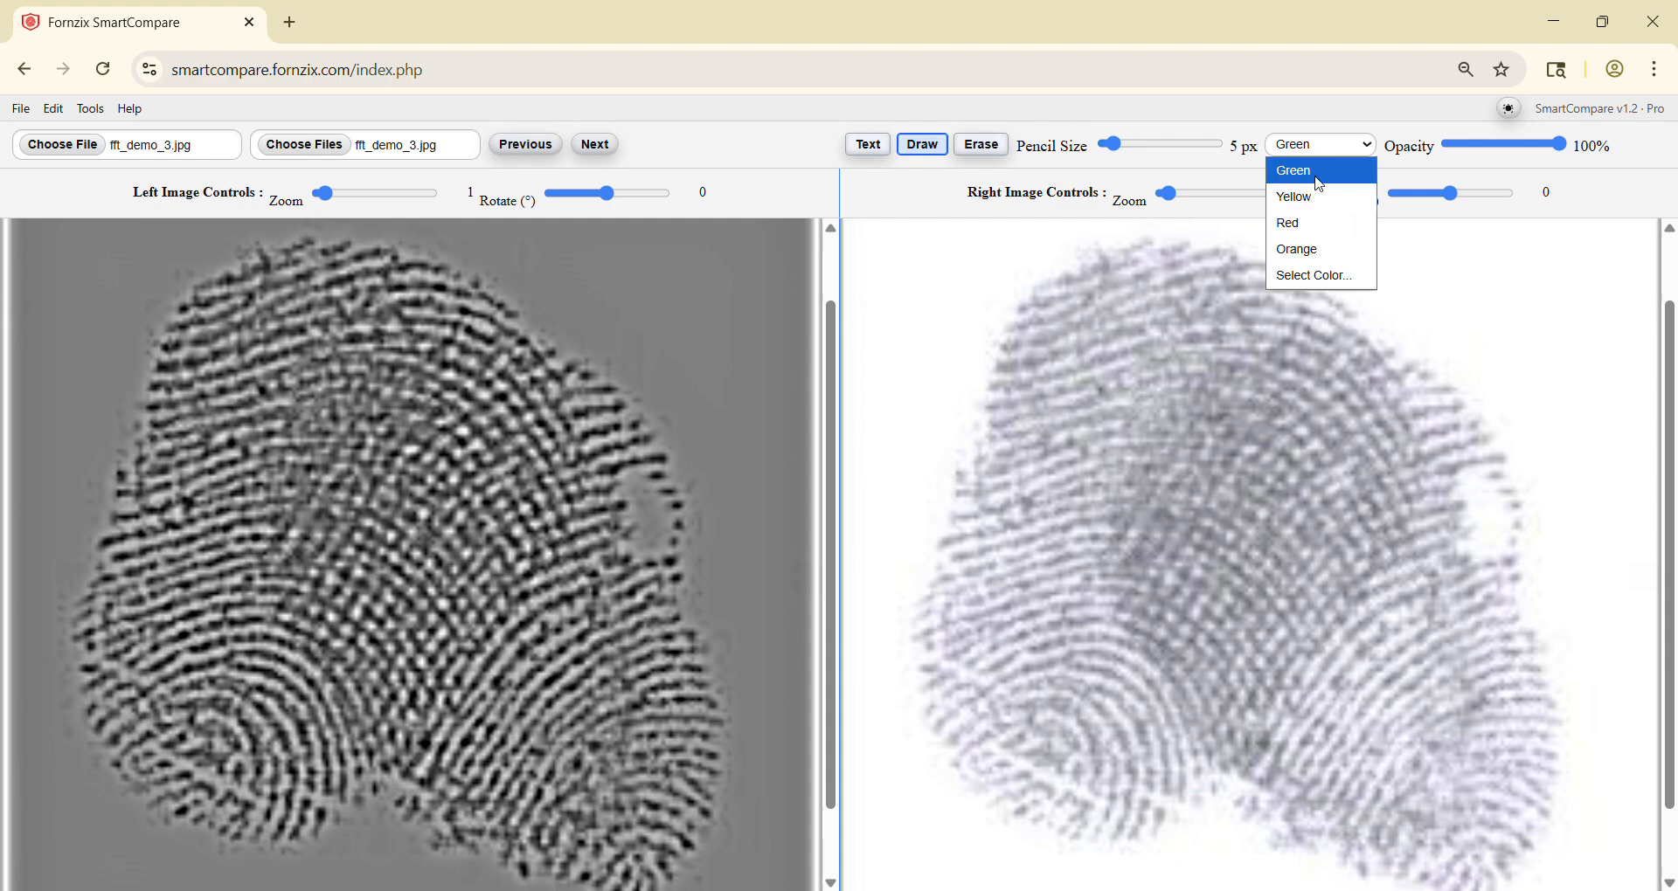
{"action": "left_click", "coordinate": [1318, 194]}
{"action": "left_click", "coordinate": [1134, 145]}
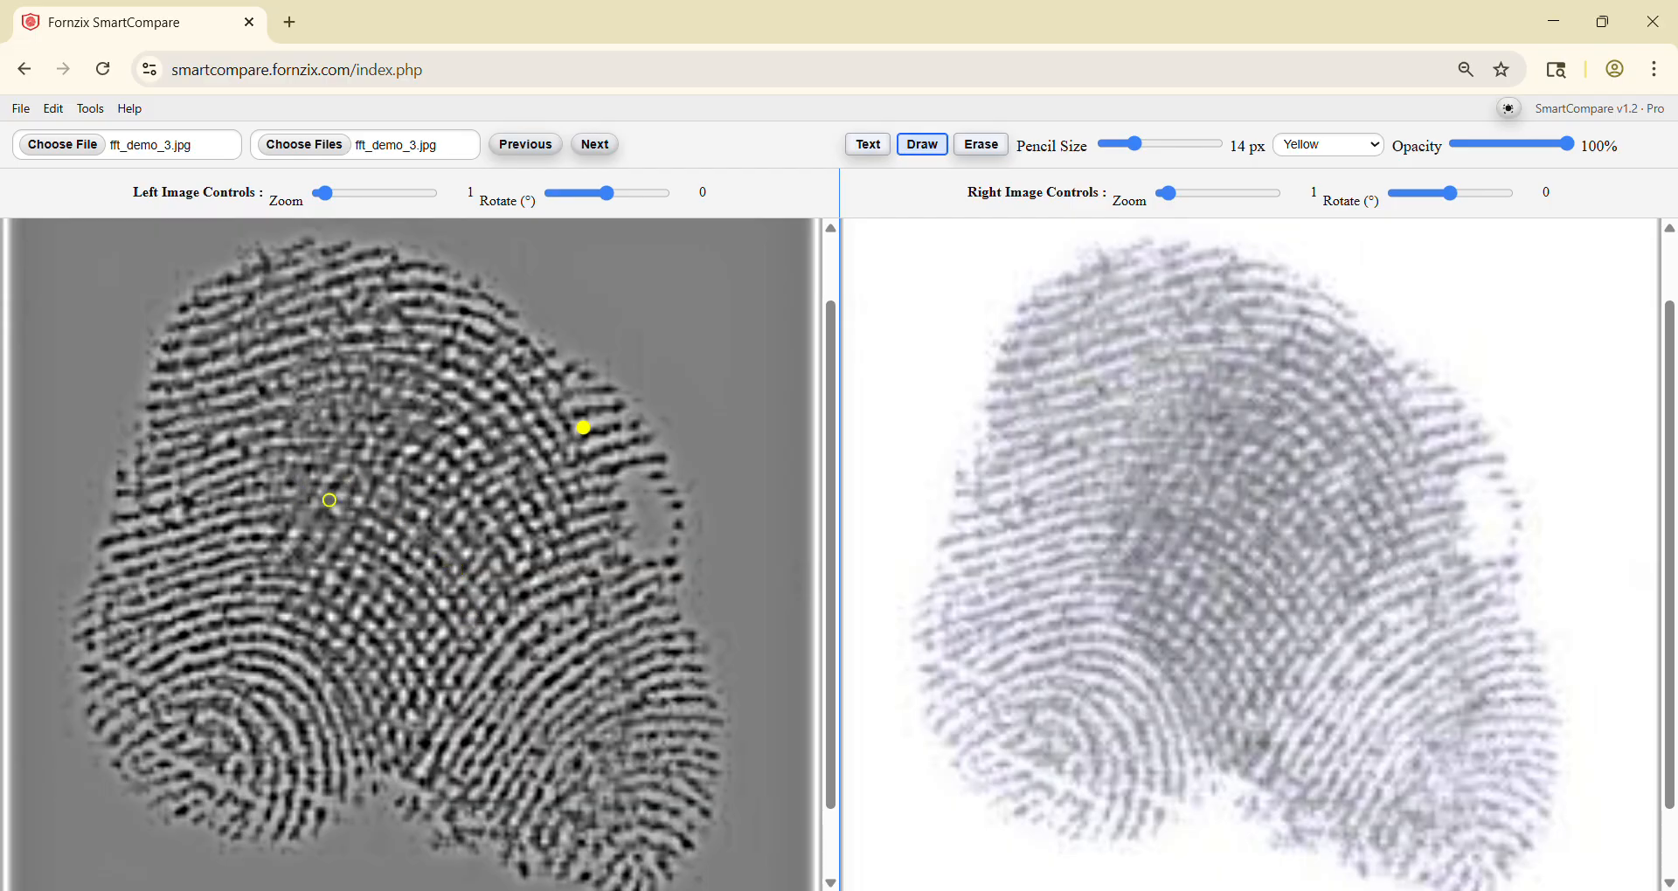
{"action": "mouse_move", "coordinate": [343, 498]}
{"action": "left_mouse_down"}
{"action": "mouse_move", "coordinate": [437, 545]}
{"action": "mouse_move", "coordinate": [454, 590]}
{"action": "left_mouse_up"}
{"action": "mouse_move", "coordinate": [542, 507]}
{"action": "left_mouse_down"}
{"action": "mouse_move", "coordinate": [447, 532]}
{"action": "mouse_move", "coordinate": [403, 617]}
{"action": "left_mouse_up"}
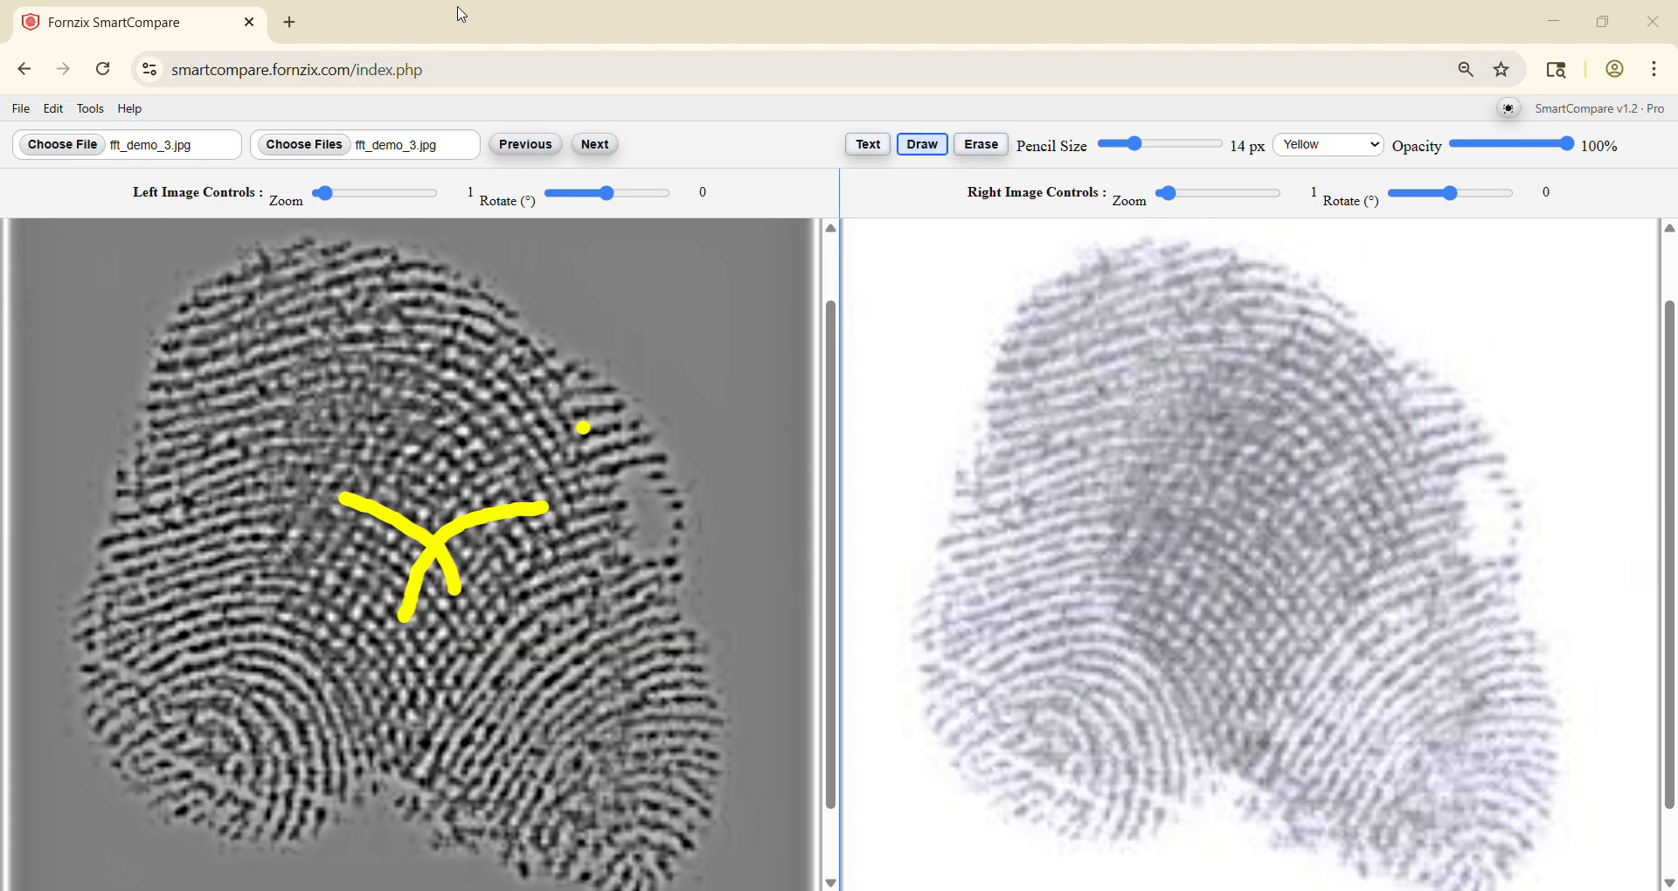
Step: Reload the page to clear the workspace and load cyanoacrylate_3.jpg as the left image
{"action": "left_click", "coordinate": [104, 72]}
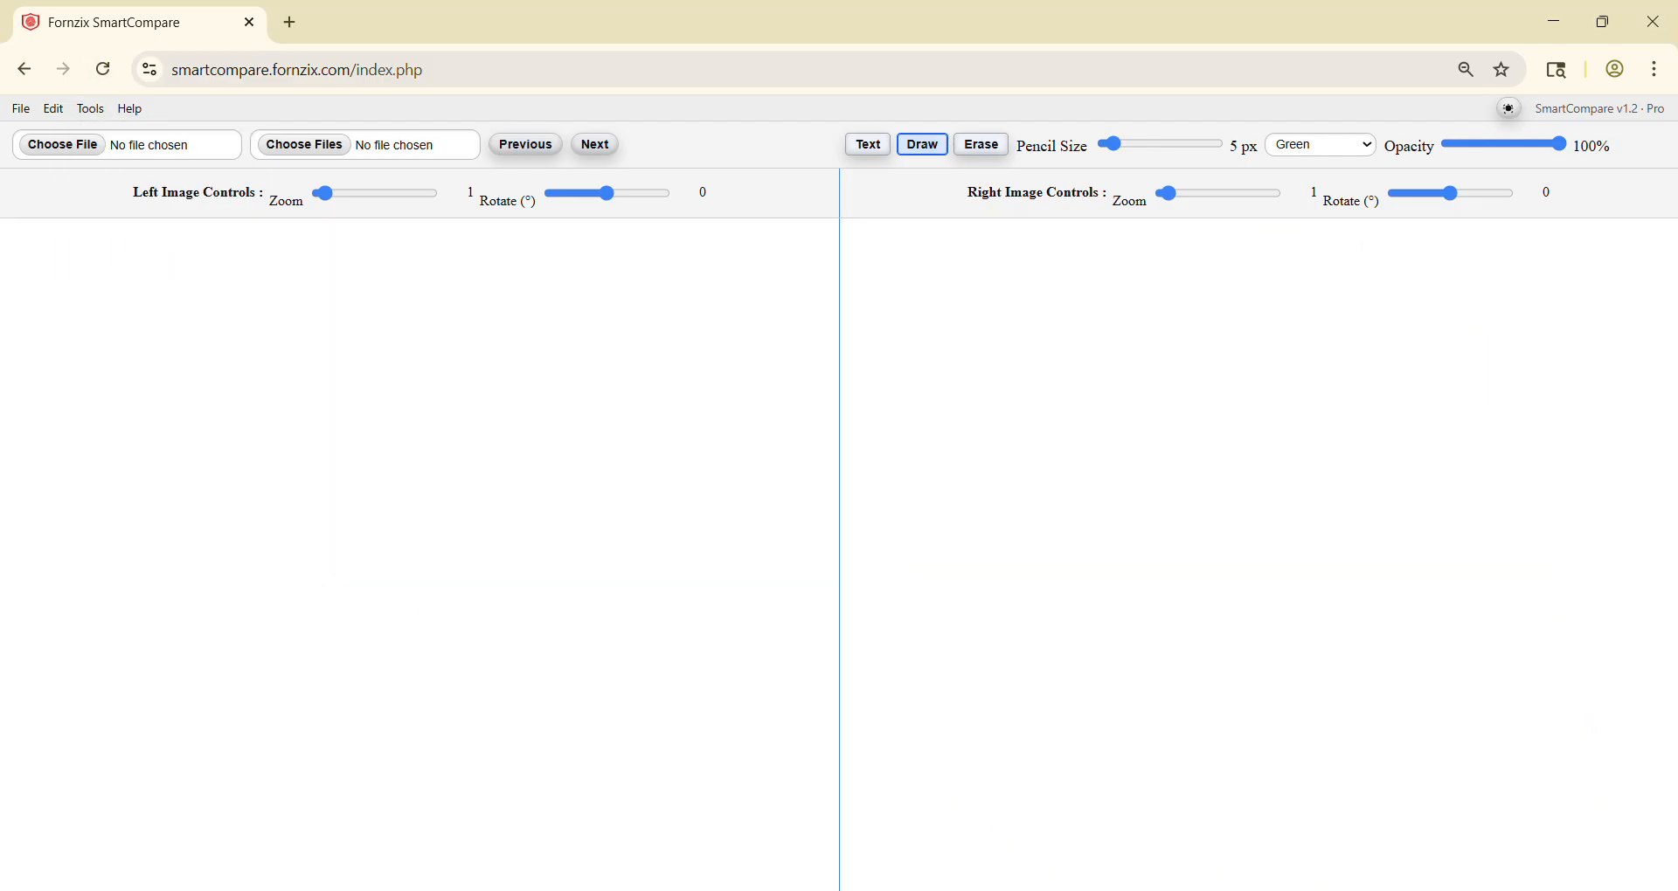
{"action": "key", "text": "alt+Tab"}
{"action": "left_click_drag", "start_coordinate": [1045, 482], "coordinate": [560, 562]}
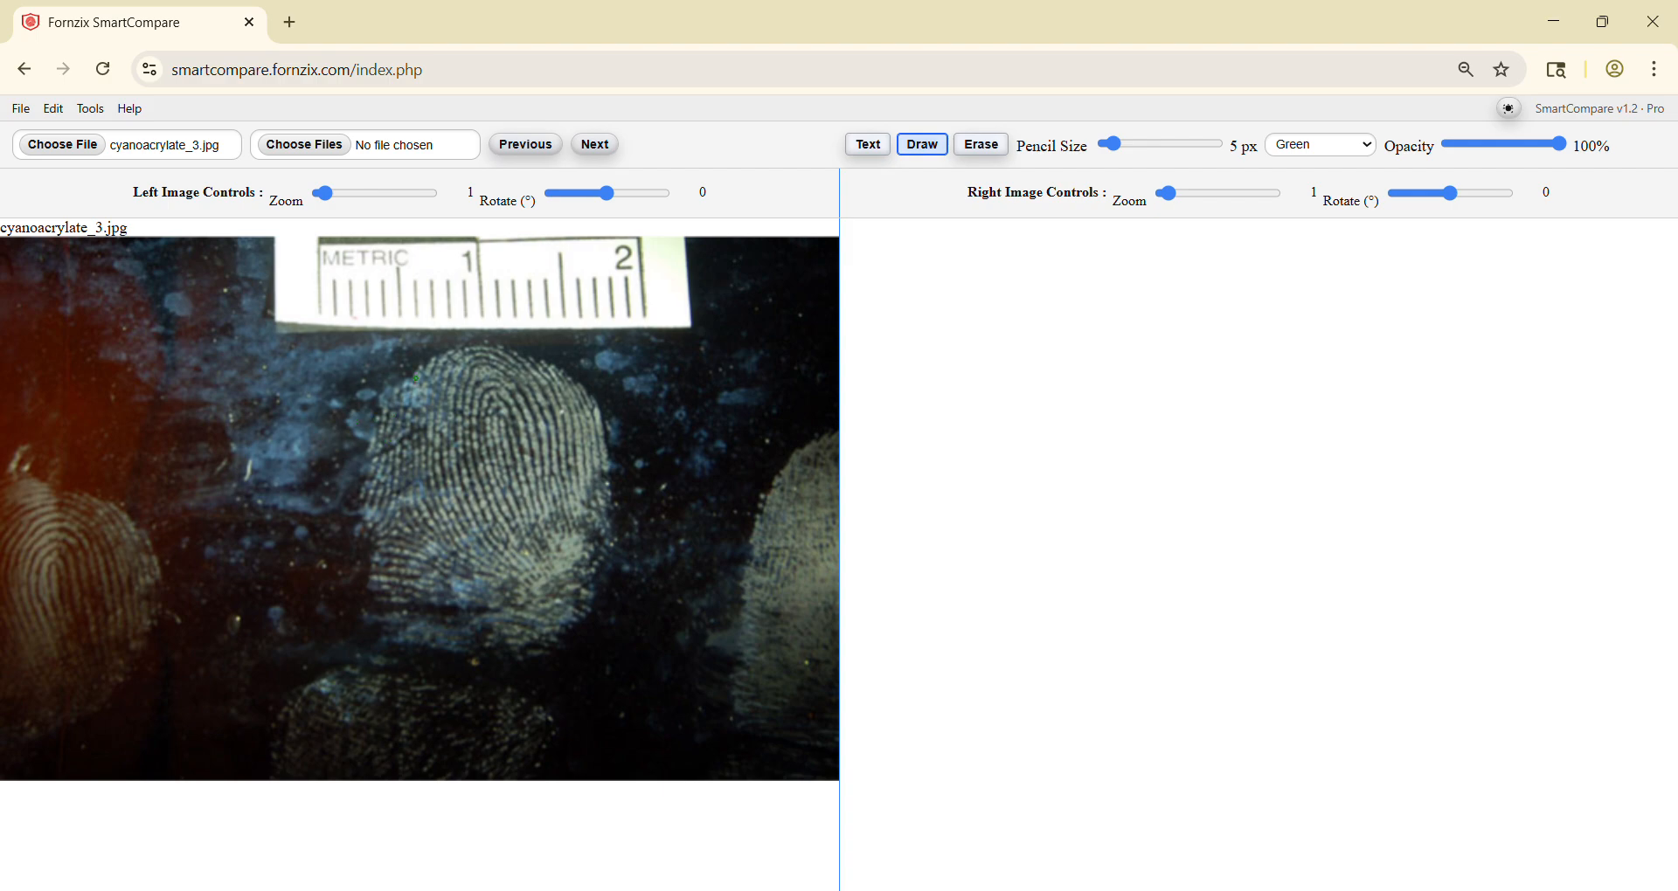
Step: Enlarge the left image to 2.1 zoom and centre the fingerprint below the metric scale in the view
{"action": "scroll", "coordinate": [439, 450], "scroll_direction": "up", "scroll_amount": 5}
{"action": "left_click_drag", "start_coordinate": [576, 478], "coordinate": [499, 459]}
{"action": "scroll", "coordinate": [457, 481], "scroll_direction": "up", "scroll_amount": 8}
{"action": "scroll", "coordinate": [499, 459], "scroll_direction": "down", "scroll_amount": 2}
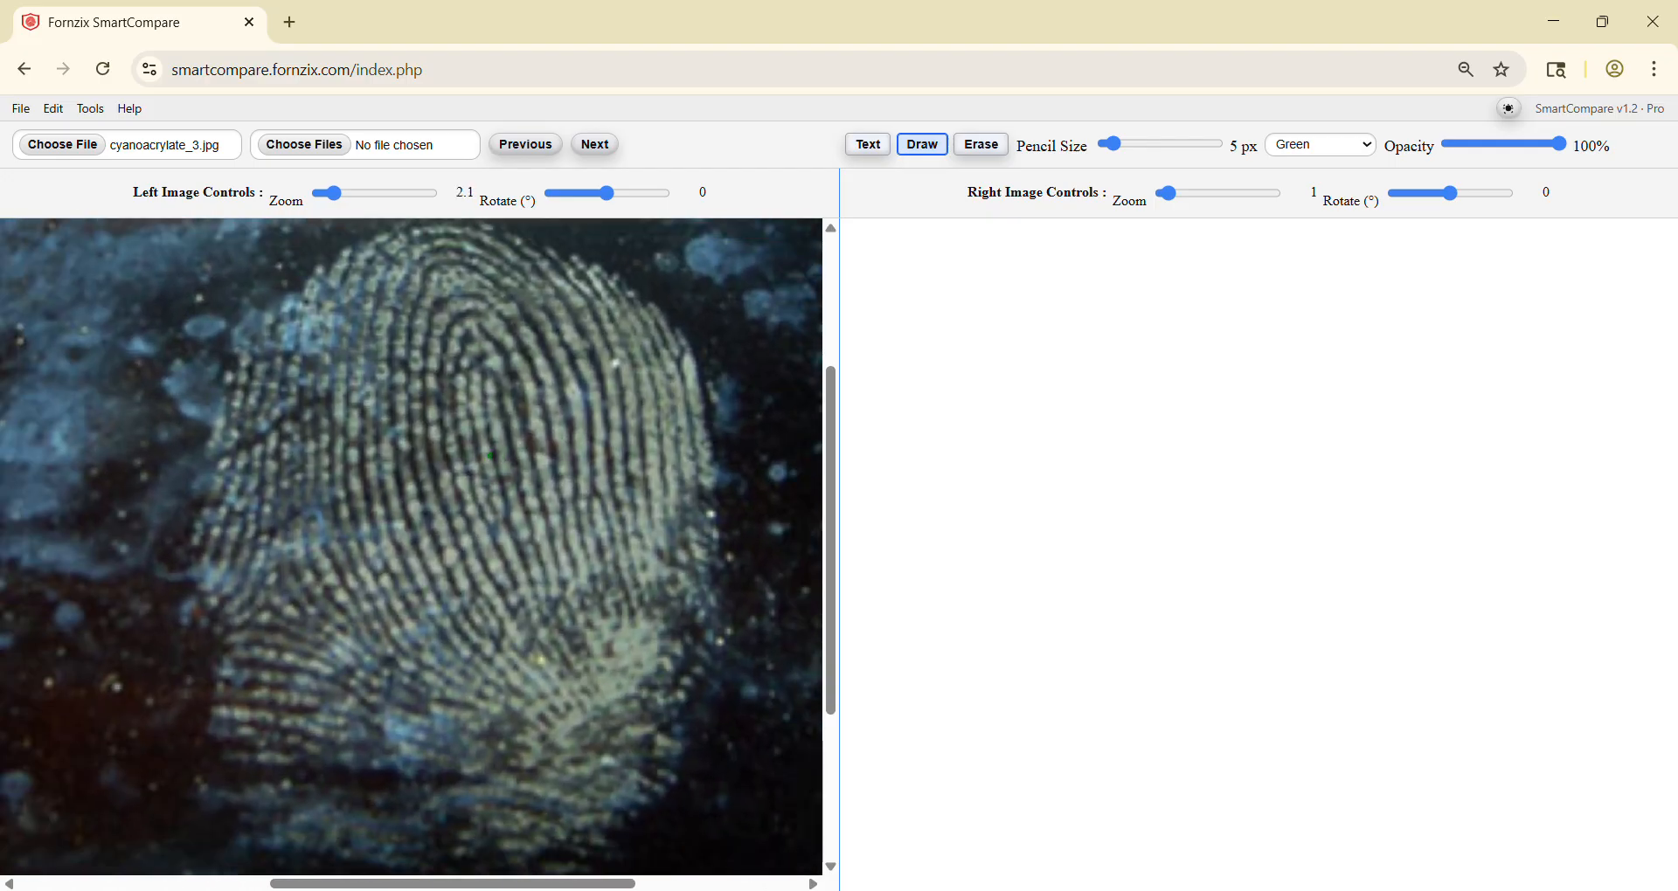
Step: Convert the left image only to greyscale
{"action": "left_click", "coordinate": [95, 111]}
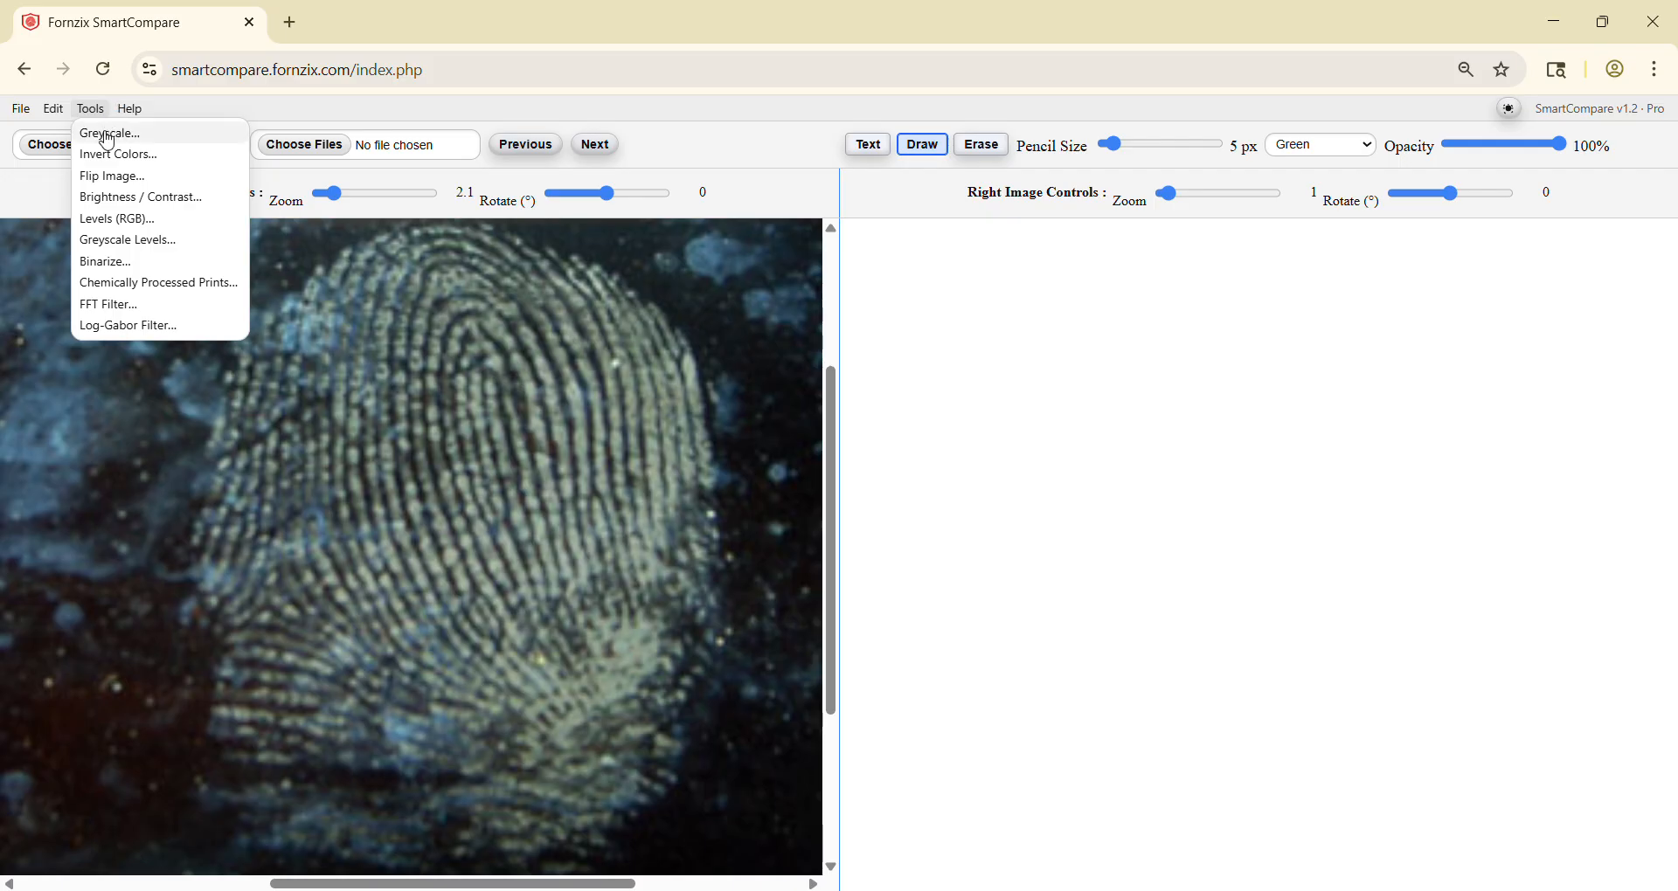
{"action": "left_click", "coordinate": [111, 135]}
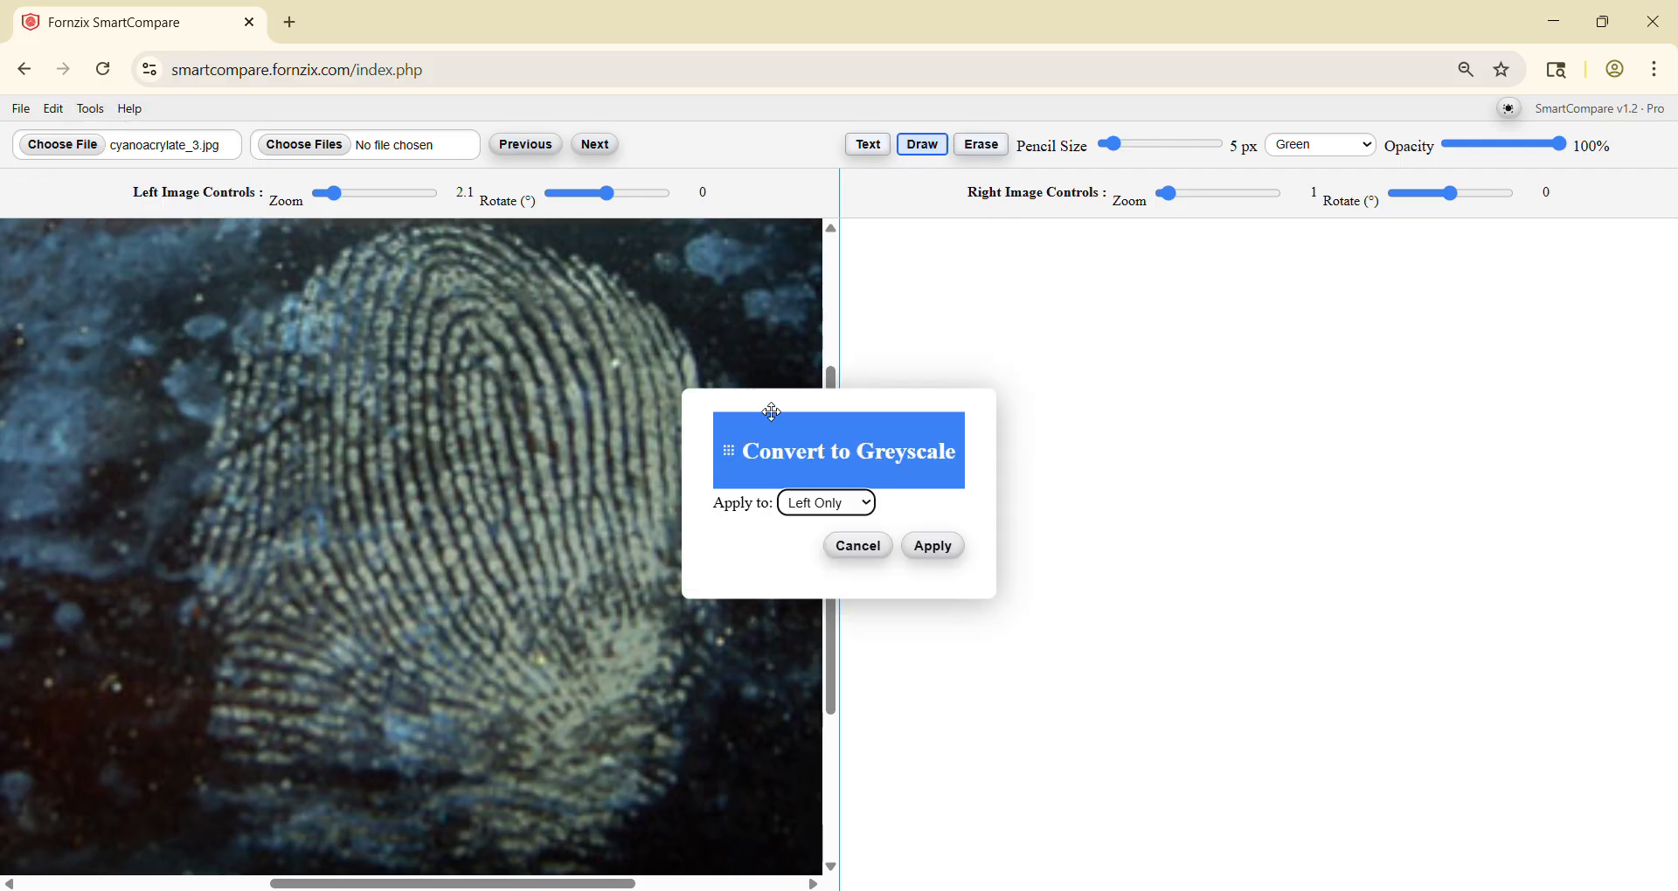
{"action": "left_click_drag", "start_coordinate": [734, 451], "coordinate": [978, 407]}
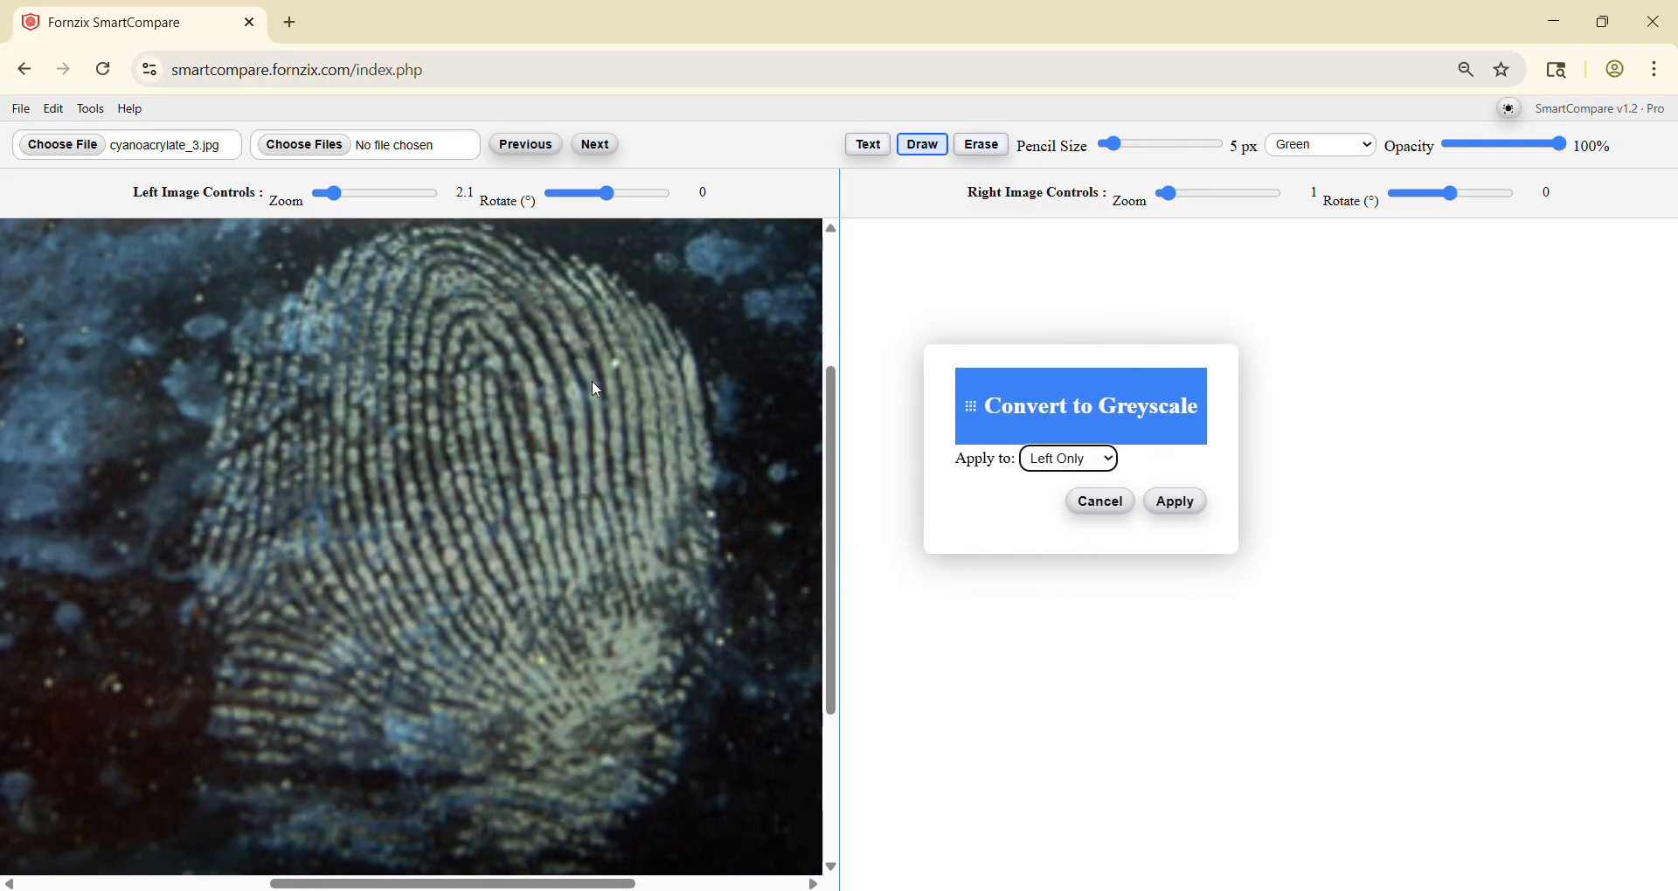
{"action": "left_click", "coordinate": [1192, 504]}
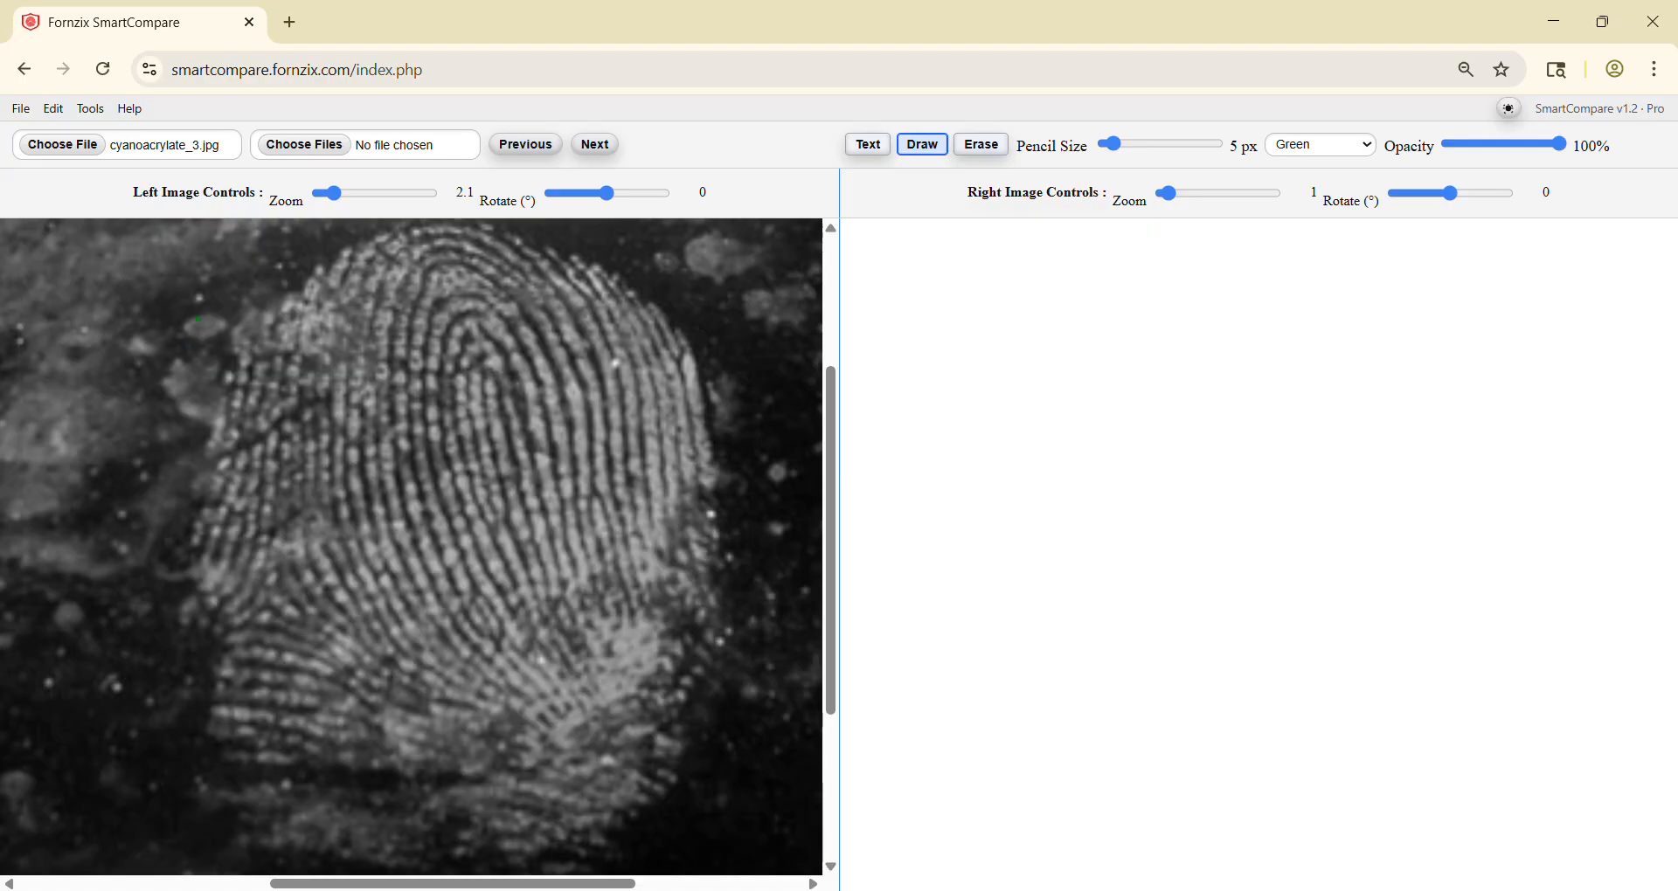
Step: Invert the colours of the left image only
{"action": "left_click", "coordinate": [90, 109]}
{"action": "left_click", "coordinate": [103, 156]}
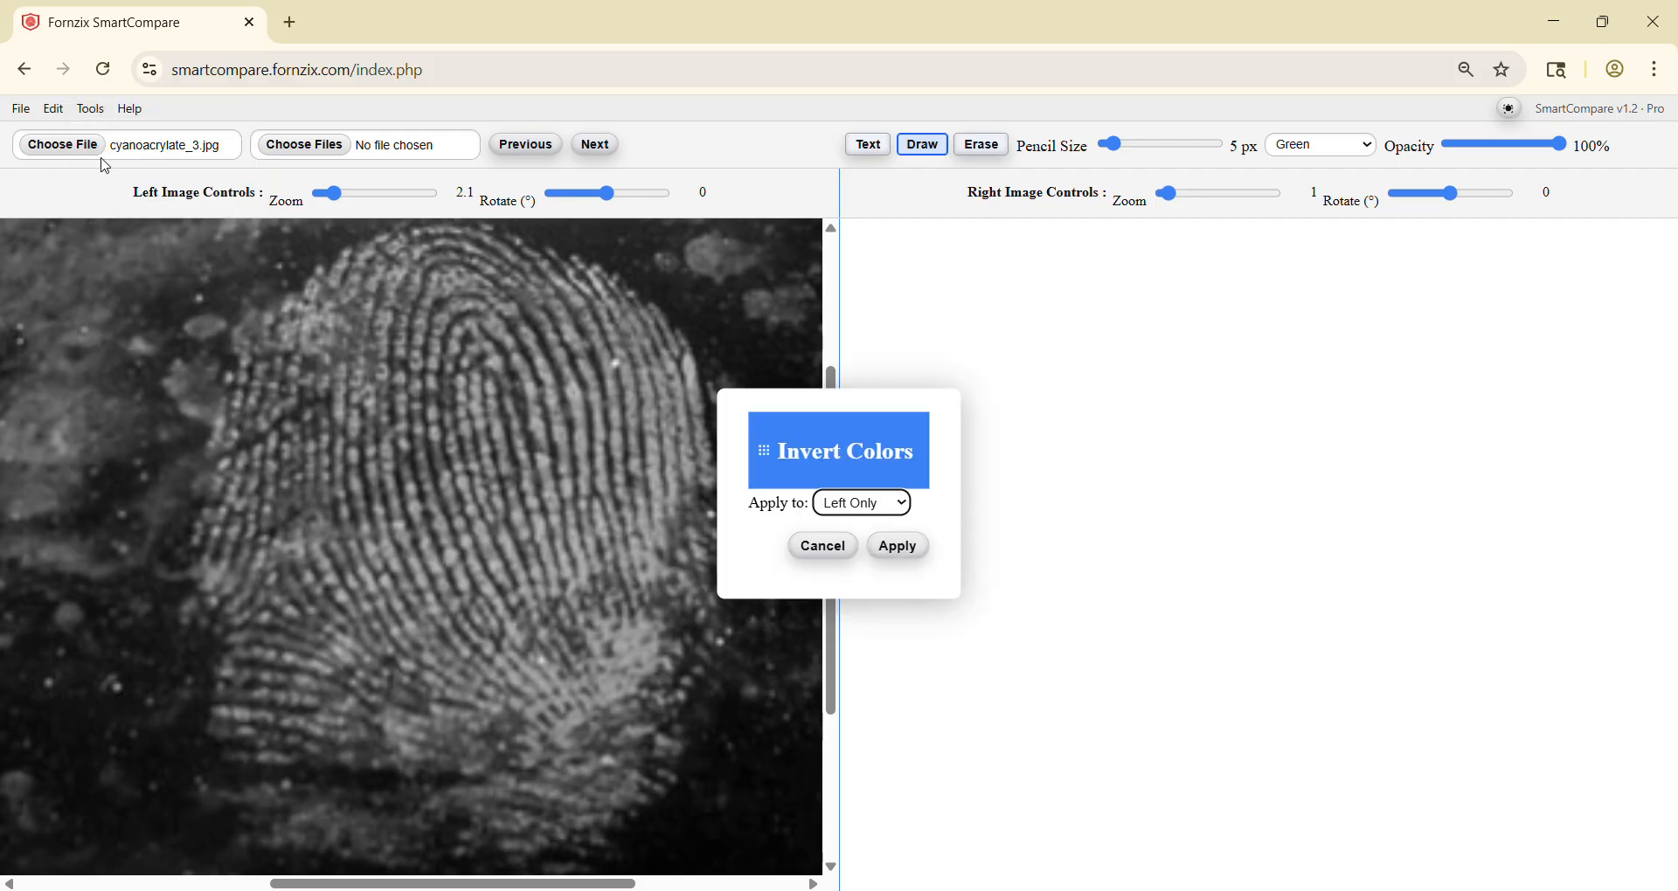
{"action": "left_click_drag", "start_coordinate": [792, 446], "coordinate": [962, 397]}
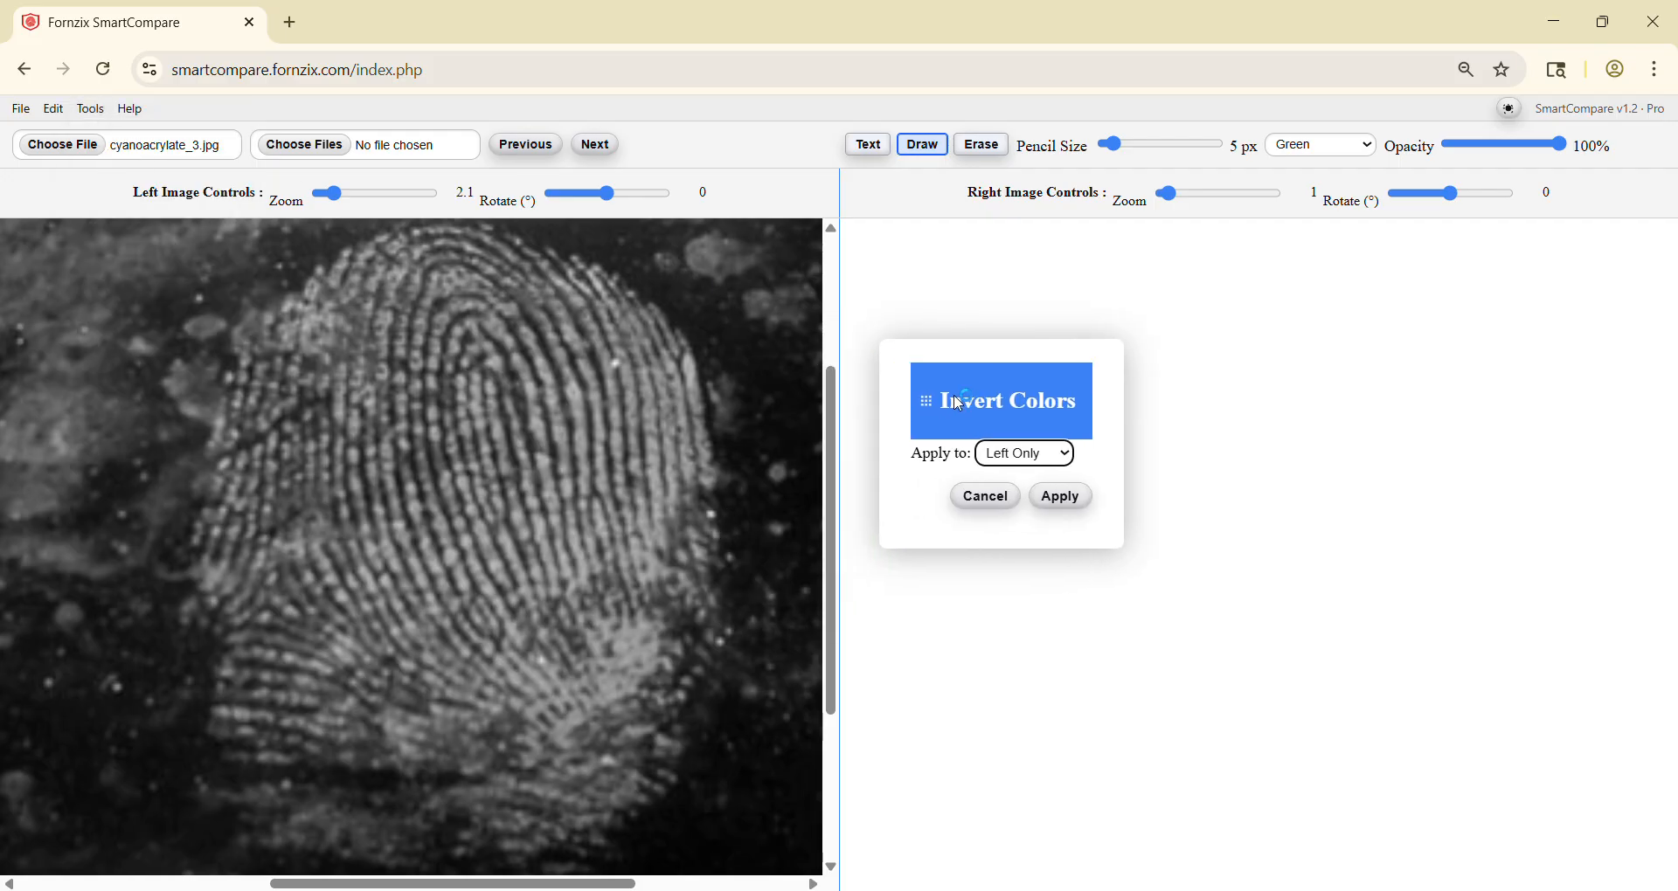
{"action": "left_click", "coordinate": [1063, 498]}
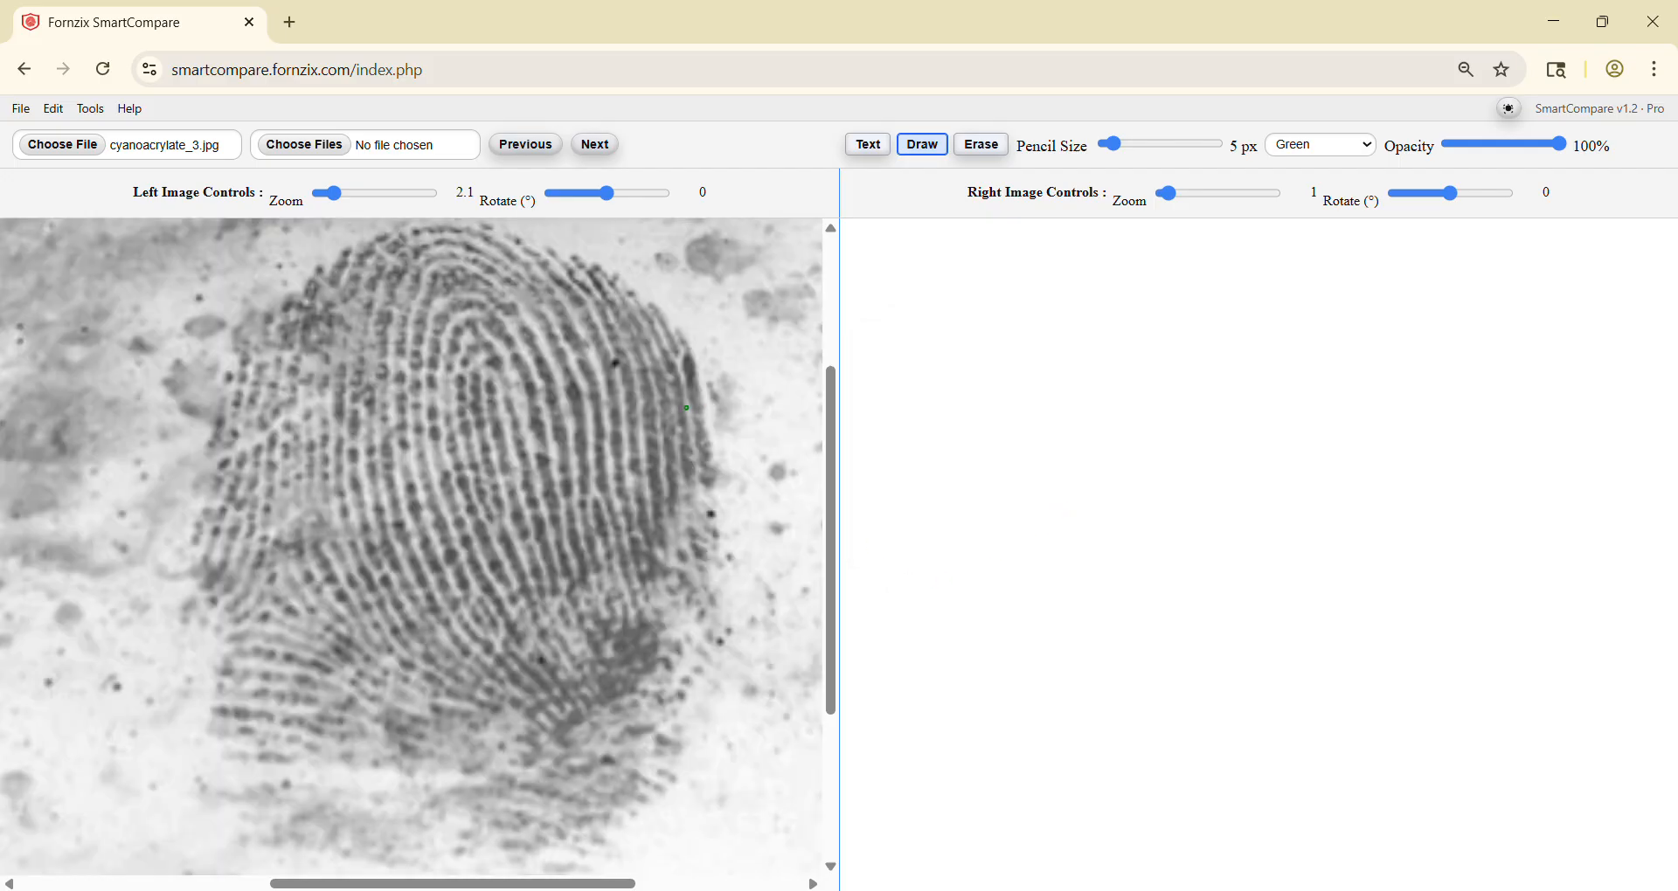
Step: Set the left image's brightness to -22 and contrast to 88, and apply the adjustment
{"action": "left_click", "coordinate": [91, 109]}
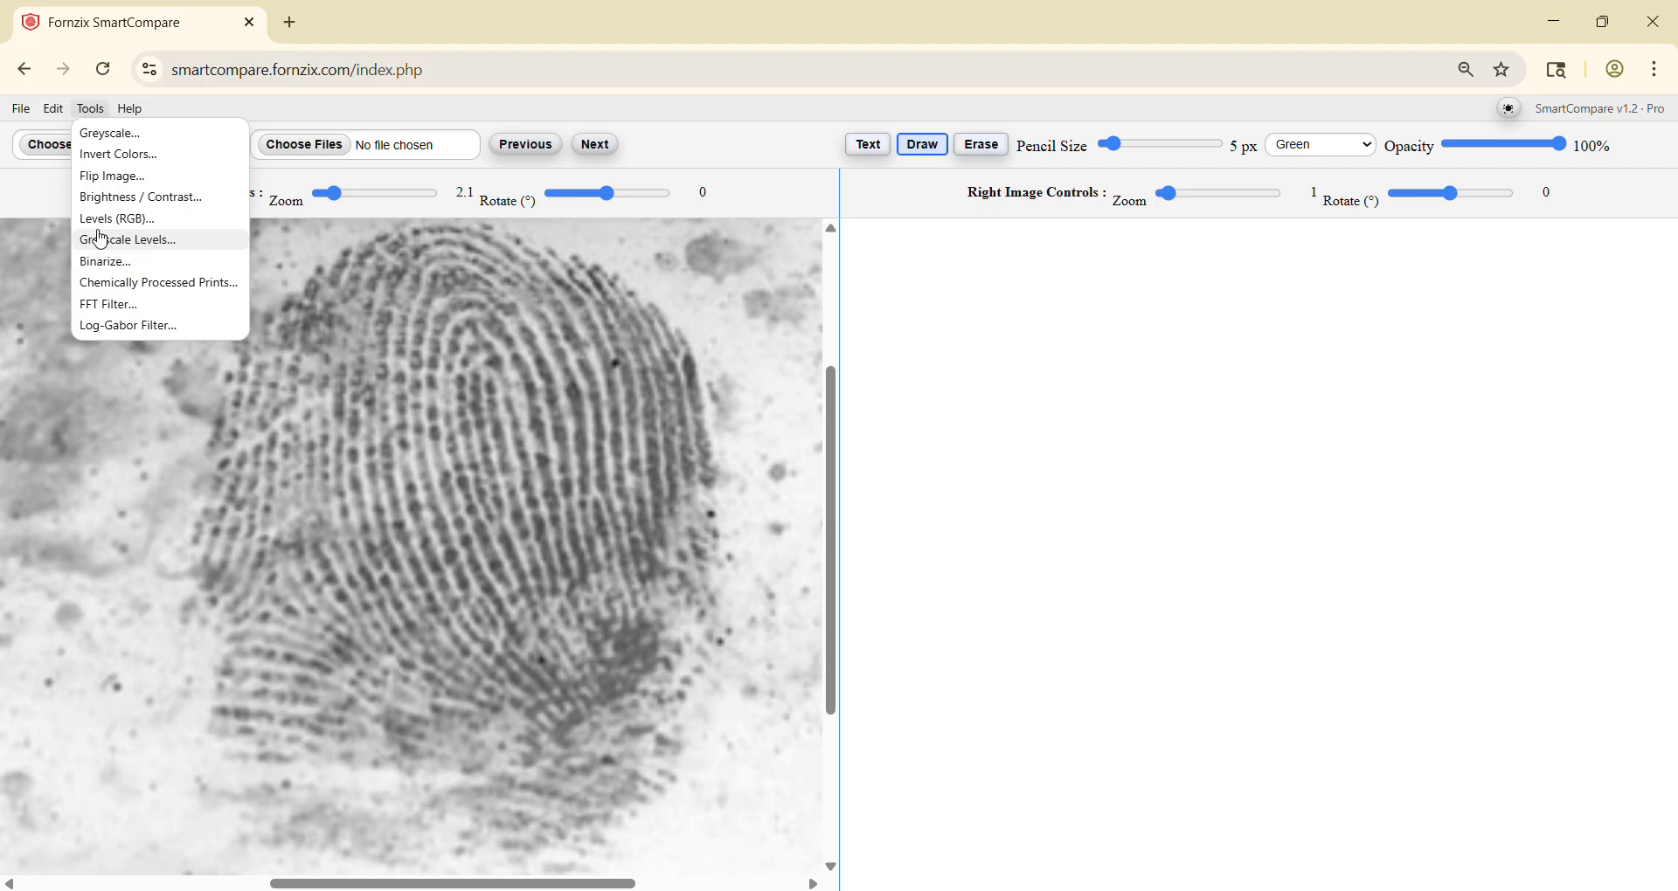
{"action": "left_click", "coordinate": [105, 197]}
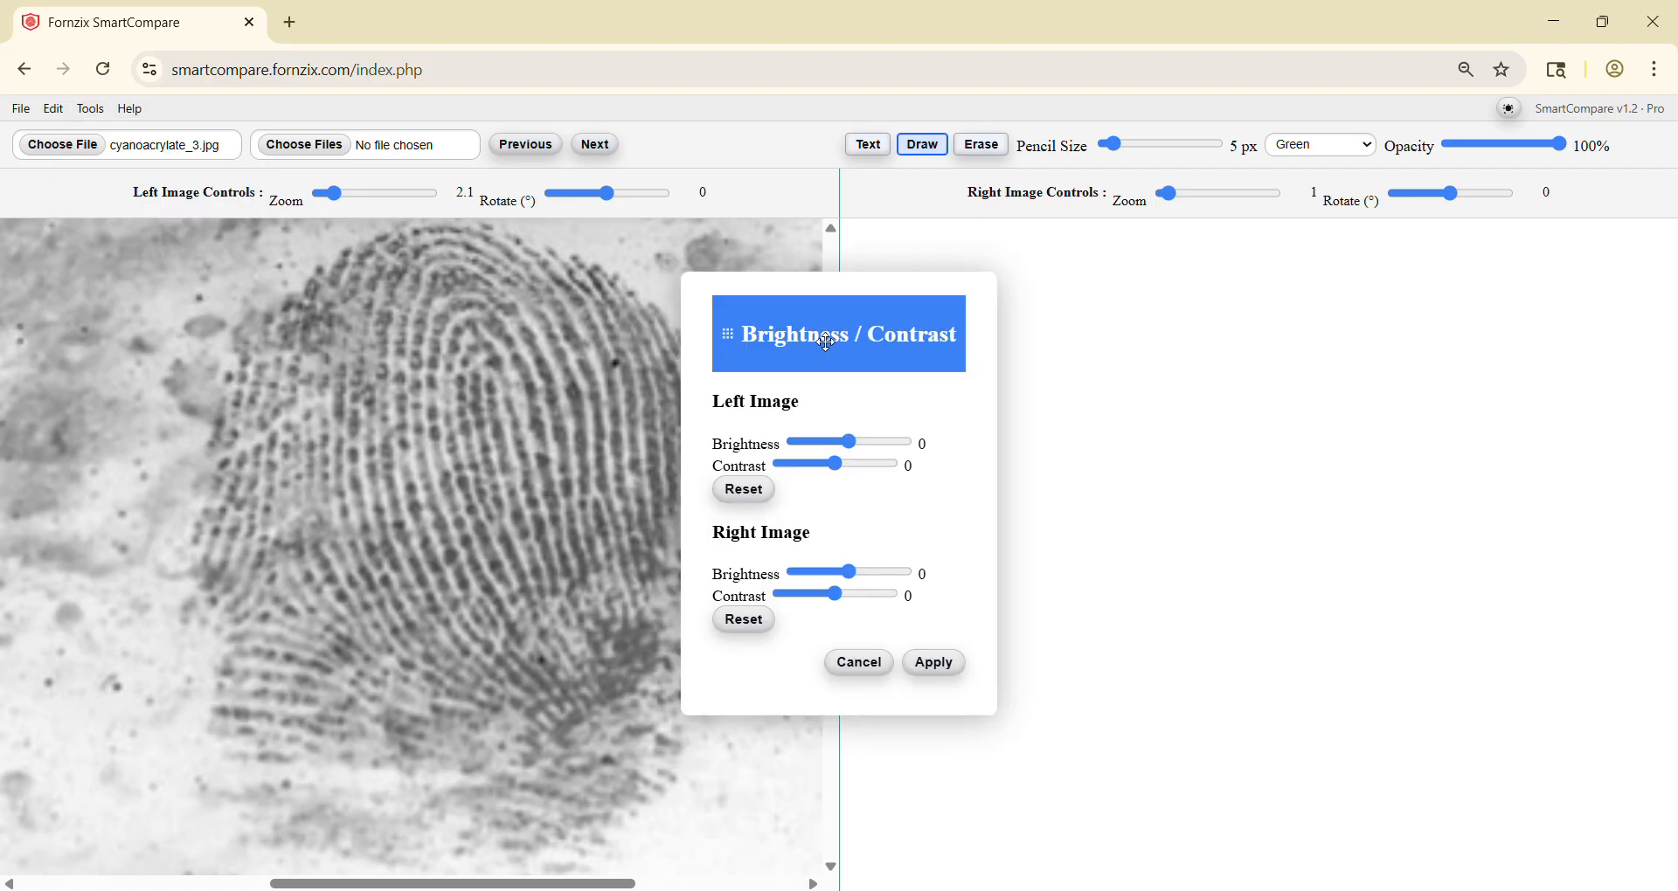
{"action": "left_click_drag", "start_coordinate": [820, 335], "coordinate": [979, 311]}
{"action": "mouse_move", "coordinate": [1002, 425]}
{"action": "left_mouse_down"}
{"action": "mouse_move", "coordinate": [1022, 449]}
{"action": "mouse_move", "coordinate": [989, 437]}
{"action": "mouse_move", "coordinate": [1040, 448]}
{"action": "mouse_move", "coordinate": [999, 431]}
{"action": "left_mouse_up"}
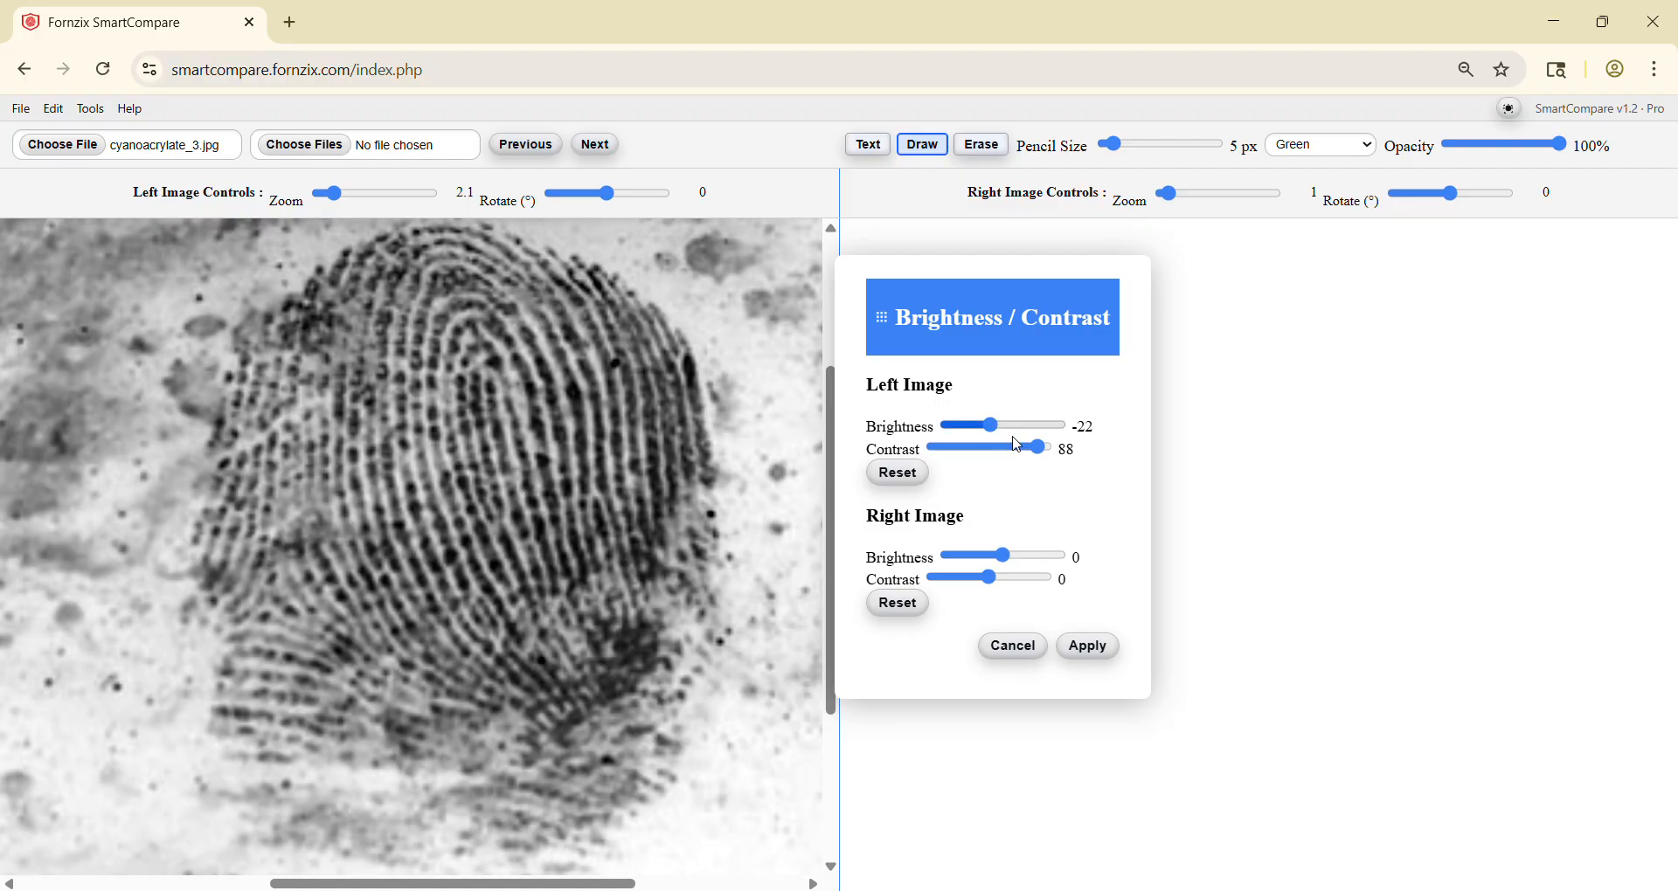
{"action": "left_click", "coordinate": [1086, 646]}
Step: With a yellow 15 px pencil, mark five ridge points on the left print, from the core down to the lower ridges
{"action": "left_click_drag", "start_coordinate": [1112, 144], "coordinate": [1135, 144]}
{"action": "left_click", "coordinate": [1324, 145]}
{"action": "left_click", "coordinate": [1301, 194]}
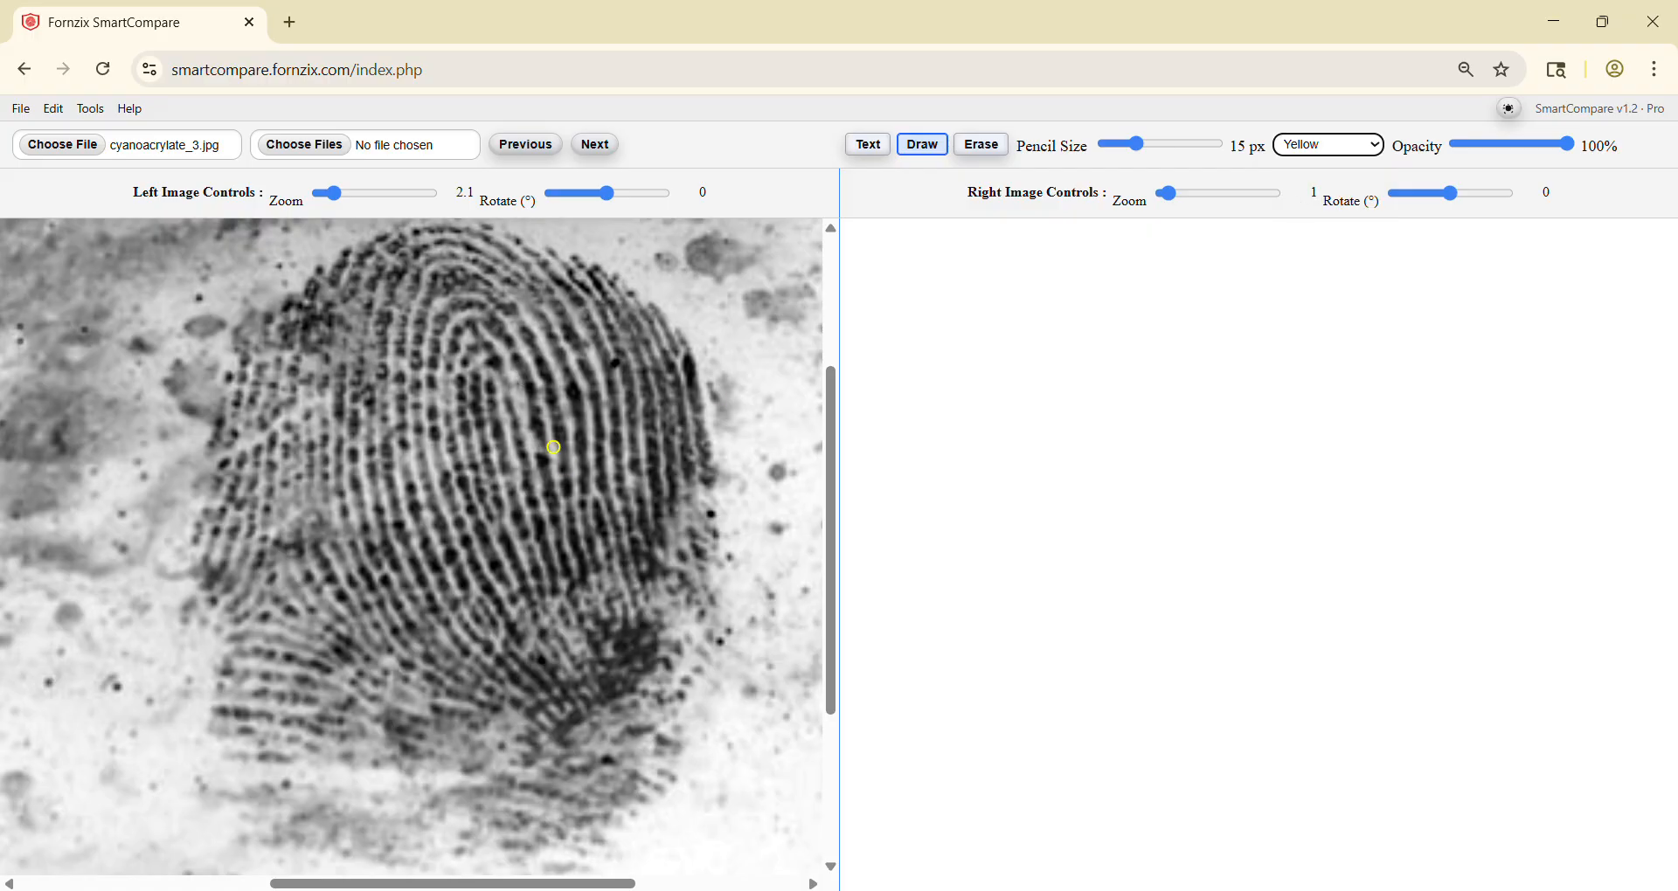
{"action": "left_click", "coordinate": [488, 373]}
{"action": "left_click", "coordinate": [603, 503]}
{"action": "left_click", "coordinate": [480, 598]}
{"action": "left_click", "coordinate": [491, 632]}
Step: Load chem prints 2.gif from the Demo Prints folder as the left image
{"action": "key", "text": "alt+Tab"}
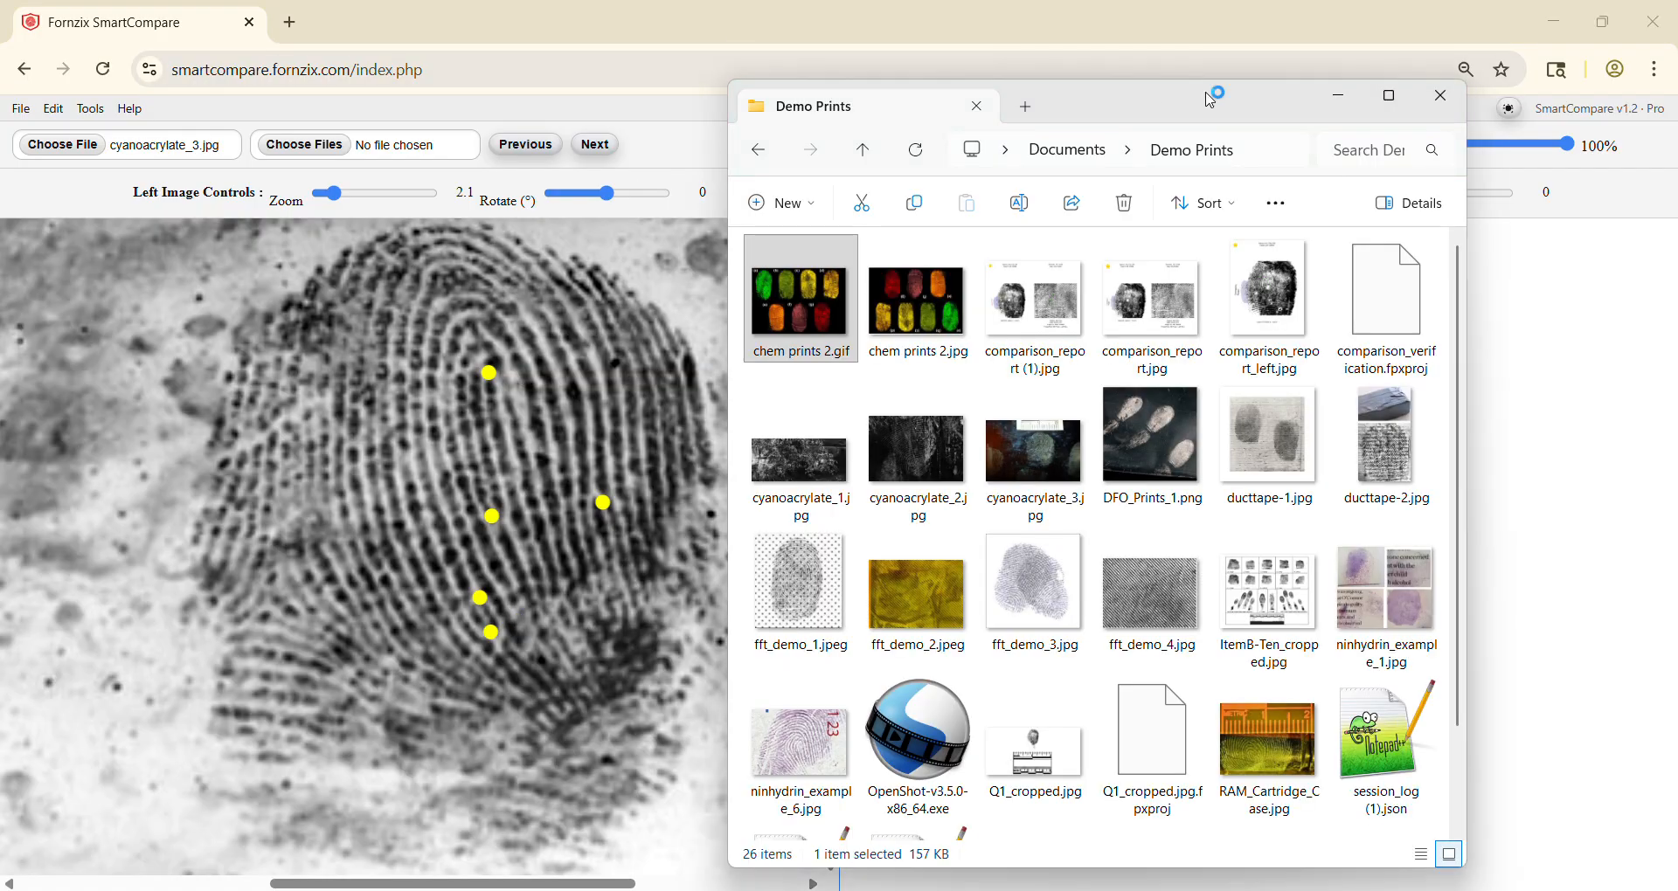
{"action": "left_click", "coordinate": [1177, 8]}
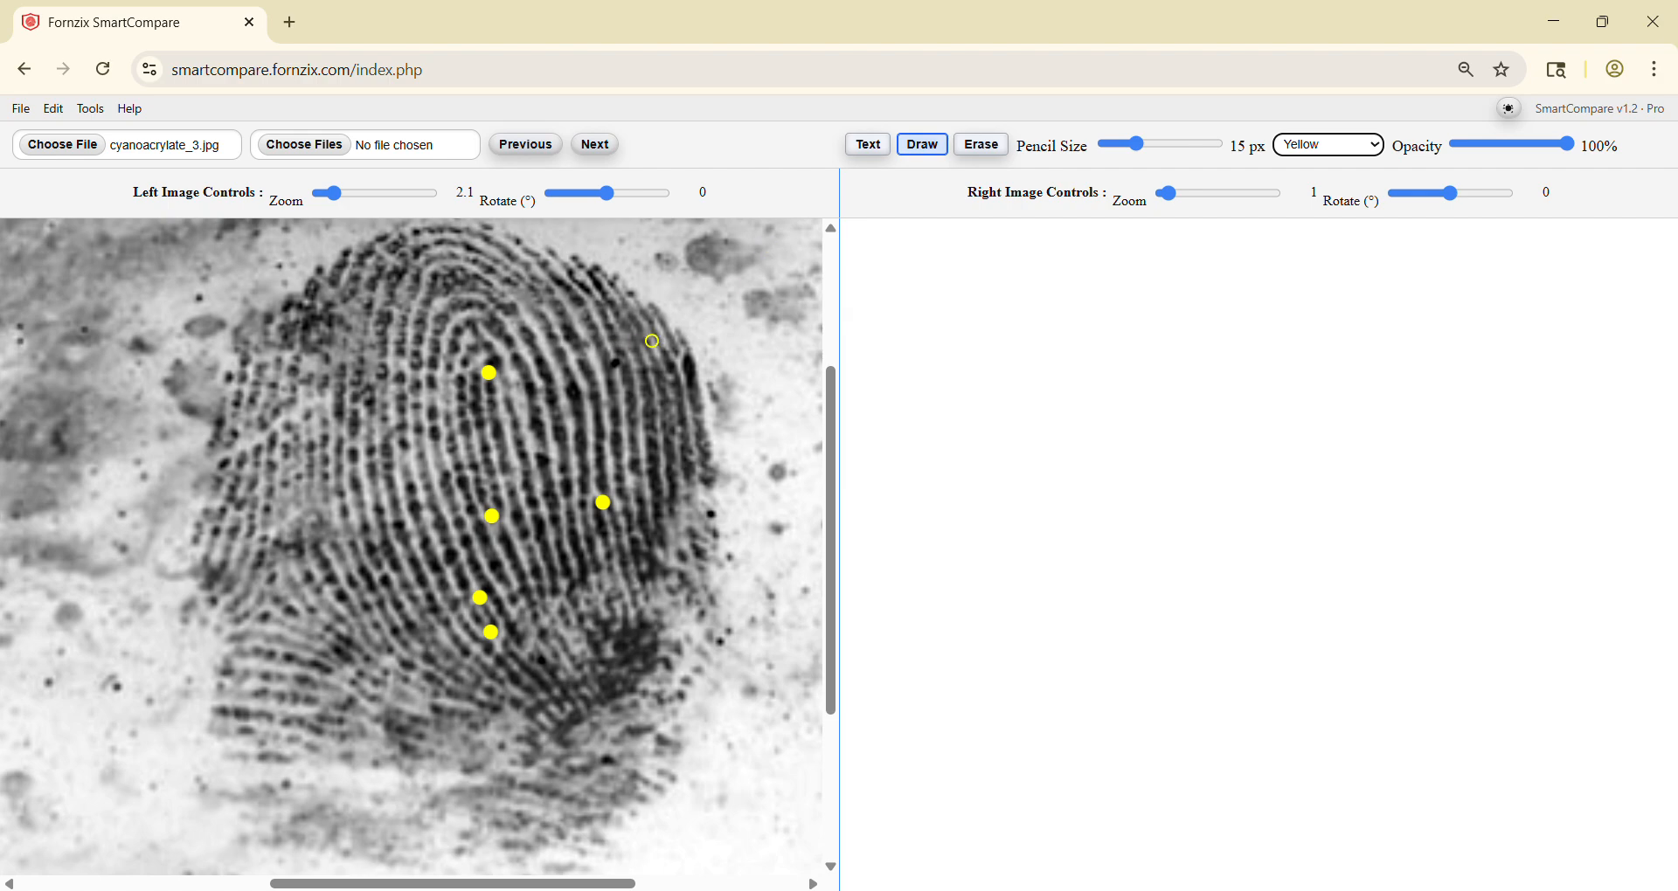
{"action": "left_click", "coordinate": [101, 110]}
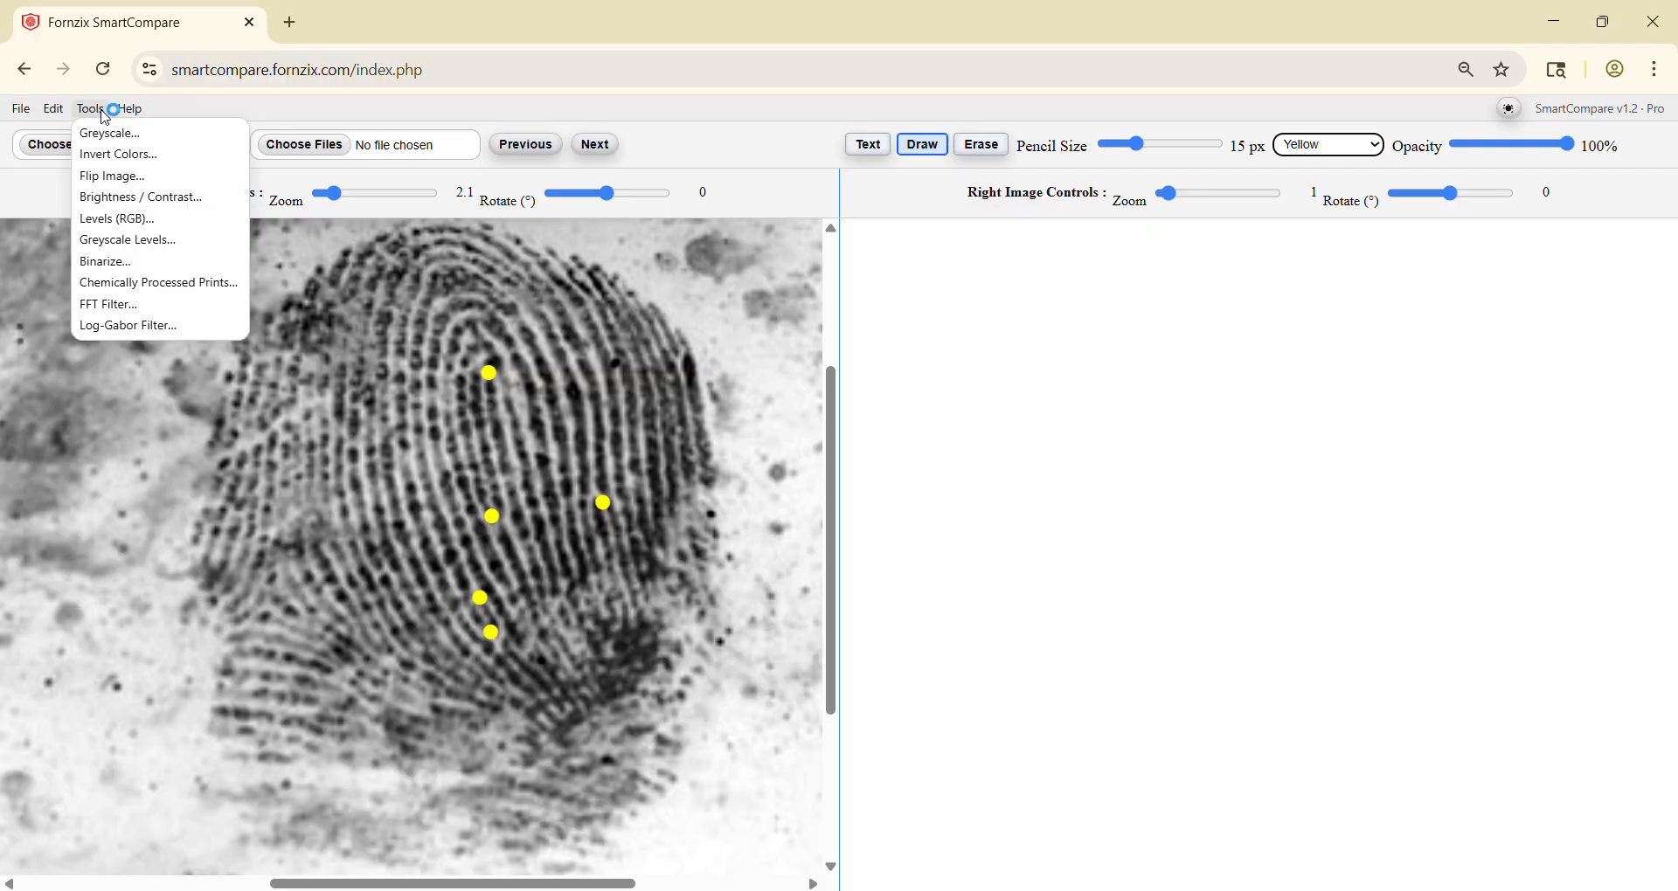
{"action": "key", "text": "alt+Tab"}
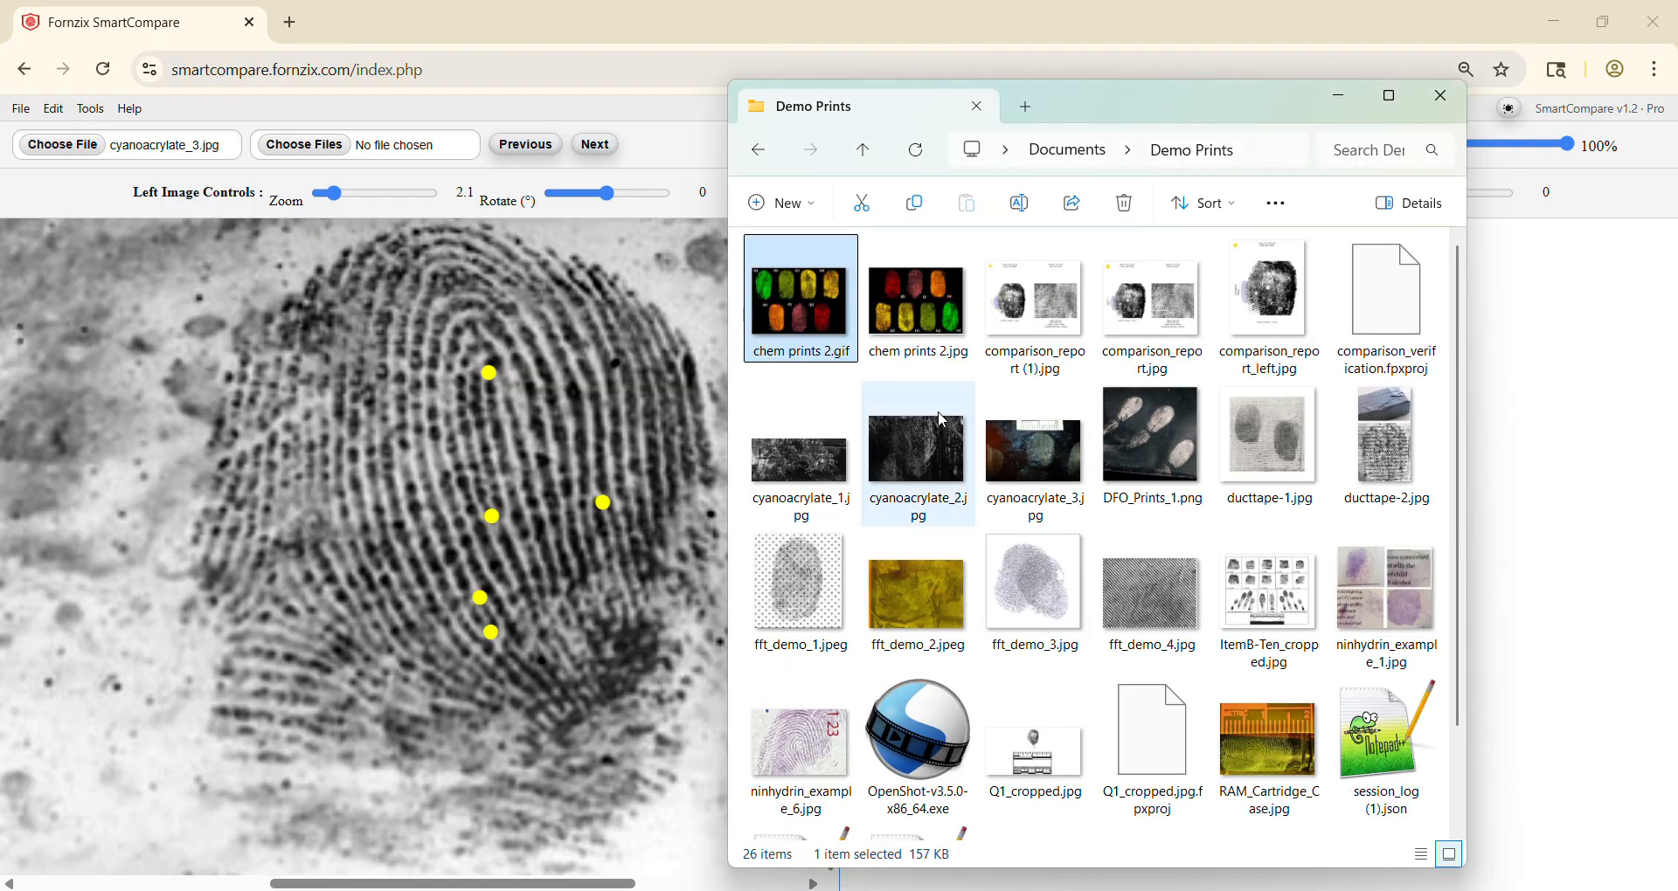
{"action": "left_click_drag", "start_coordinate": [798, 292], "coordinate": [587, 435]}
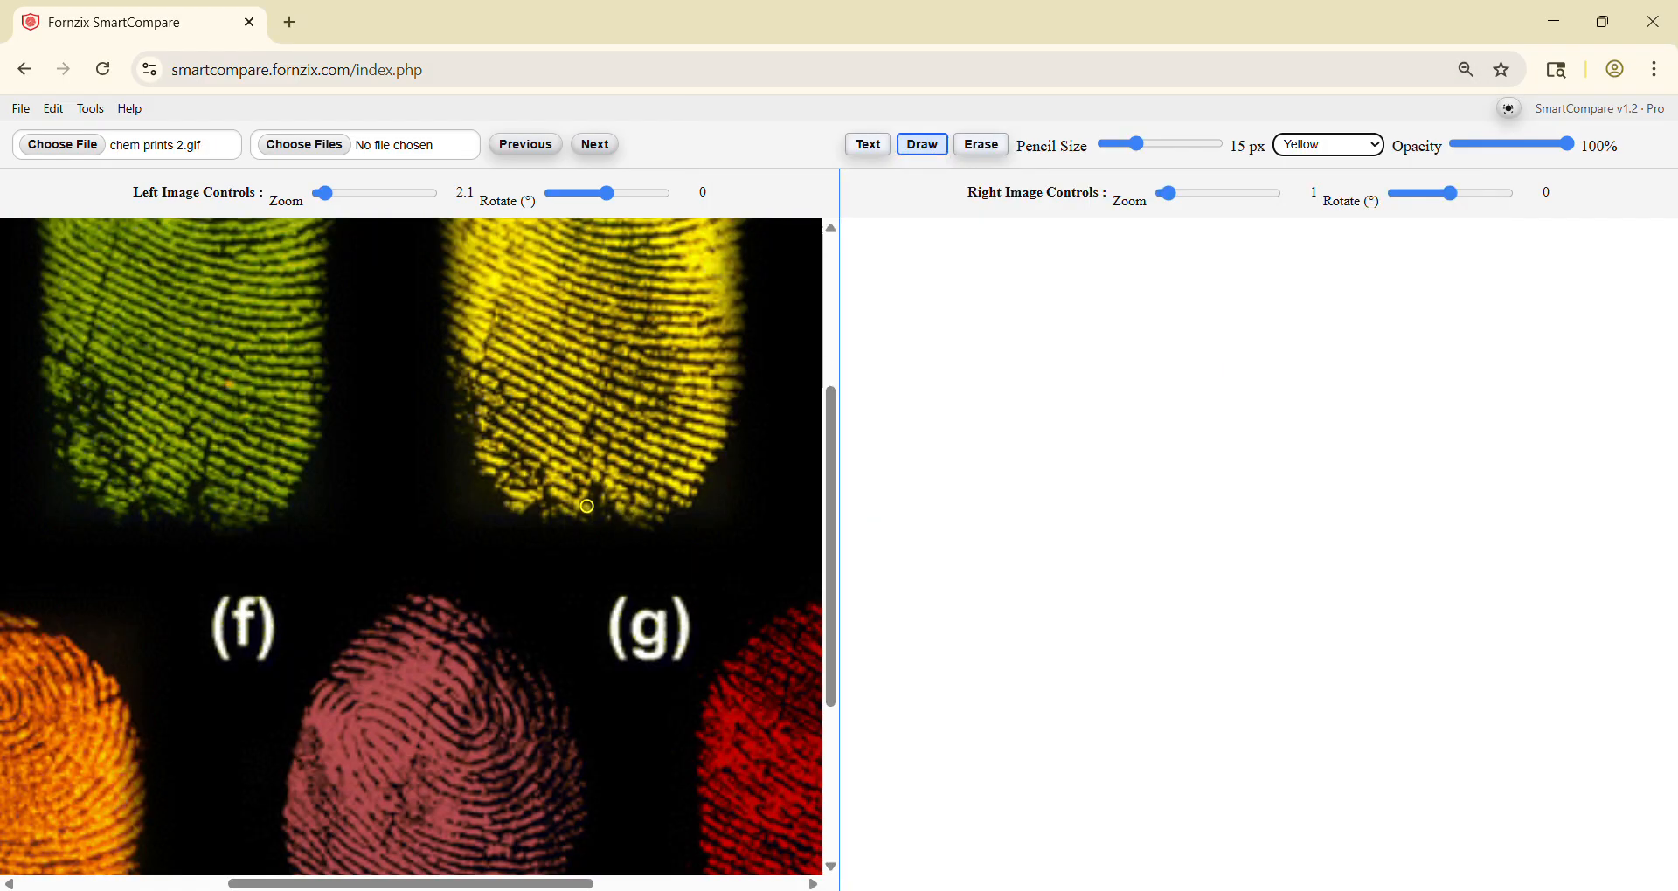
Step: Reduce the left image to 0.5 zoom and rotate it to 180°
{"action": "scroll", "coordinate": [586, 489], "scroll_direction": "down", "scroll_amount": 8}
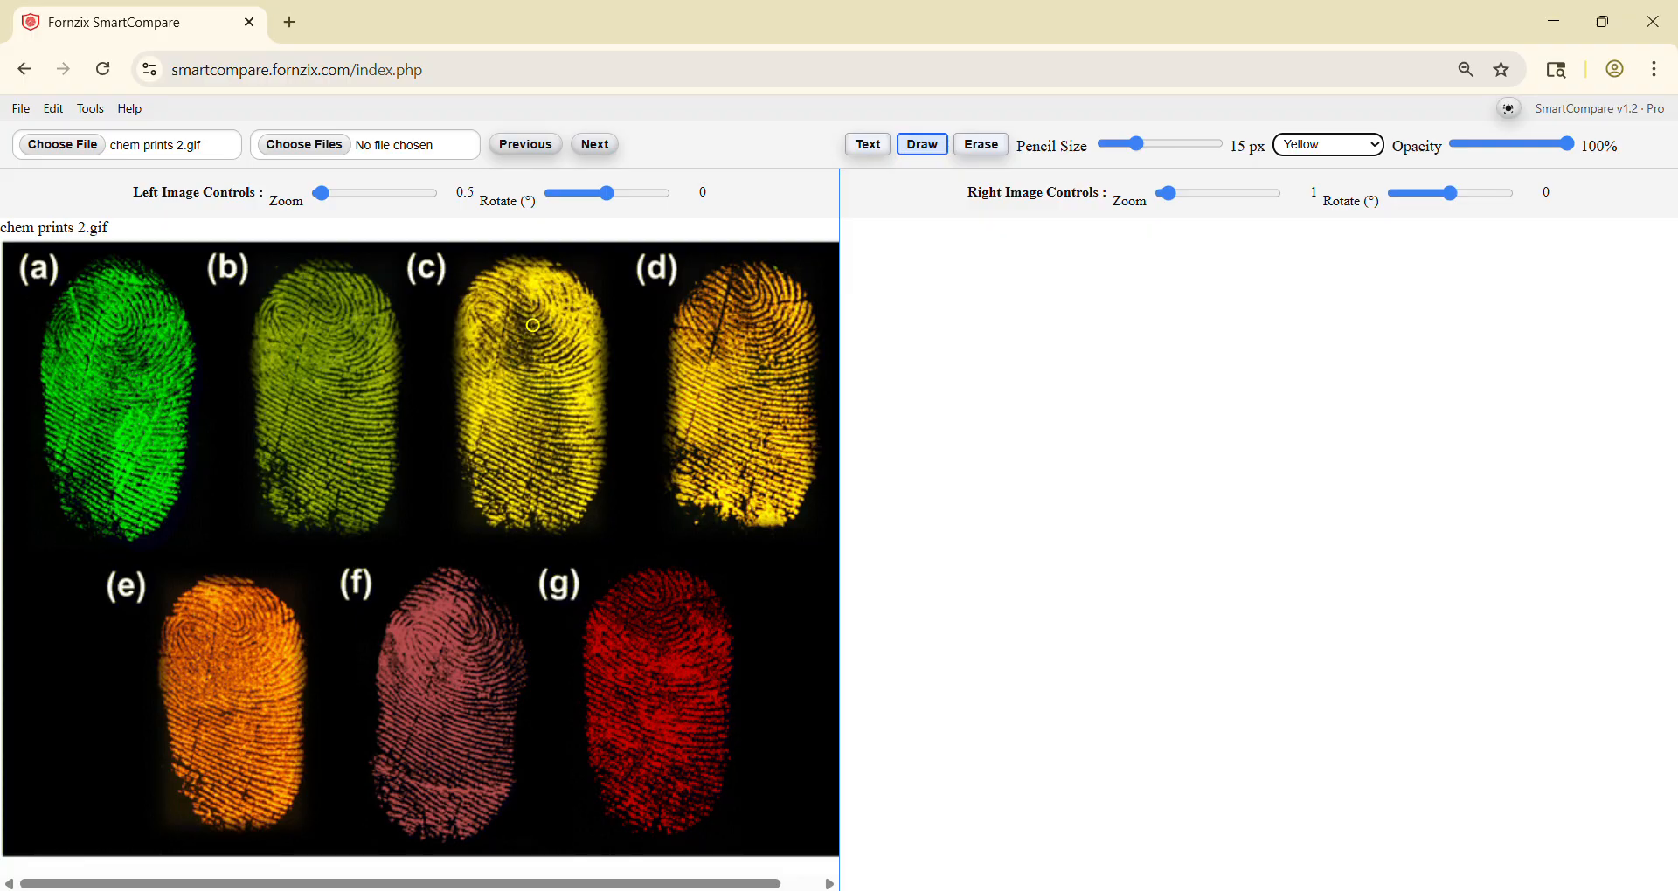
{"action": "left_click", "coordinate": [614, 204]}
{"action": "left_click_drag", "start_coordinate": [615, 204], "coordinate": [675, 203]}
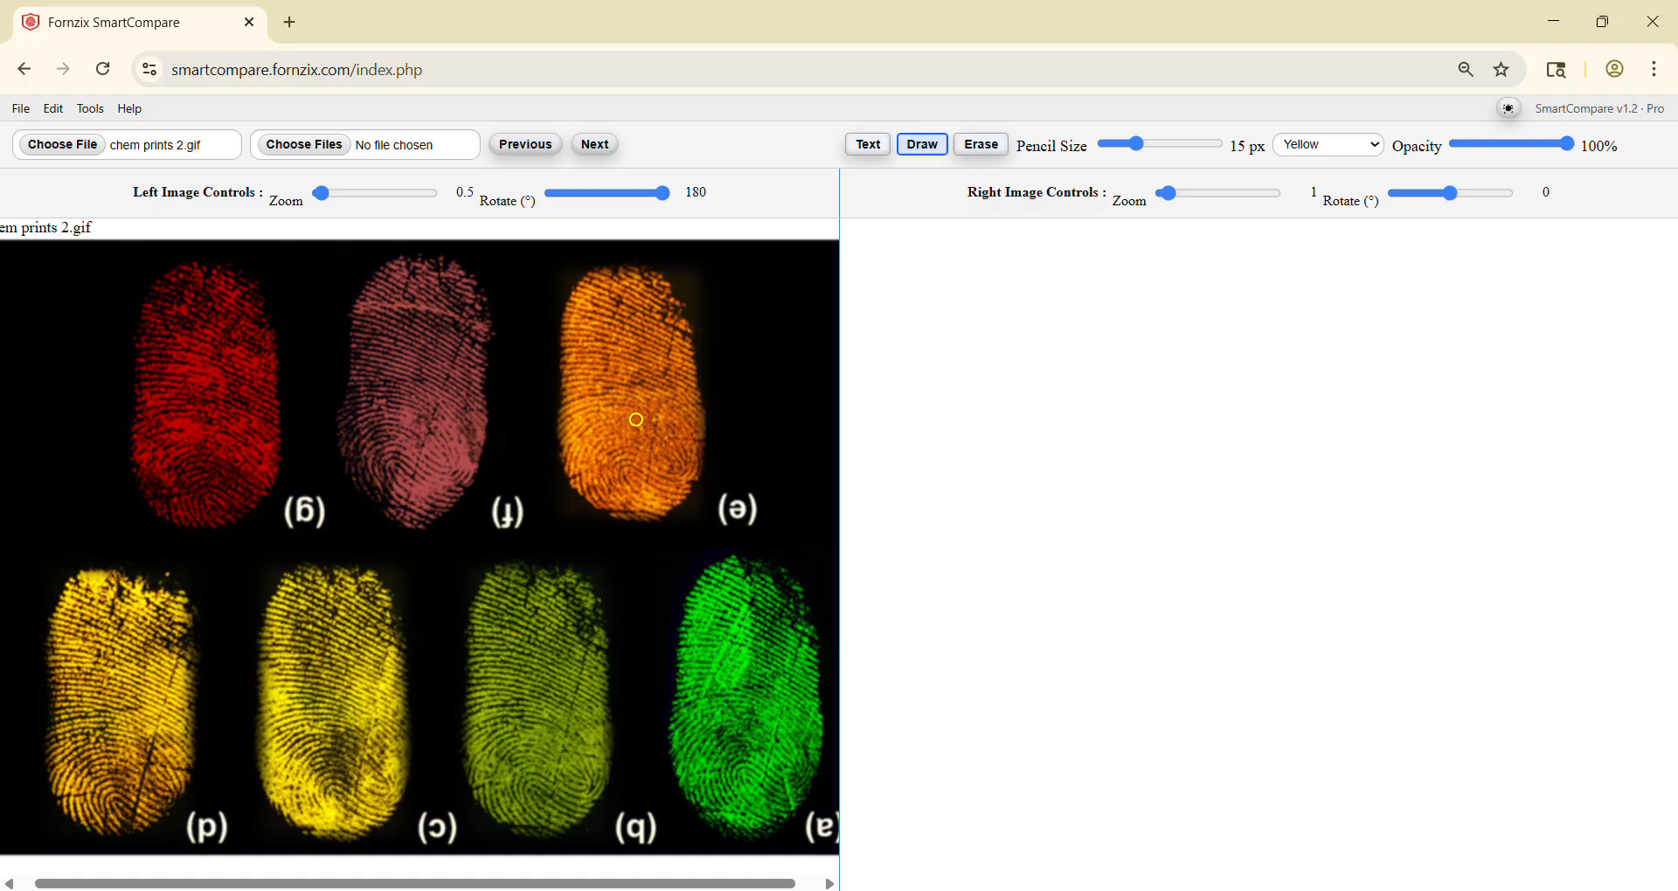
Step: Start Chemical Print Enhancement for the left image only and sample the red of print (g) as the target colour
{"action": "left_click", "coordinate": [91, 109]}
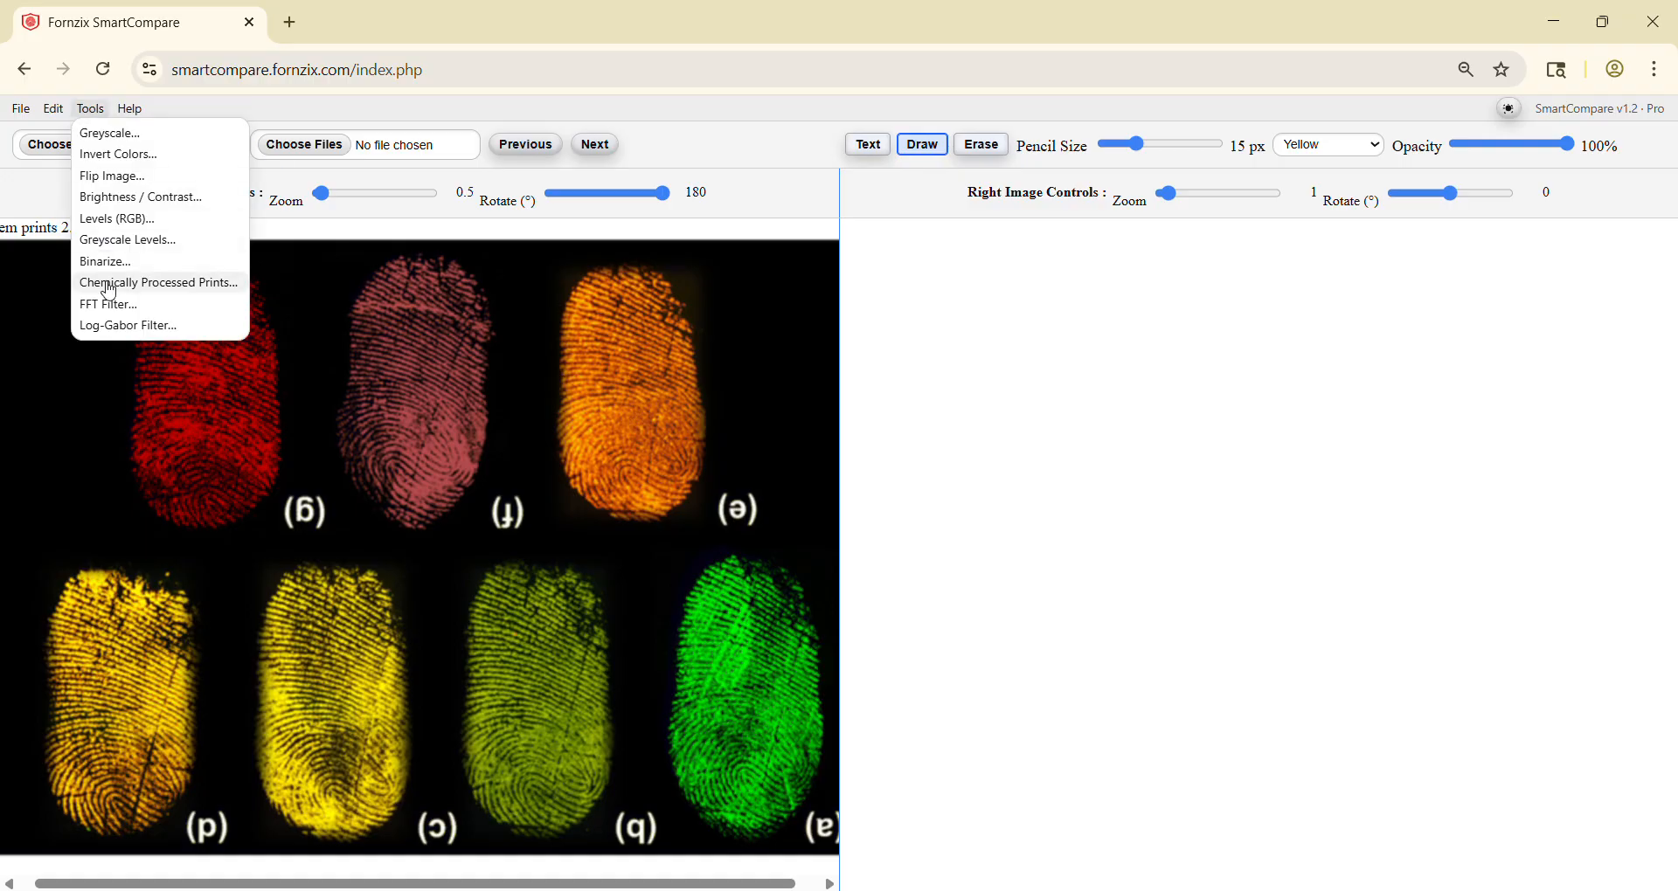
{"action": "left_click", "coordinate": [182, 297]}
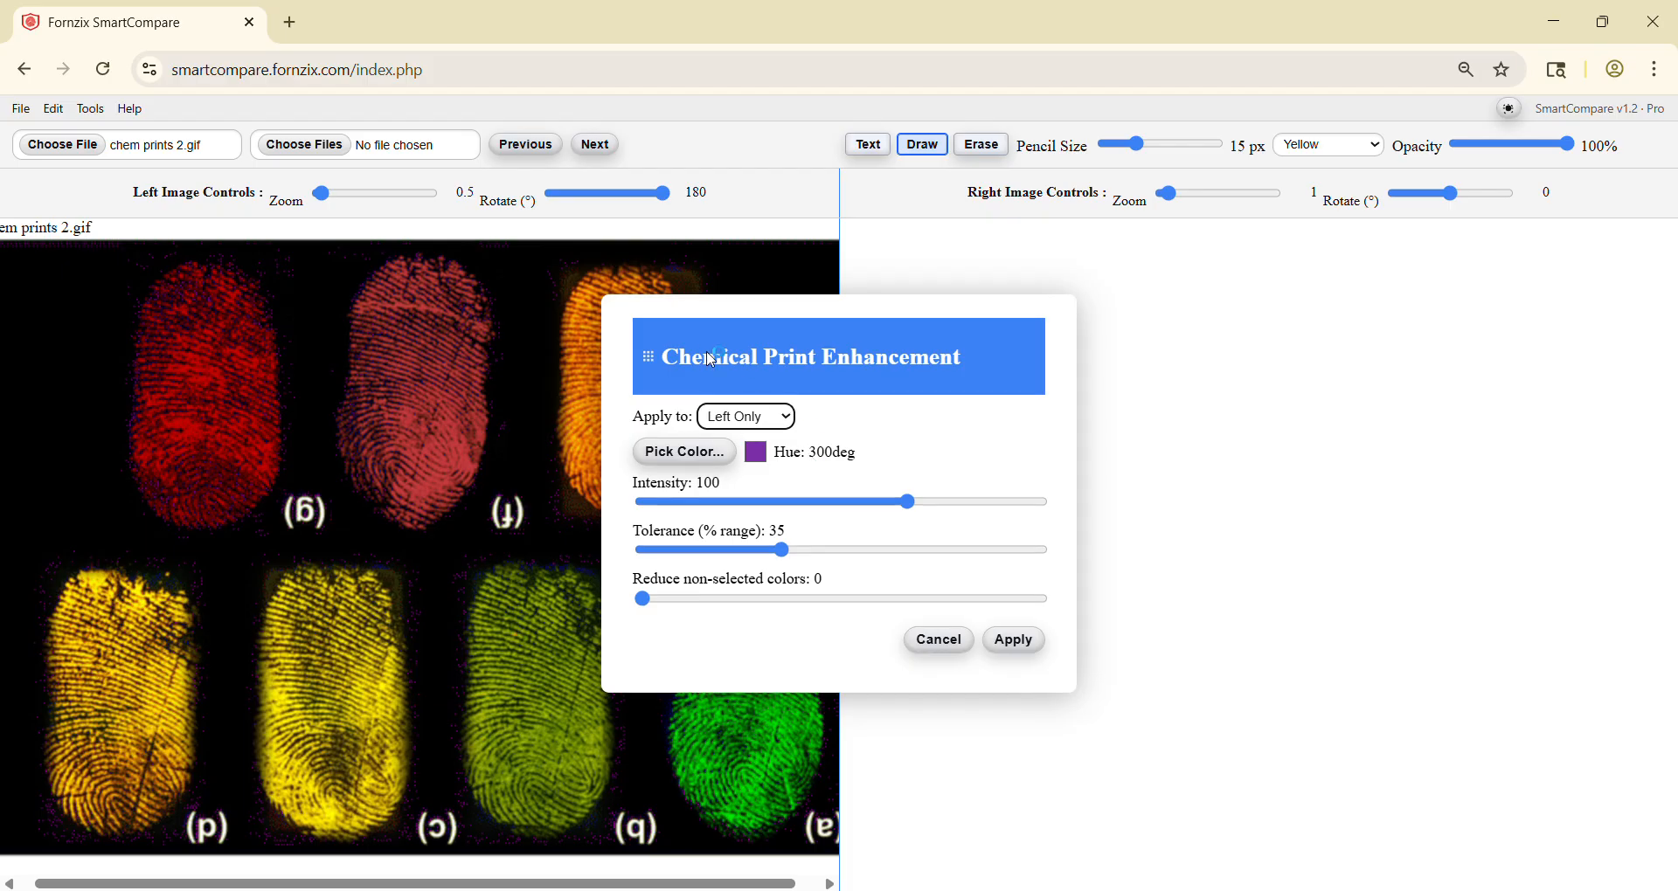
{"action": "left_click_drag", "start_coordinate": [706, 356], "coordinate": [992, 328]}
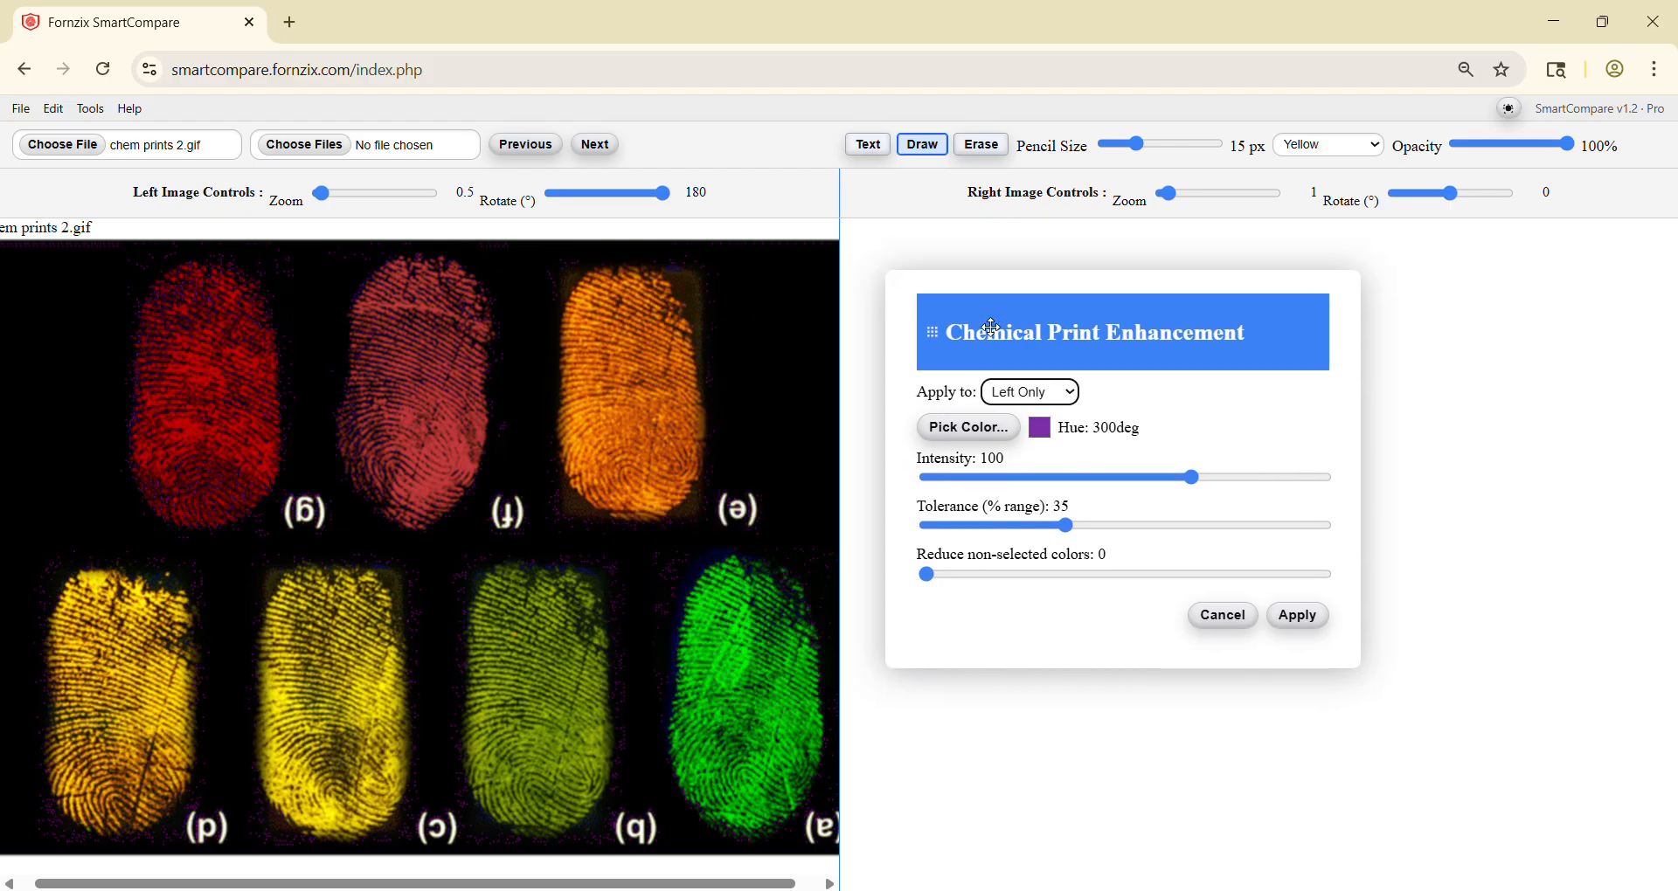
{"action": "left_click", "coordinate": [945, 428]}
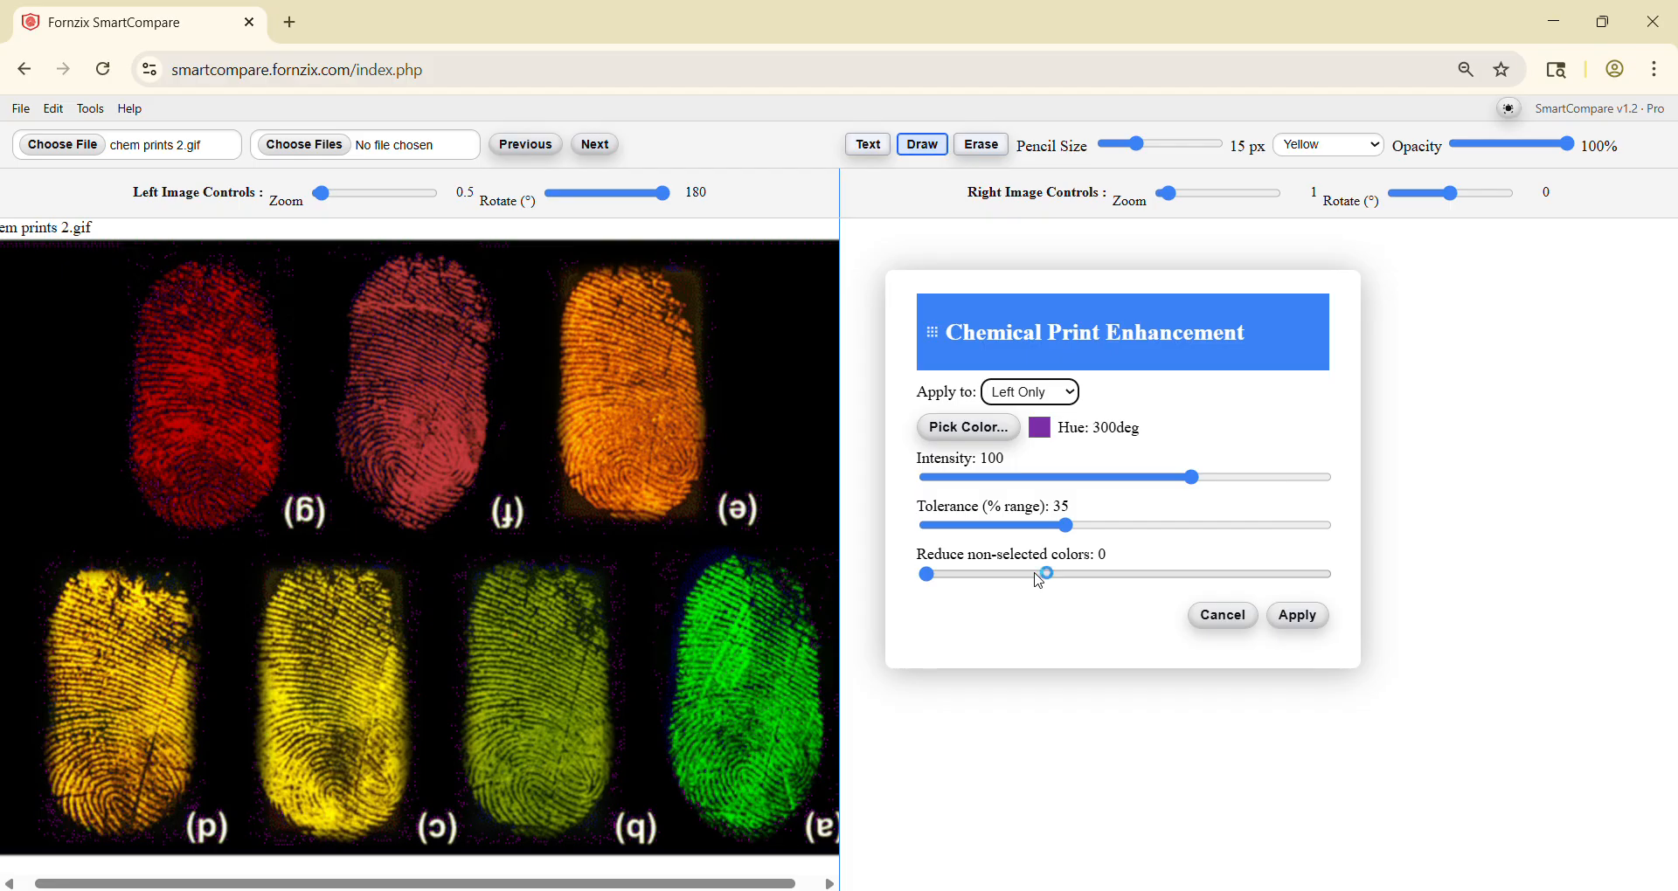
{"action": "left_click", "coordinate": [965, 426]}
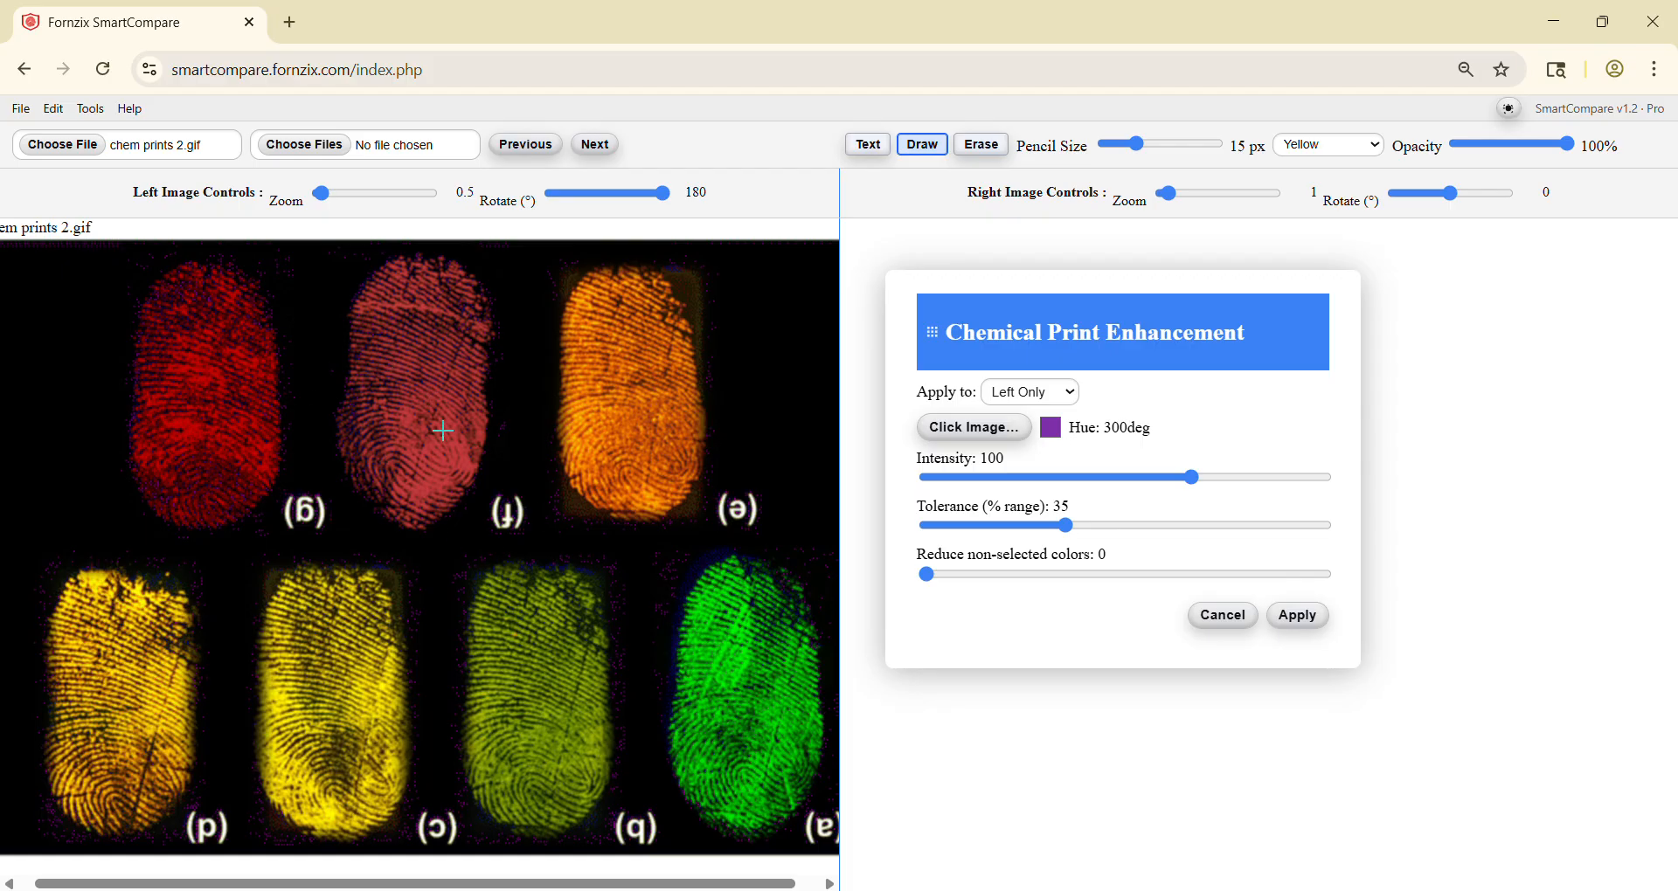
{"action": "left_click", "coordinate": [179, 425]}
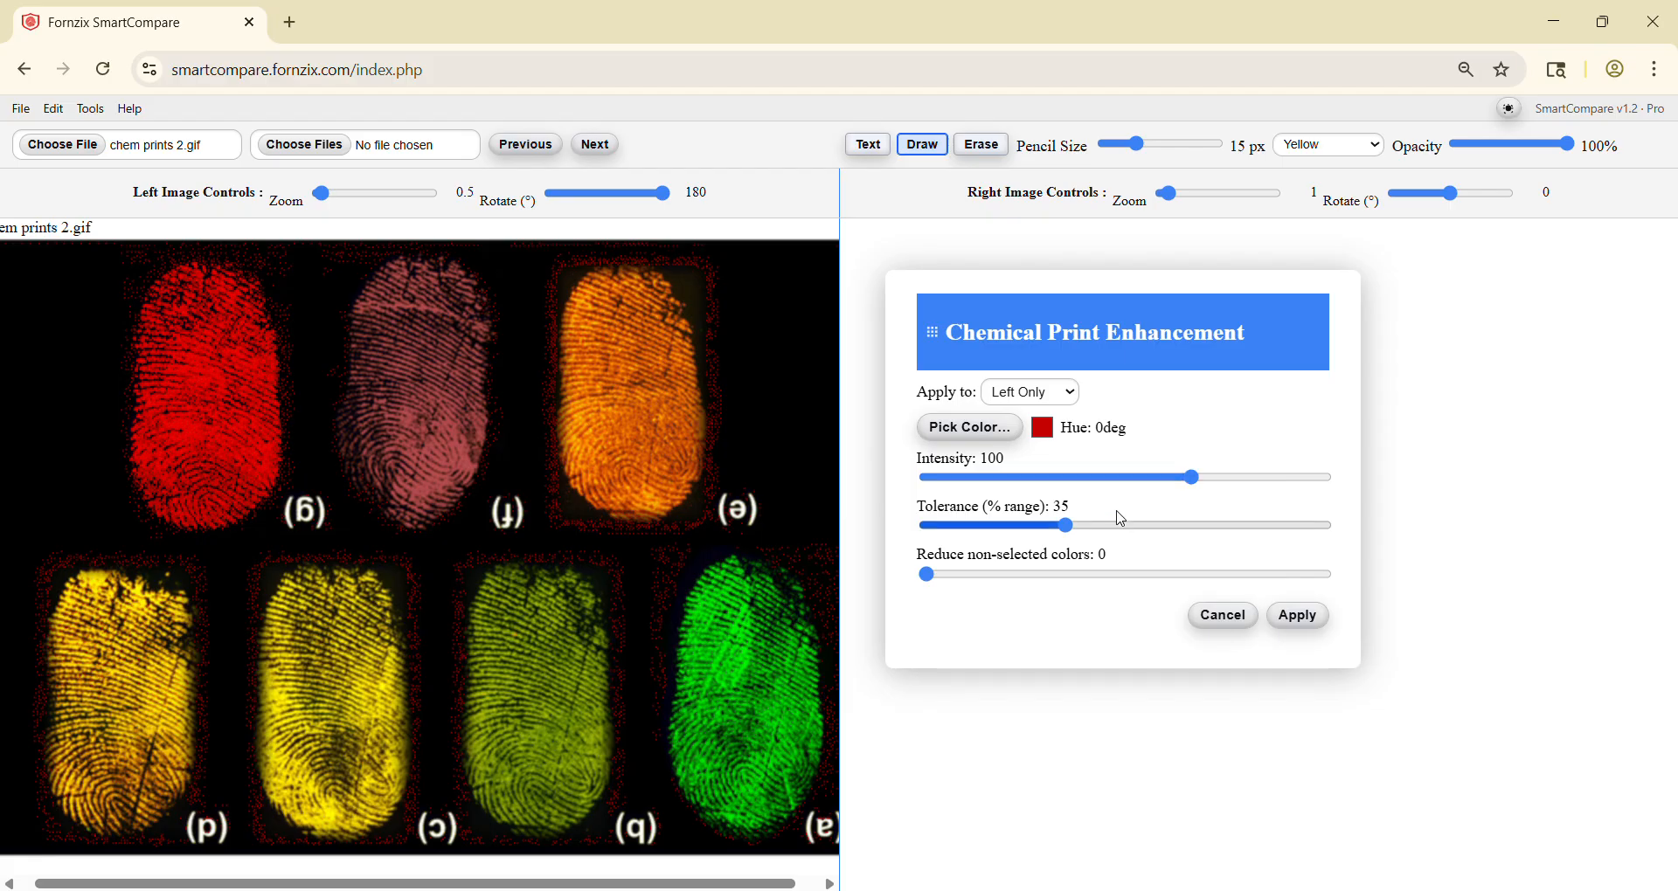
Step: Set non-selected colour reduction to 100, tolerance to 5 and intensity to 60, and apply the chemical enhancement
{"action": "left_click_drag", "start_coordinate": [937, 584], "coordinate": [1131, 583]}
{"action": "left_click_drag", "start_coordinate": [1159, 582], "coordinate": [1340, 581]}
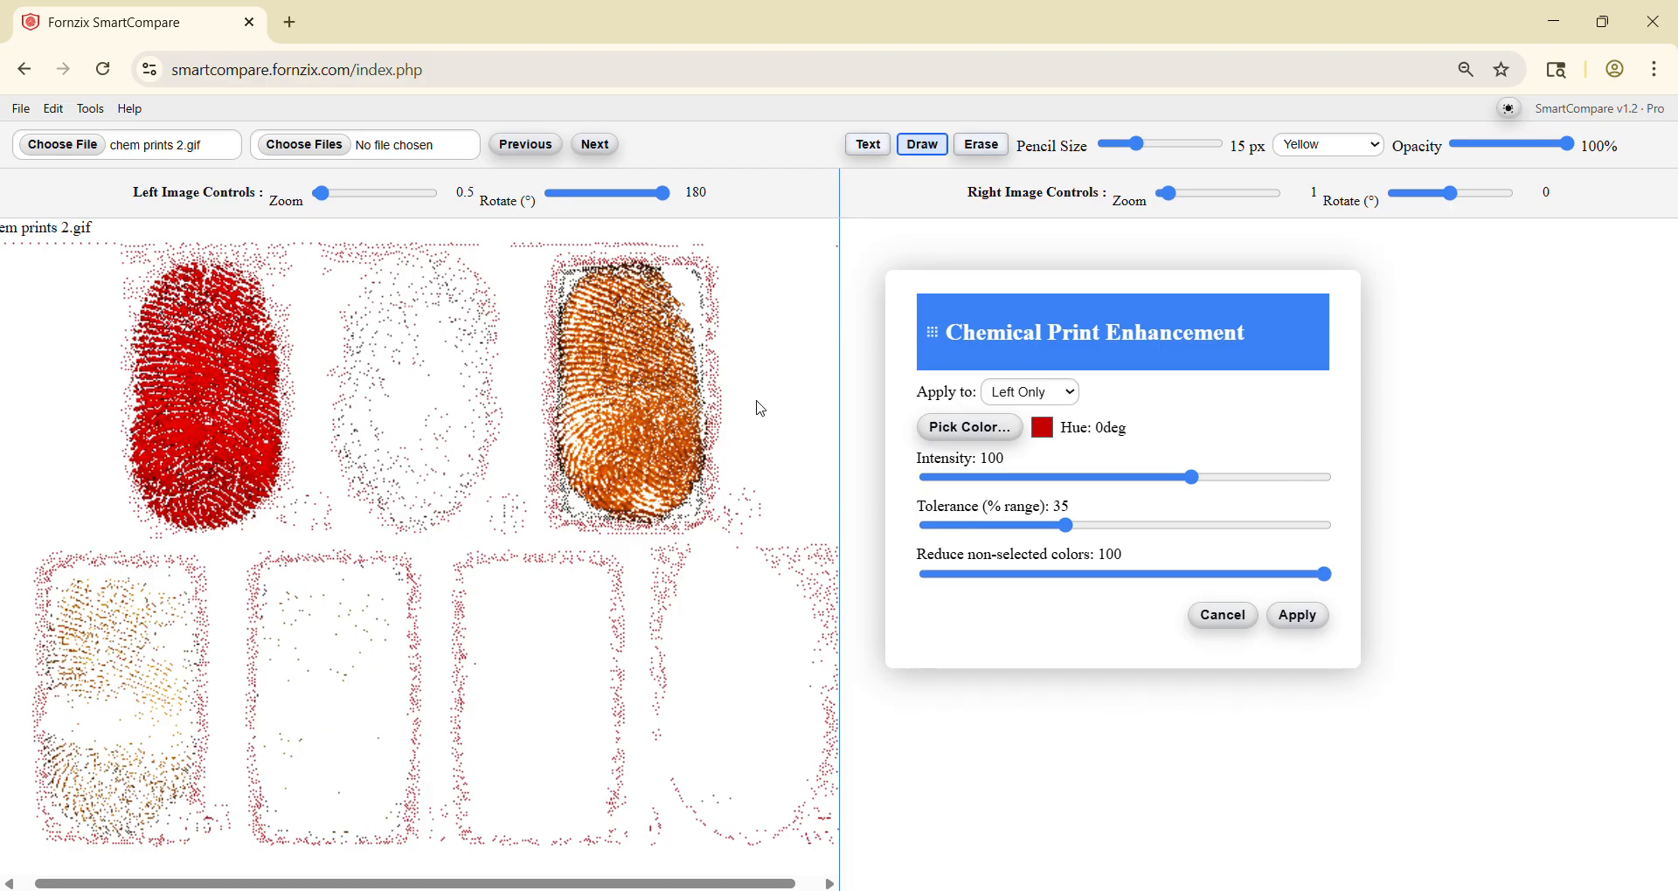
{"action": "left_click_drag", "start_coordinate": [1061, 527], "coordinate": [948, 537]}
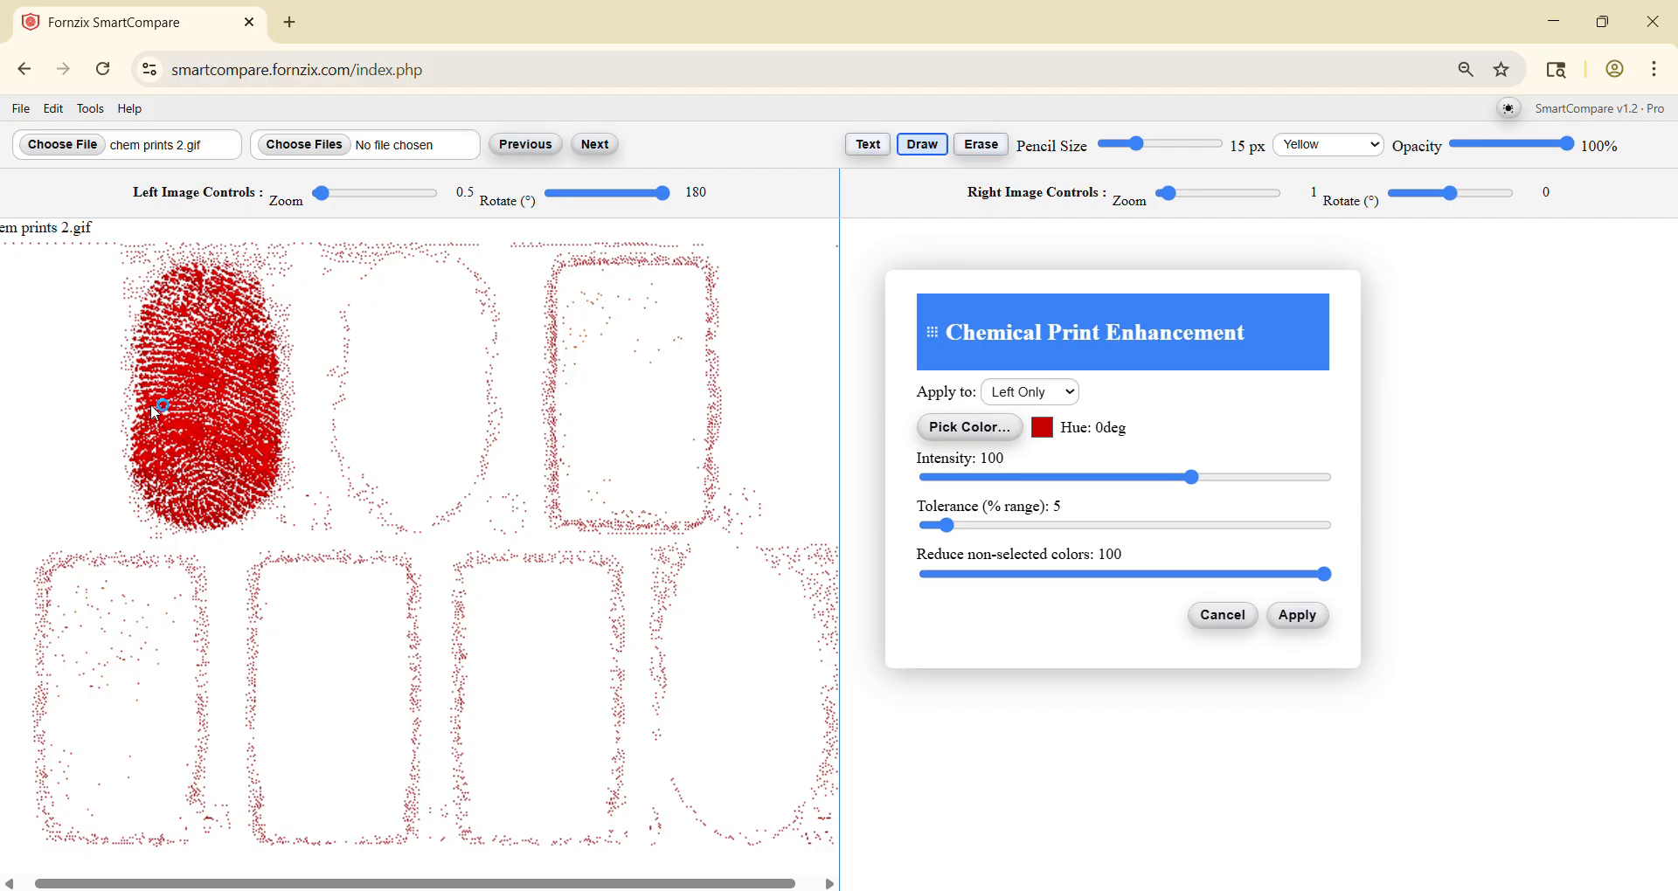
{"action": "left_click_drag", "start_coordinate": [1194, 479], "coordinate": [1085, 487]}
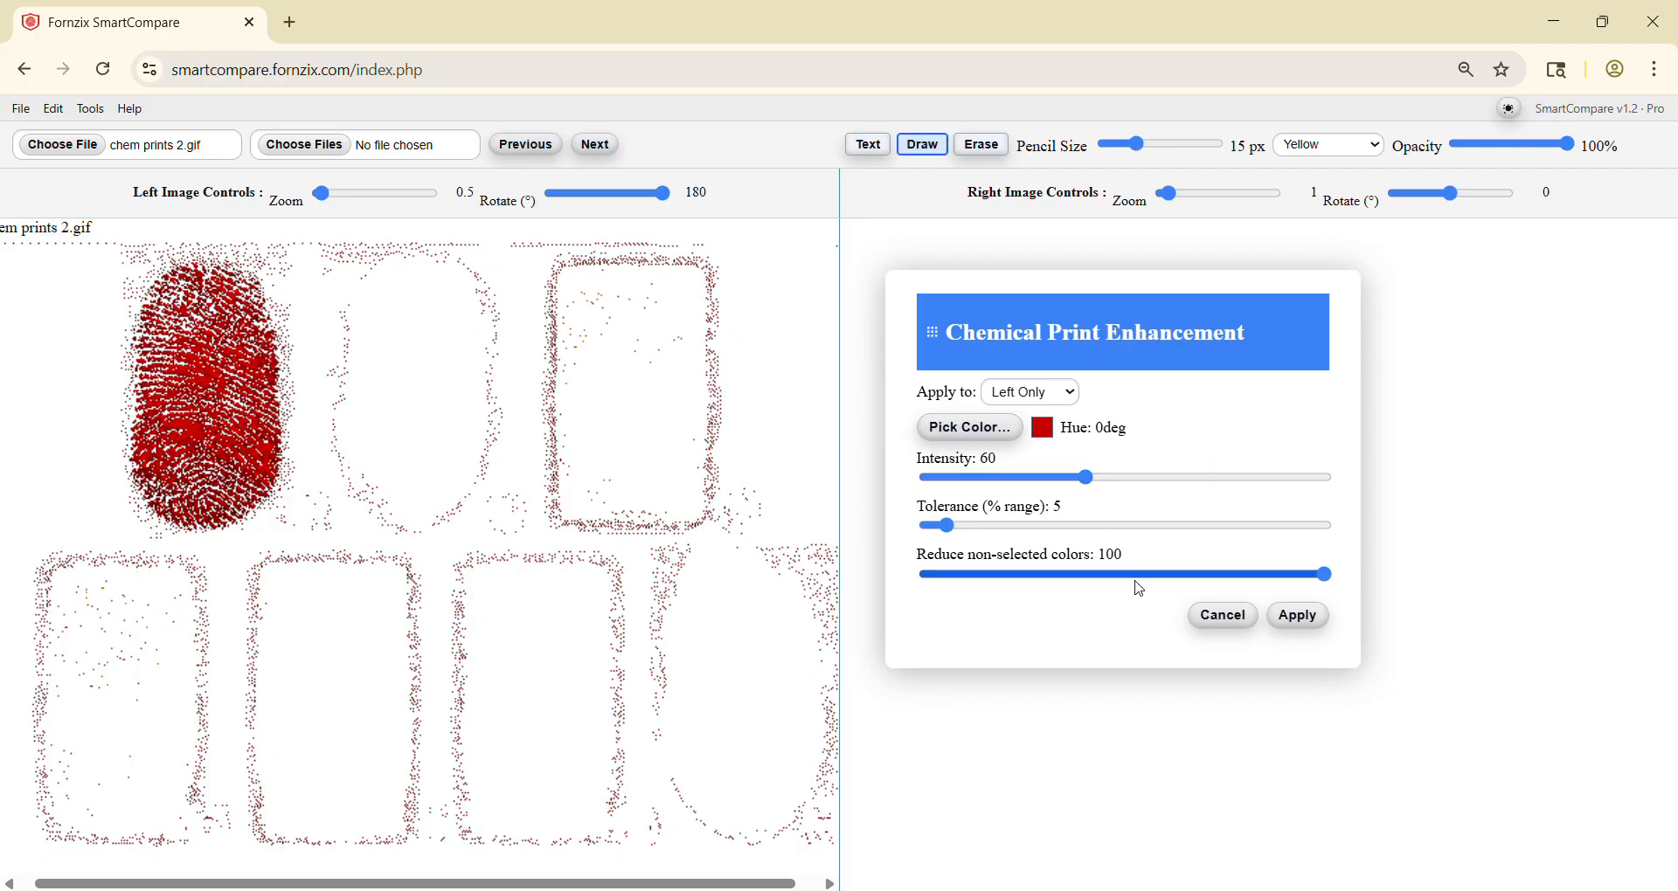
{"action": "left_click", "coordinate": [1326, 628]}
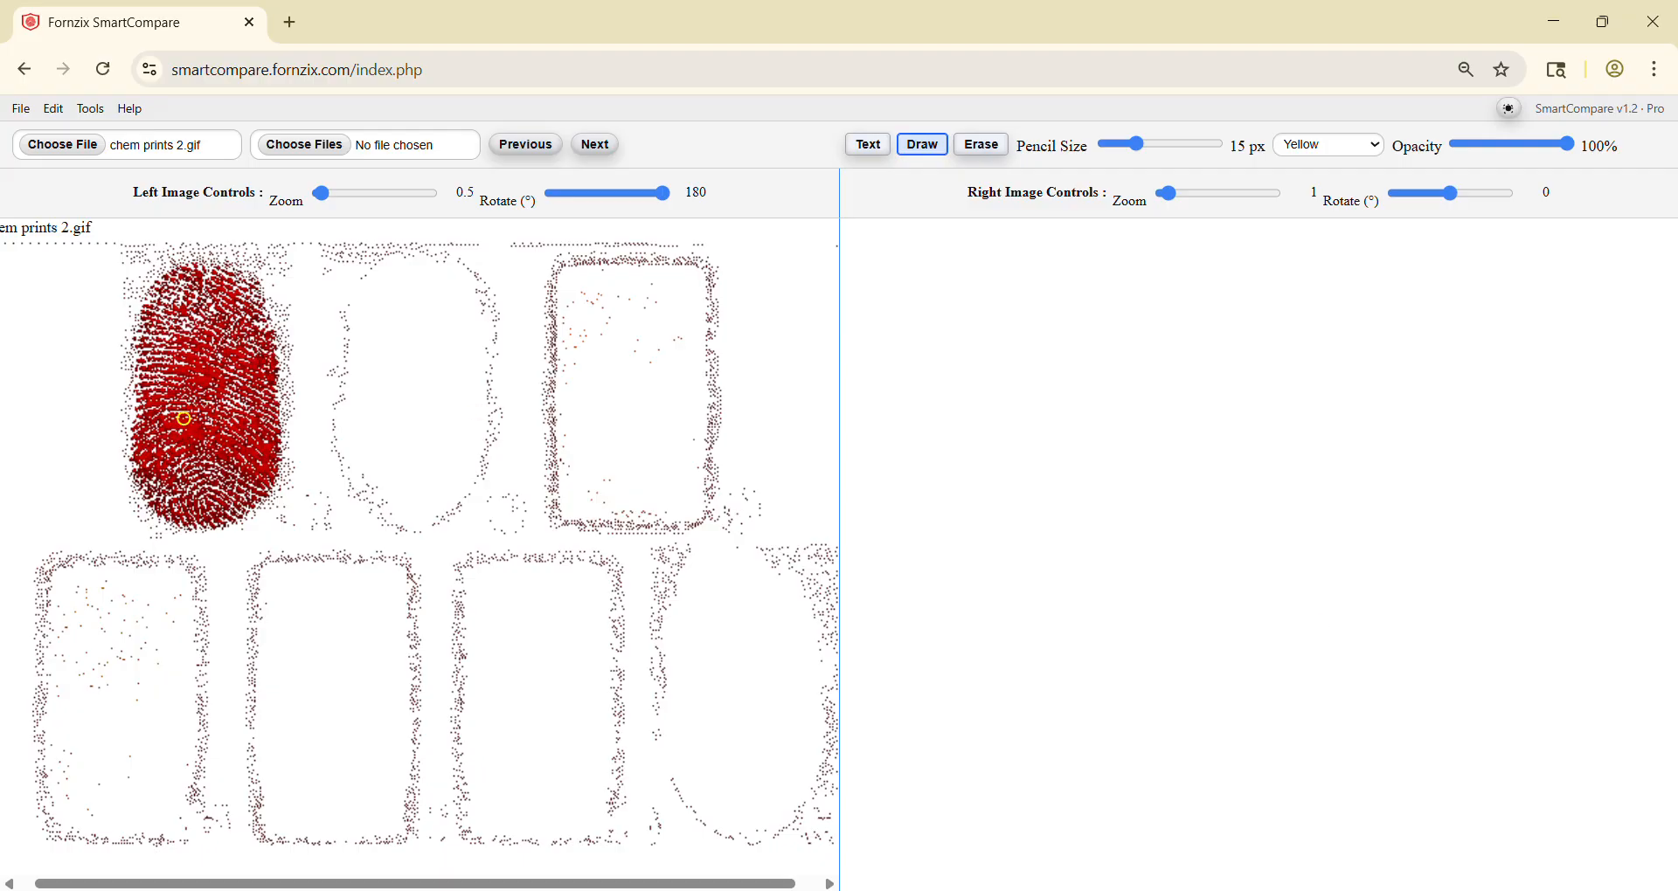
Step: Enlarge the left image to 1.1 zoom and centre the red print (g) in the view
{"action": "scroll", "coordinate": [183, 419], "scroll_direction": "up", "scroll_amount": 6}
{"action": "left_click_drag", "start_coordinate": [224, 382], "coordinate": [388, 550]}
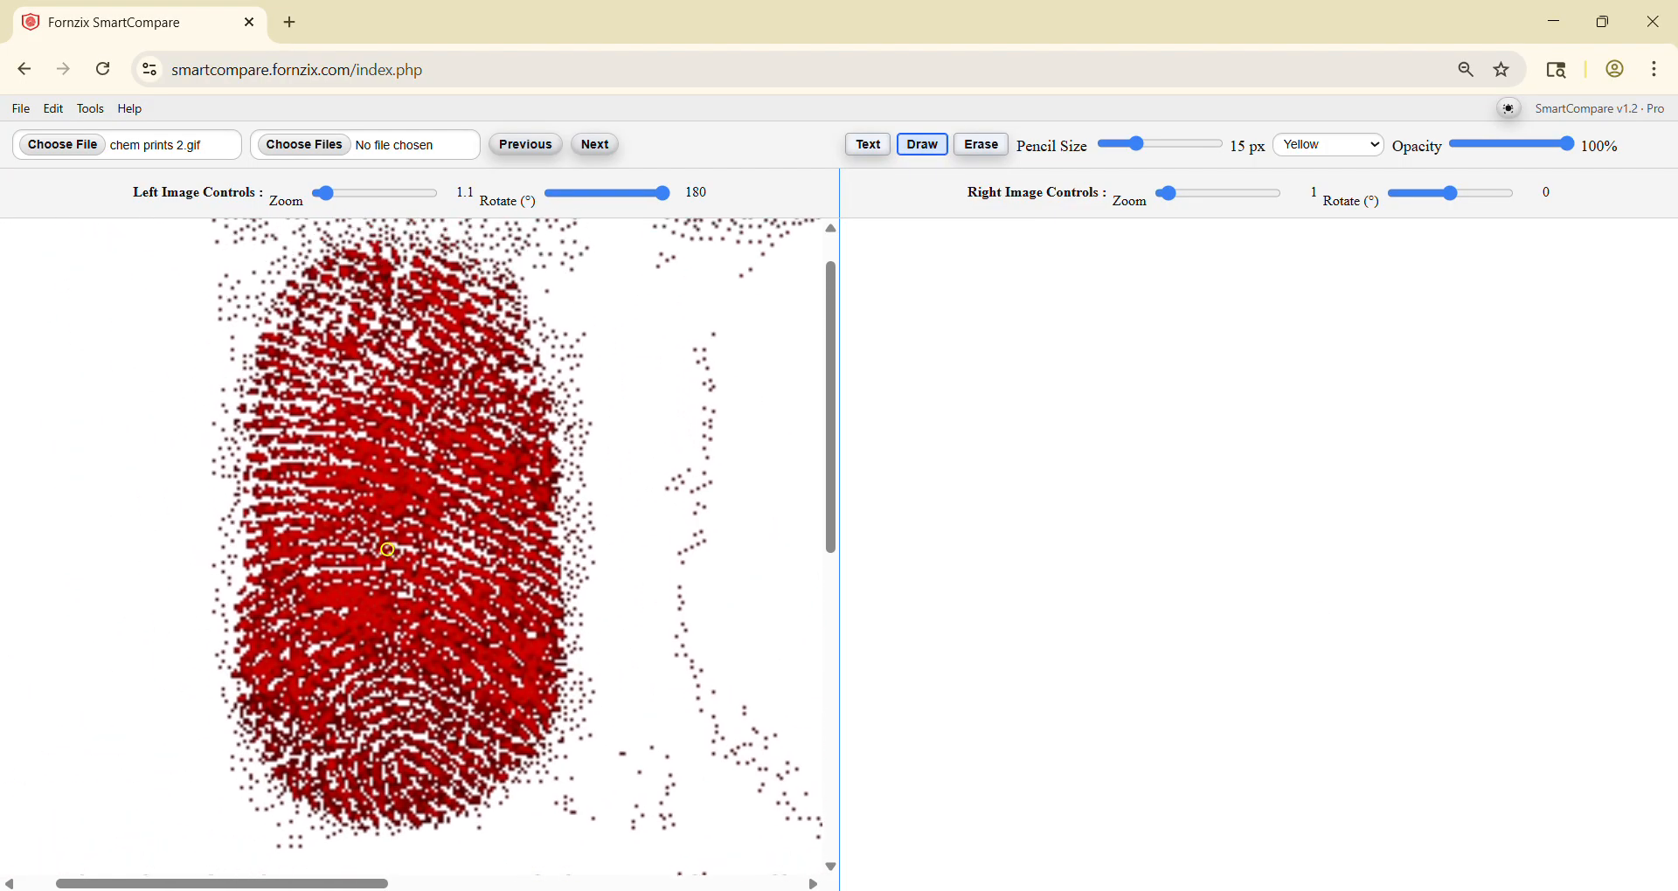
{"action": "scroll", "coordinate": [413, 494], "scroll_direction": "up", "scroll_amount": 1}
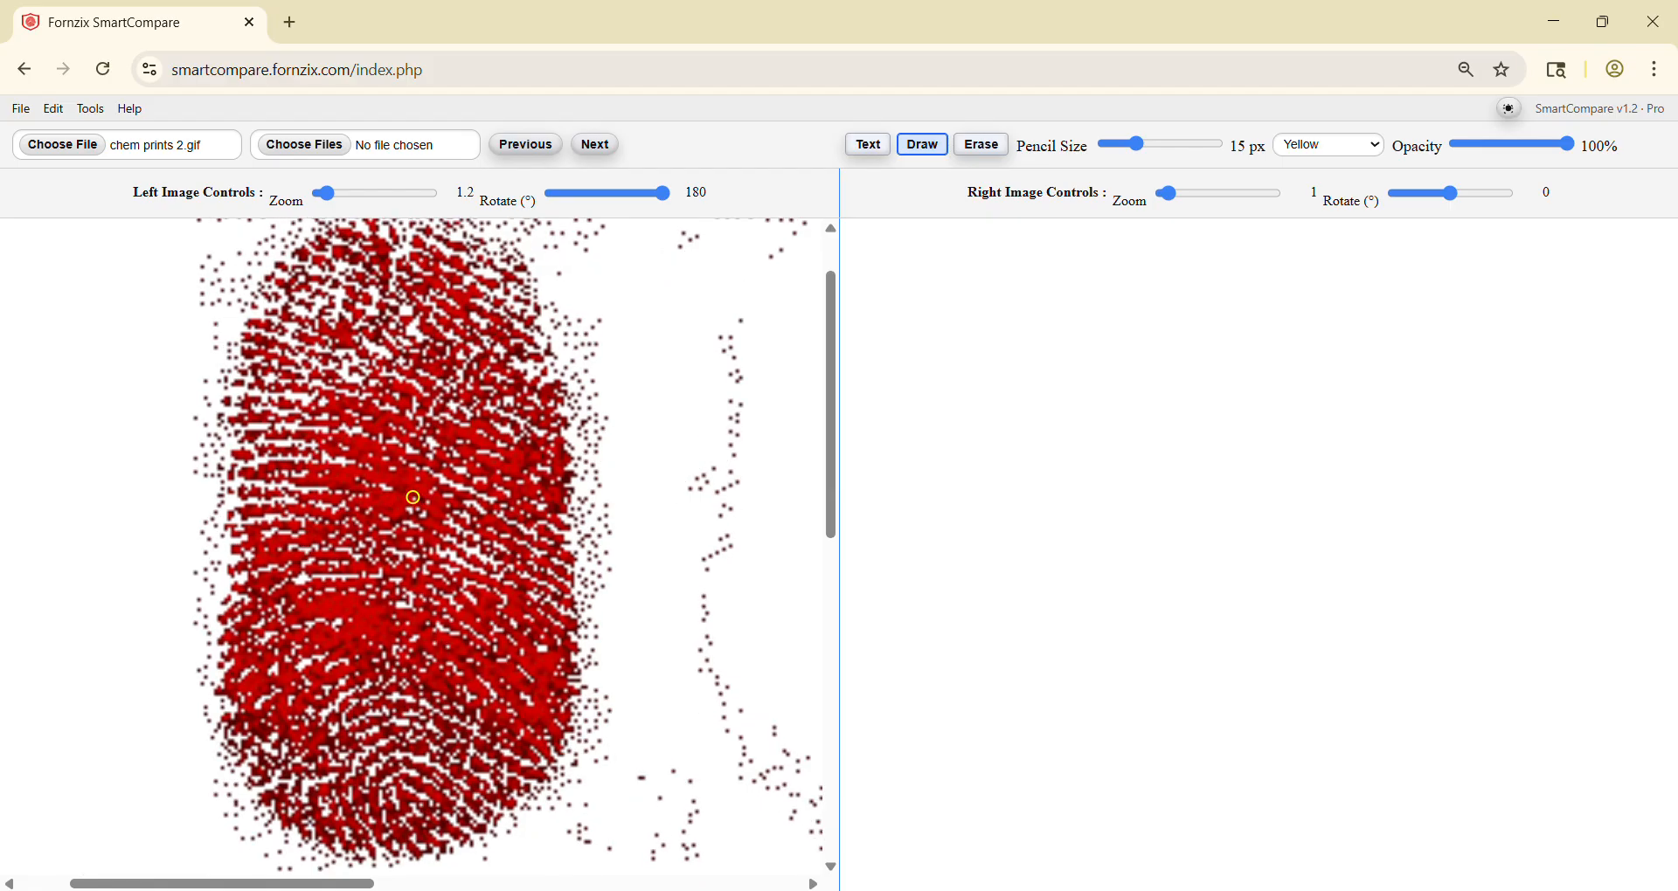
{"action": "scroll", "coordinate": [413, 497], "scroll_direction": "down", "scroll_amount": 1}
{"action": "mouse_move", "coordinate": [407, 493]}
{"action": "left_mouse_down"}
{"action": "mouse_move", "coordinate": [433, 485]}
{"action": "mouse_move", "coordinate": [417, 487]}
{"action": "left_mouse_up"}
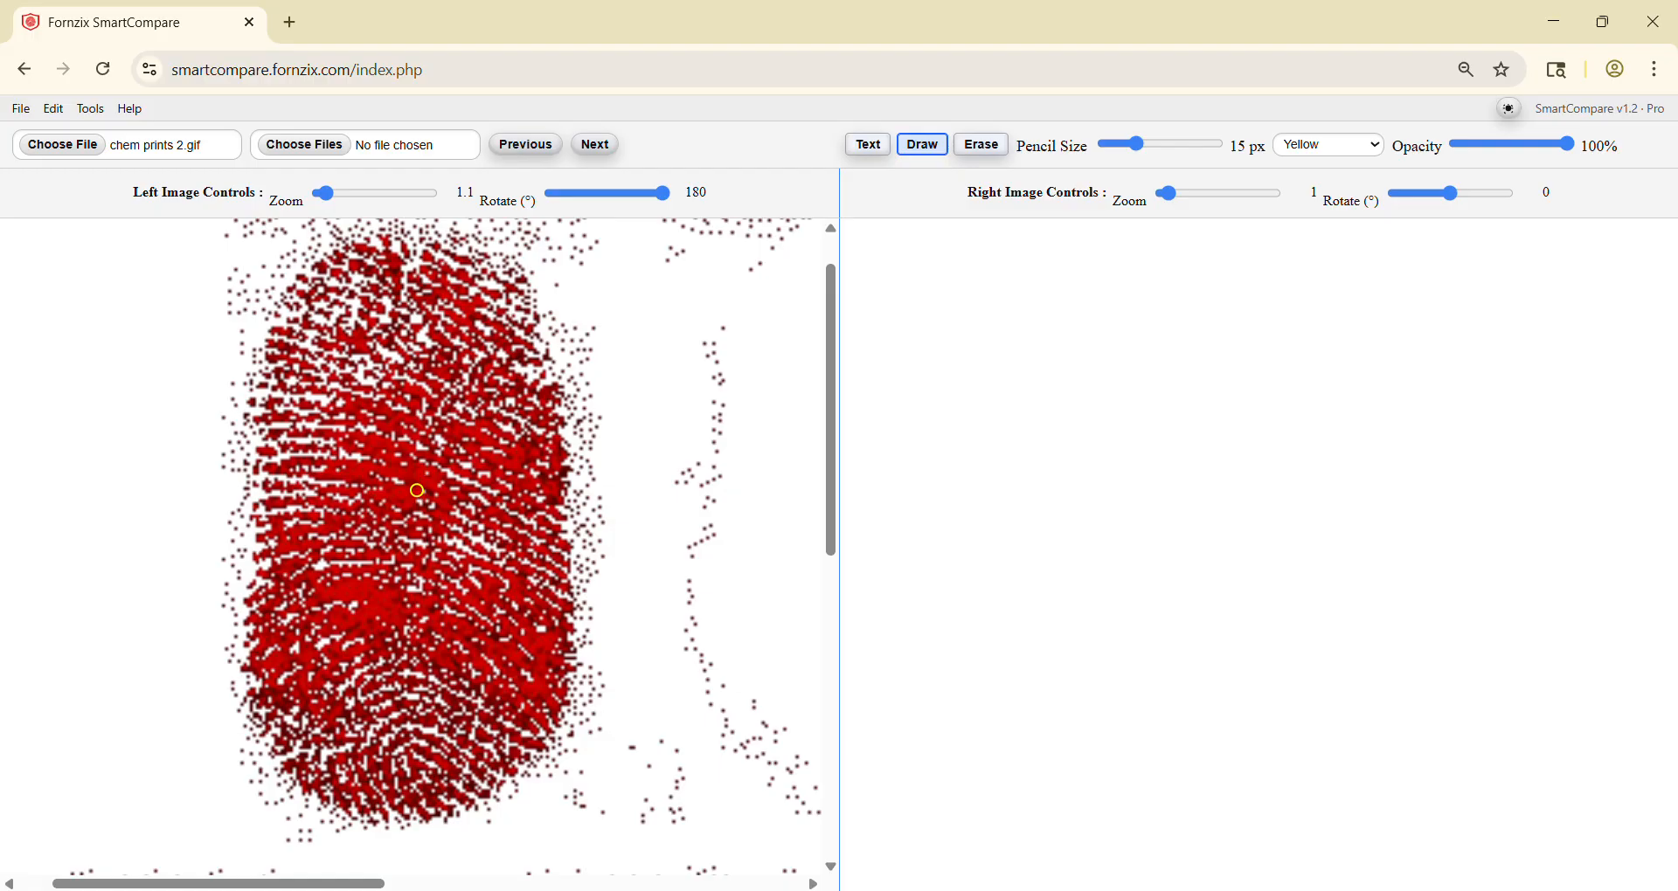
Step: Convert the left image only to greyscale and open the list of undoable edits
{"action": "left_click", "coordinate": [91, 109]}
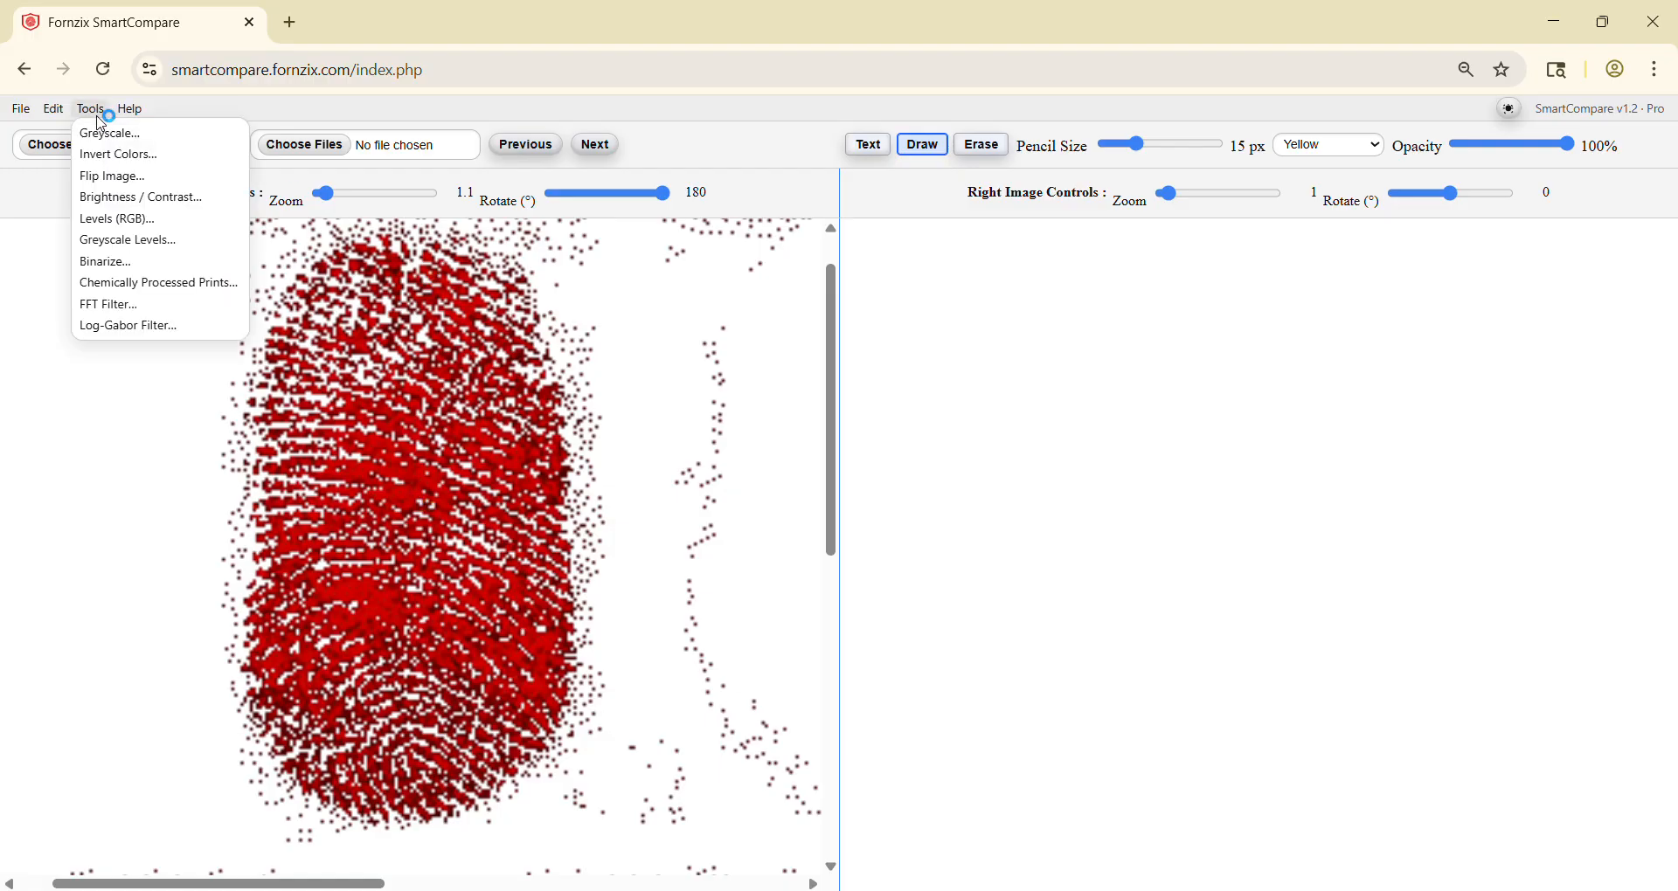
{"action": "left_click", "coordinate": [112, 136]}
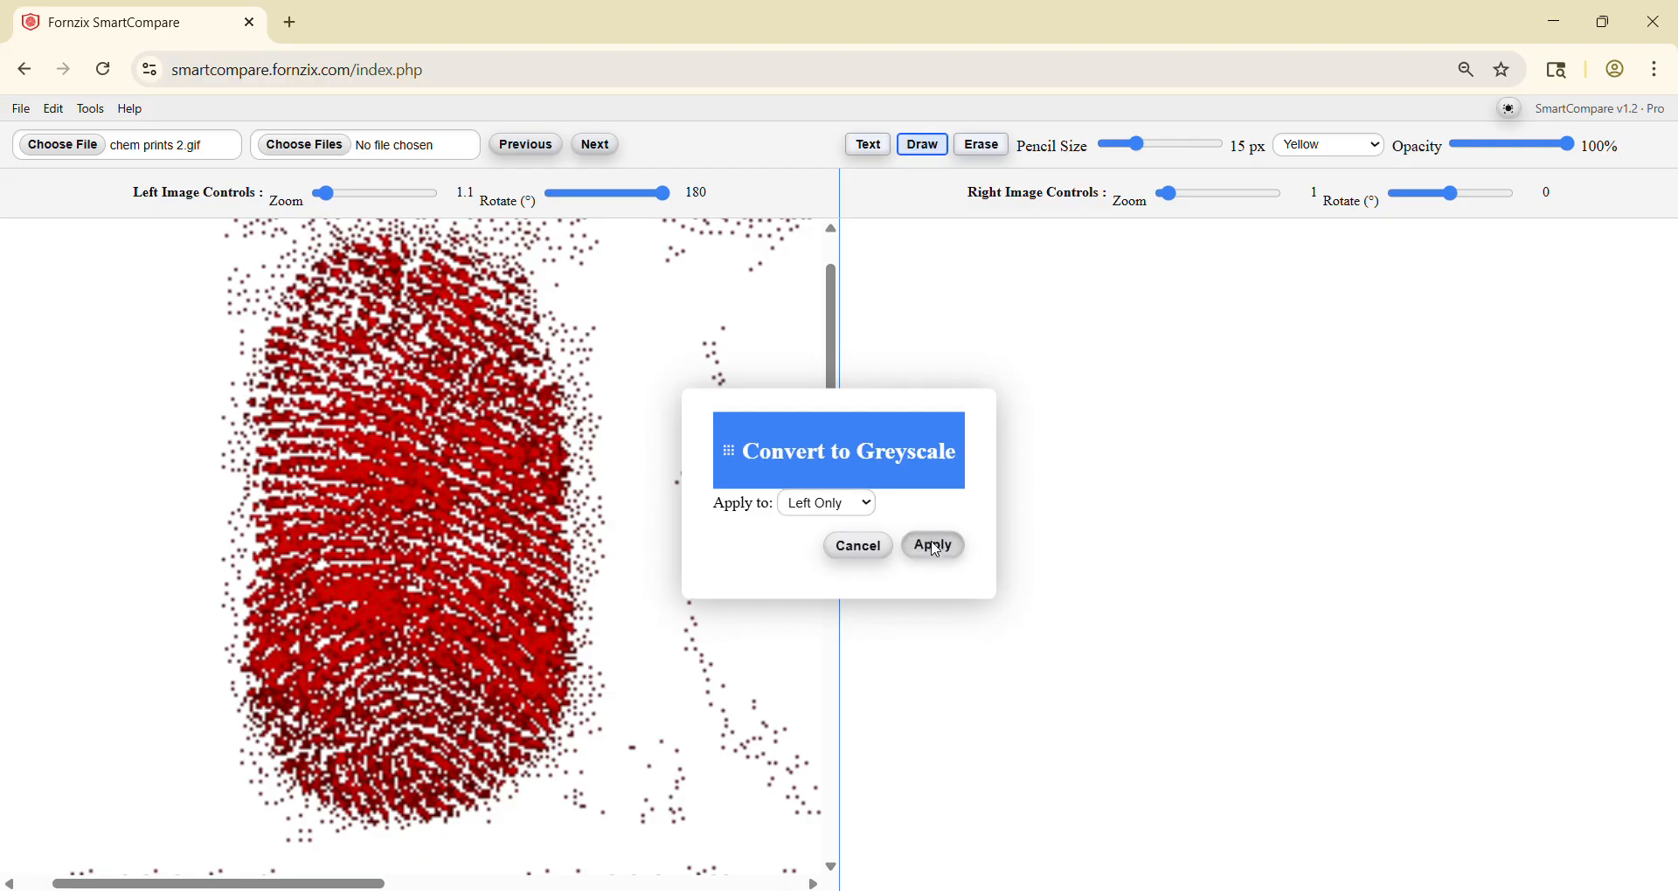
{"action": "left_click", "coordinate": [933, 547]}
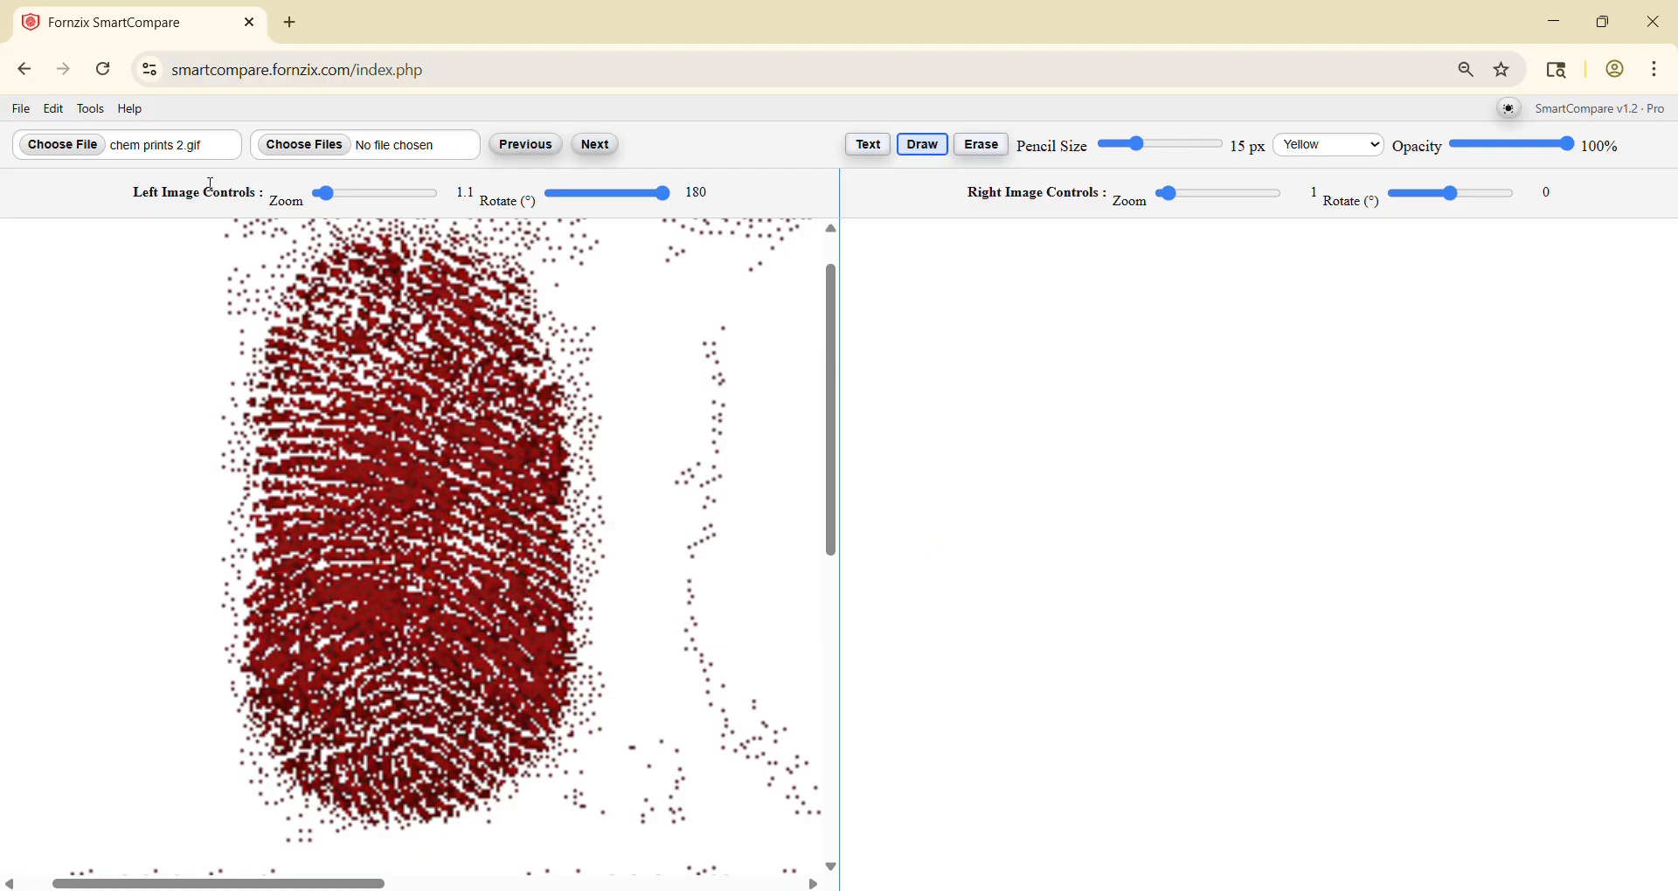
{"action": "left_click", "coordinate": [63, 112]}
{"action": "left_click", "coordinate": [90, 166]}
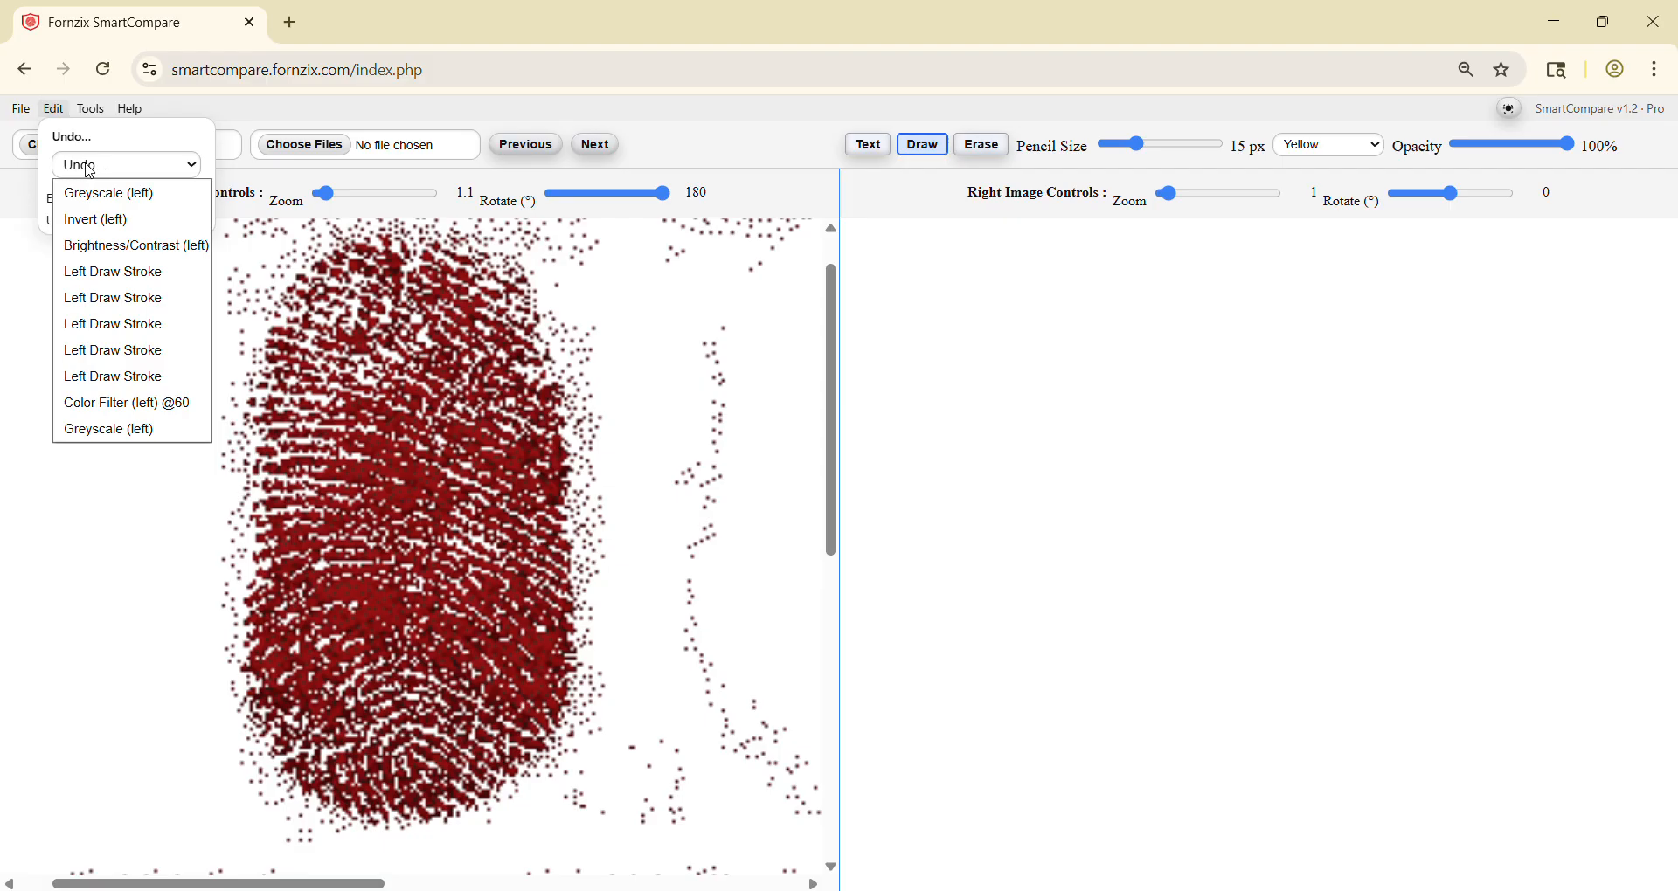
Step: Apply Greyscale Levels to the left image with blacks at 119, midtones at 191 and whites at 221
{"action": "left_click", "coordinate": [90, 109]}
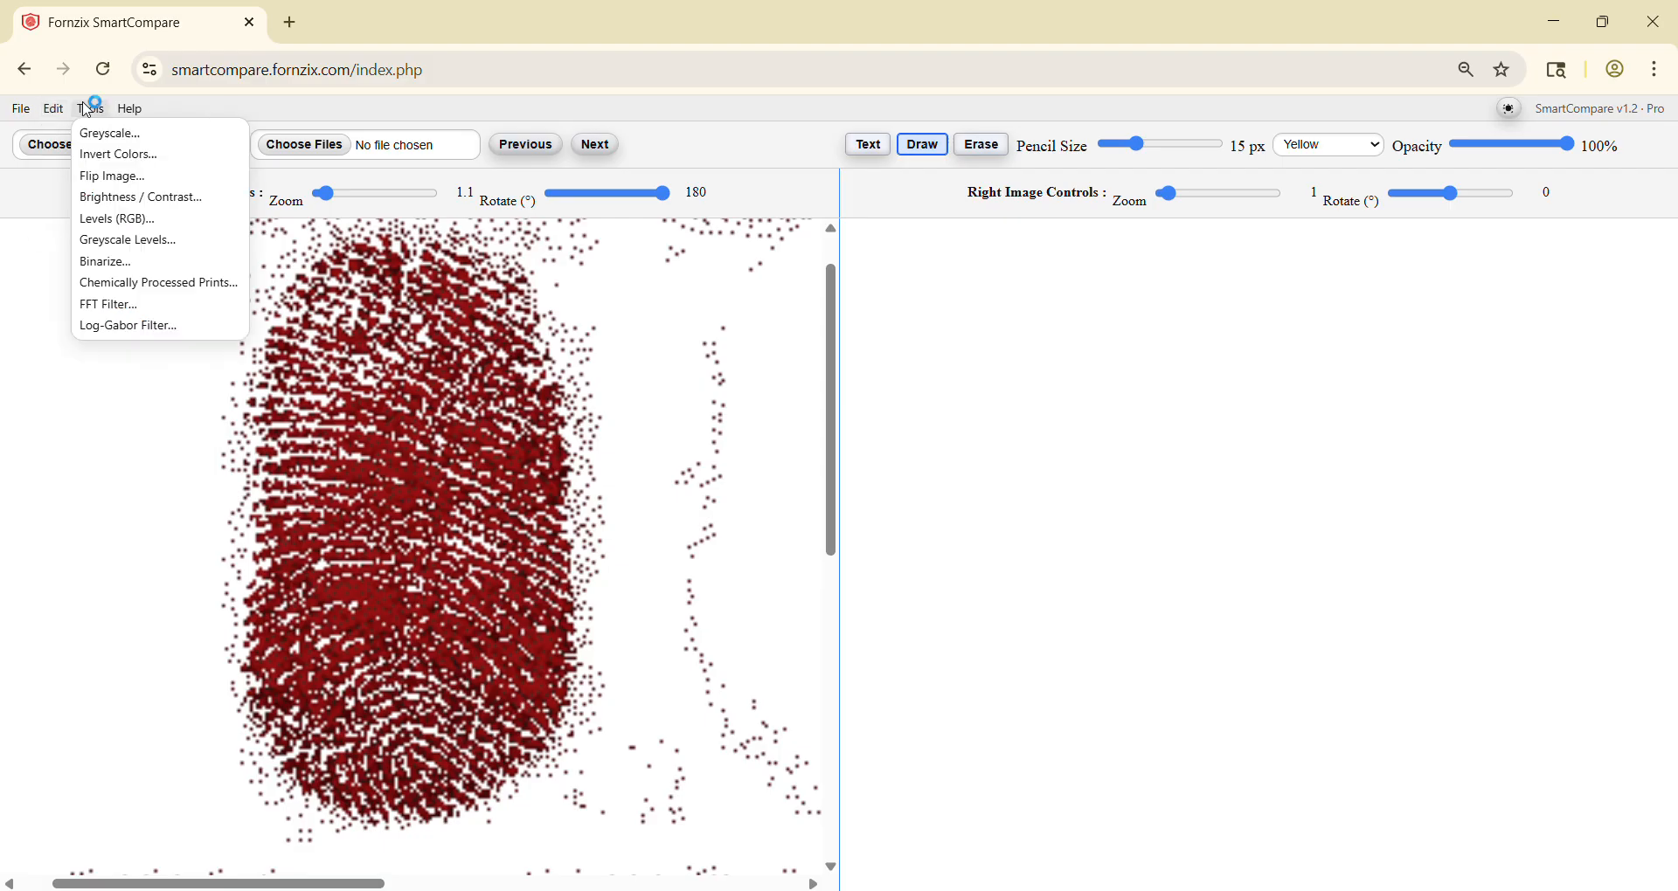
{"action": "left_click", "coordinate": [135, 248]}
{"action": "left_click_drag", "start_coordinate": [692, 349], "coordinate": [975, 351]}
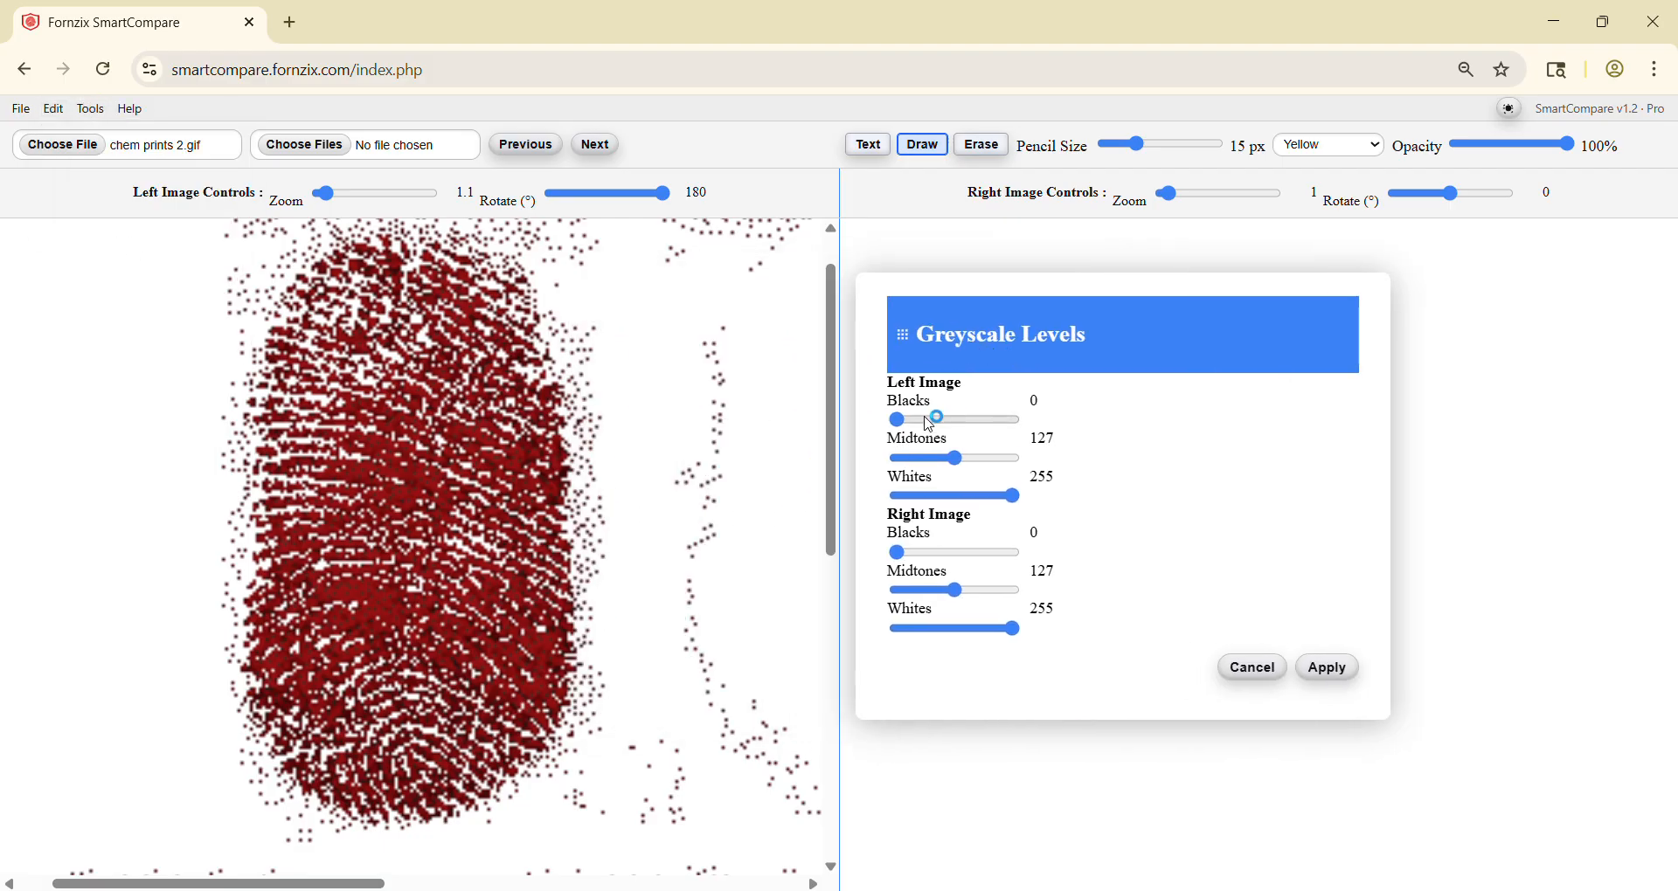
{"action": "left_click", "coordinate": [959, 461]}
{"action": "left_click_drag", "start_coordinate": [959, 463], "coordinate": [999, 498]}
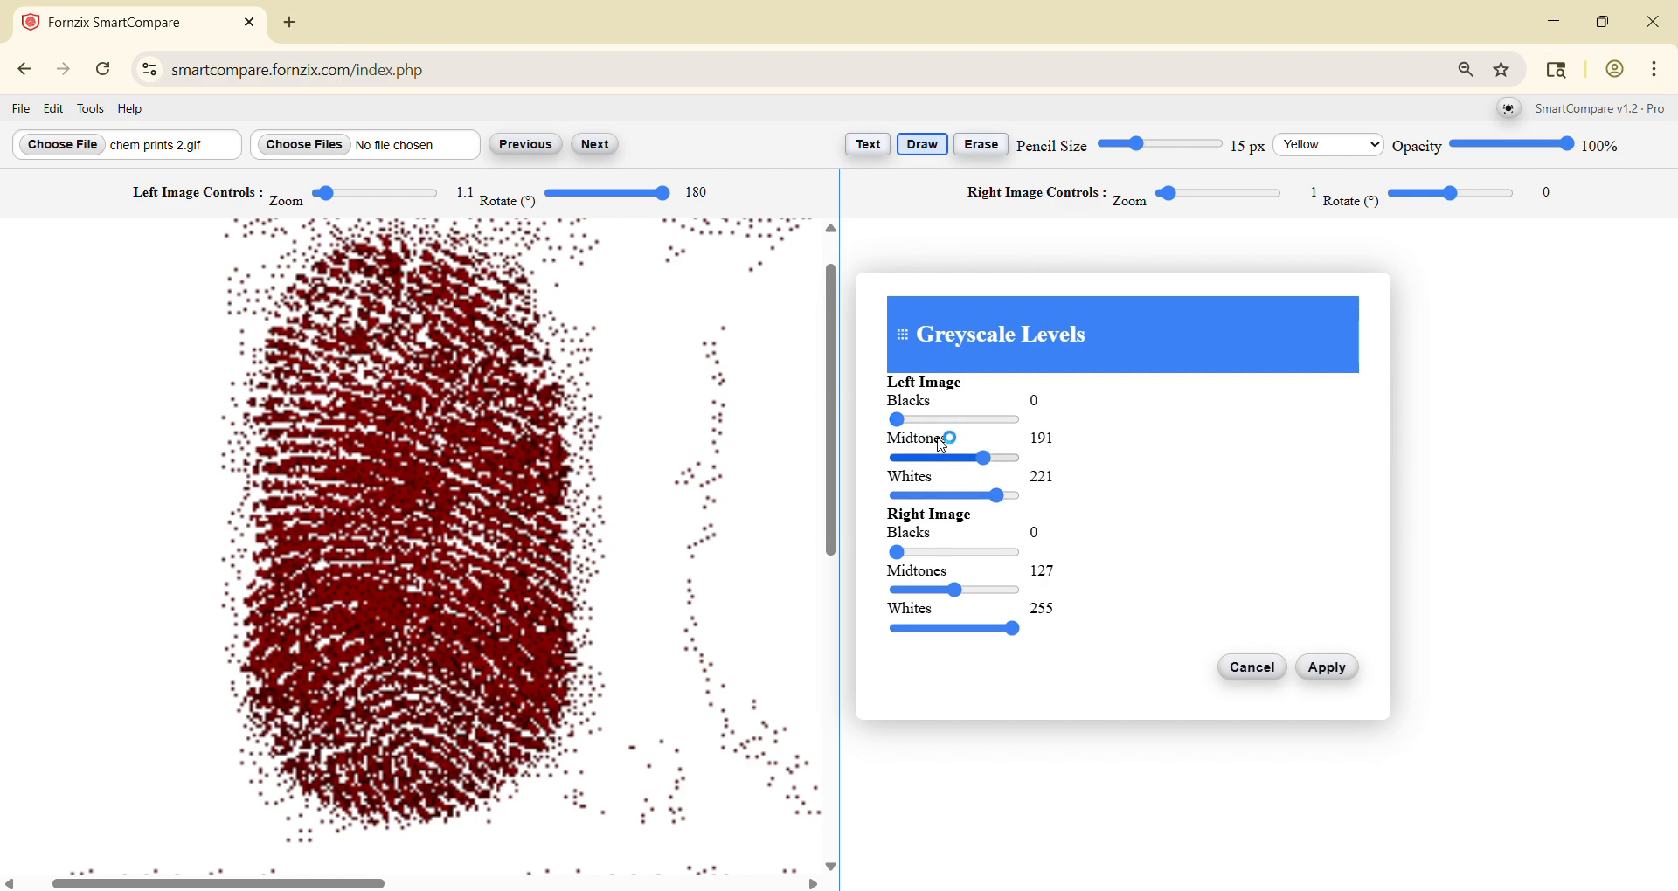
{"action": "left_click_drag", "start_coordinate": [897, 420], "coordinate": [953, 428]}
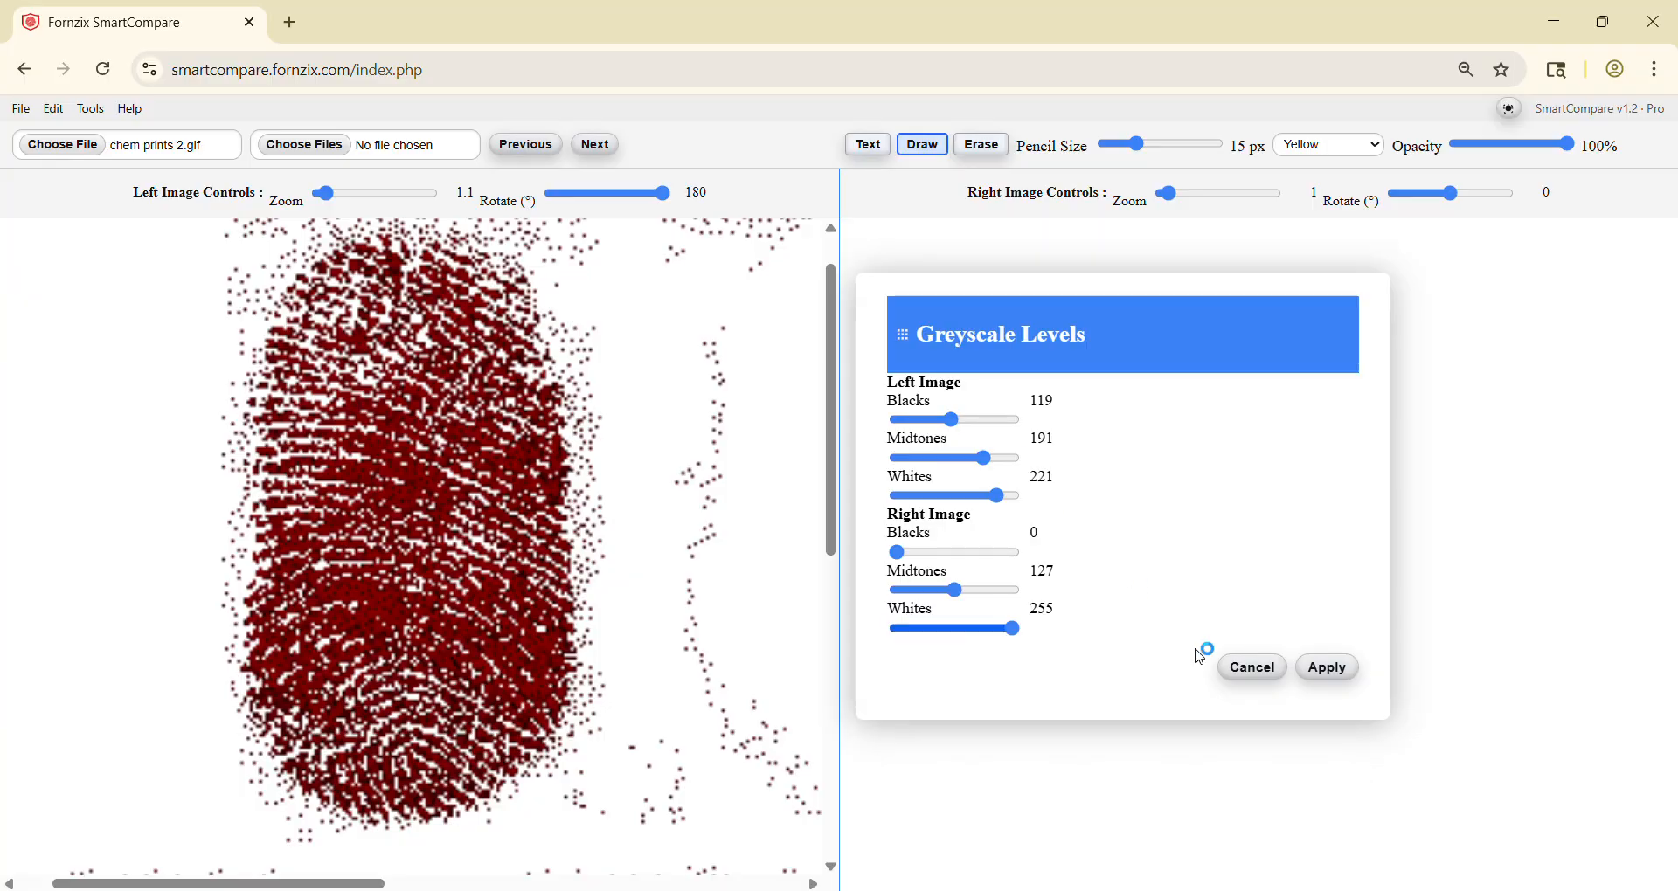
{"action": "left_click", "coordinate": [1327, 669]}
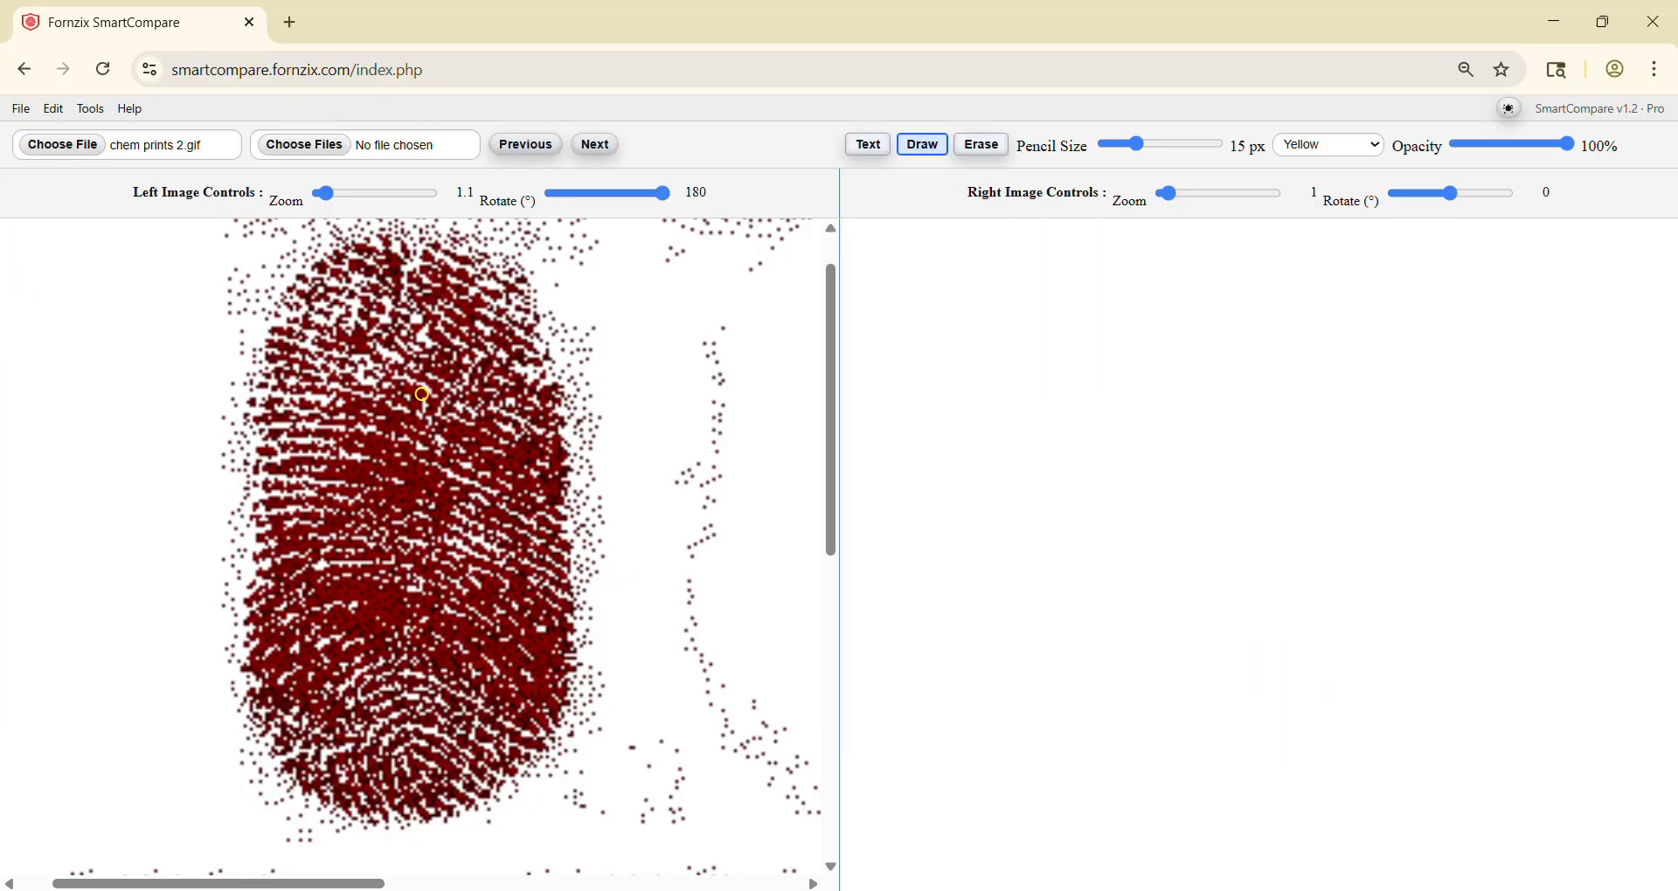
Step: Undo the colour filter of intensity 60 on the left image from the list of undoable edits
{"action": "scroll", "coordinate": [430, 498], "scroll_direction": "down", "scroll_amount": 5}
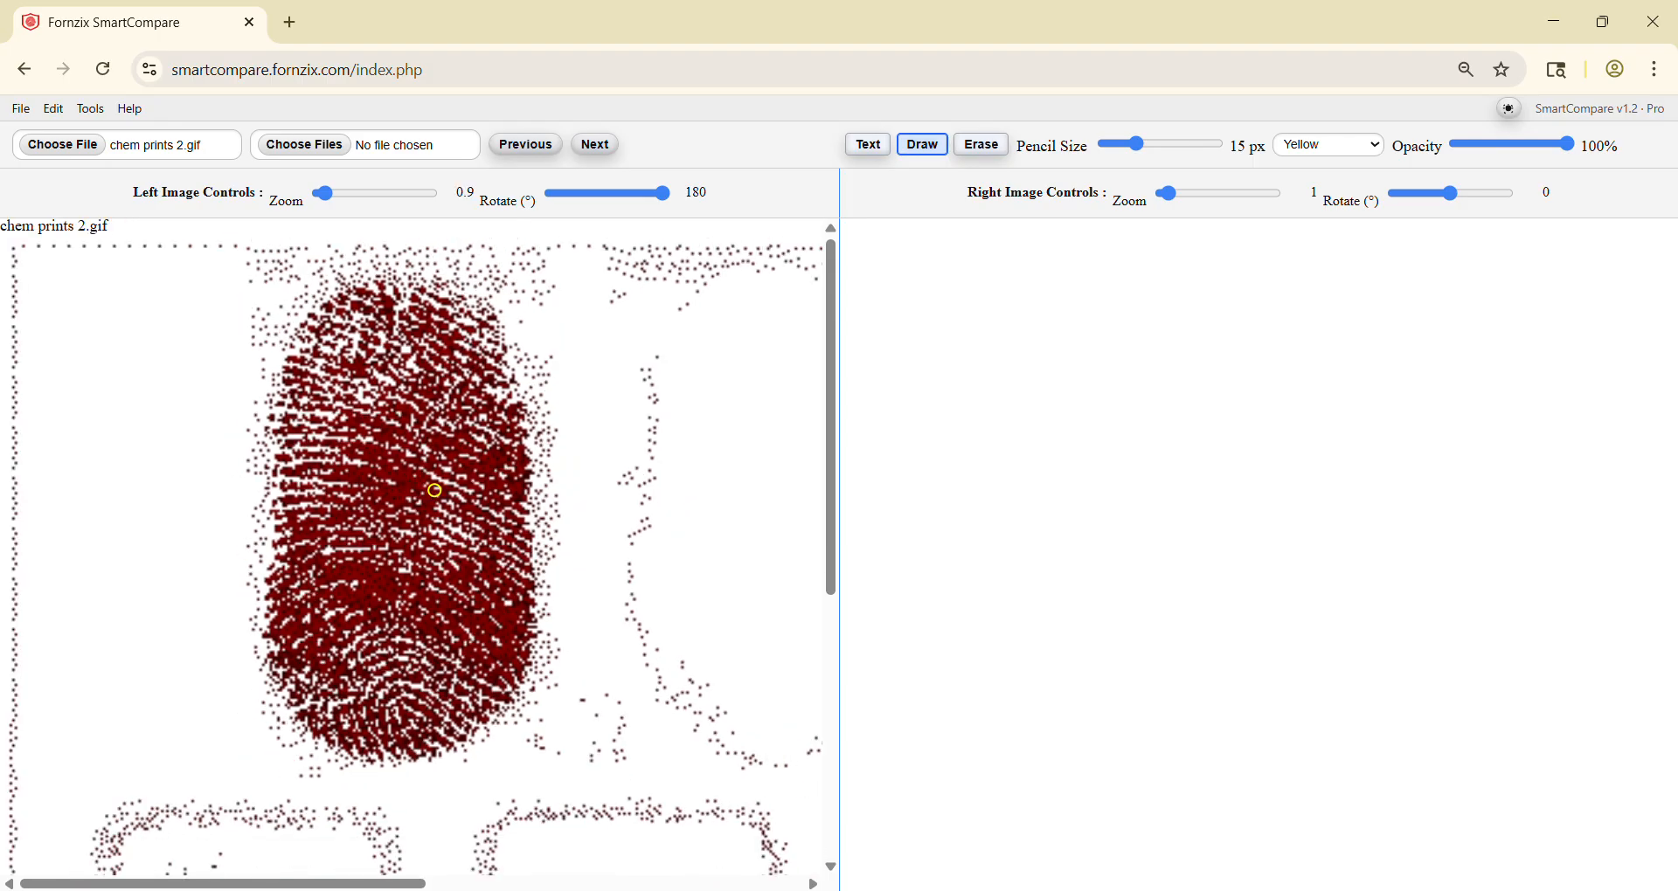
{"action": "scroll", "coordinate": [428, 489], "scroll_direction": "down", "scroll_amount": 1}
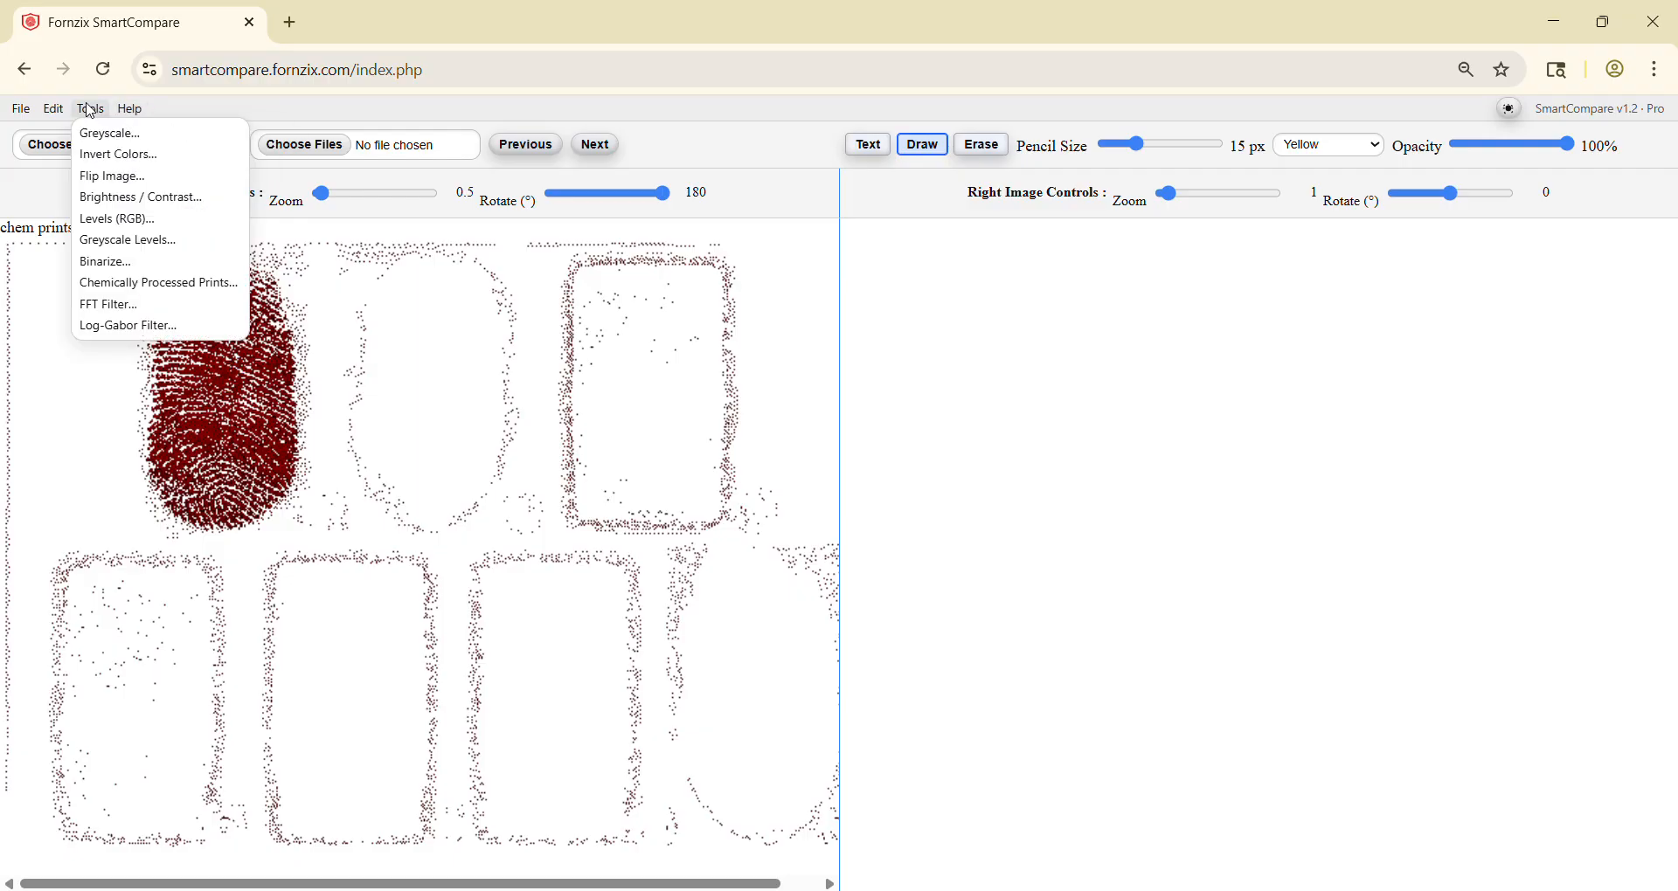
{"action": "mouse_move", "coordinate": [57, 109]}
{"action": "left_click", "coordinate": [90, 166]}
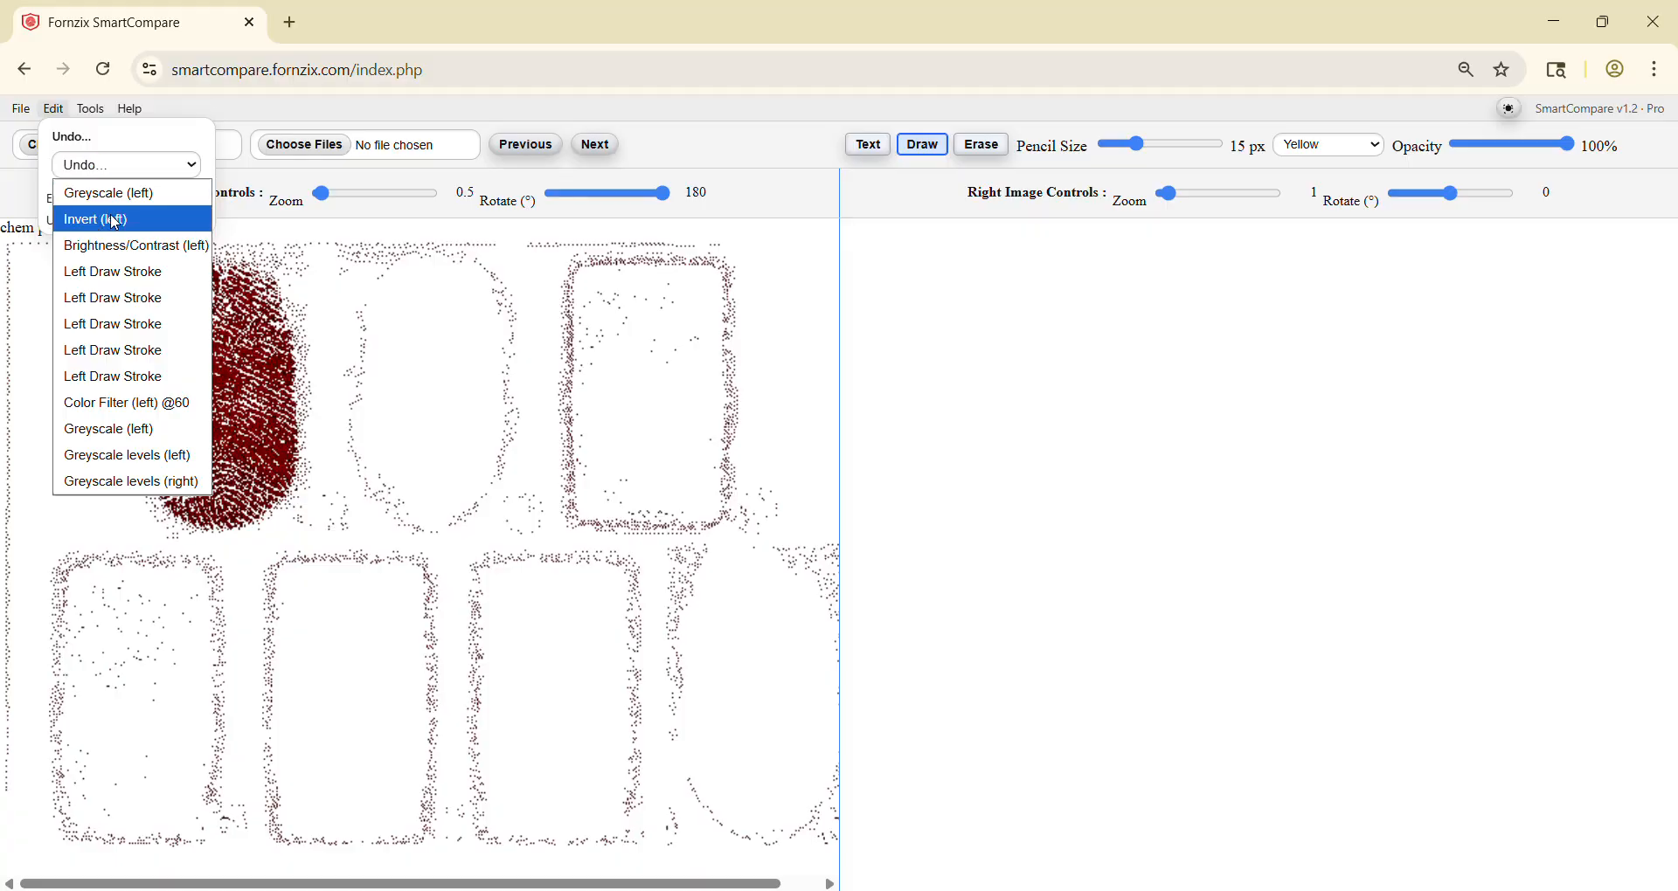
{"action": "left_click", "coordinate": [137, 404]}
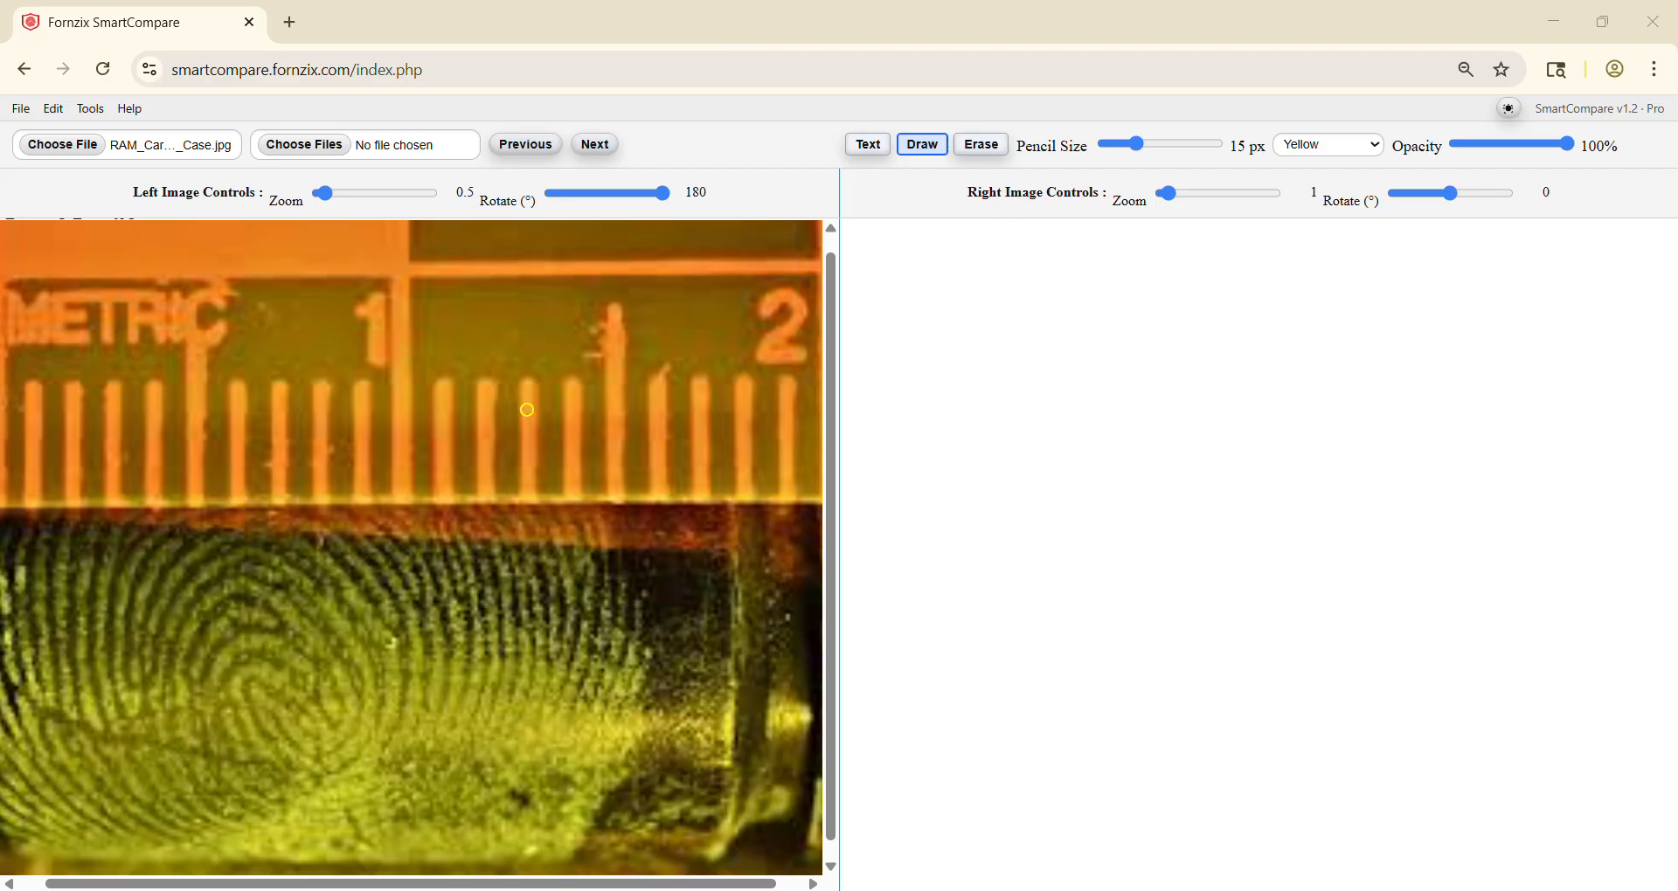
Step: Adjust the RGB levels of the left cartridge case image to R -100, G 24 and B -3 and apply them
{"action": "left_click", "coordinate": [91, 108]}
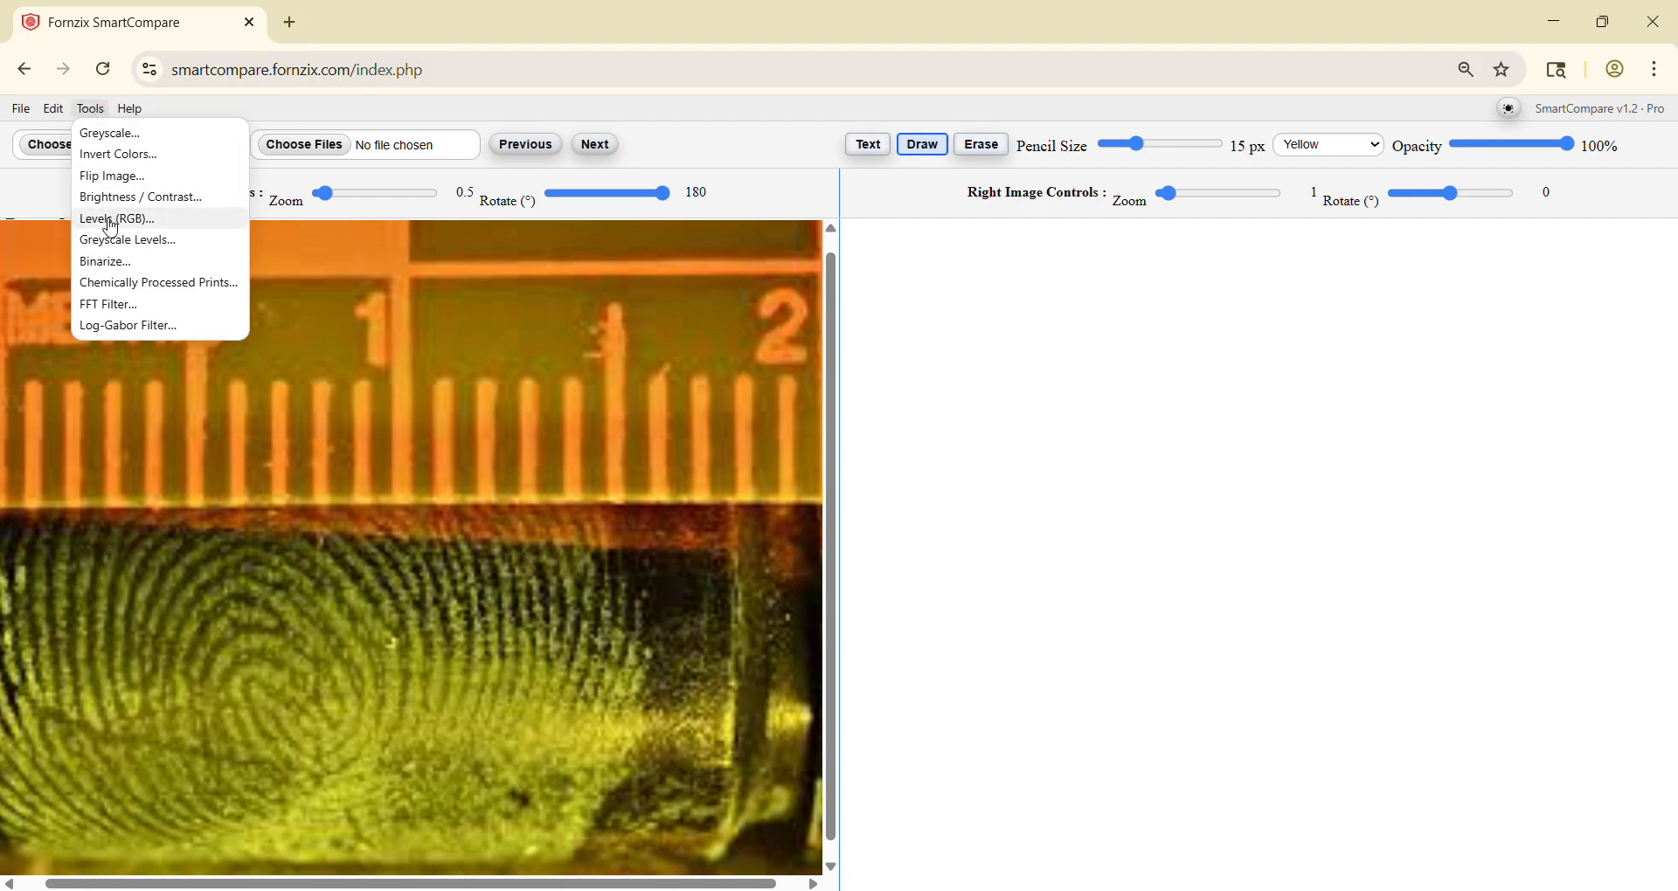
{"action": "left_click", "coordinate": [111, 226]}
{"action": "left_click_drag", "start_coordinate": [780, 381], "coordinate": [1019, 358]}
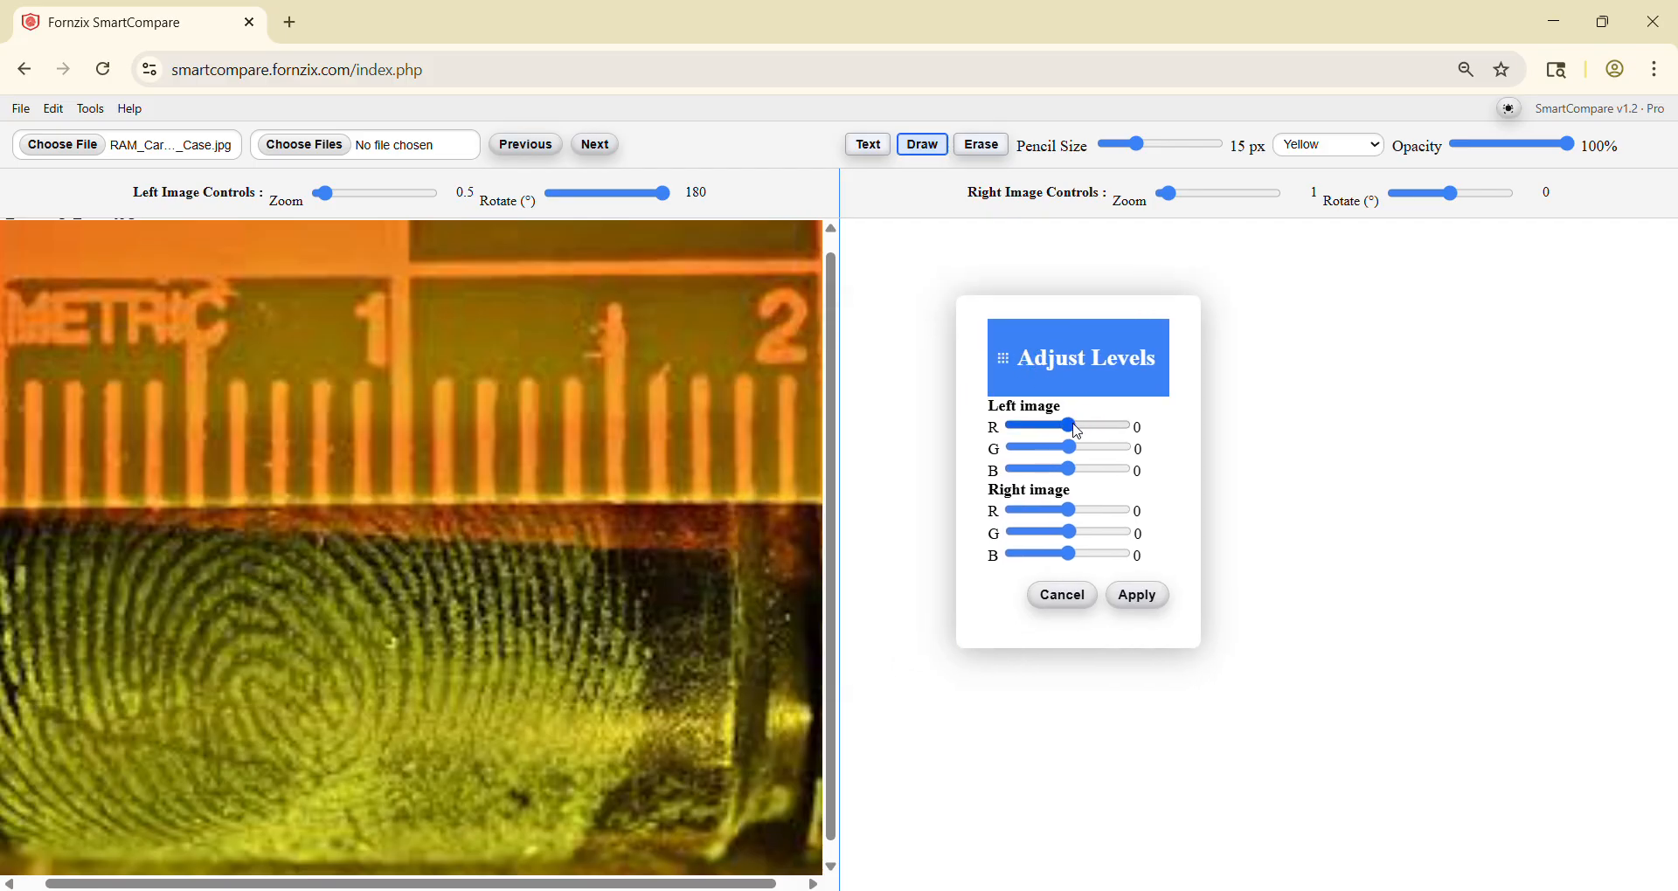
{"action": "left_click_drag", "start_coordinate": [1080, 431], "coordinate": [984, 476]}
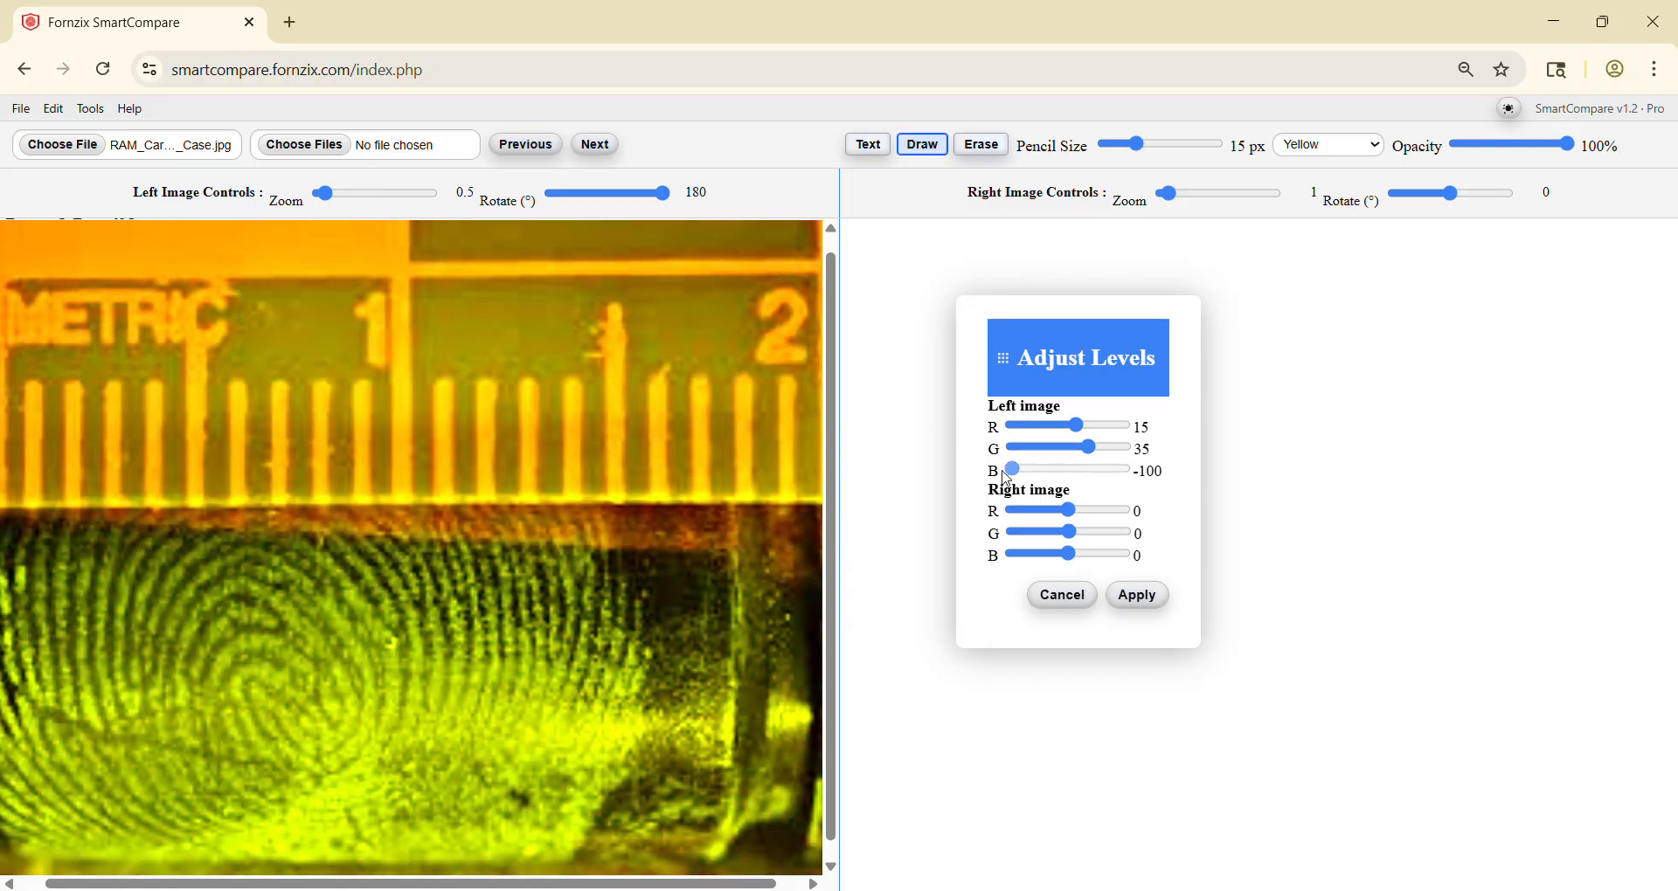
{"action": "left_click_drag", "start_coordinate": [1099, 455], "coordinate": [1074, 487]}
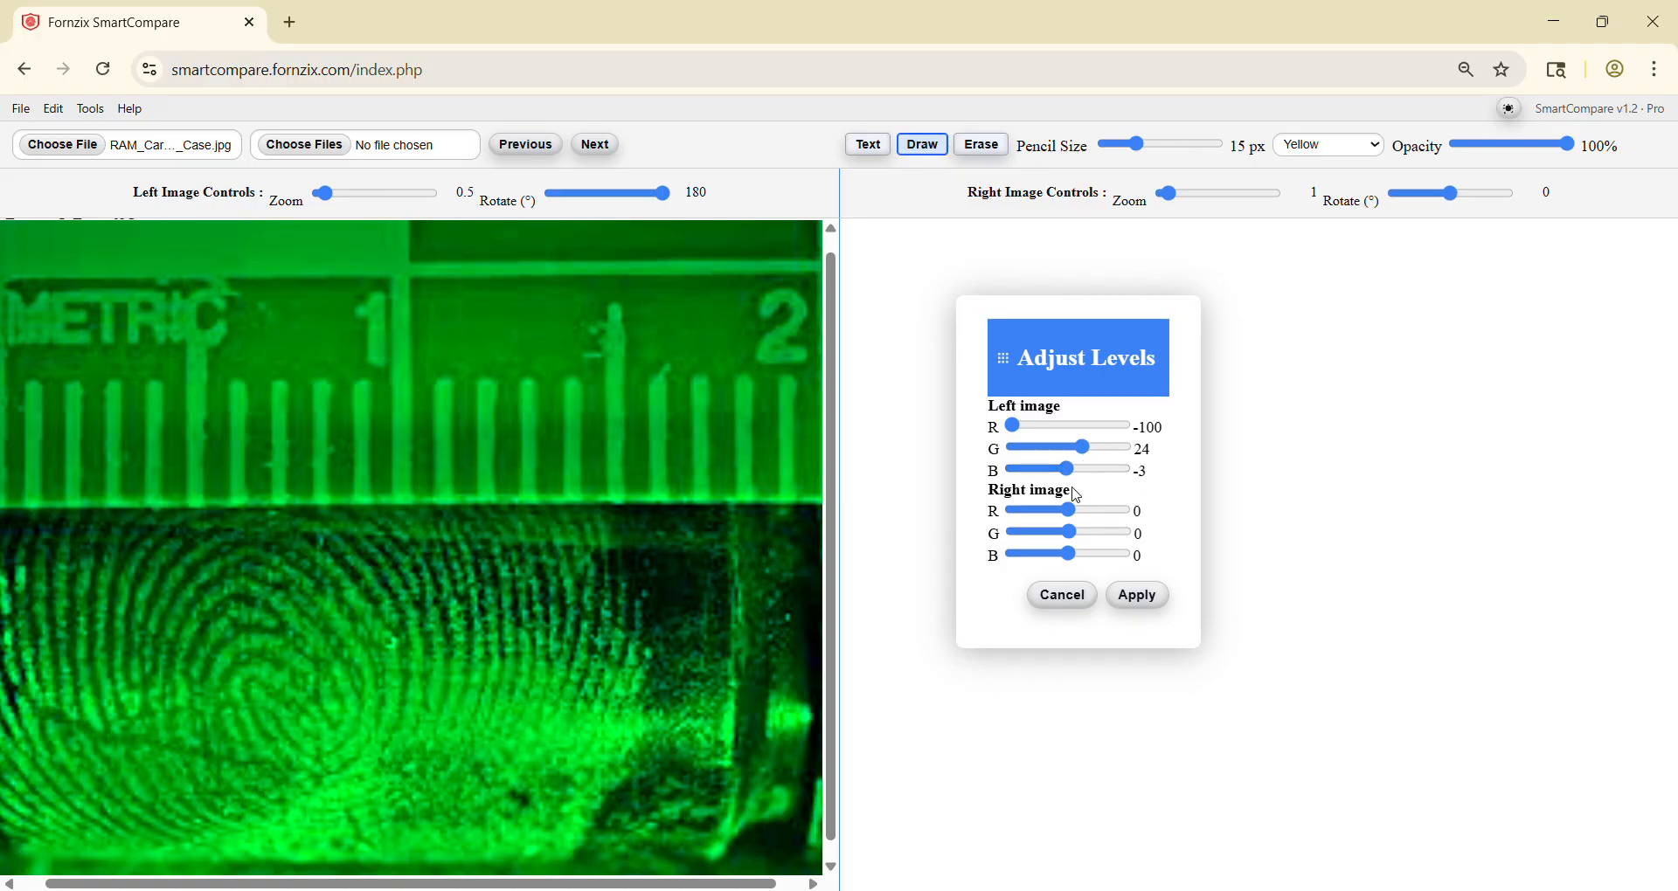
{"action": "left_click", "coordinate": [1134, 597]}
Step: Convert the left cartridge case image to greyscale and rotate it to -113.5°
{"action": "left_click", "coordinate": [84, 111]}
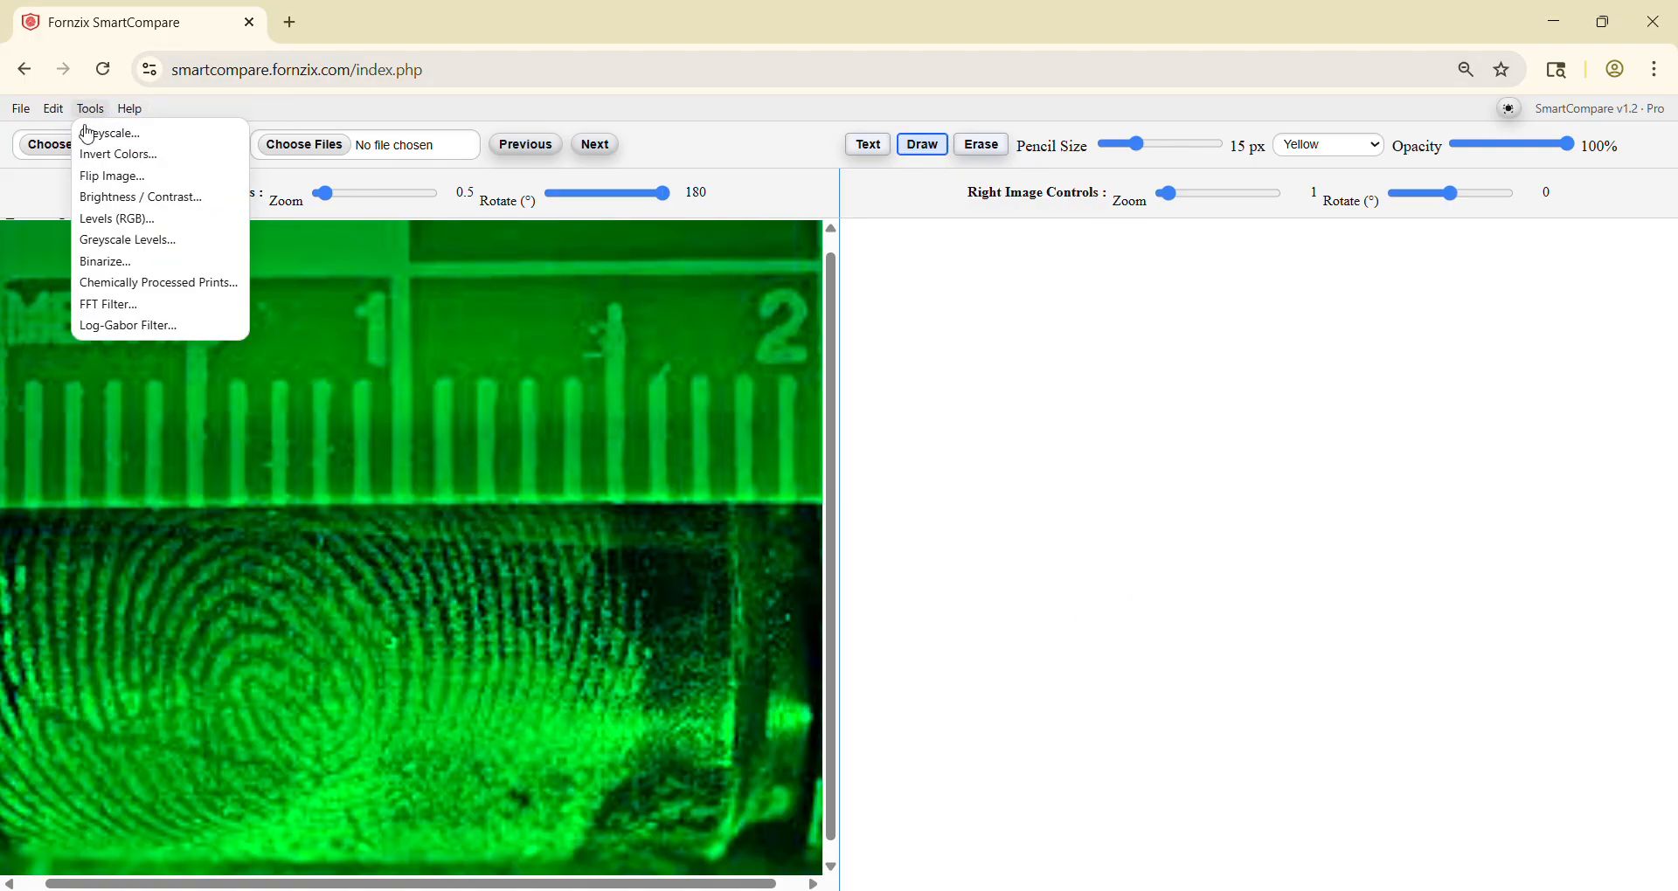
{"action": "left_click", "coordinate": [96, 133]}
{"action": "left_click", "coordinate": [931, 547]}
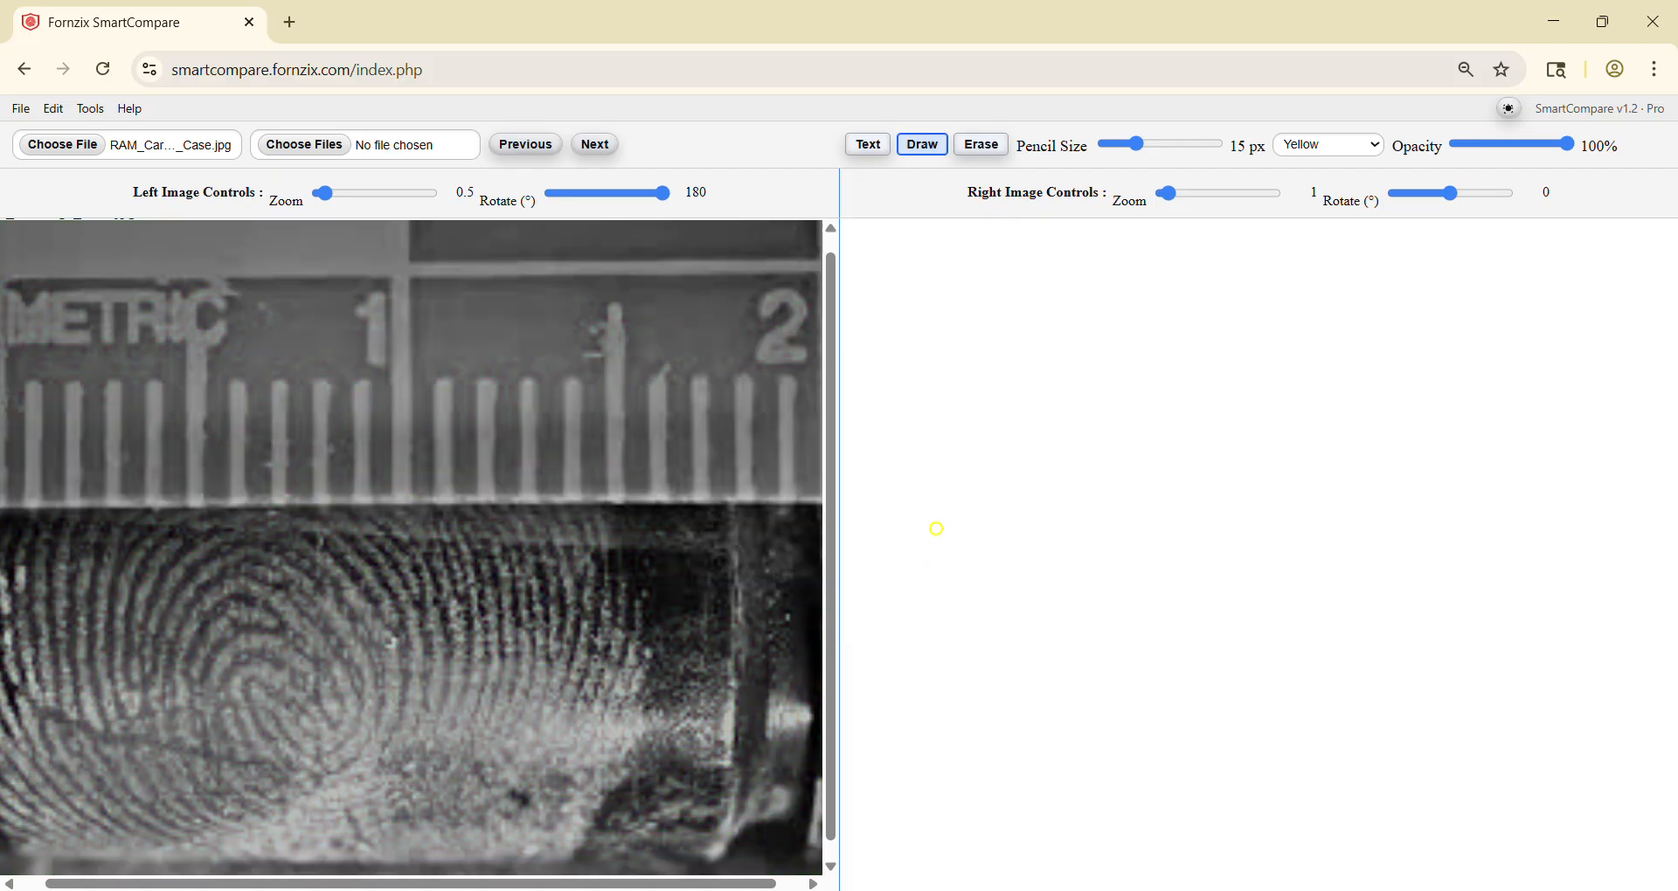
{"action": "left_click_drag", "start_coordinate": [666, 193], "coordinate": [577, 205]}
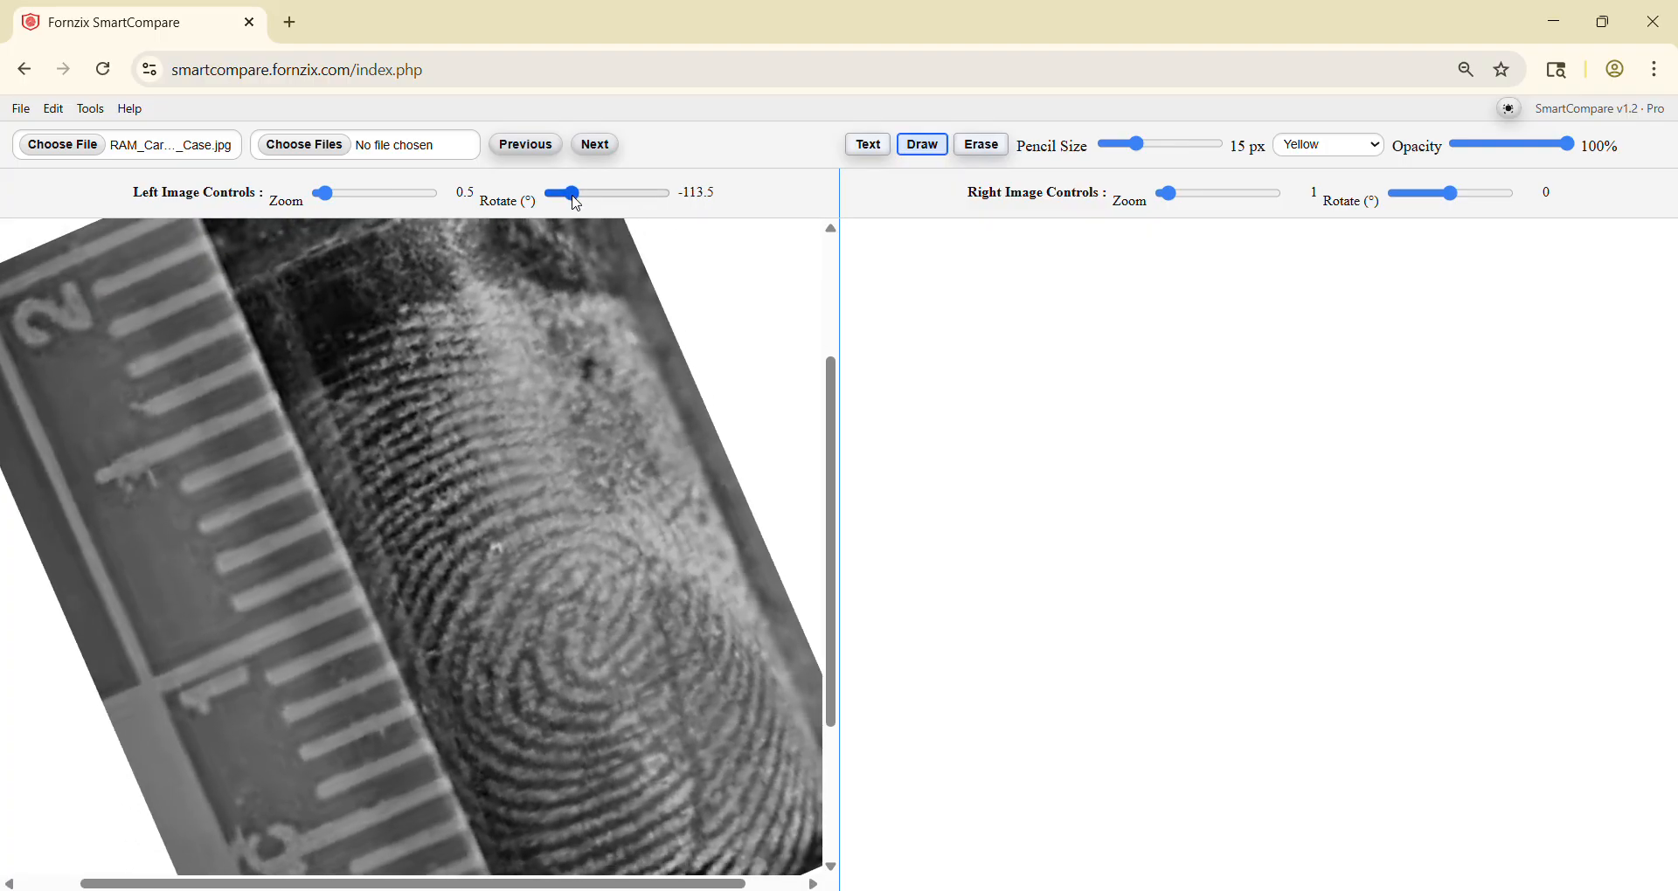
{"action": "left_click_drag", "start_coordinate": [591, 449], "coordinate": [519, 349]}
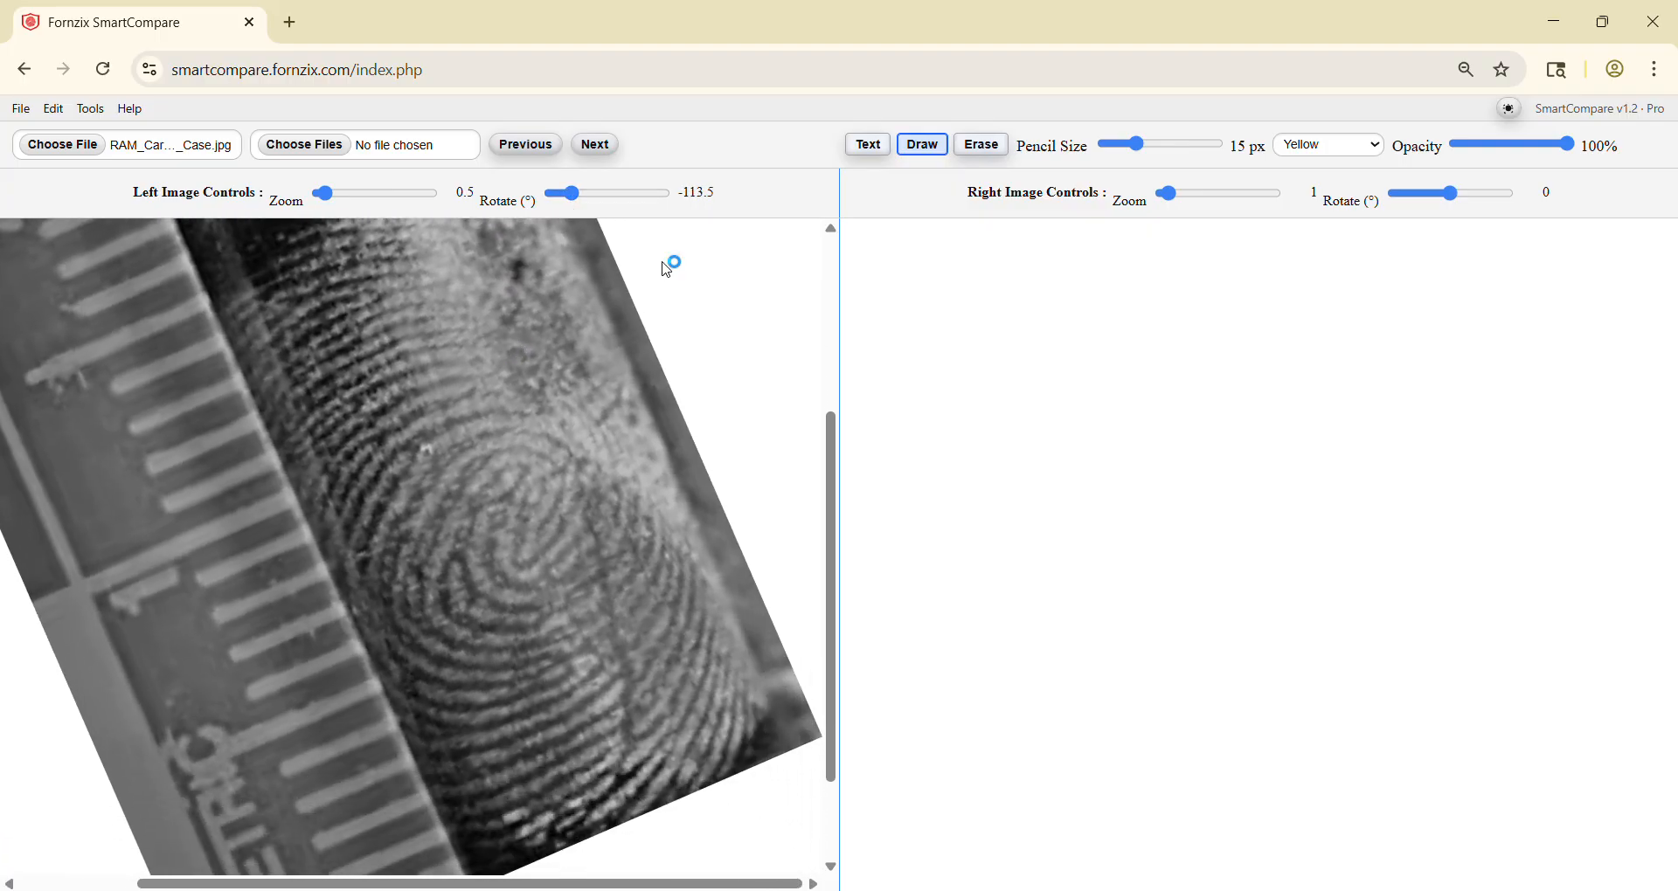
Step: Apply Greyscale Levels to the left cartridge case image with blacks at 54, midtones at 114 and whites at 201
{"action": "left_click", "coordinate": [91, 108]}
{"action": "left_click", "coordinate": [96, 245]}
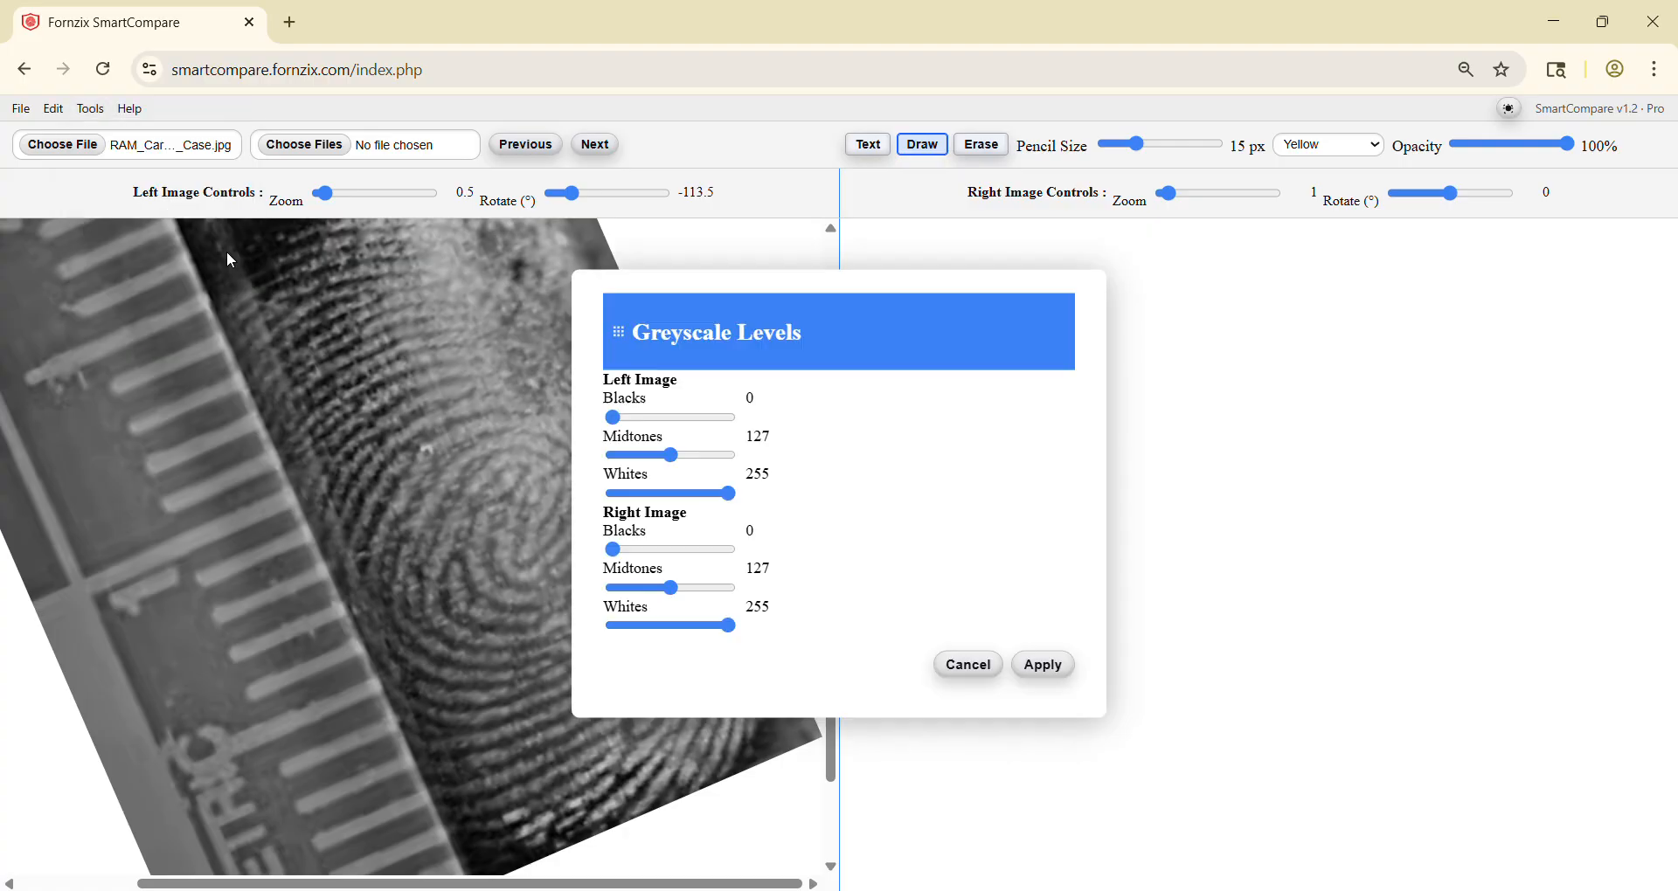
{"action": "left_click_drag", "start_coordinate": [681, 325], "coordinate": [988, 294]}
{"action": "left_click_drag", "start_coordinate": [918, 387], "coordinate": [951, 389]}
{"action": "mouse_move", "coordinate": [1038, 464]}
{"action": "left_mouse_down"}
{"action": "mouse_move", "coordinate": [1014, 471]}
{"action": "mouse_move", "coordinate": [977, 433]}
{"action": "left_mouse_up"}
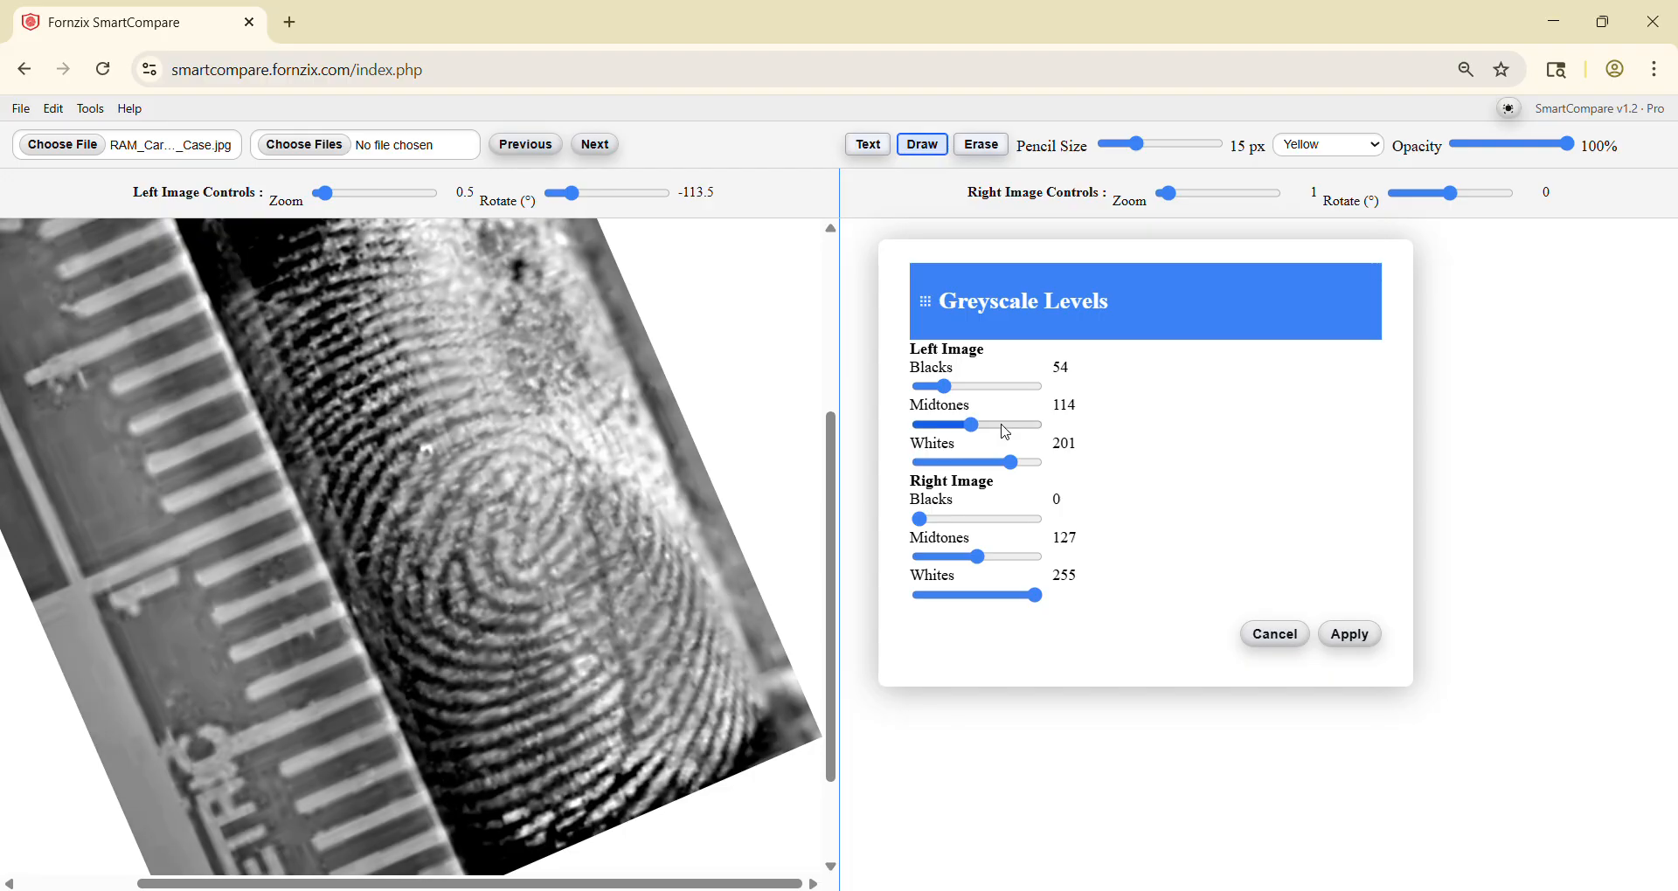
{"action": "left_click", "coordinate": [1334, 626]}
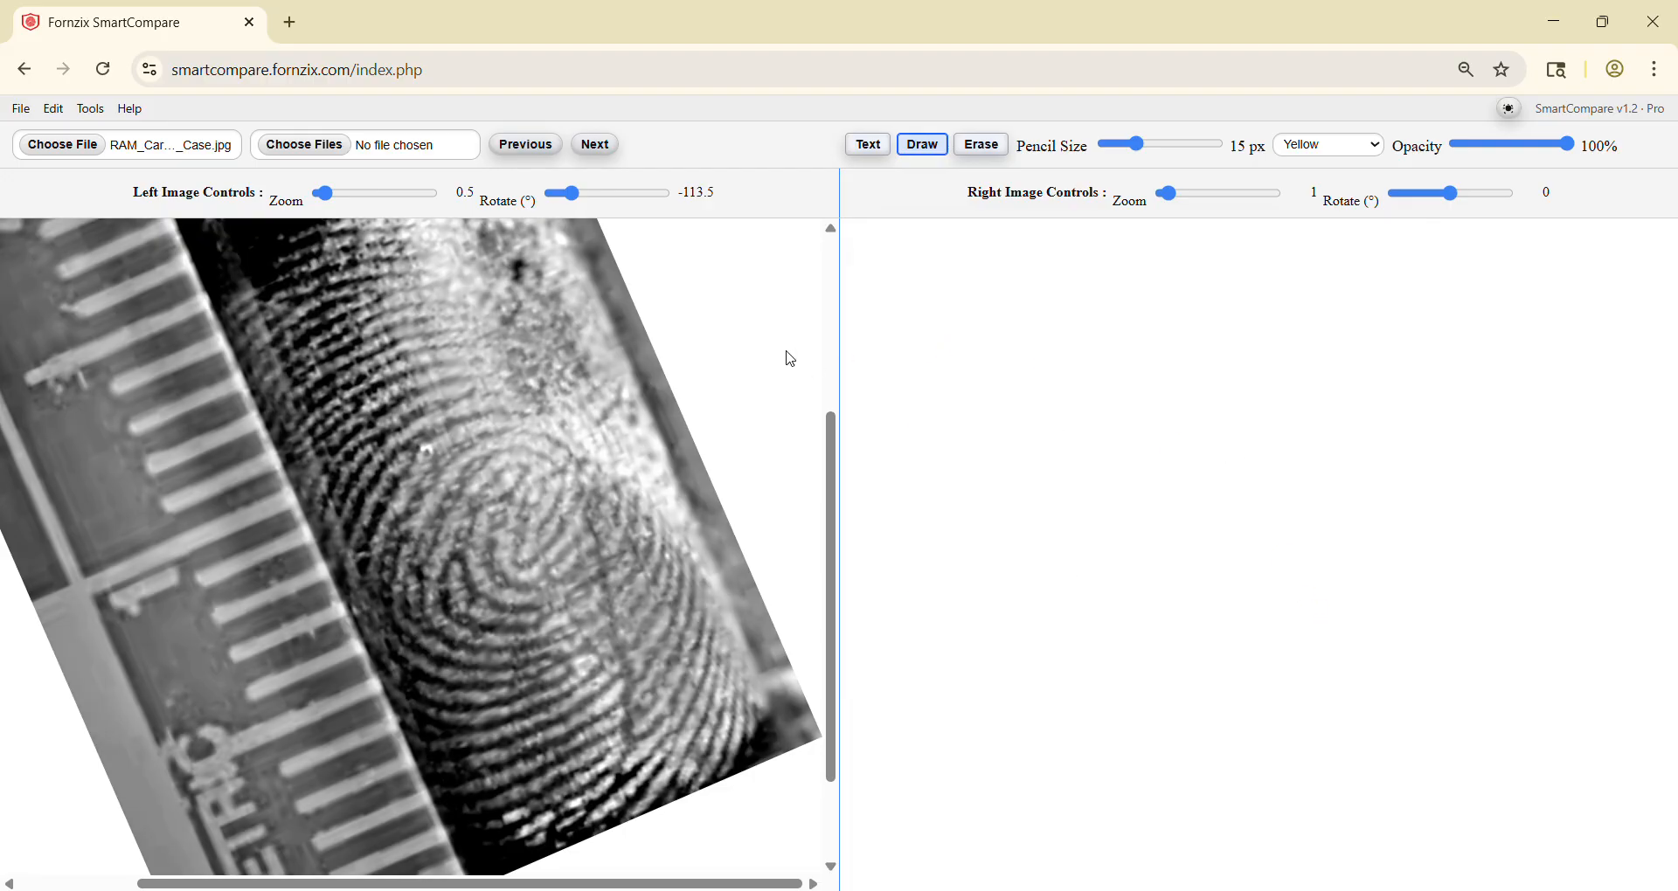
Step: Invert the colours of the left image only and rotate it to -147.5°
{"action": "scroll", "coordinate": [504, 371], "scroll_direction": "up", "scroll_amount": 1}
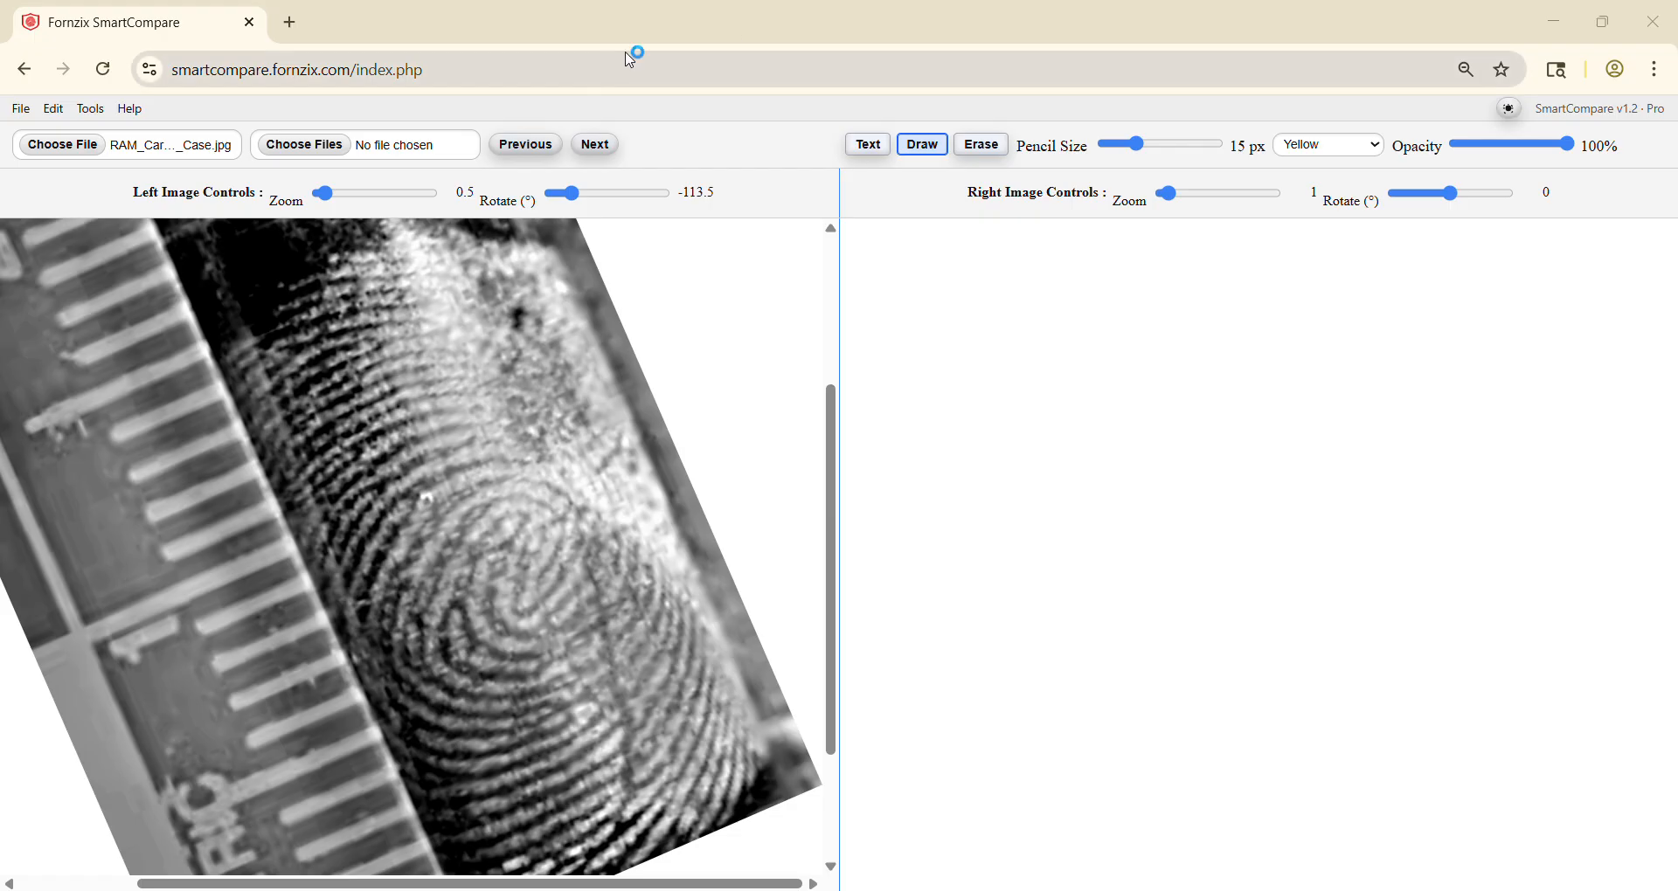
{"action": "left_click", "coordinate": [91, 108]}
{"action": "left_click", "coordinate": [109, 150]}
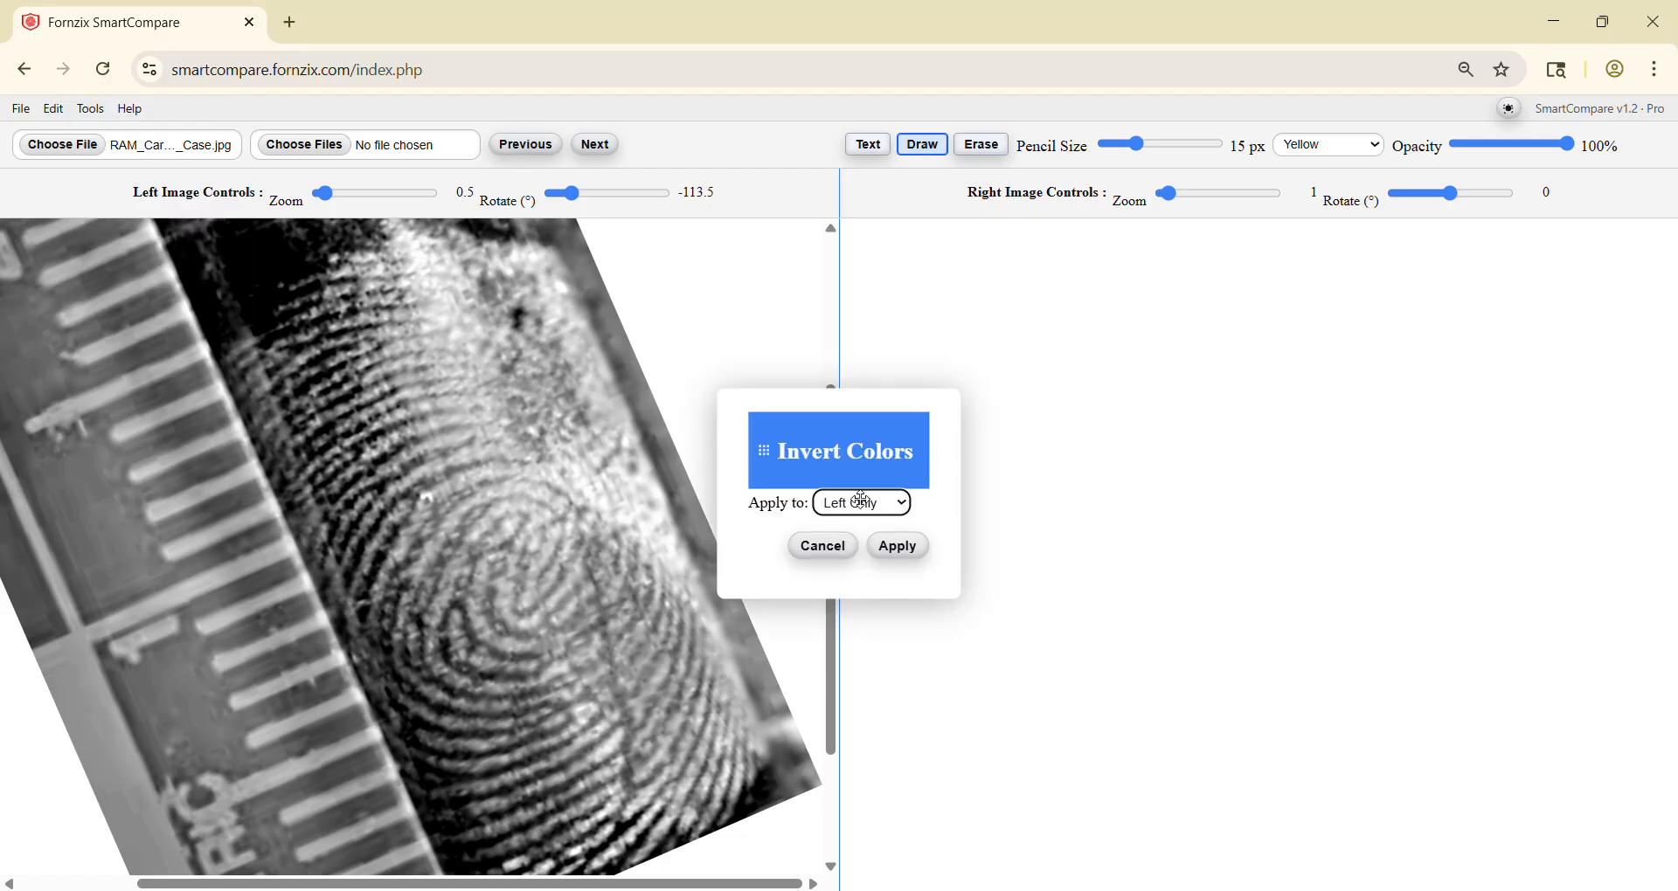
{"action": "left_click", "coordinate": [901, 547]}
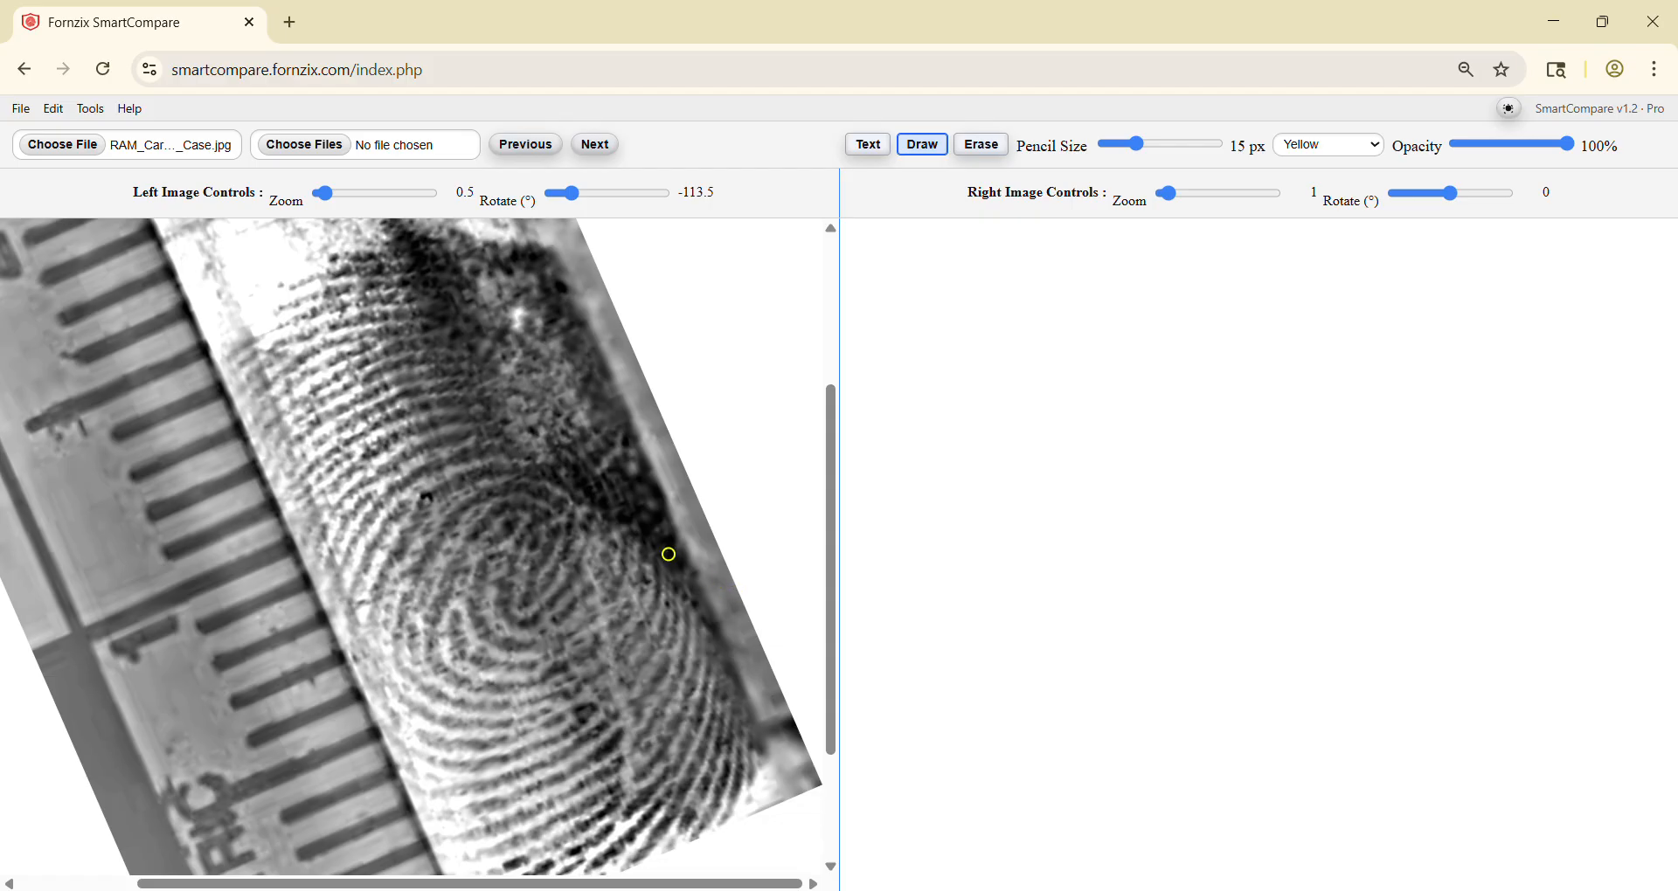
{"action": "left_click_drag", "start_coordinate": [569, 194], "coordinate": [557, 194]}
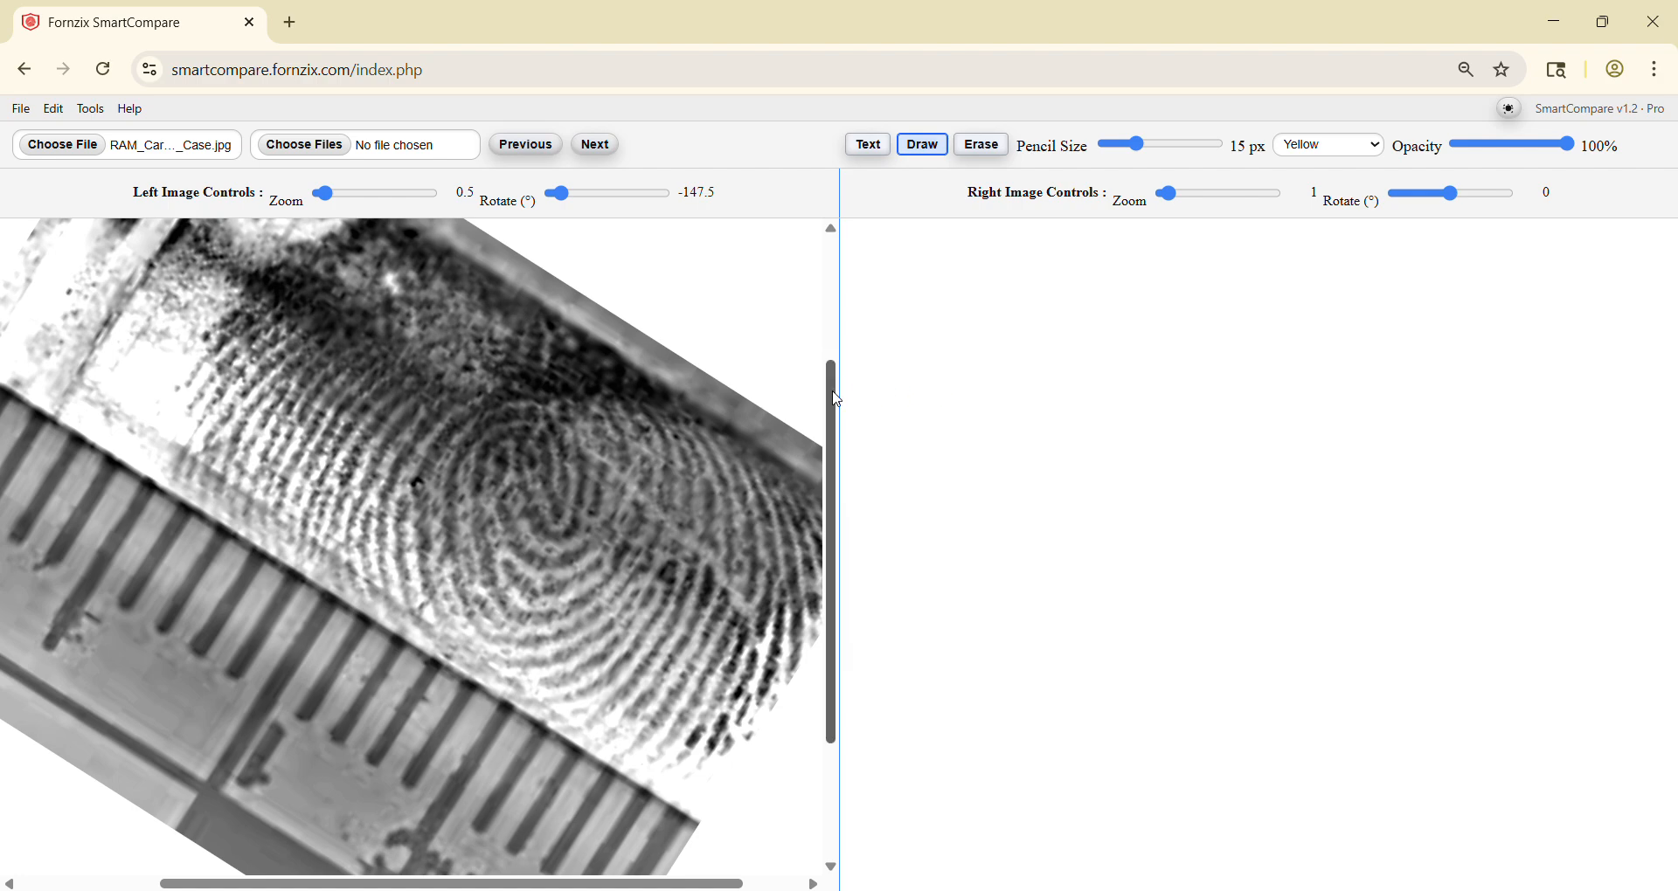
{"action": "left_click_drag", "start_coordinate": [834, 397], "coordinate": [834, 350]}
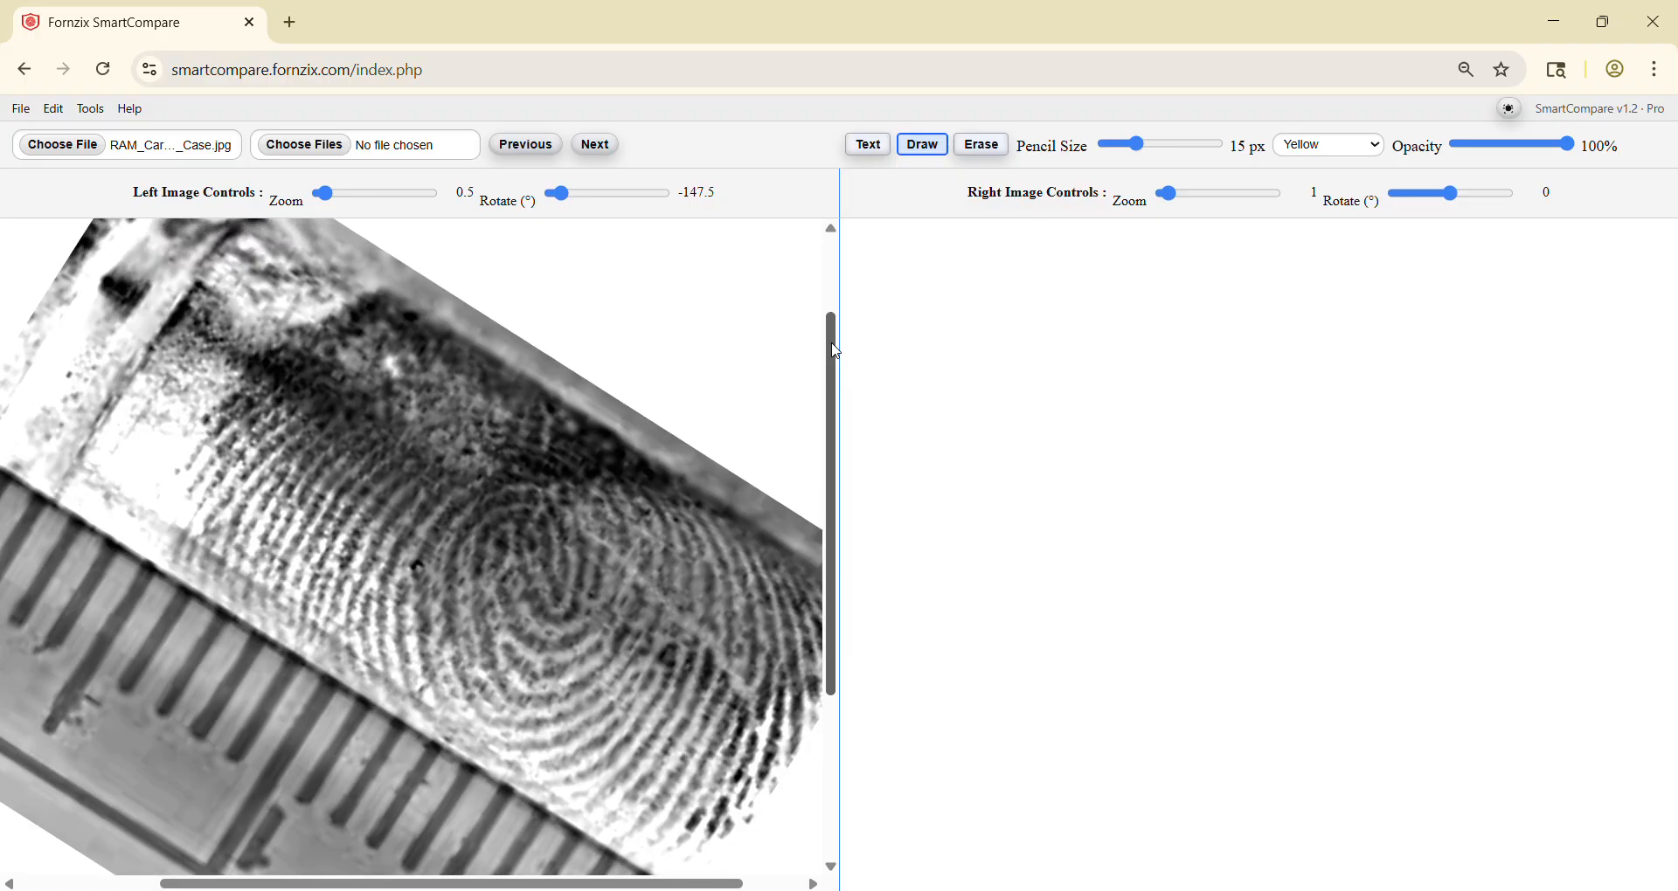